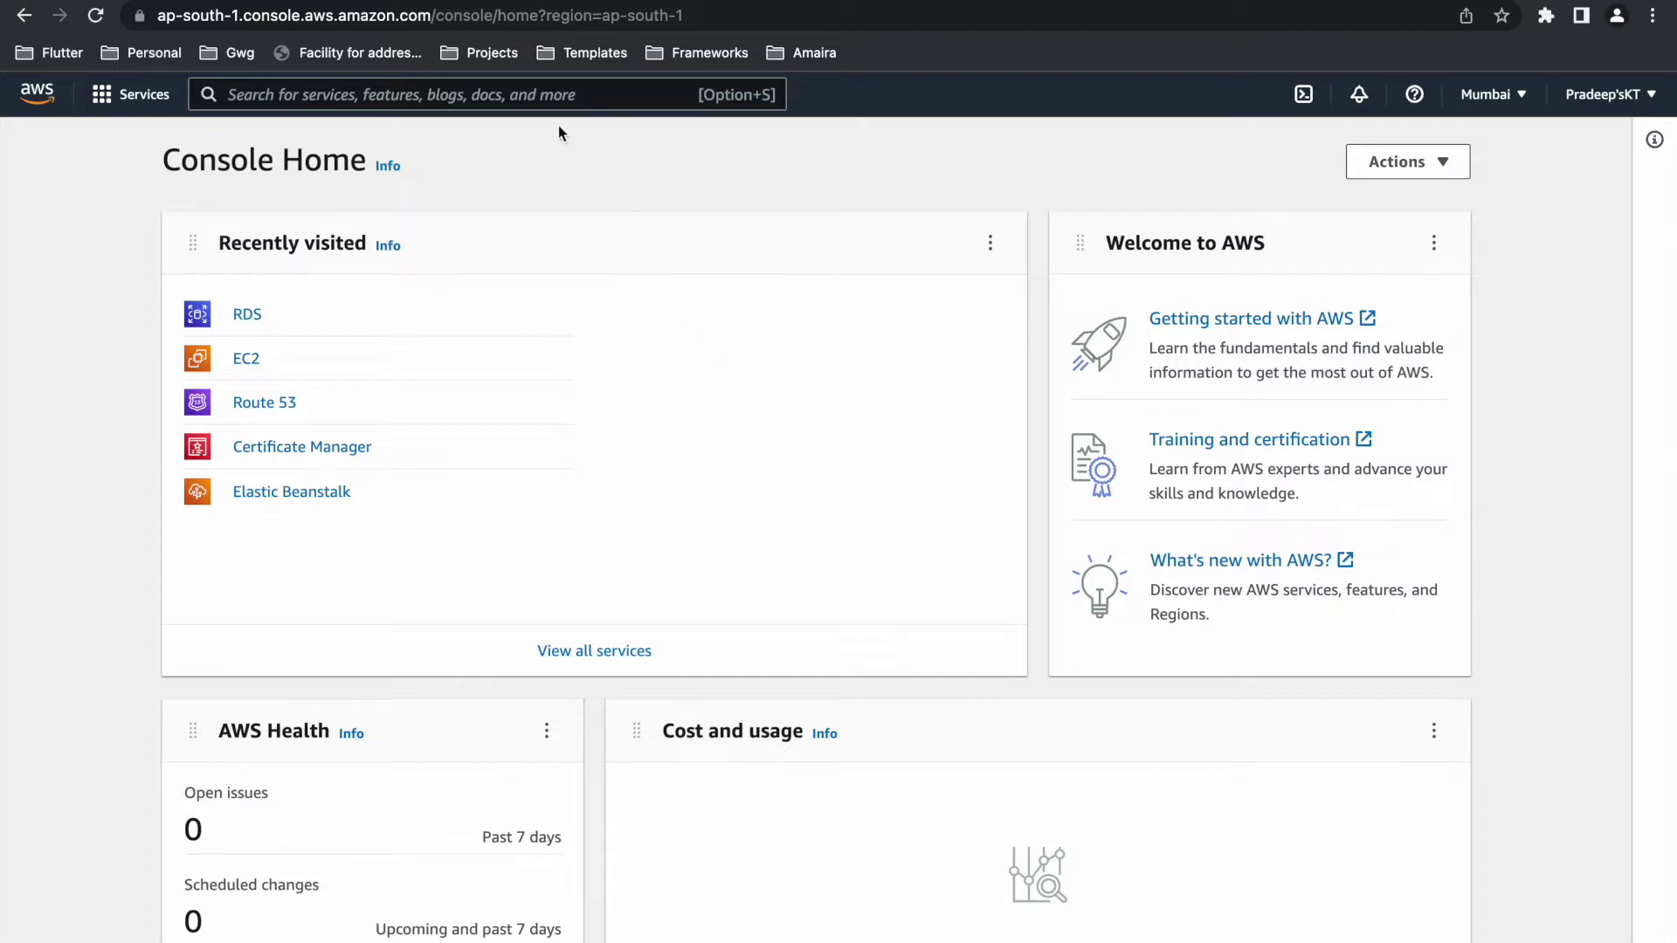
Search for RDS, open the Amazon RDS dashboard, and scroll to Create database.
left_click(537, 96)
type("RDS")
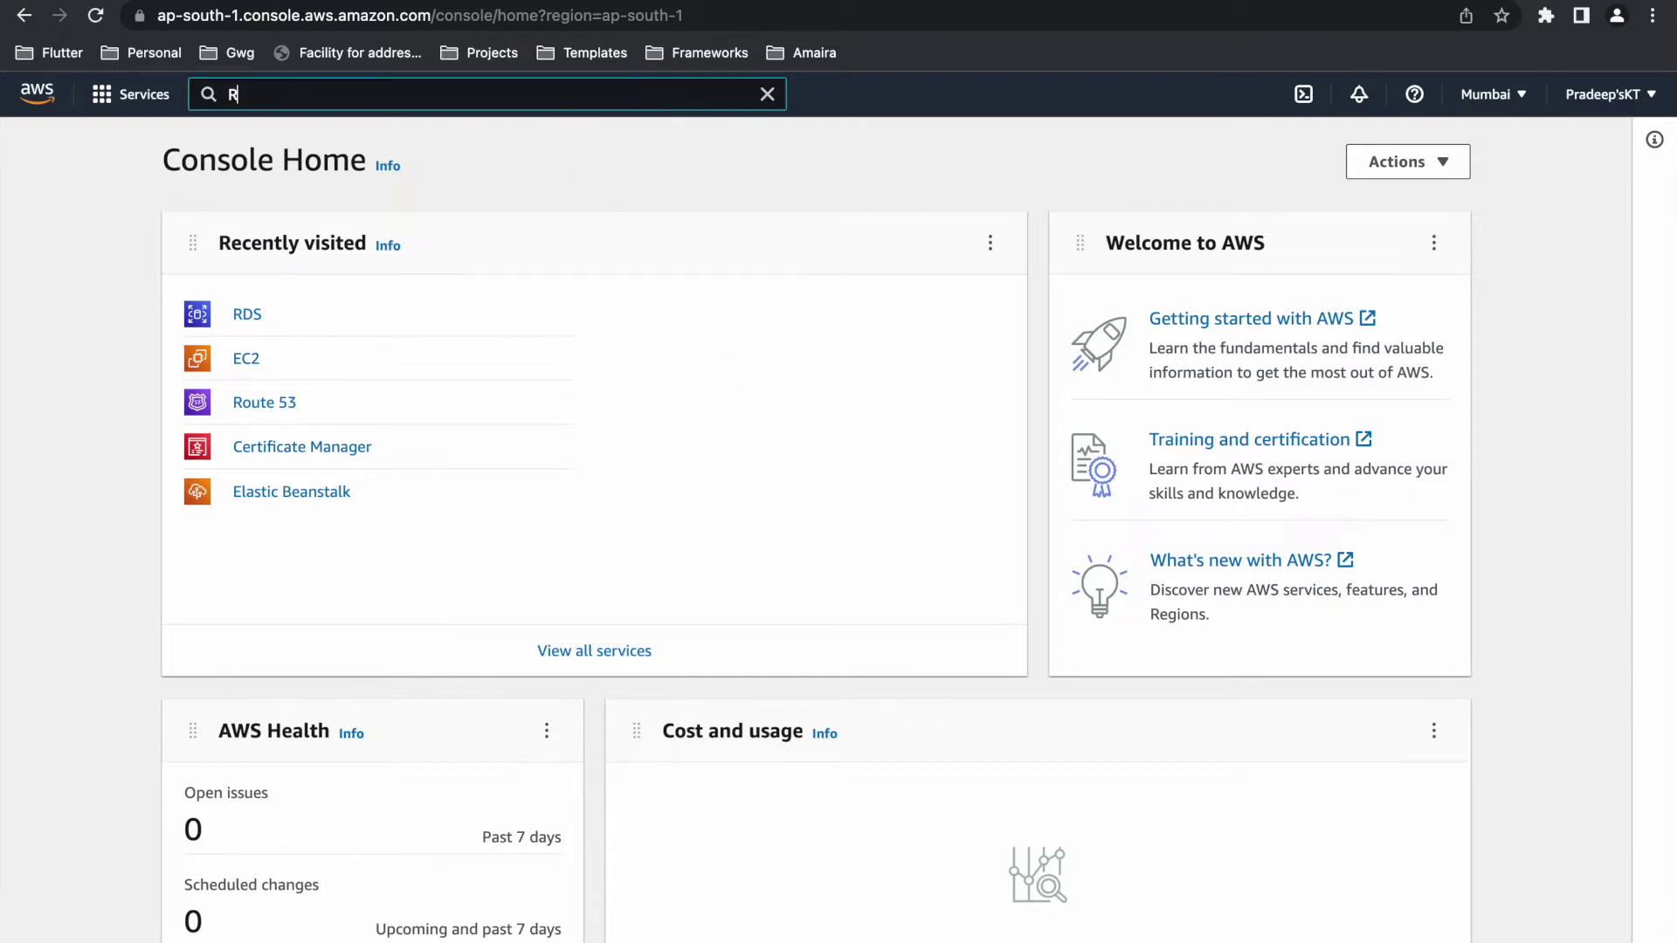
mouse_move(568, 264)
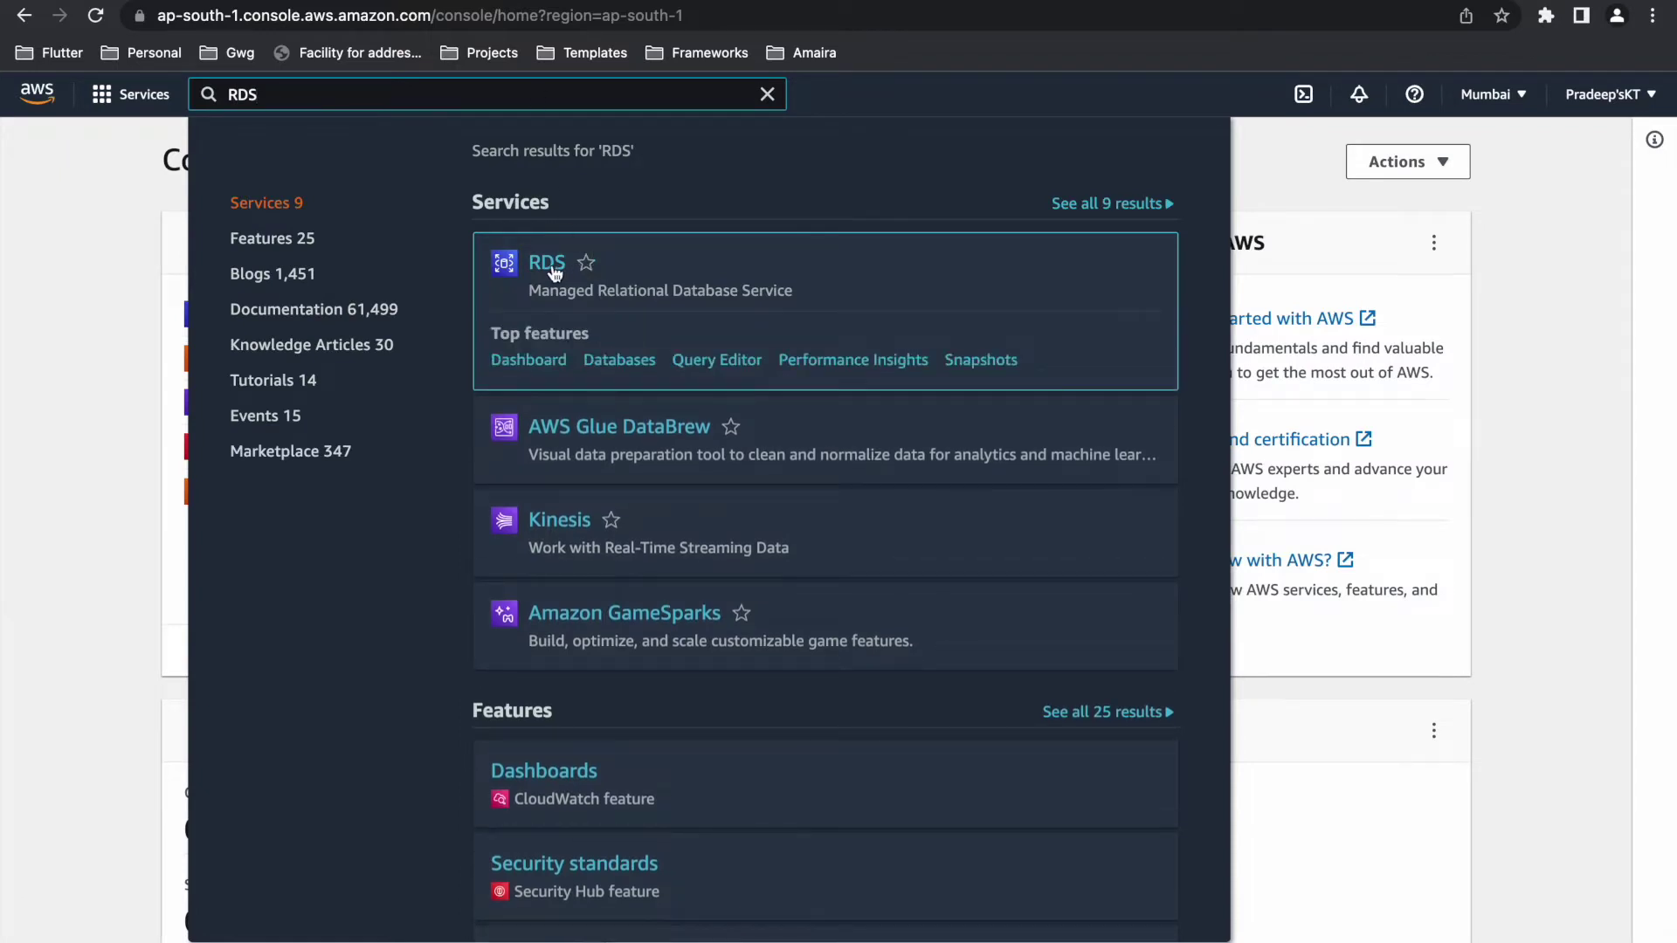
left_click(548, 264)
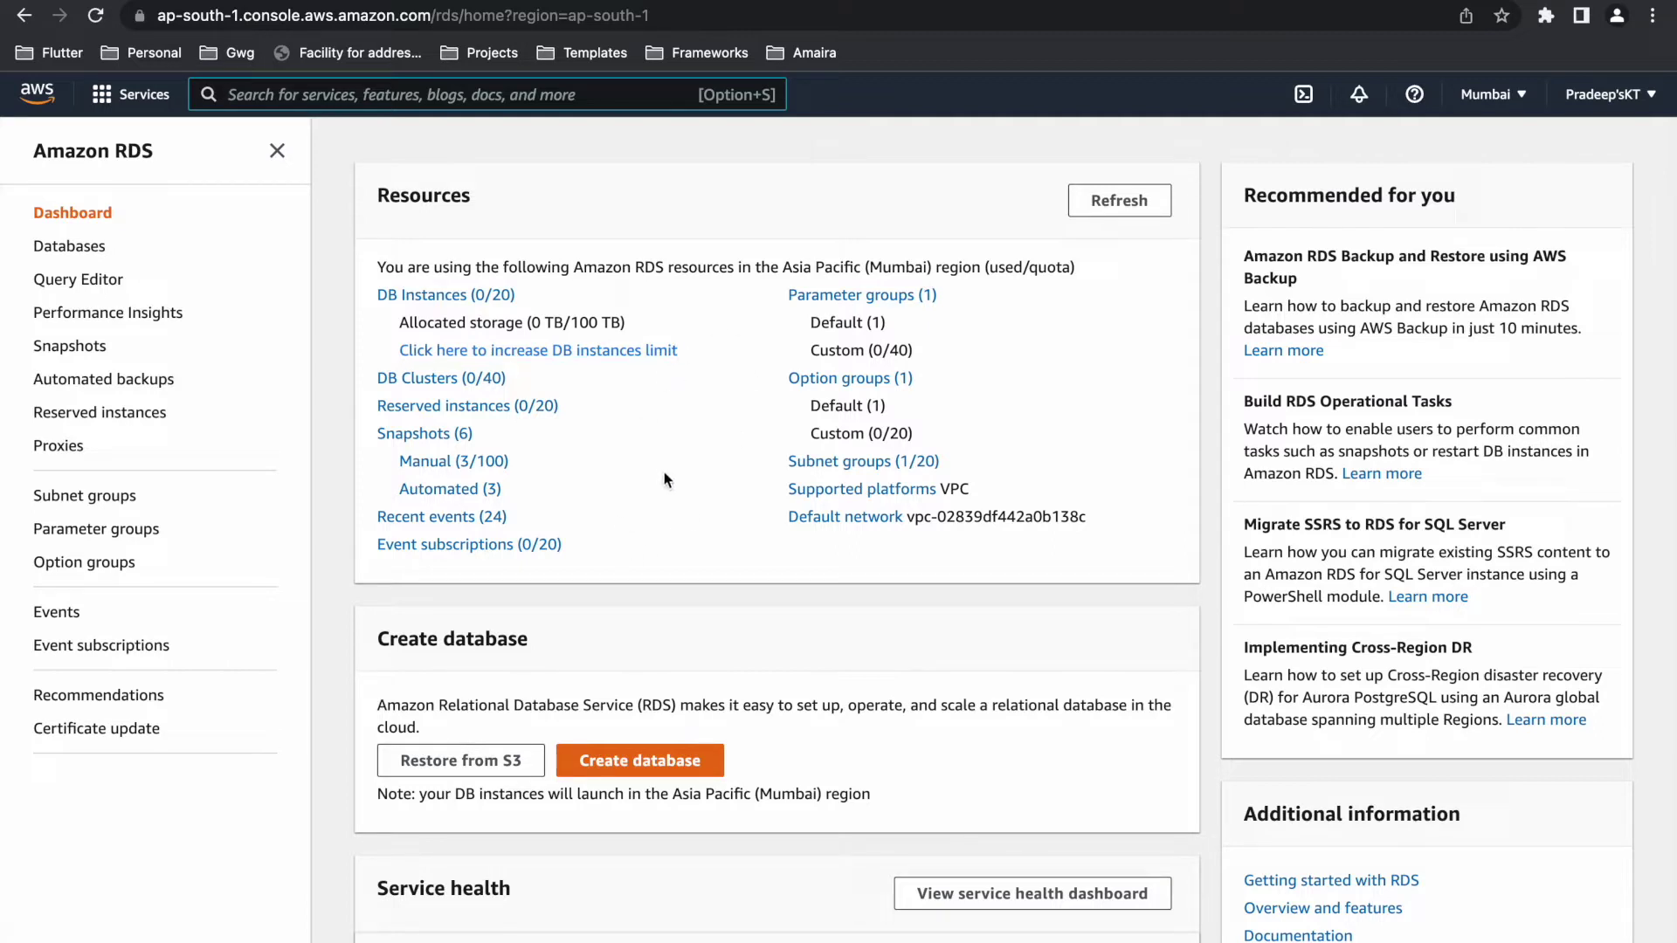
scroll(696, 605, "down", 1)
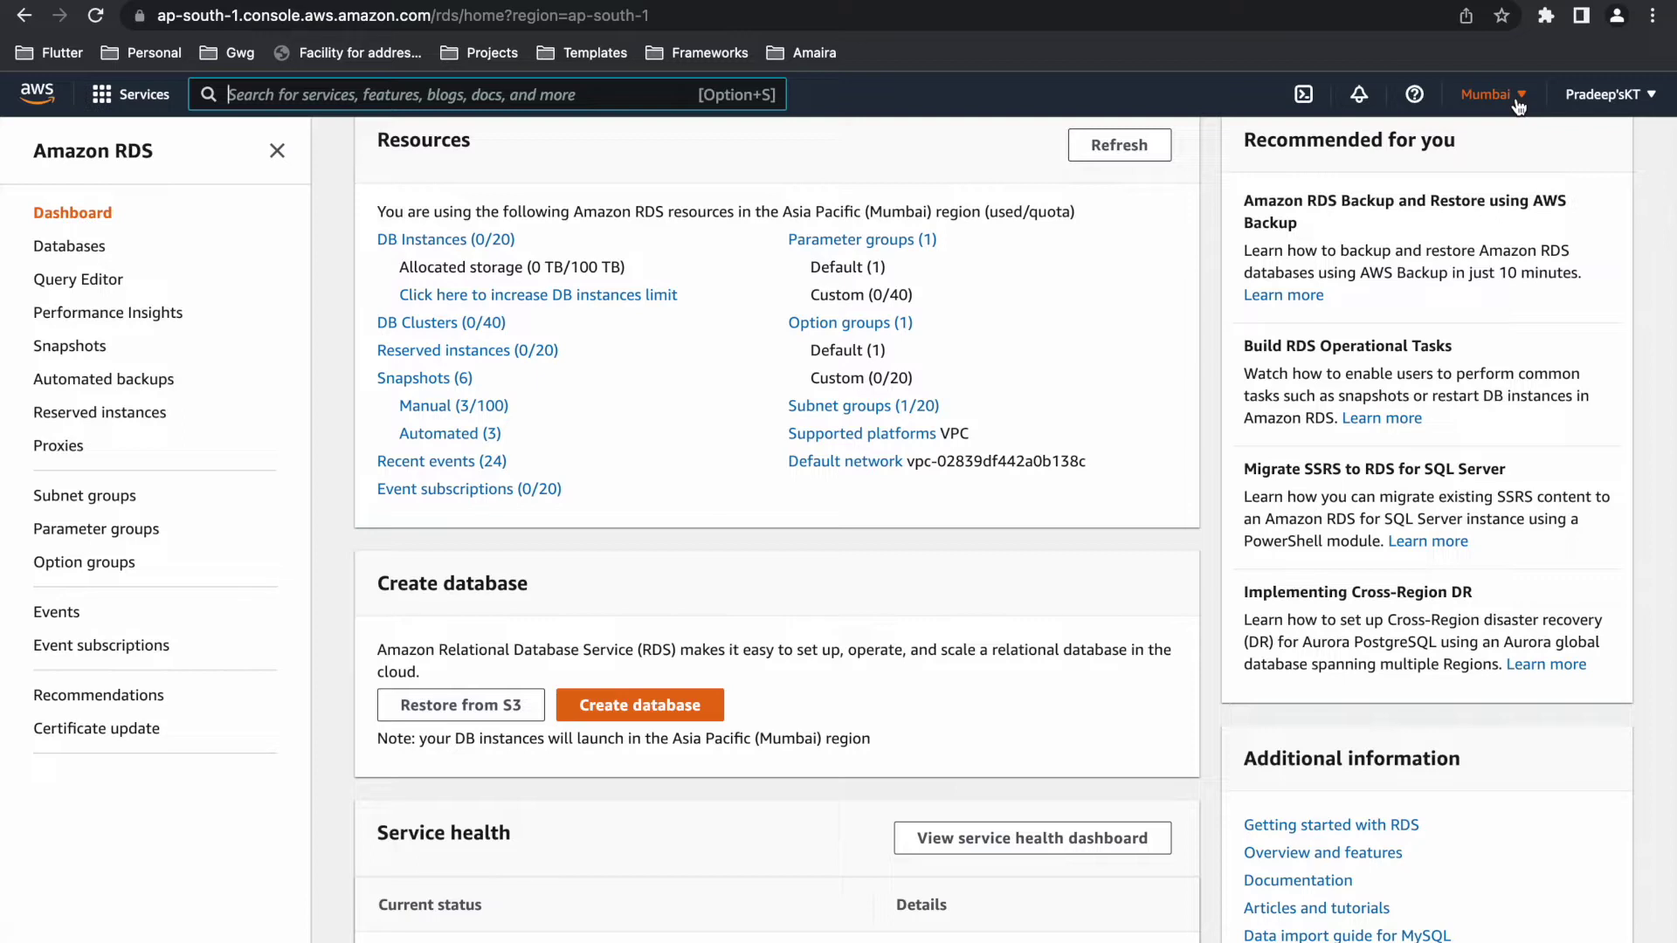
scroll(967, 432, "down", 1)
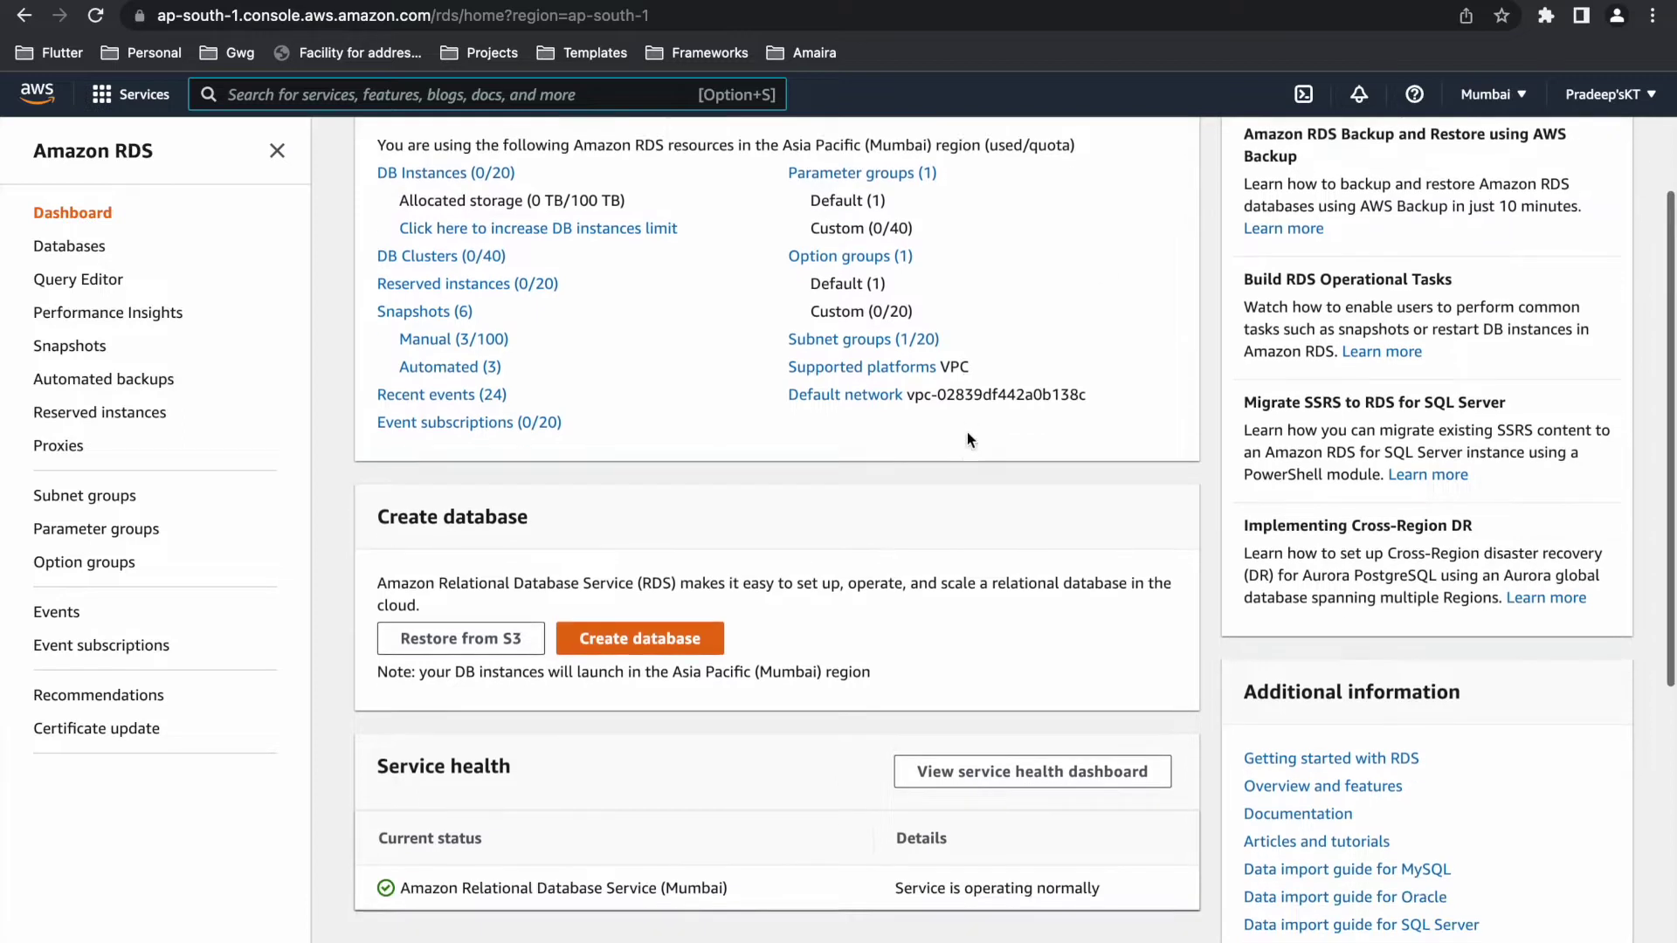
Start a new database with the Standard create method, dismissing the feedback banner.
left_click(647, 618)
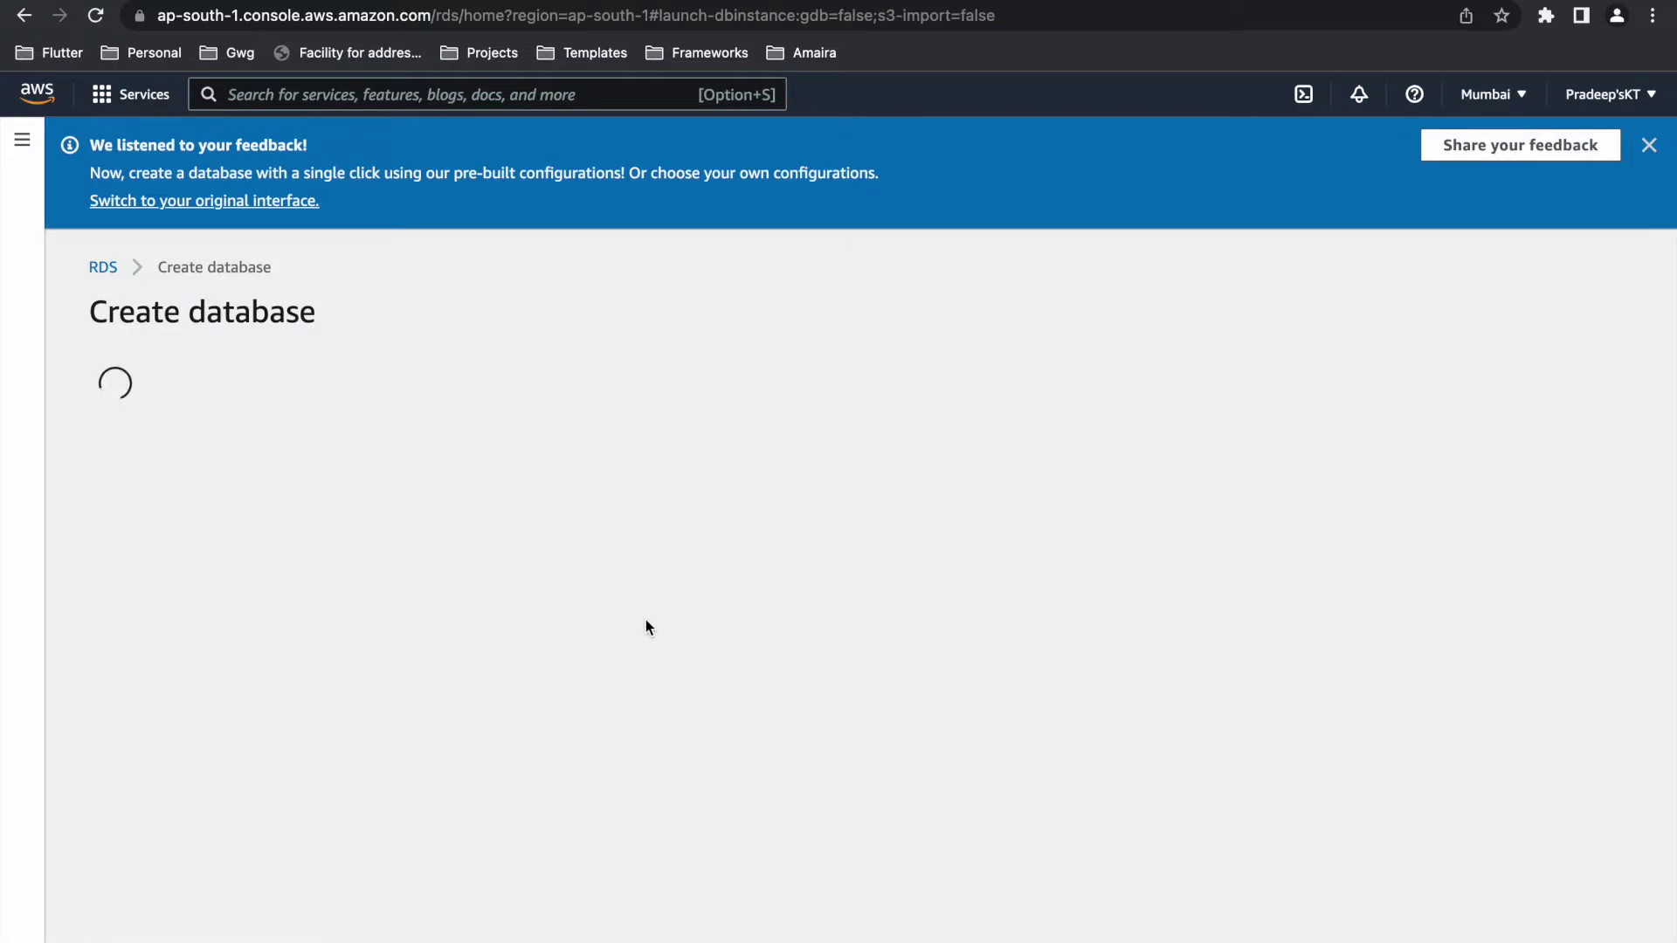
left_click(1650, 145)
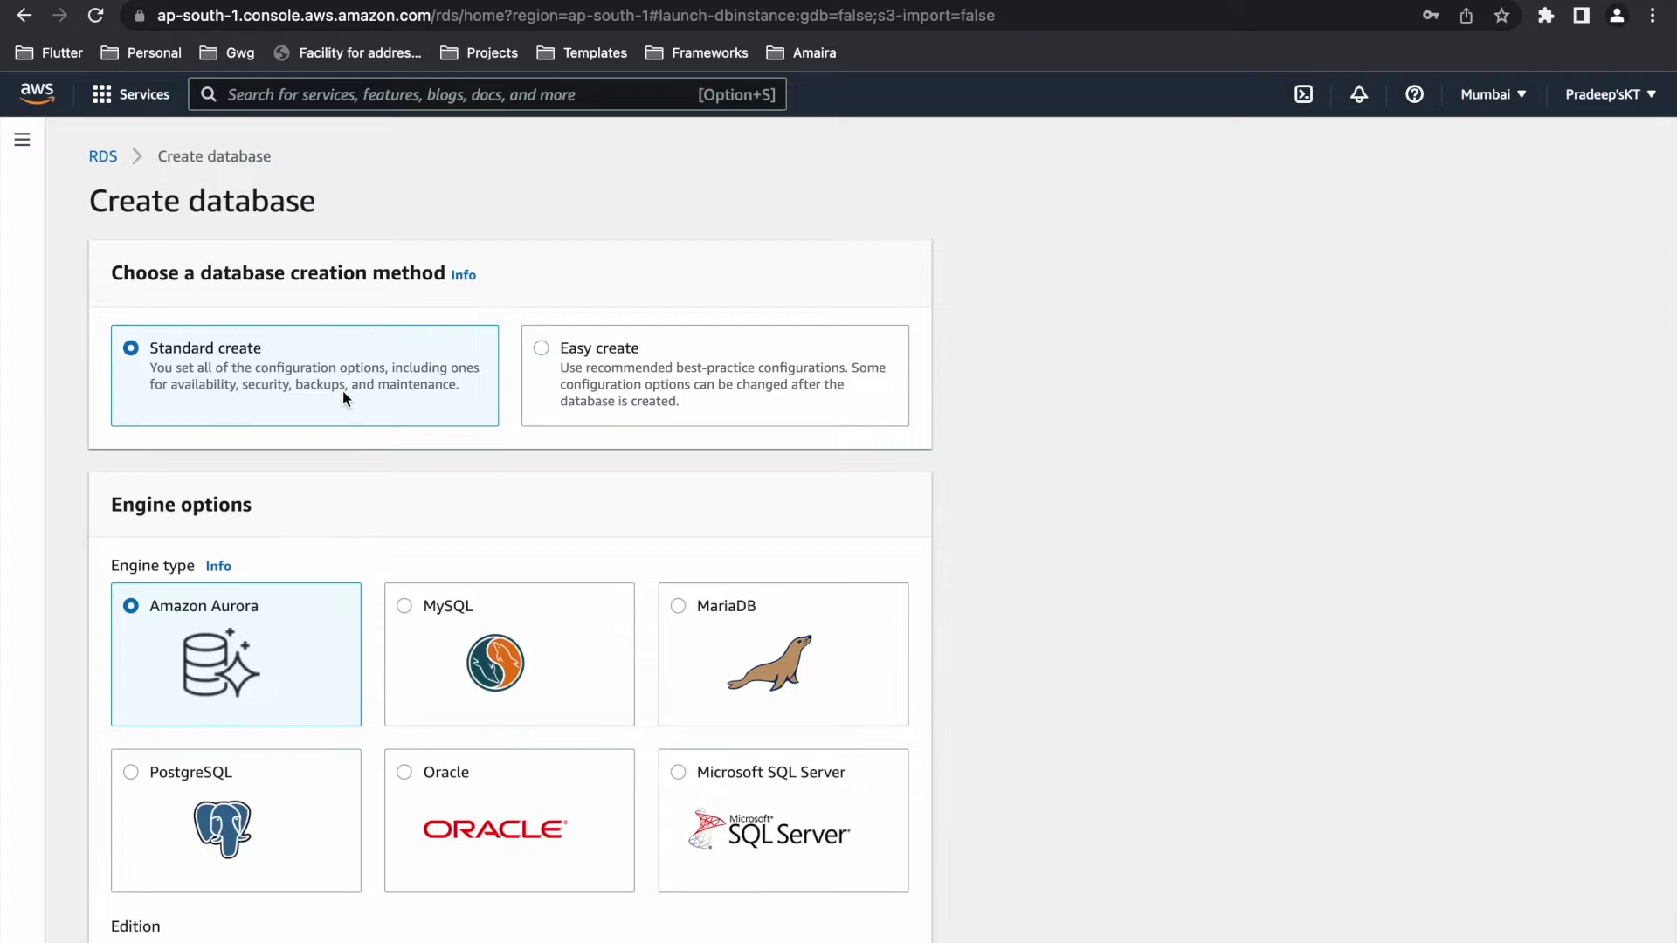
left_click(576, 387)
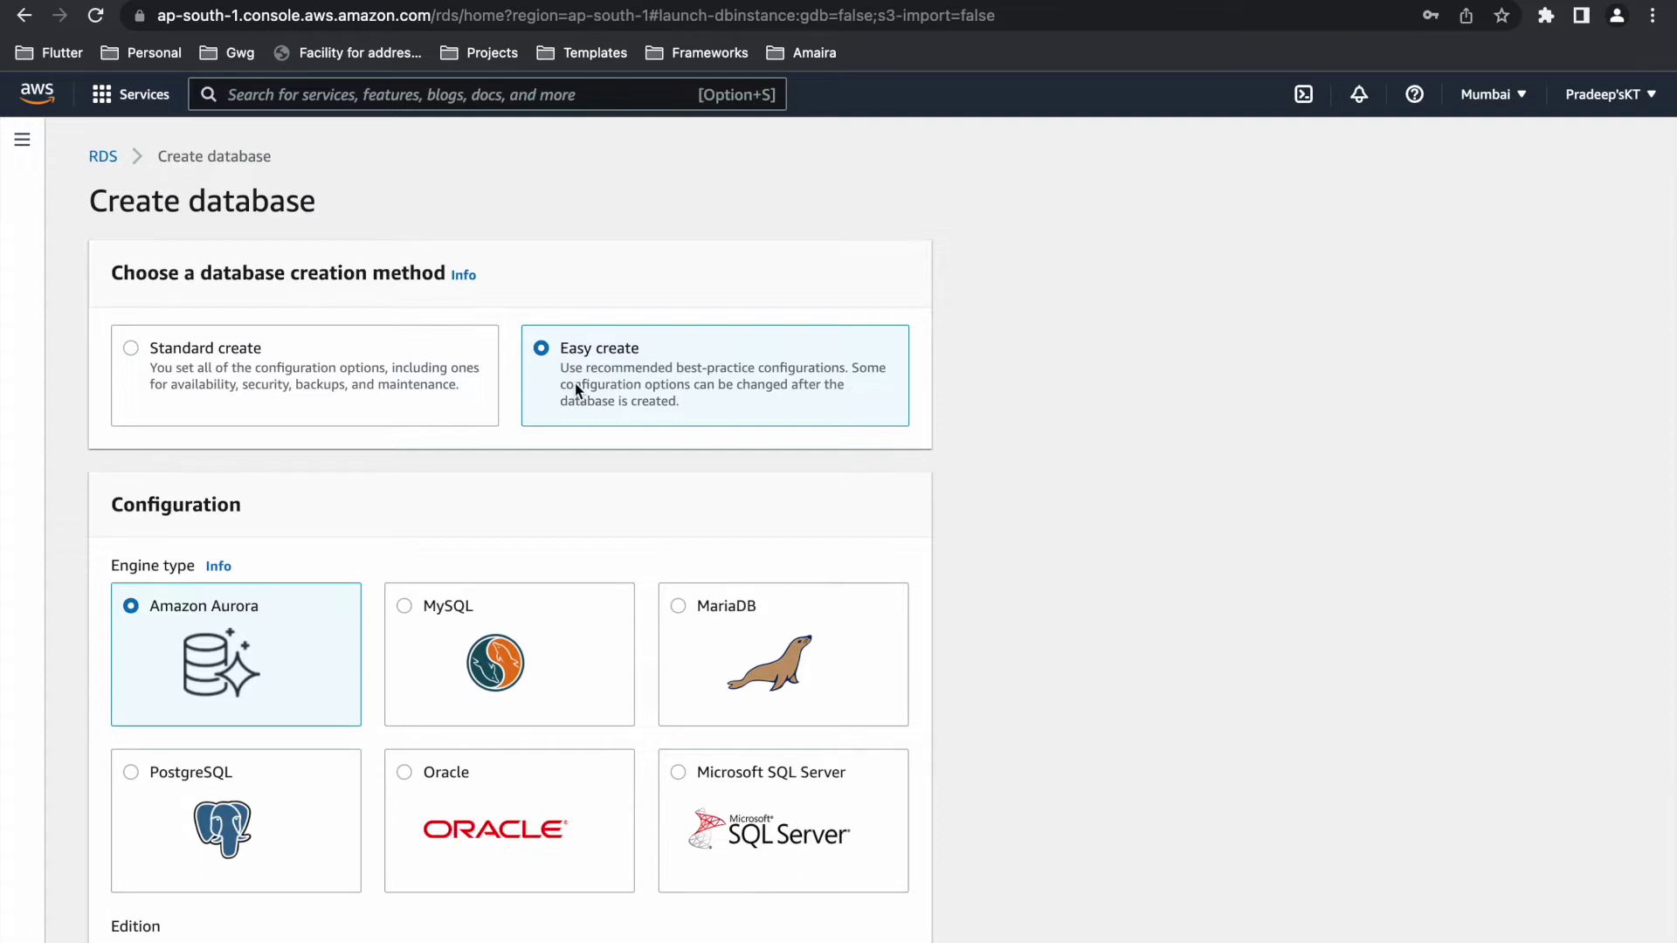
scroll(531, 481, "down", 3)
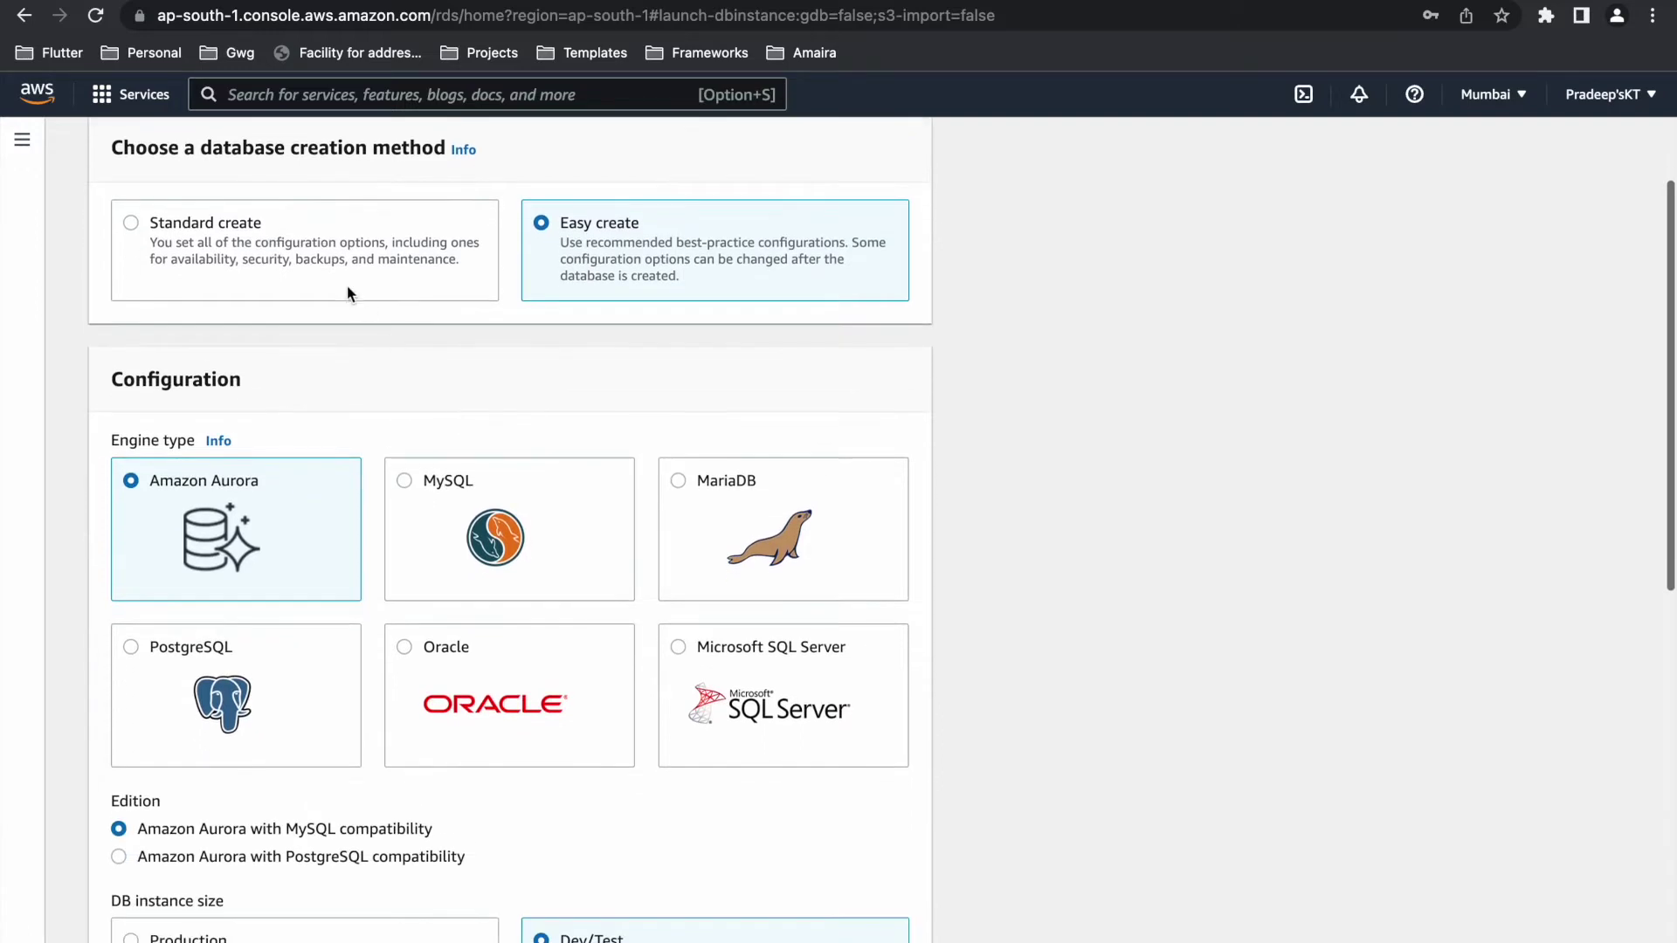
left_click(328, 272)
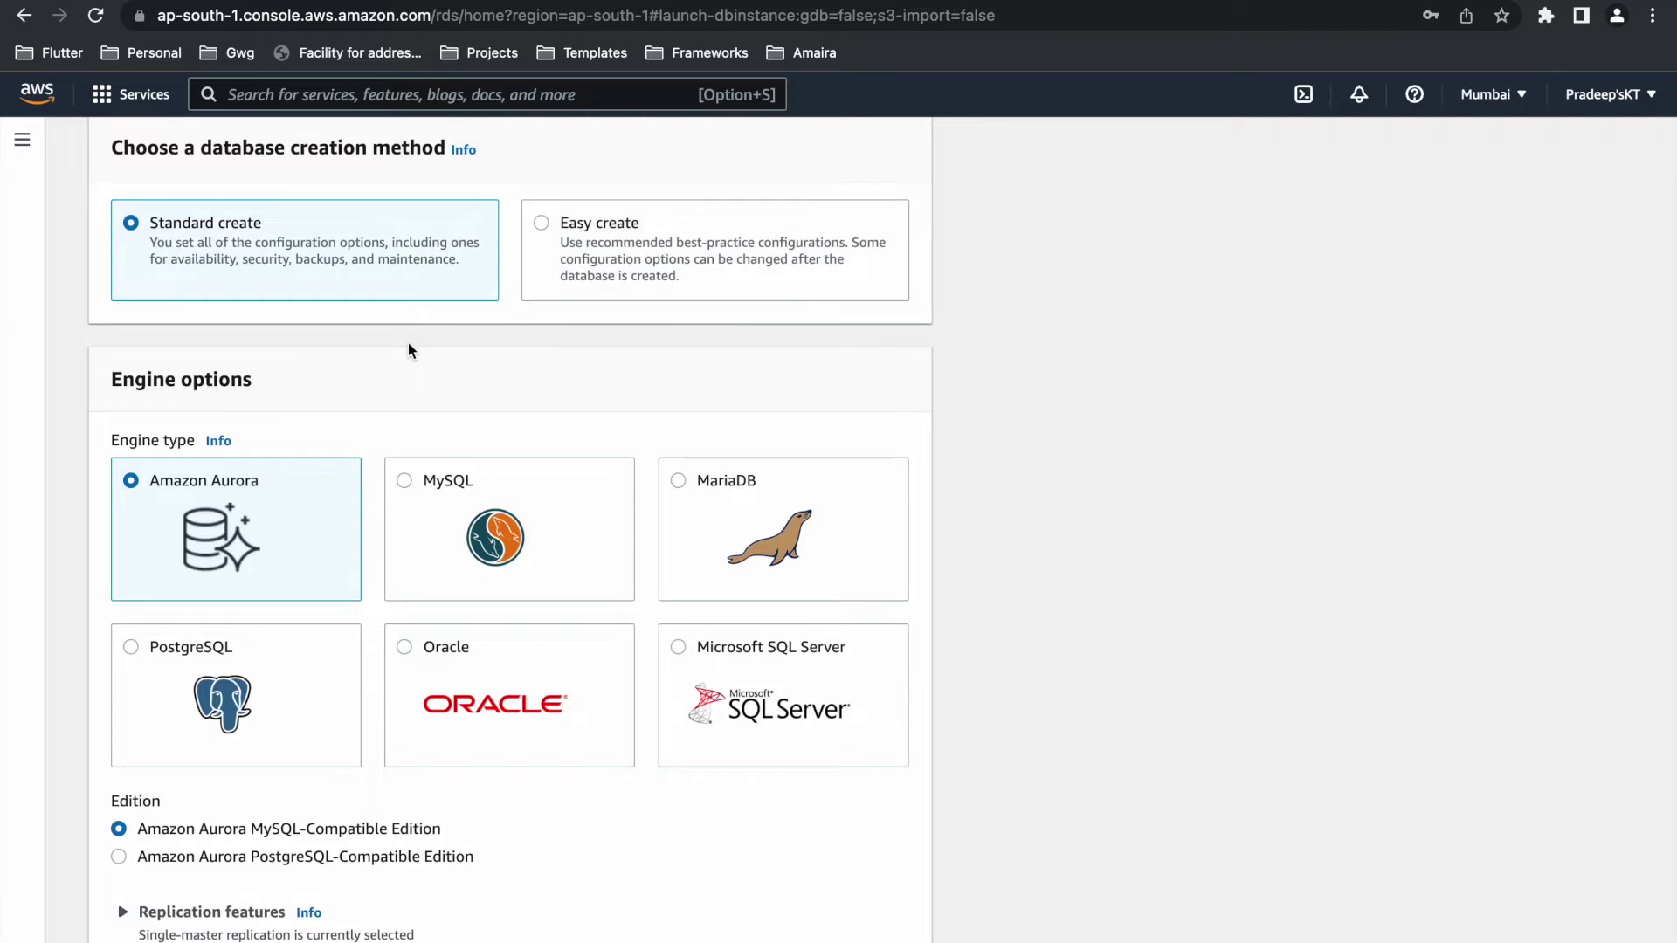
Choose the PostgreSQL engine at version PostgreSQL 13.4-R1.
scroll(409, 349, "down", 2)
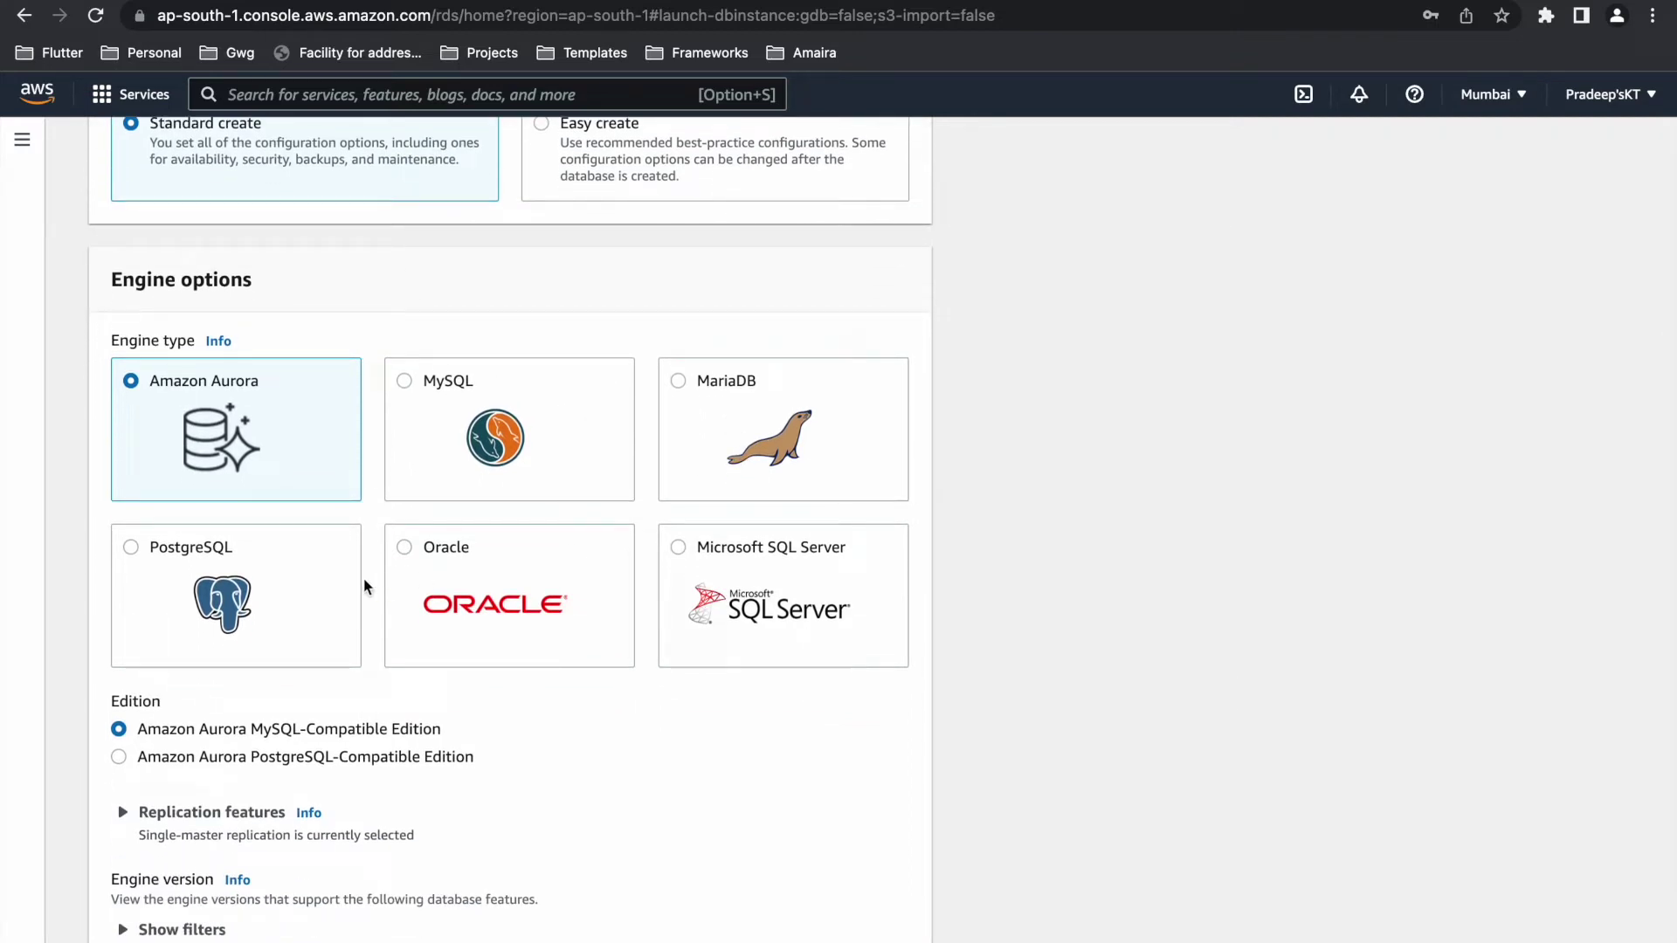
left_click(132, 548)
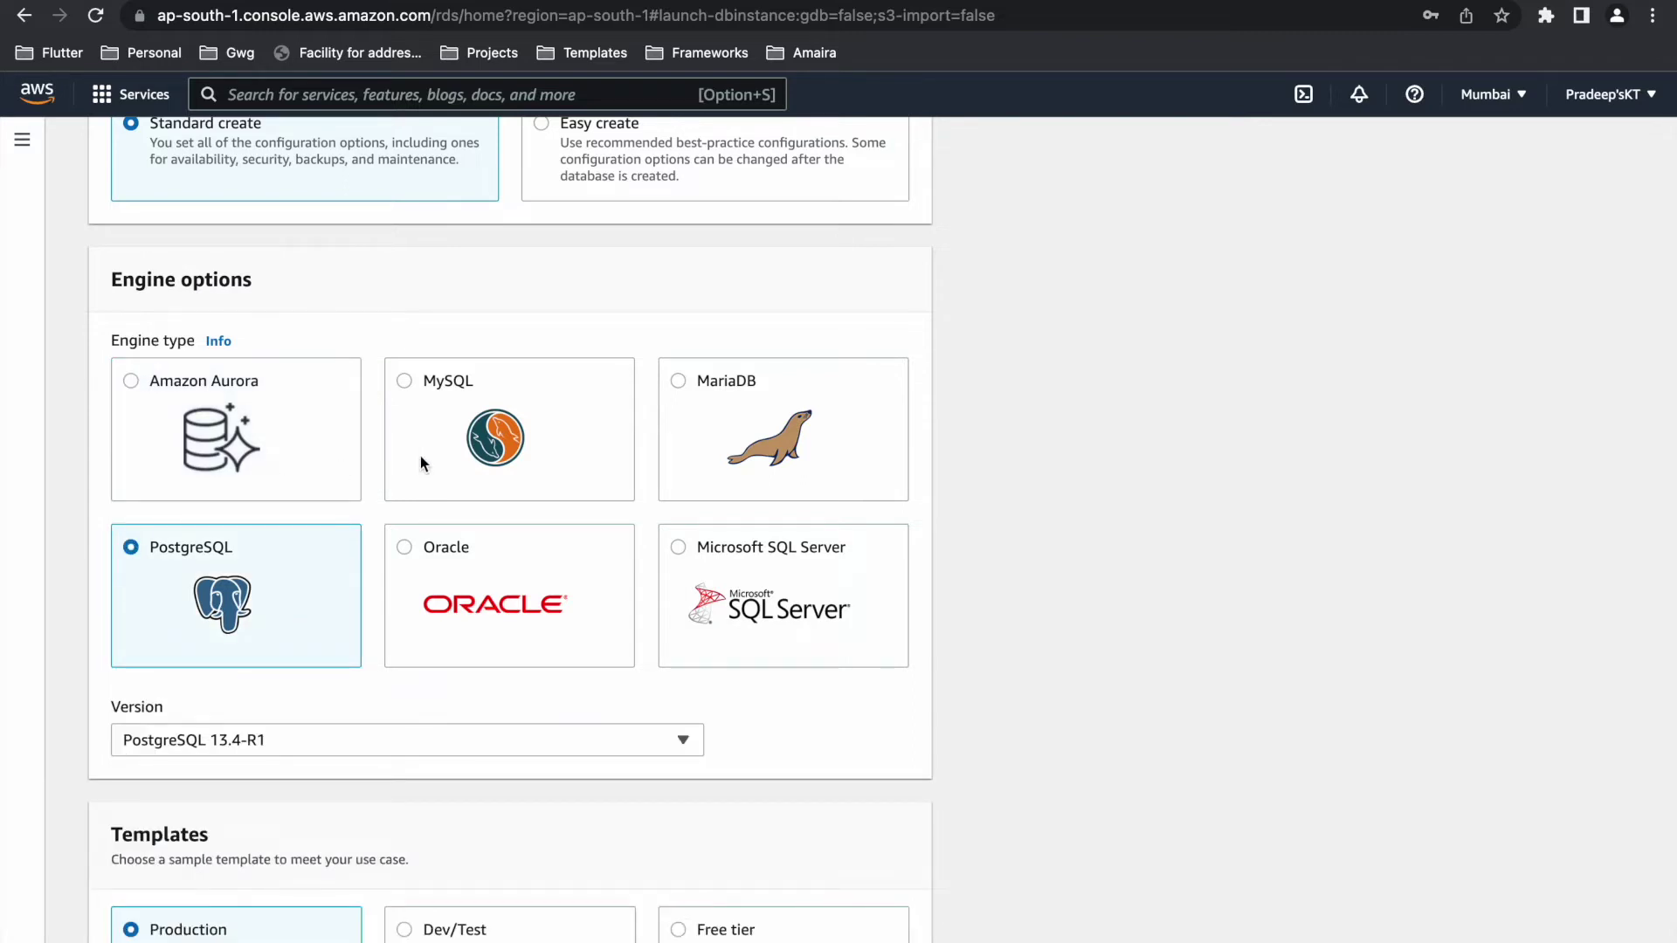
scroll(421, 462, "down", 3)
left_click(379, 509)
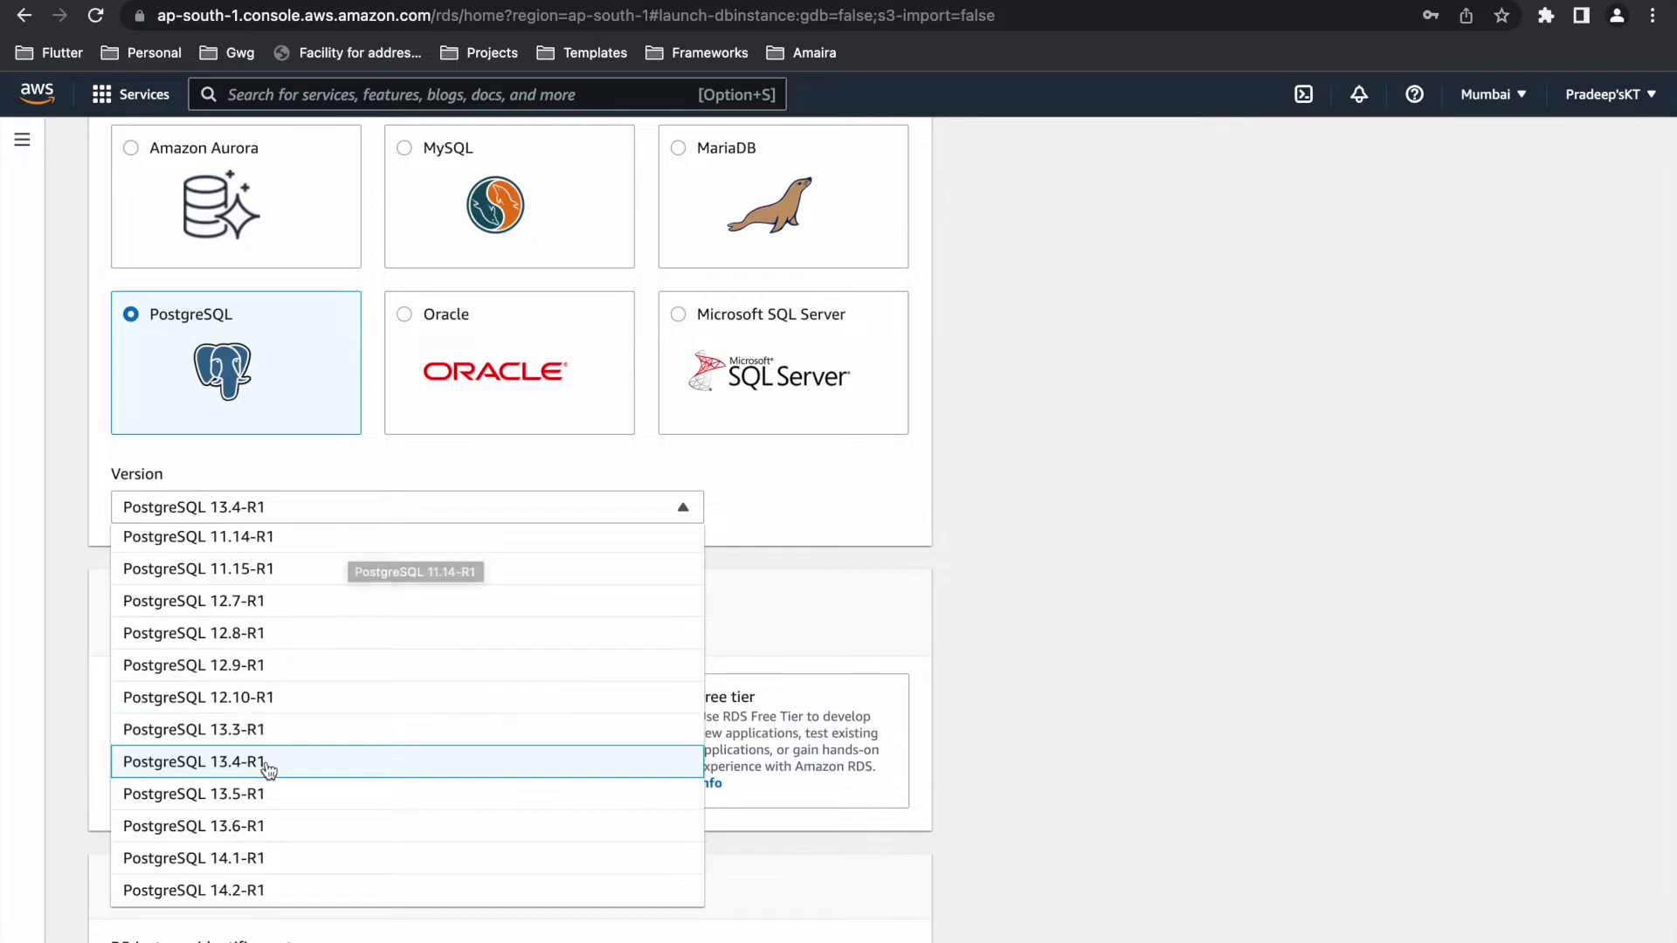
left_click(270, 768)
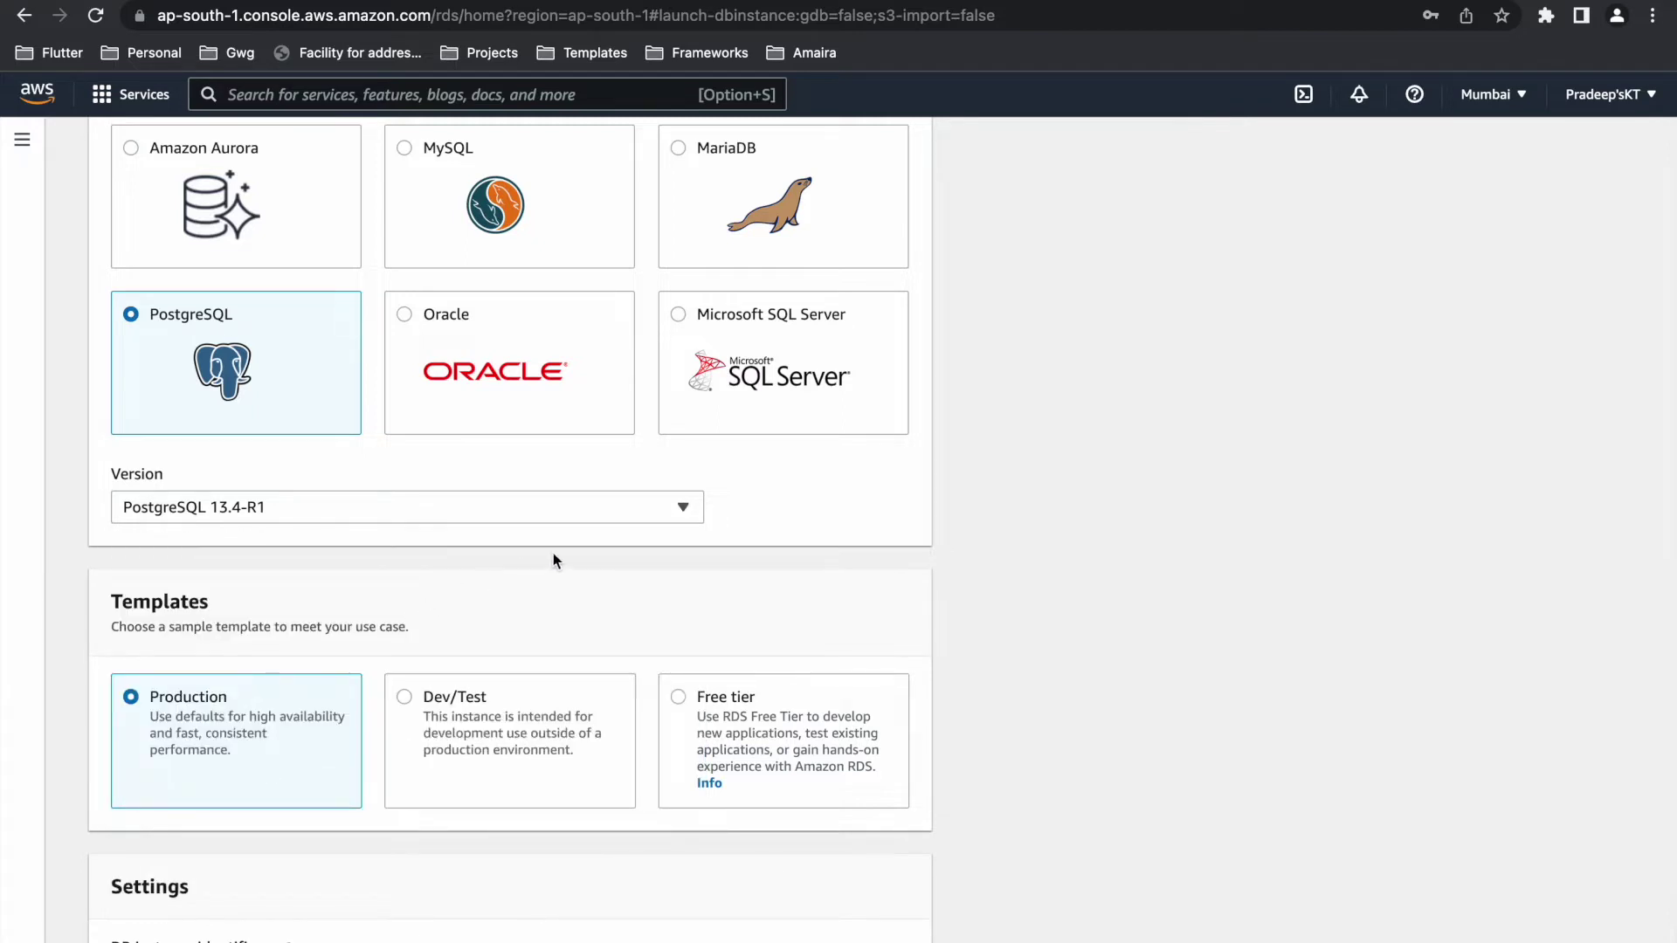
Pick the Free tier template and rename the instance from database-1 to arivu.
scroll(553, 556, "down", 3)
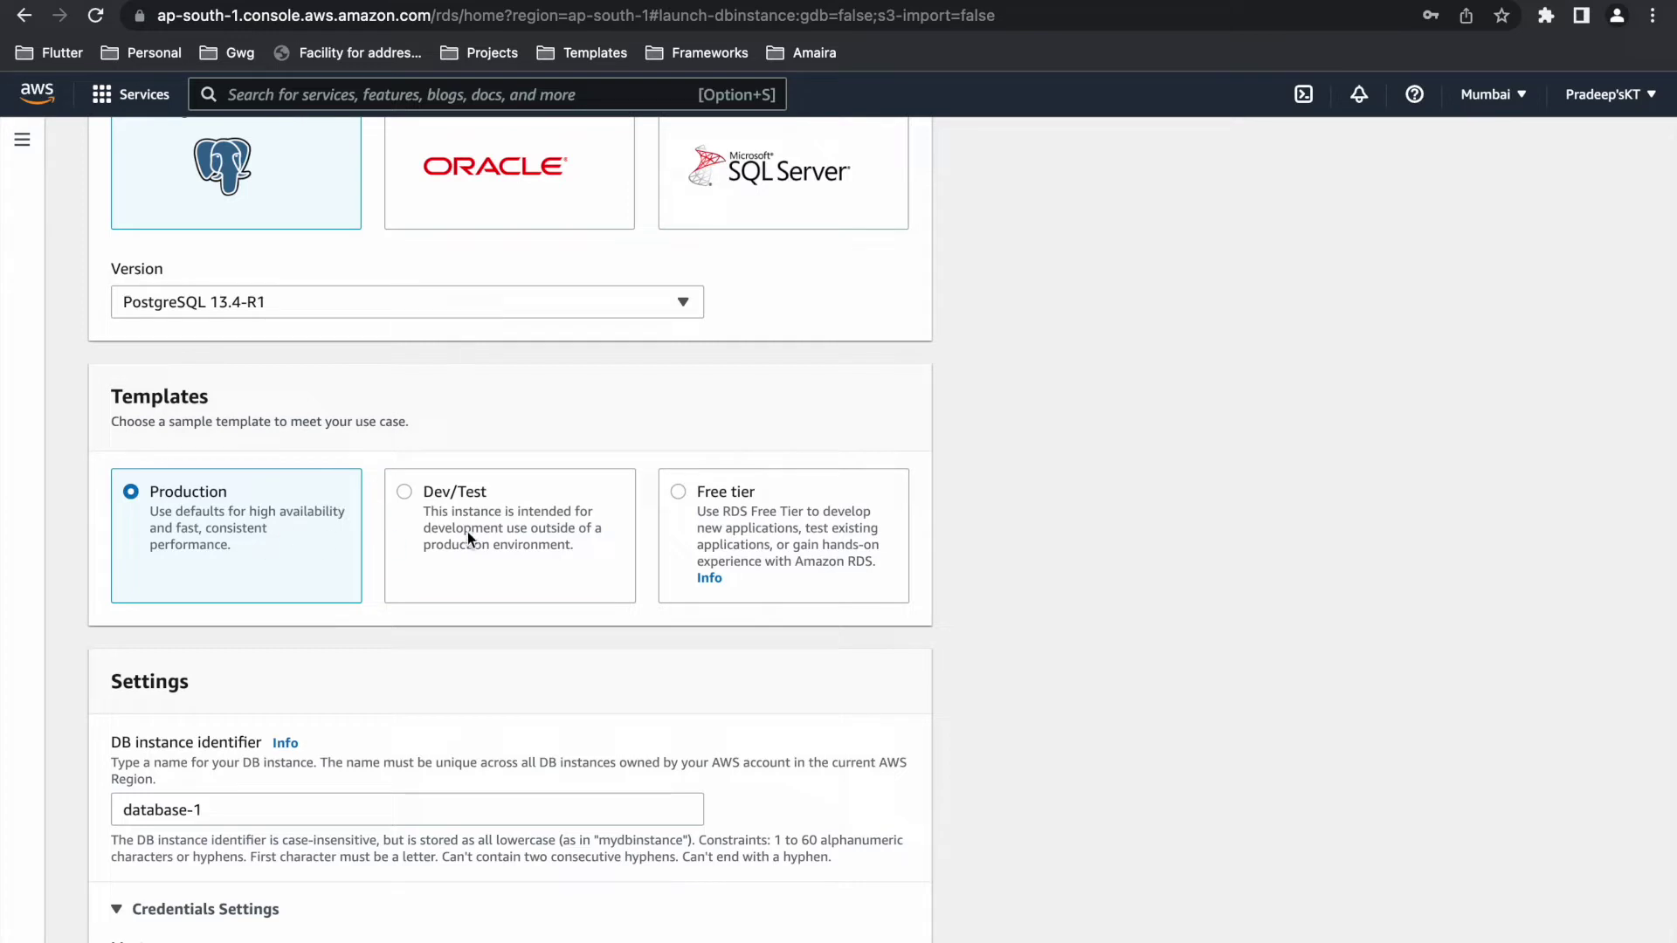
left_click(753, 536)
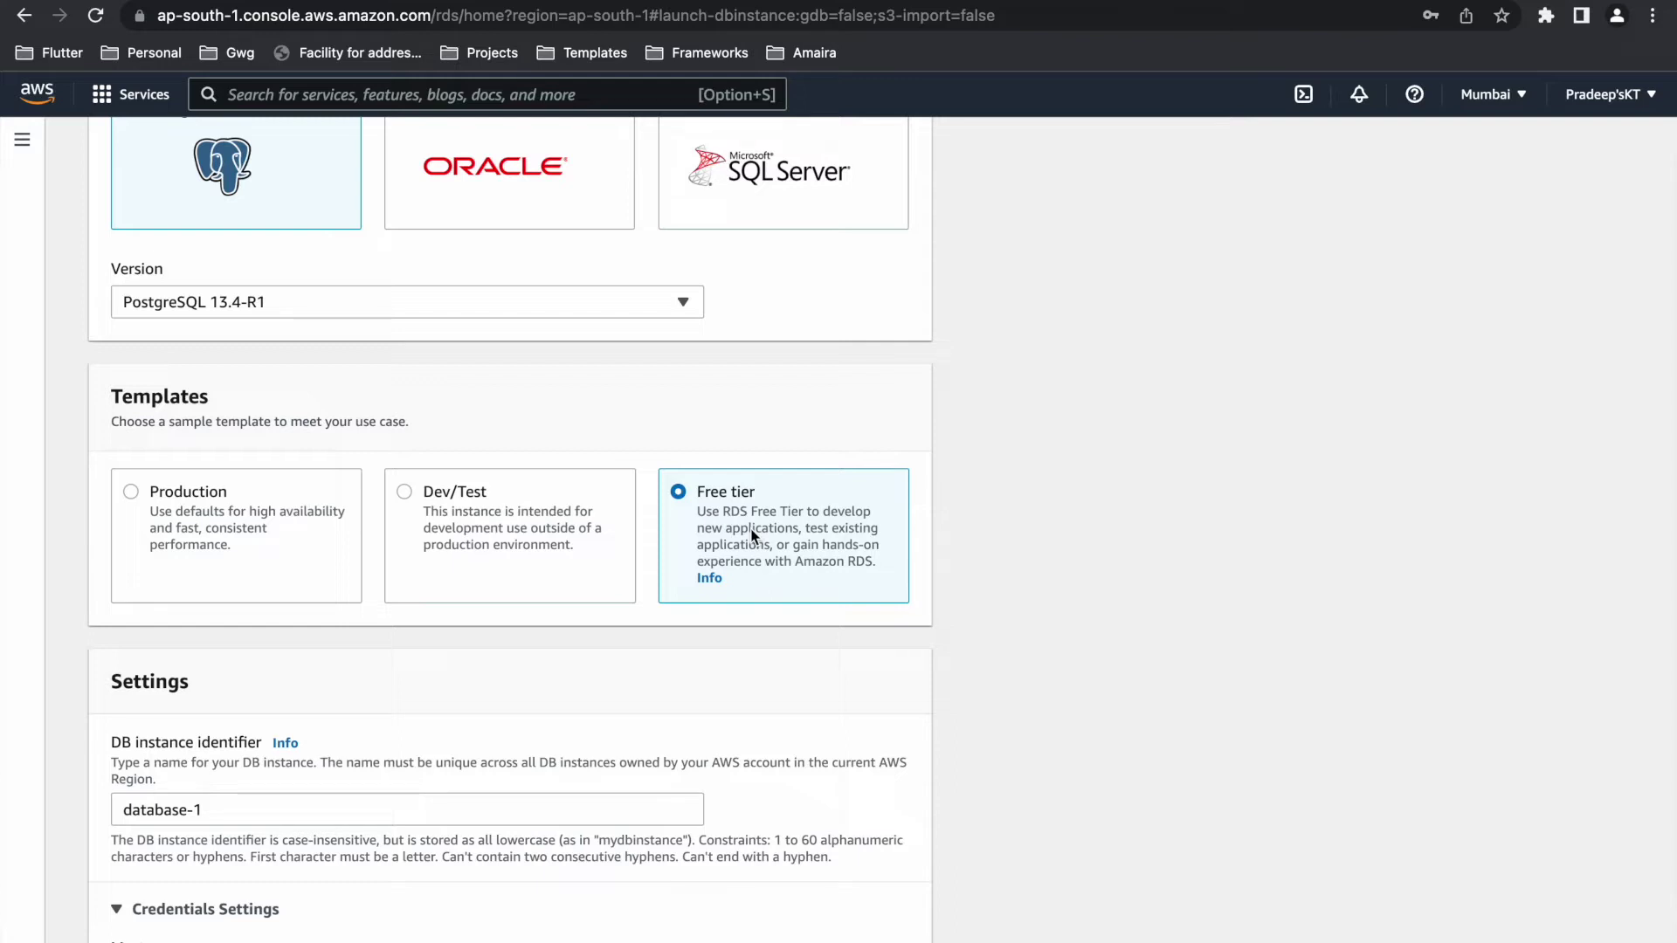
scroll(753, 536, "down", 5)
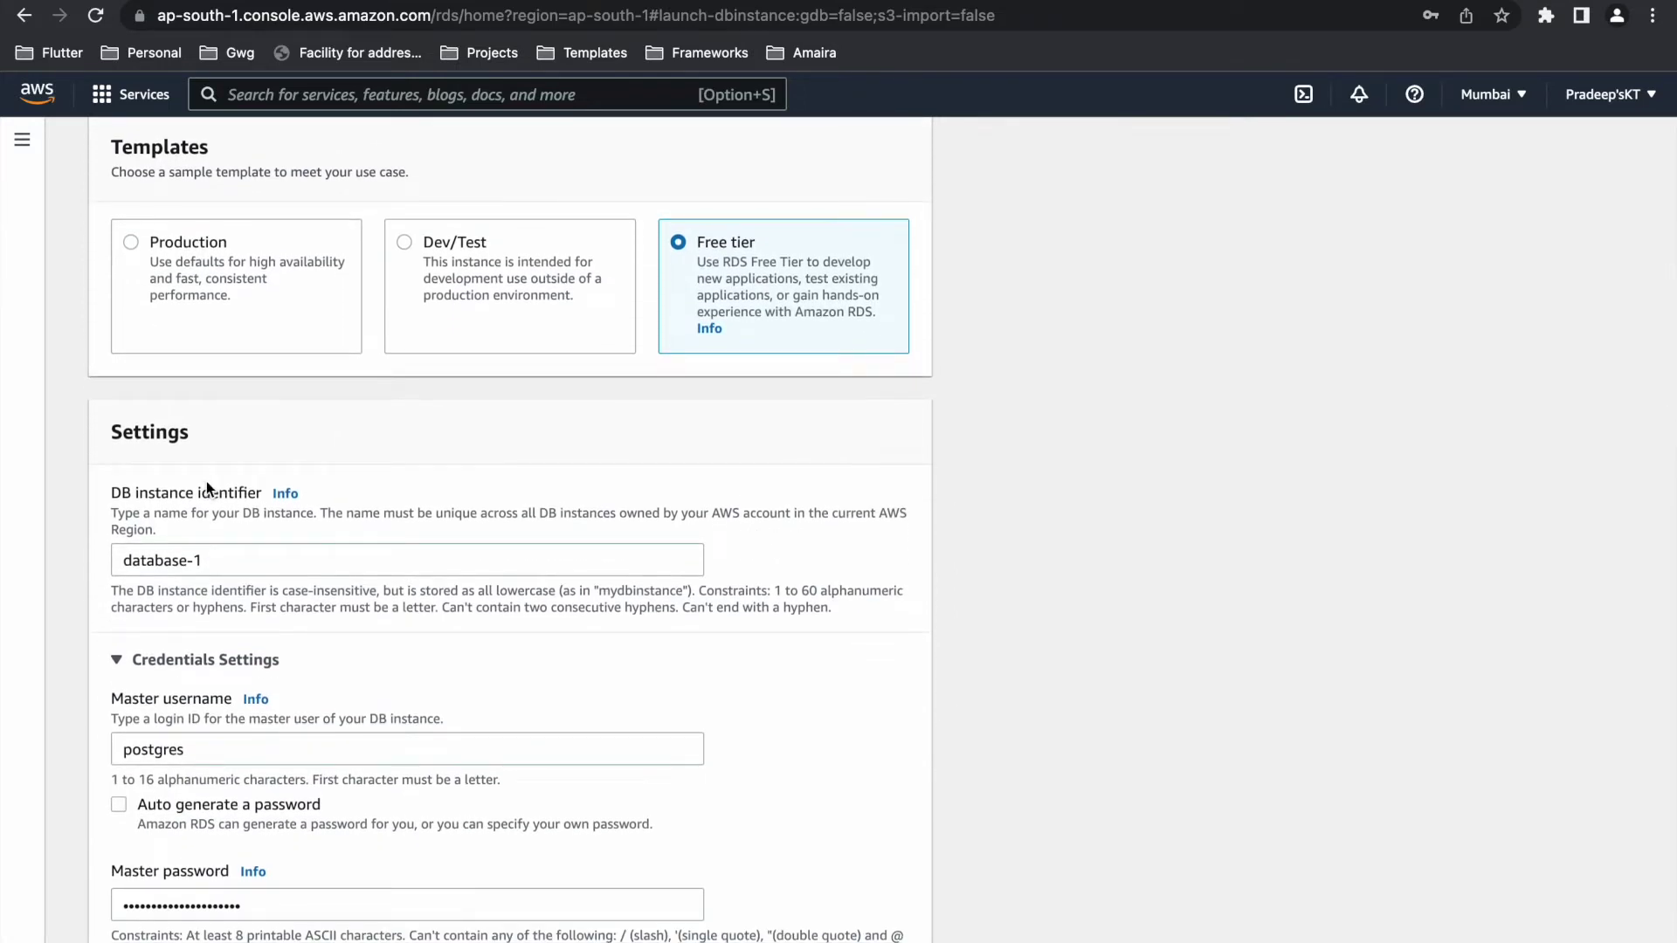
left_click_drag(237, 560, 114, 560)
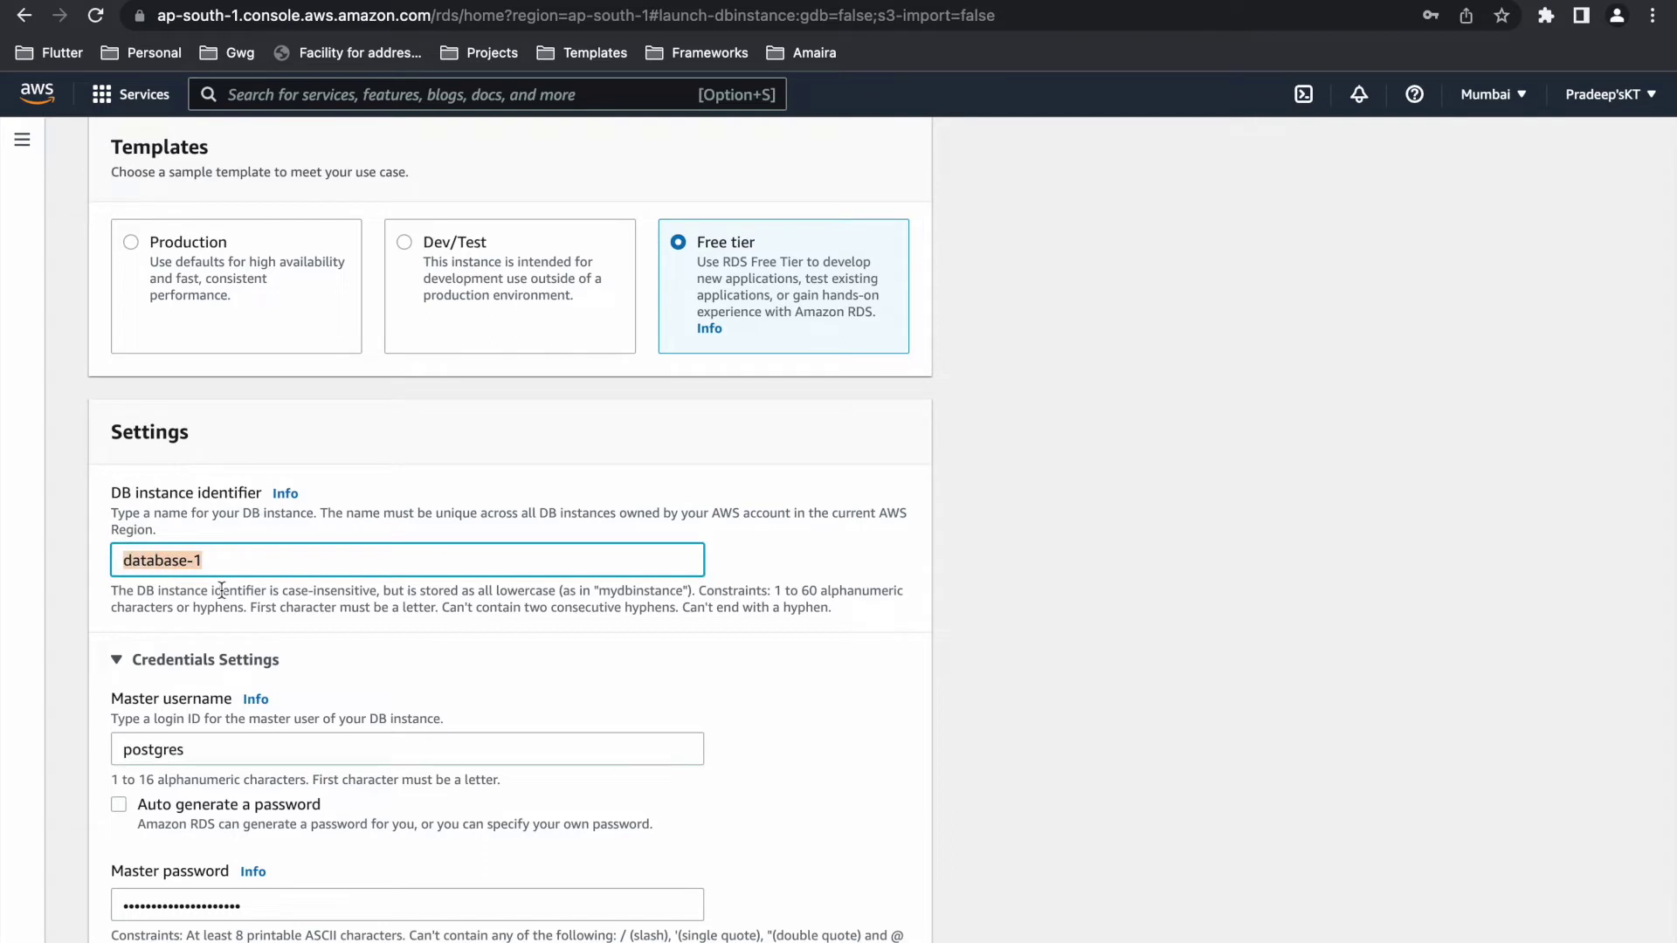
type("ariv")
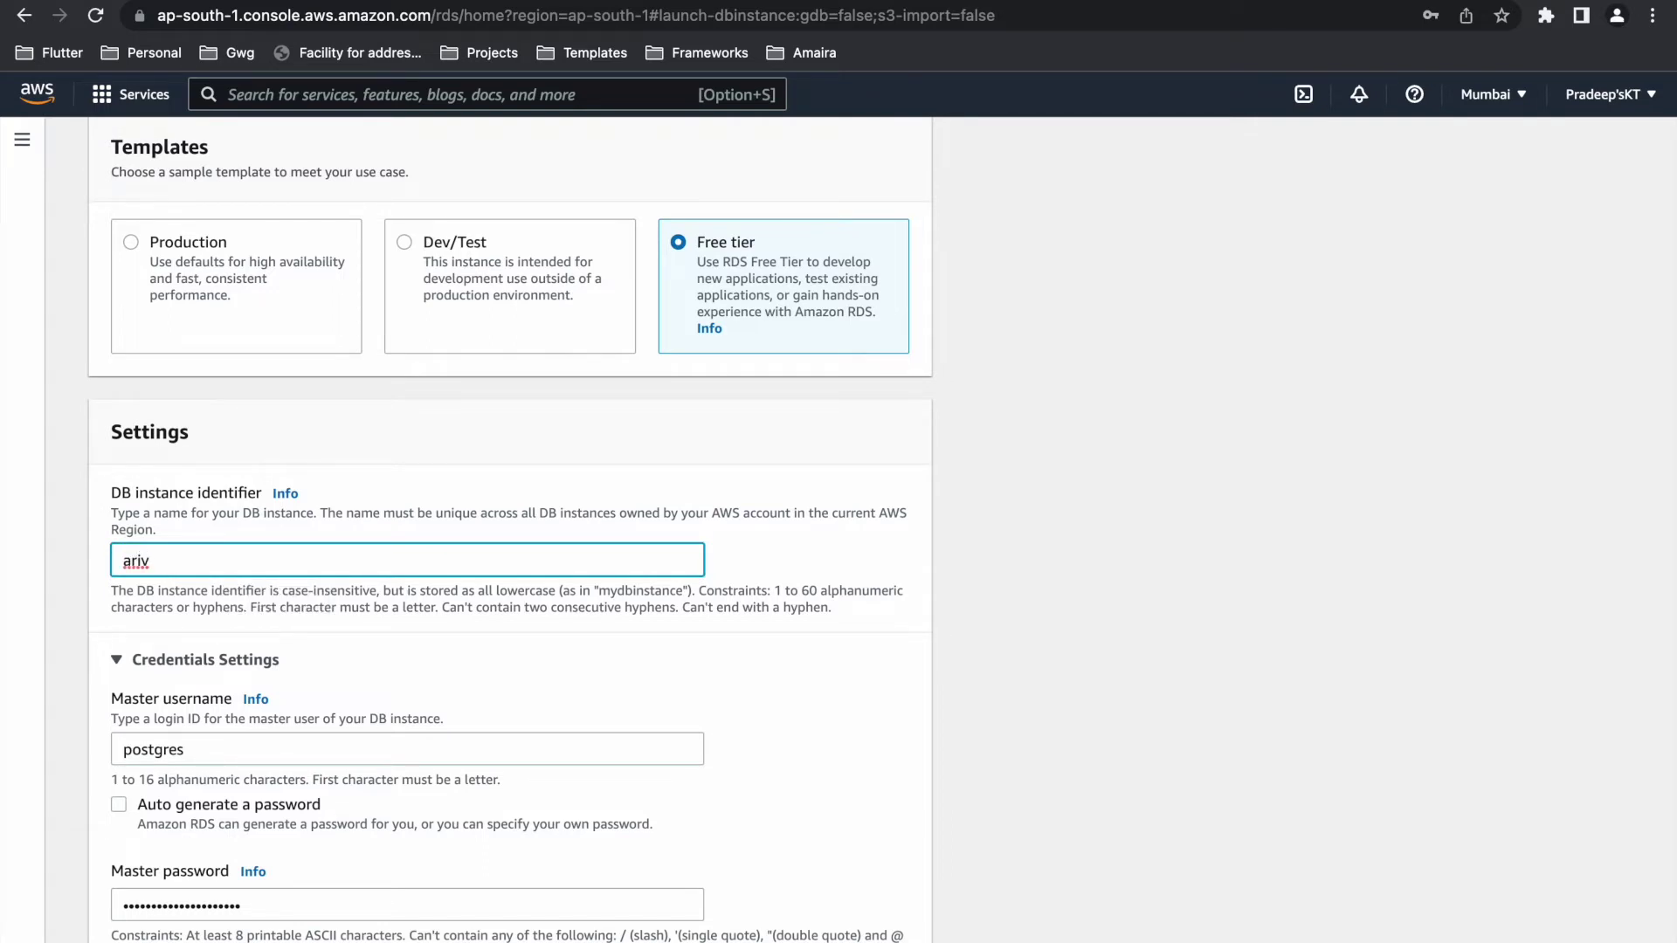
type("u")
Set the master username to arivu and enter and confirm a new master password.
scroll(234, 563, "down", 5)
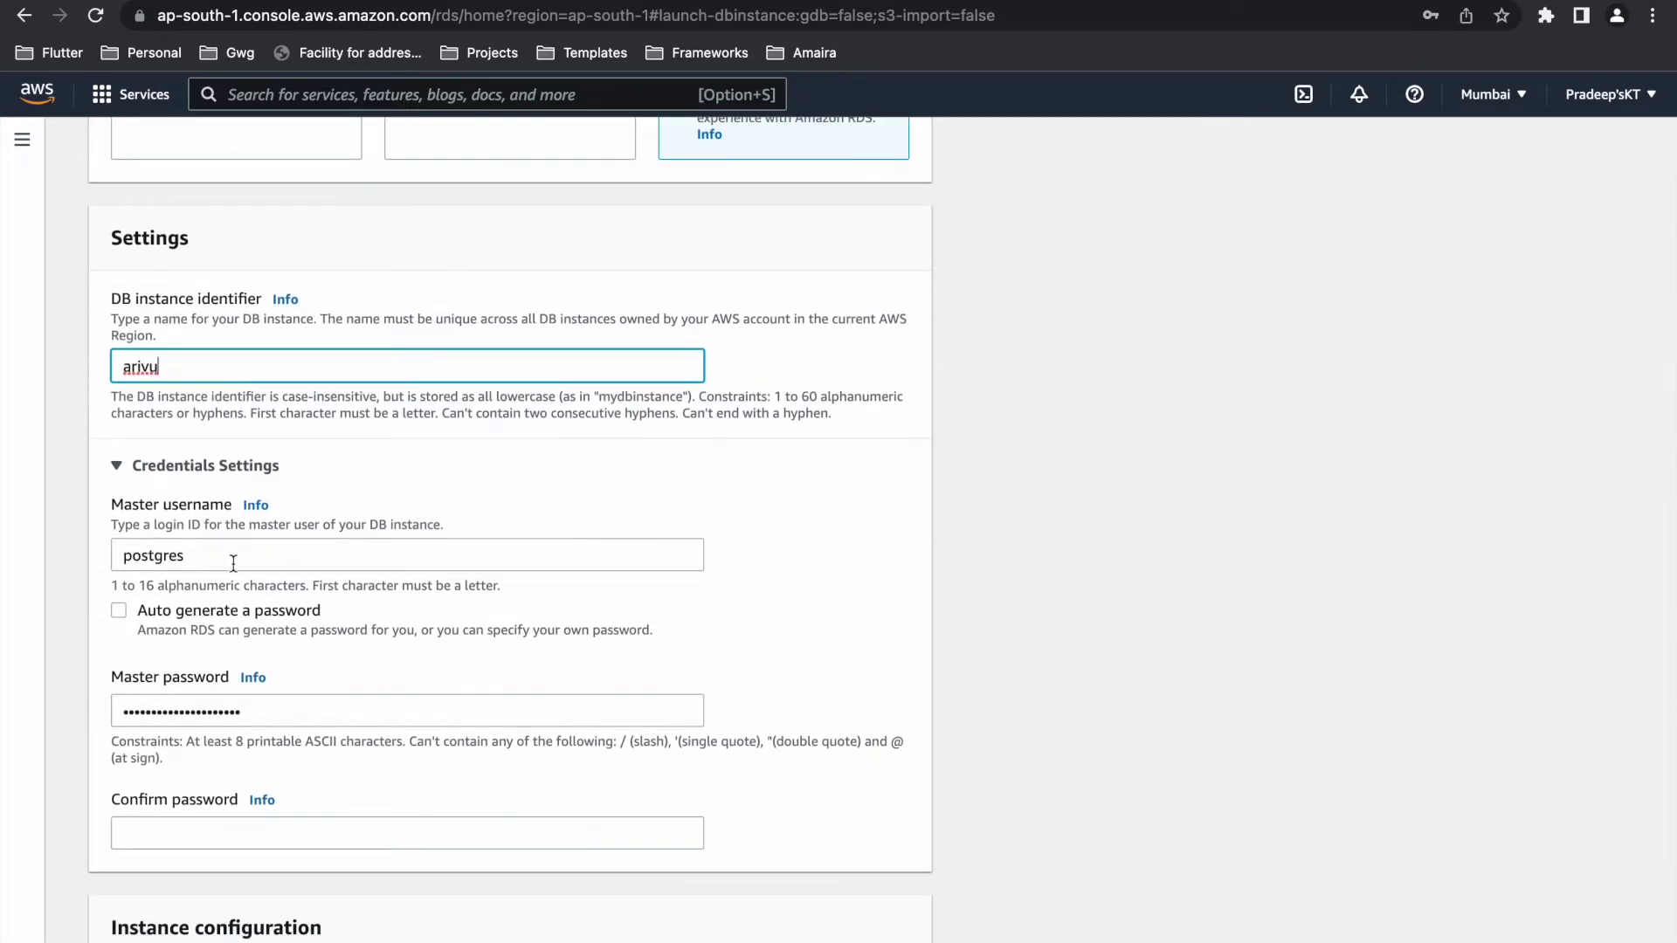
left_click_drag(208, 558, 102, 563)
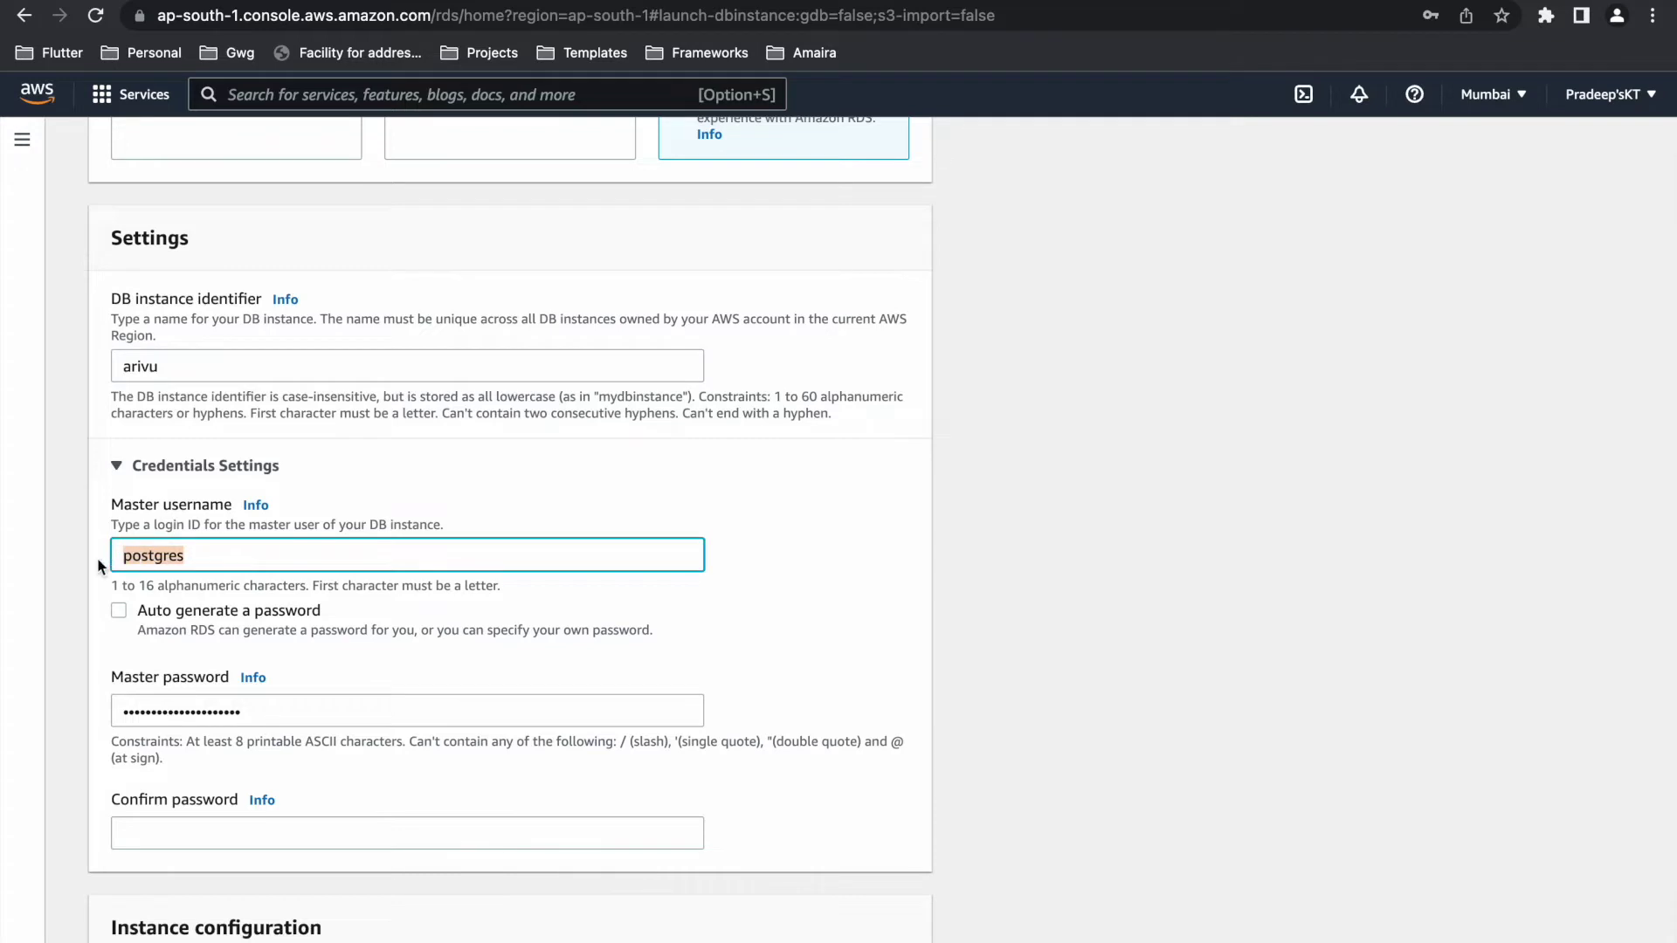
key("BackSpace")
type("arivu")
scroll(447, 510, "down", 2)
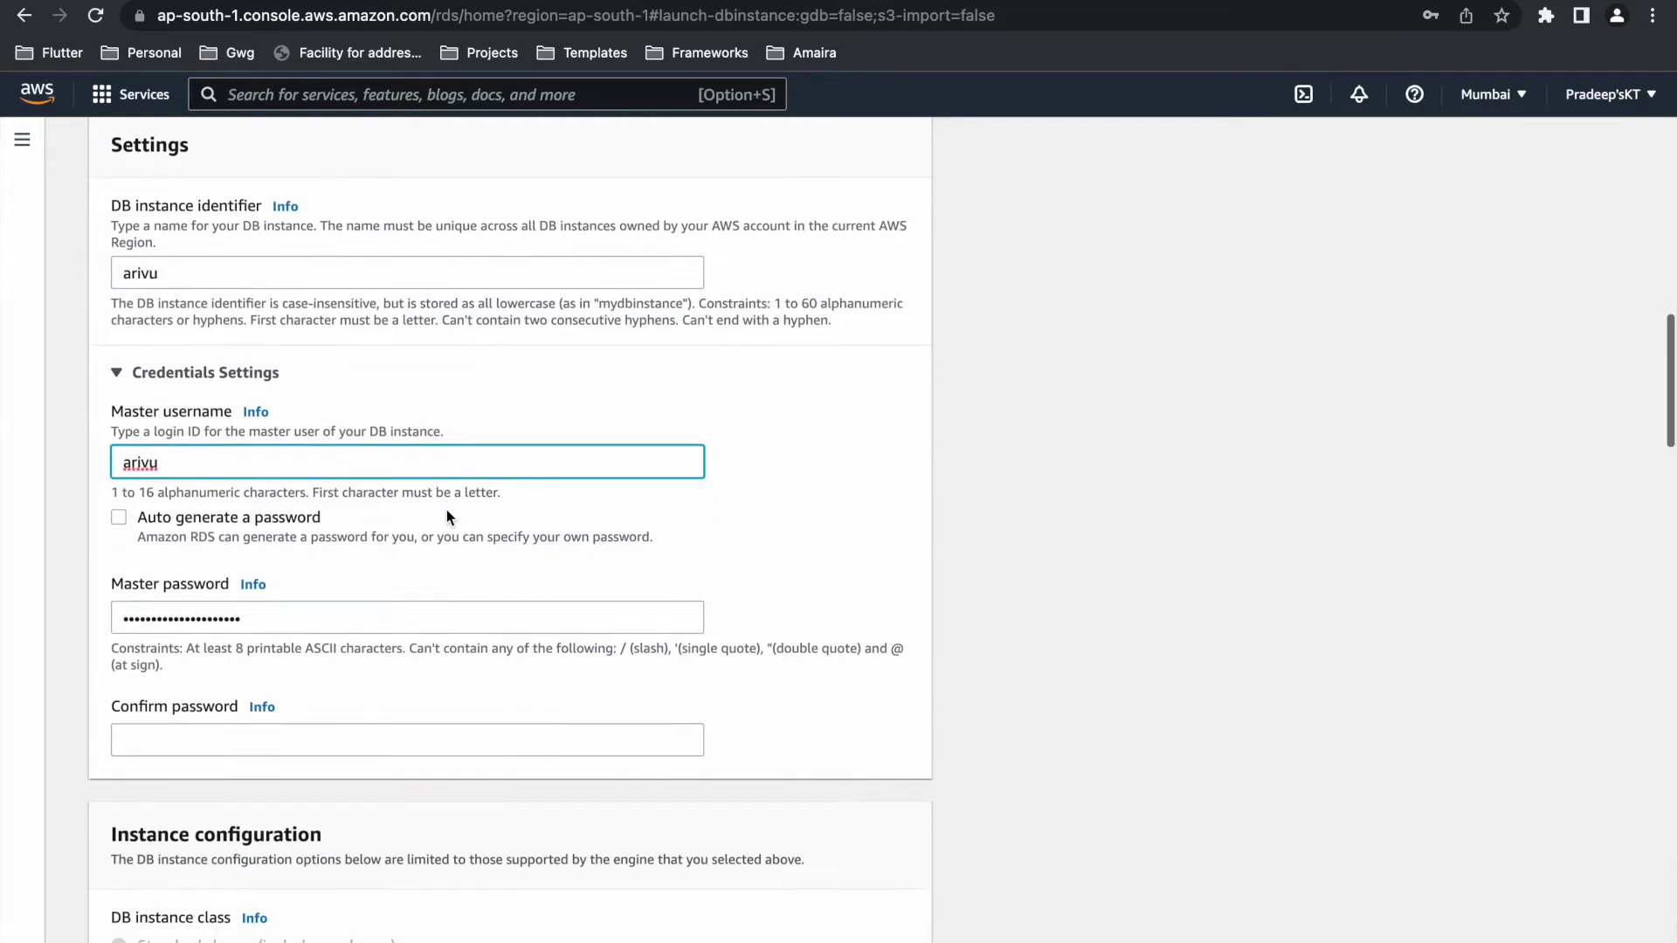
left_click_drag(273, 613, 118, 616)
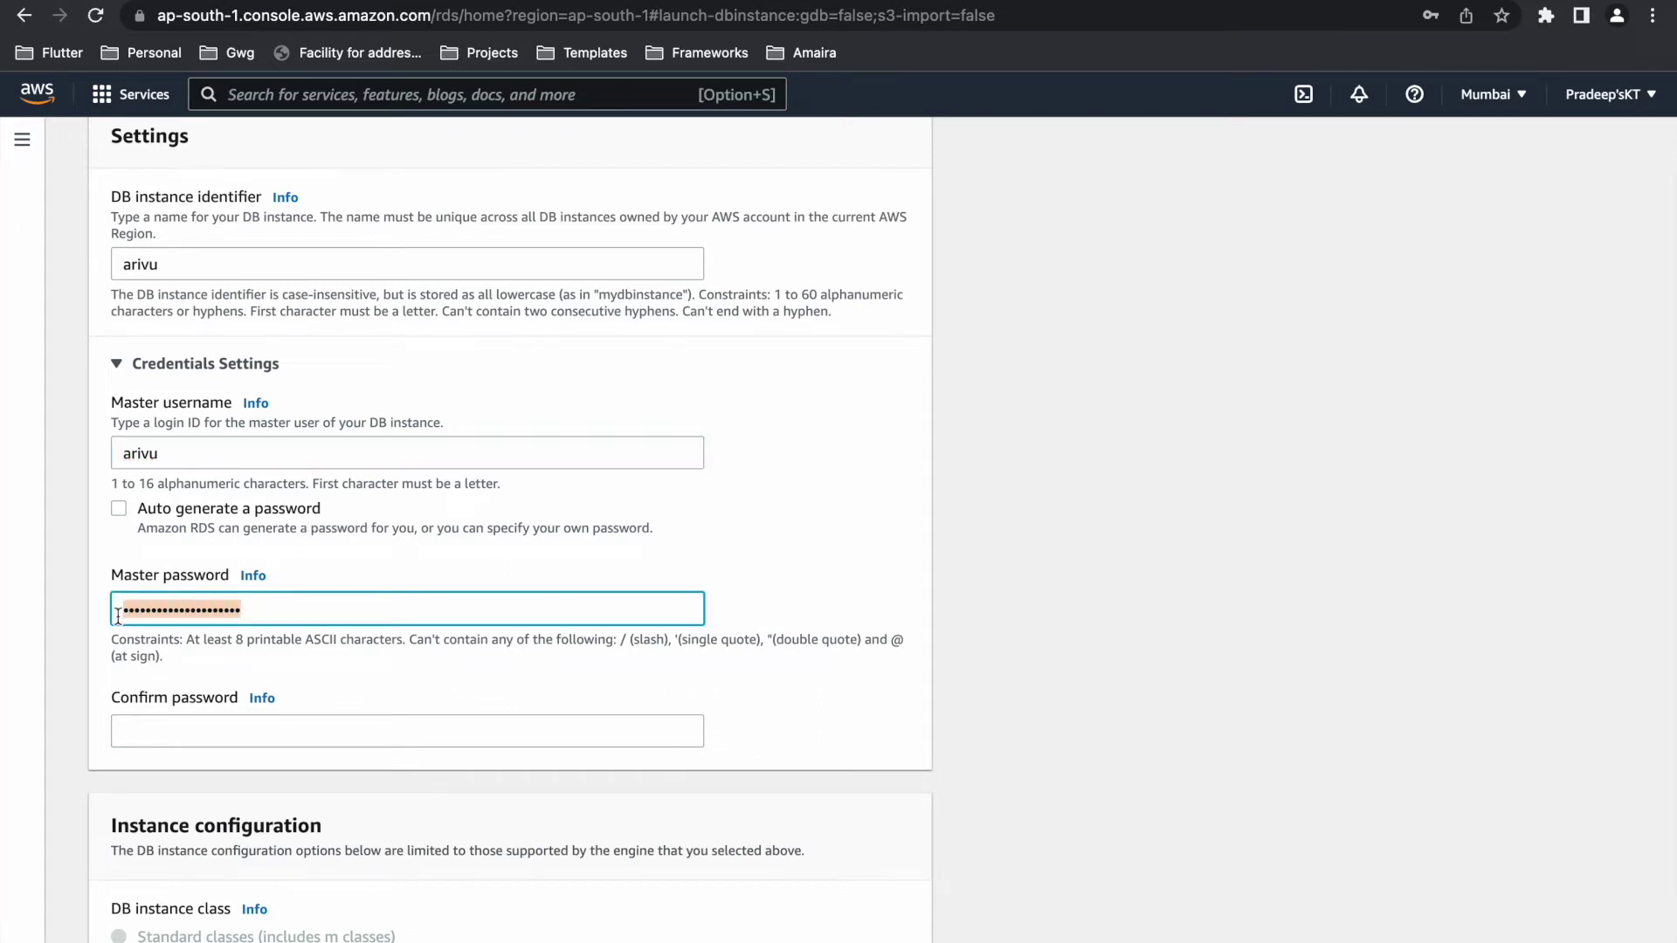
type("••••••••••")
left_click(135, 732)
type("••••••••••")
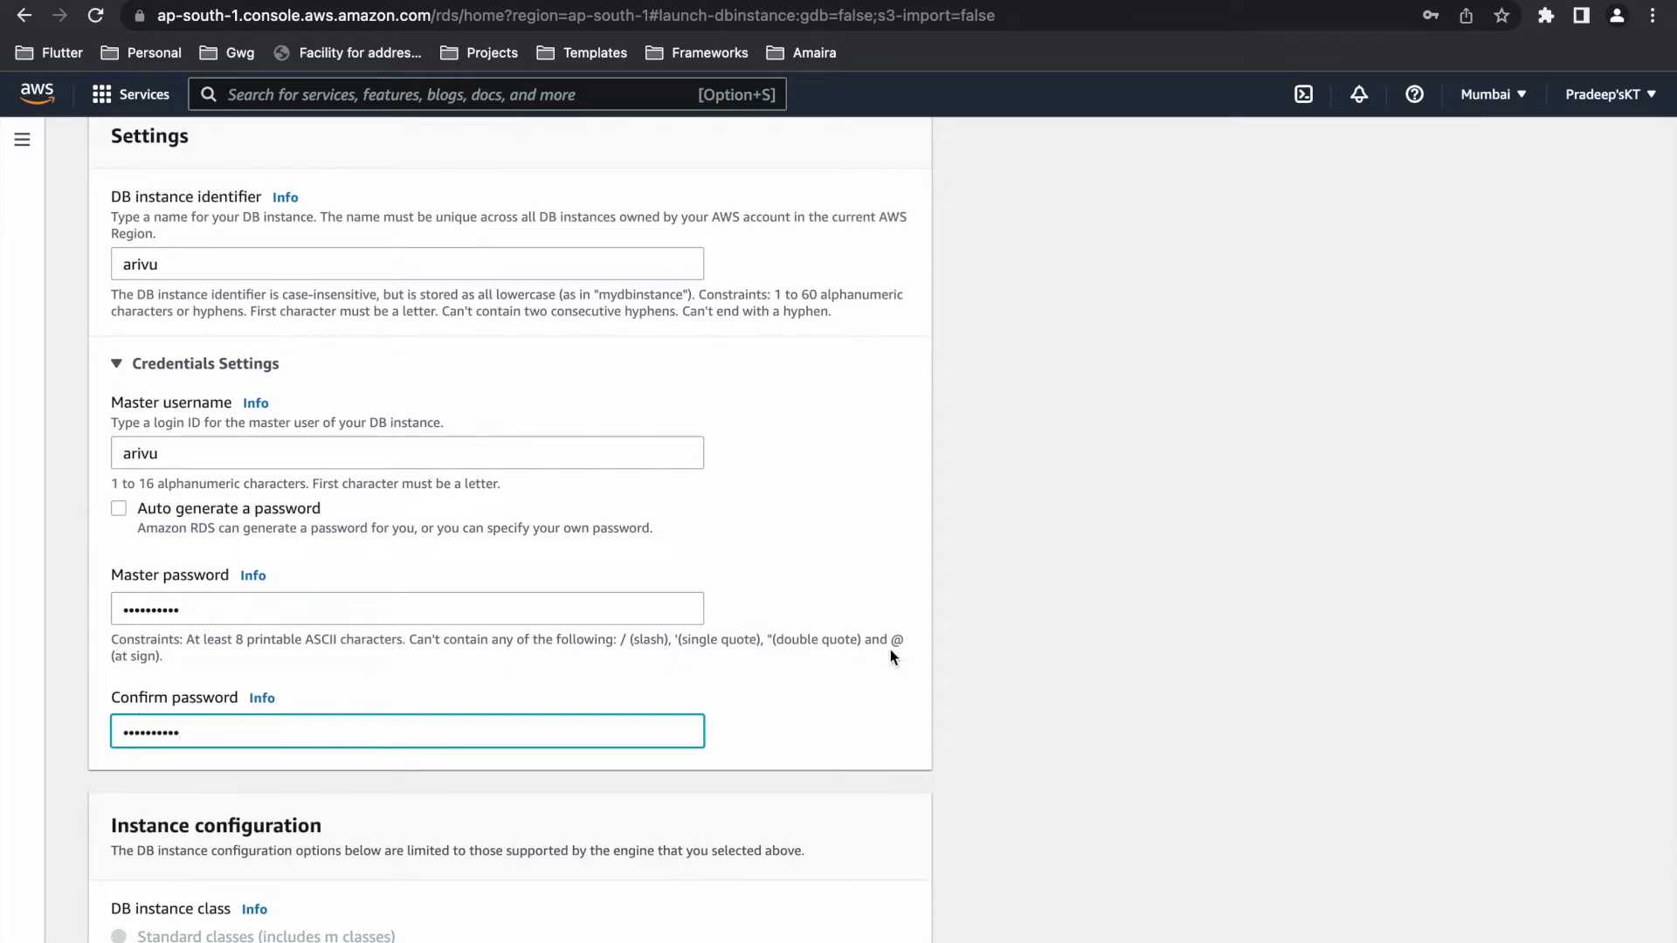
Keep the db.t3.micro class and 20 GiB gp2 storage with autoscaling to 1000 GiB.
scroll(891, 651, "down", 5)
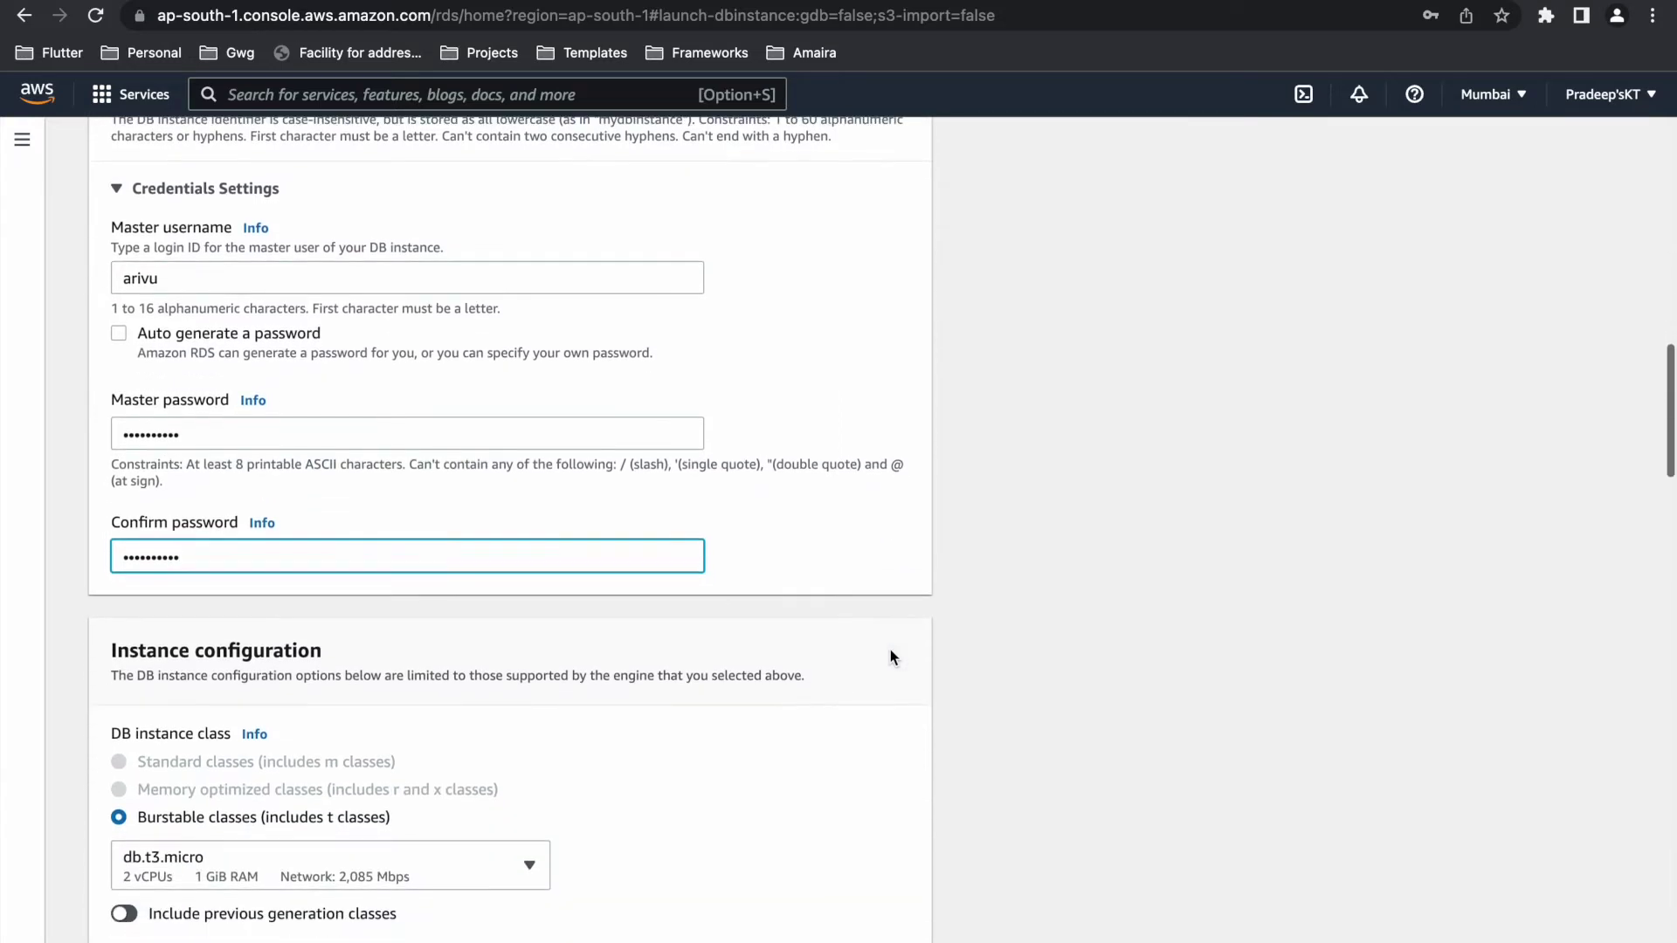
scroll(890, 657, "down", 1)
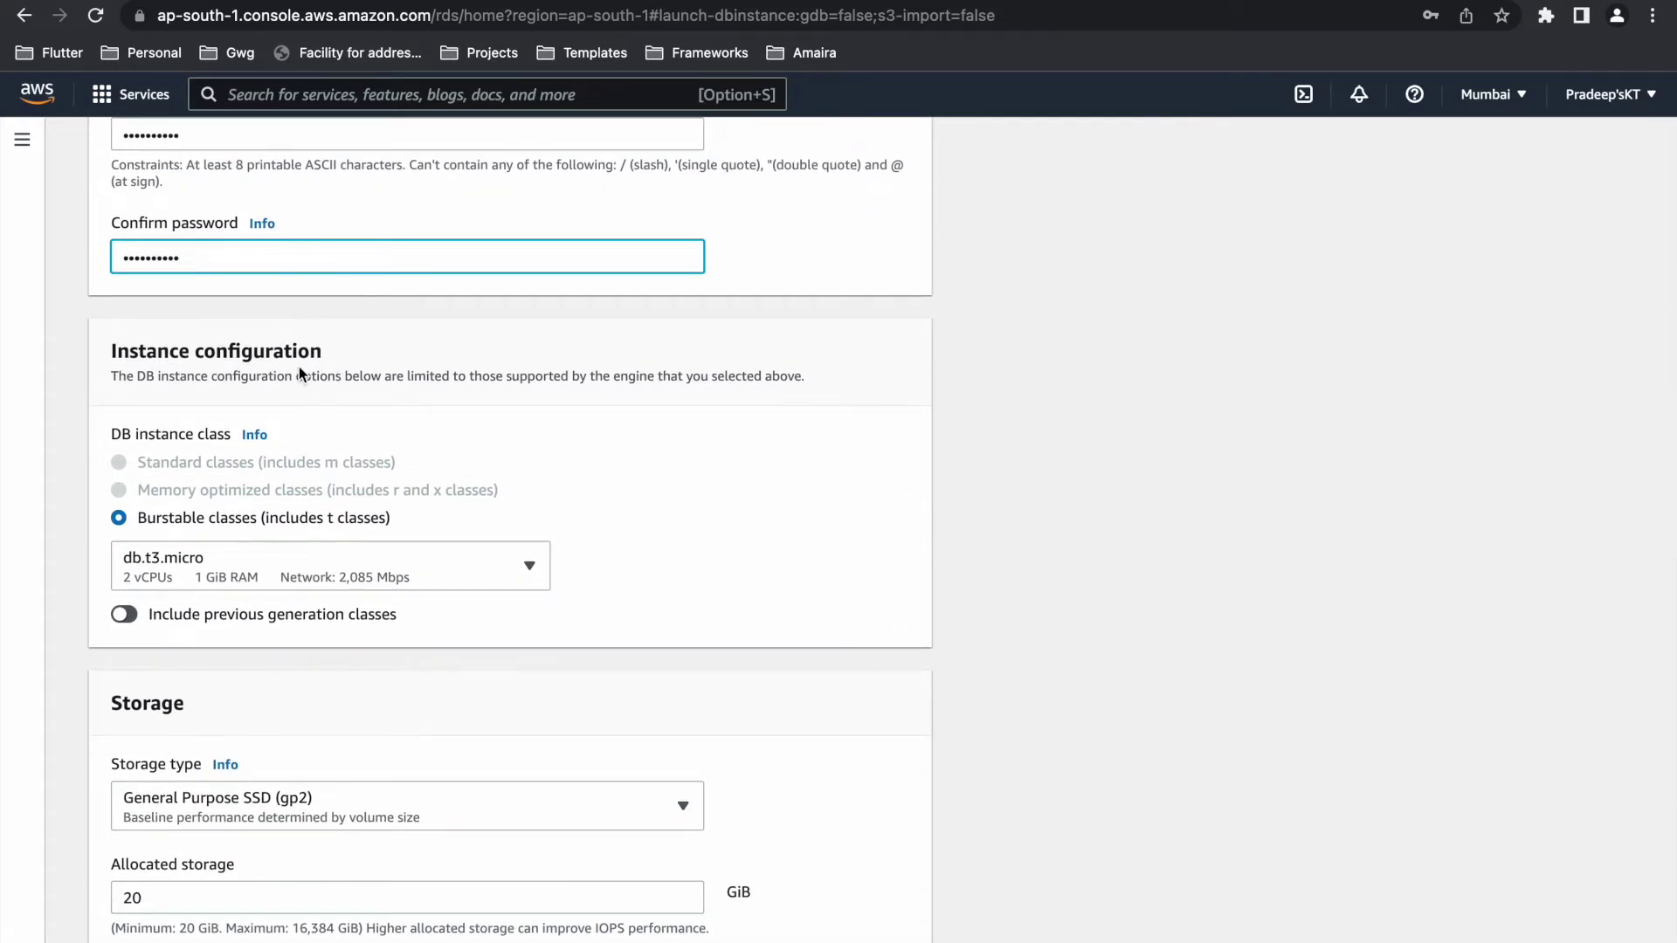
left_click(374, 563)
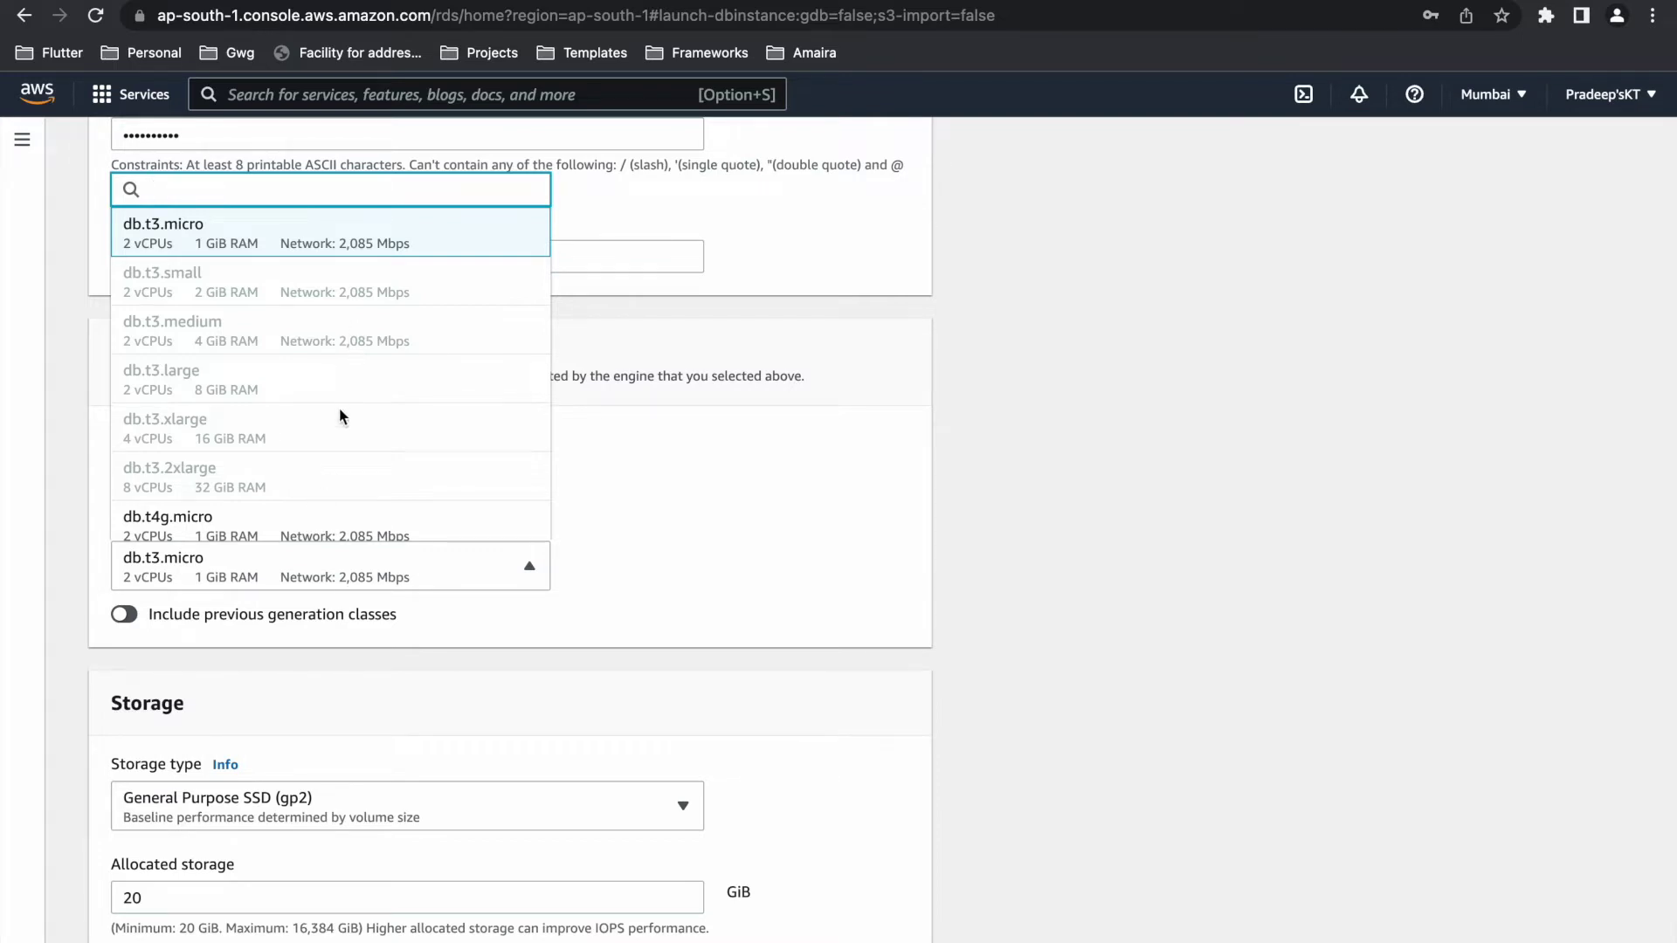
scroll(341, 416, "down", 5)
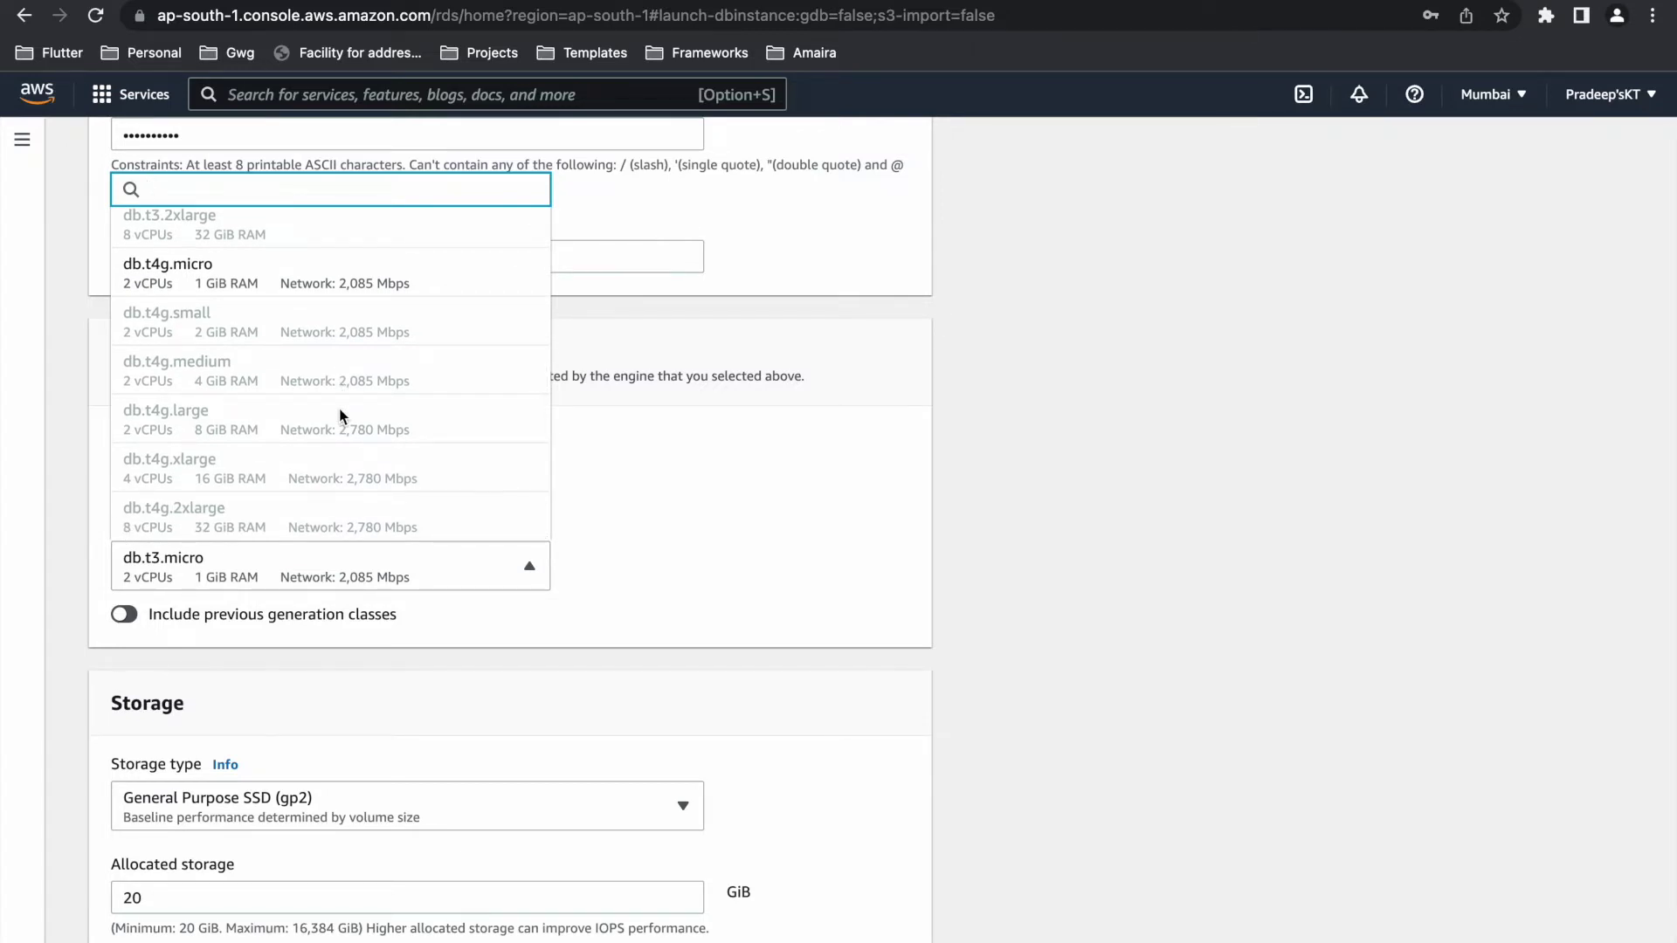
left_click(824, 527)
scroll(596, 598, "down", 3)
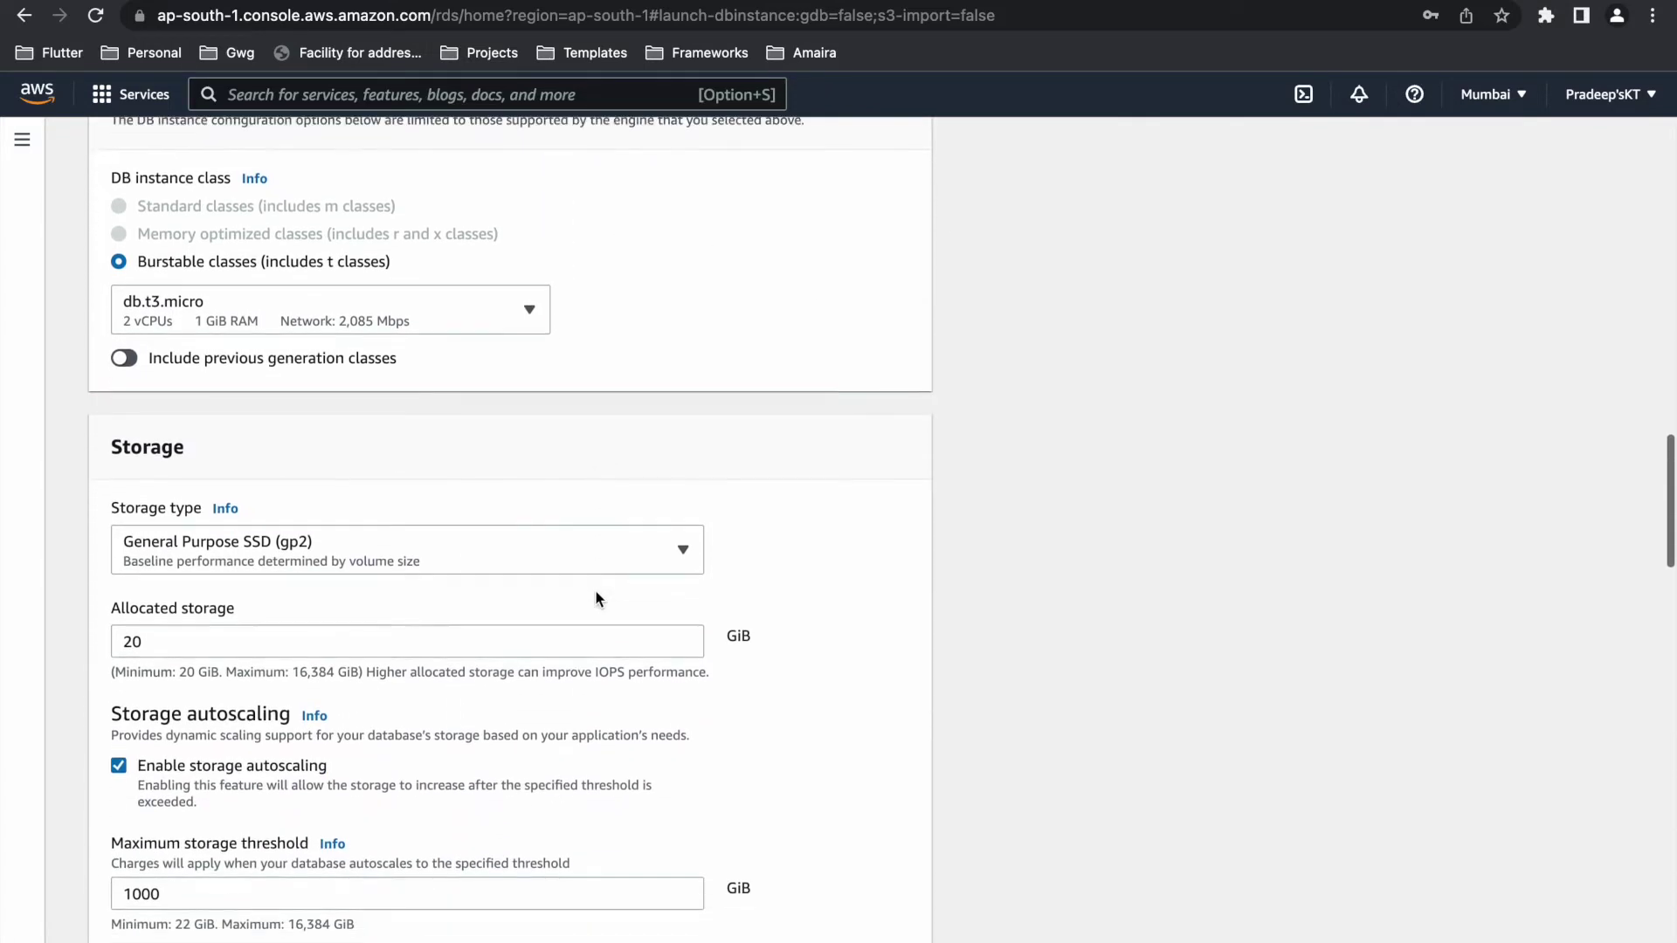
scroll(599, 599, "down", 1)
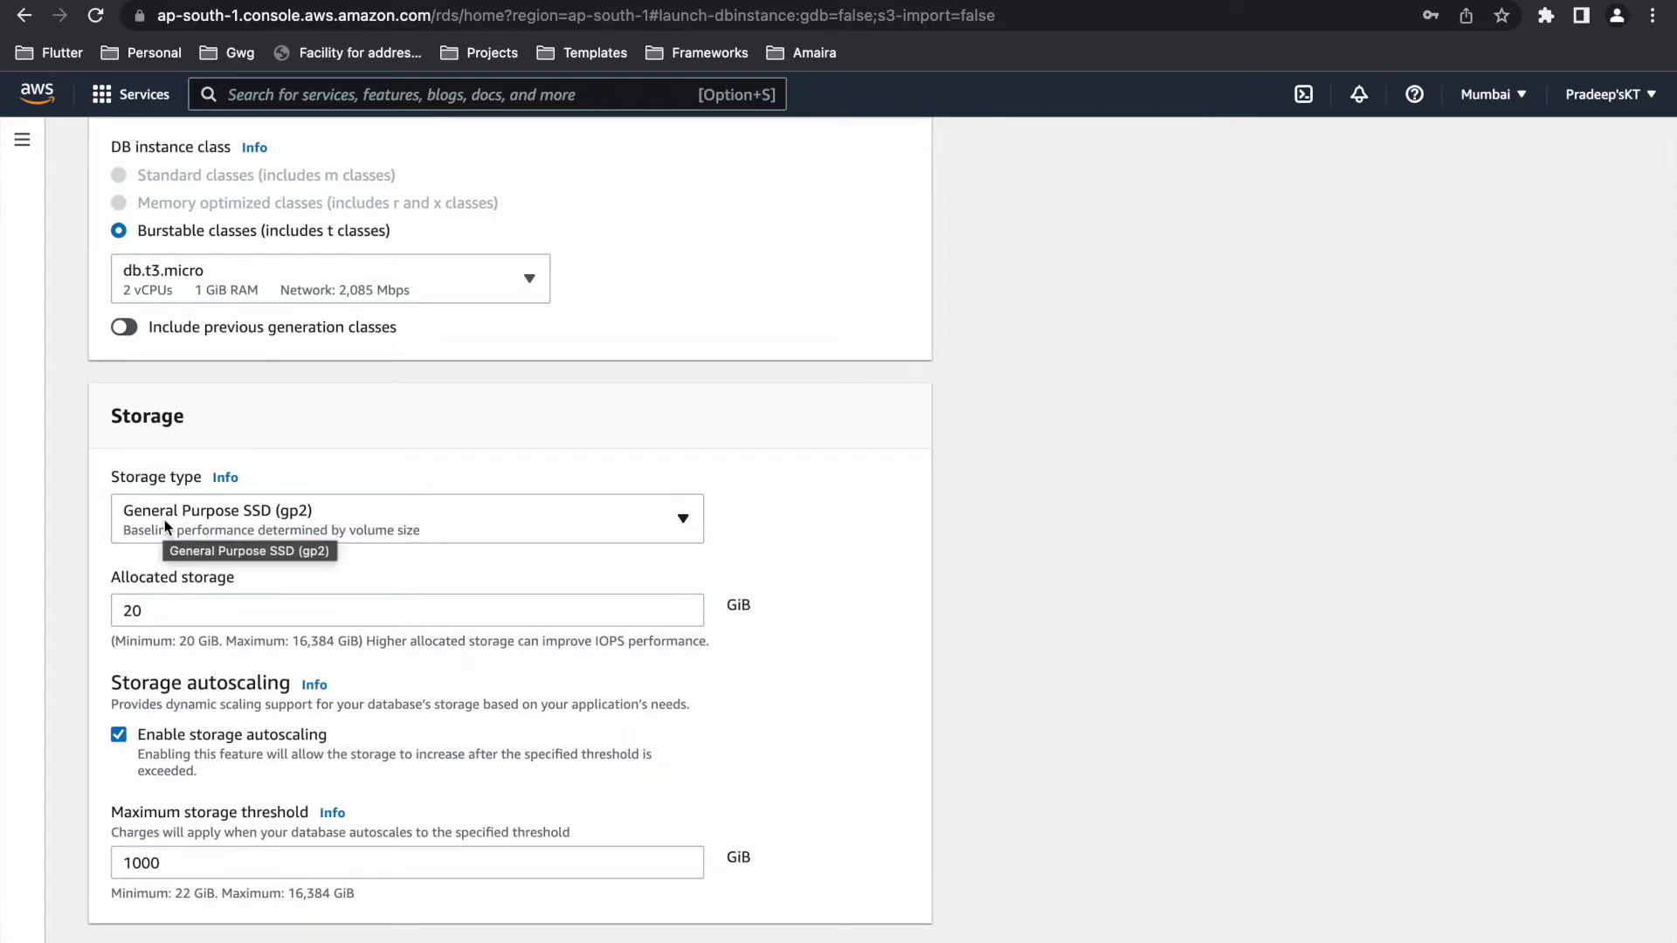
scroll(164, 521, "down", 4)
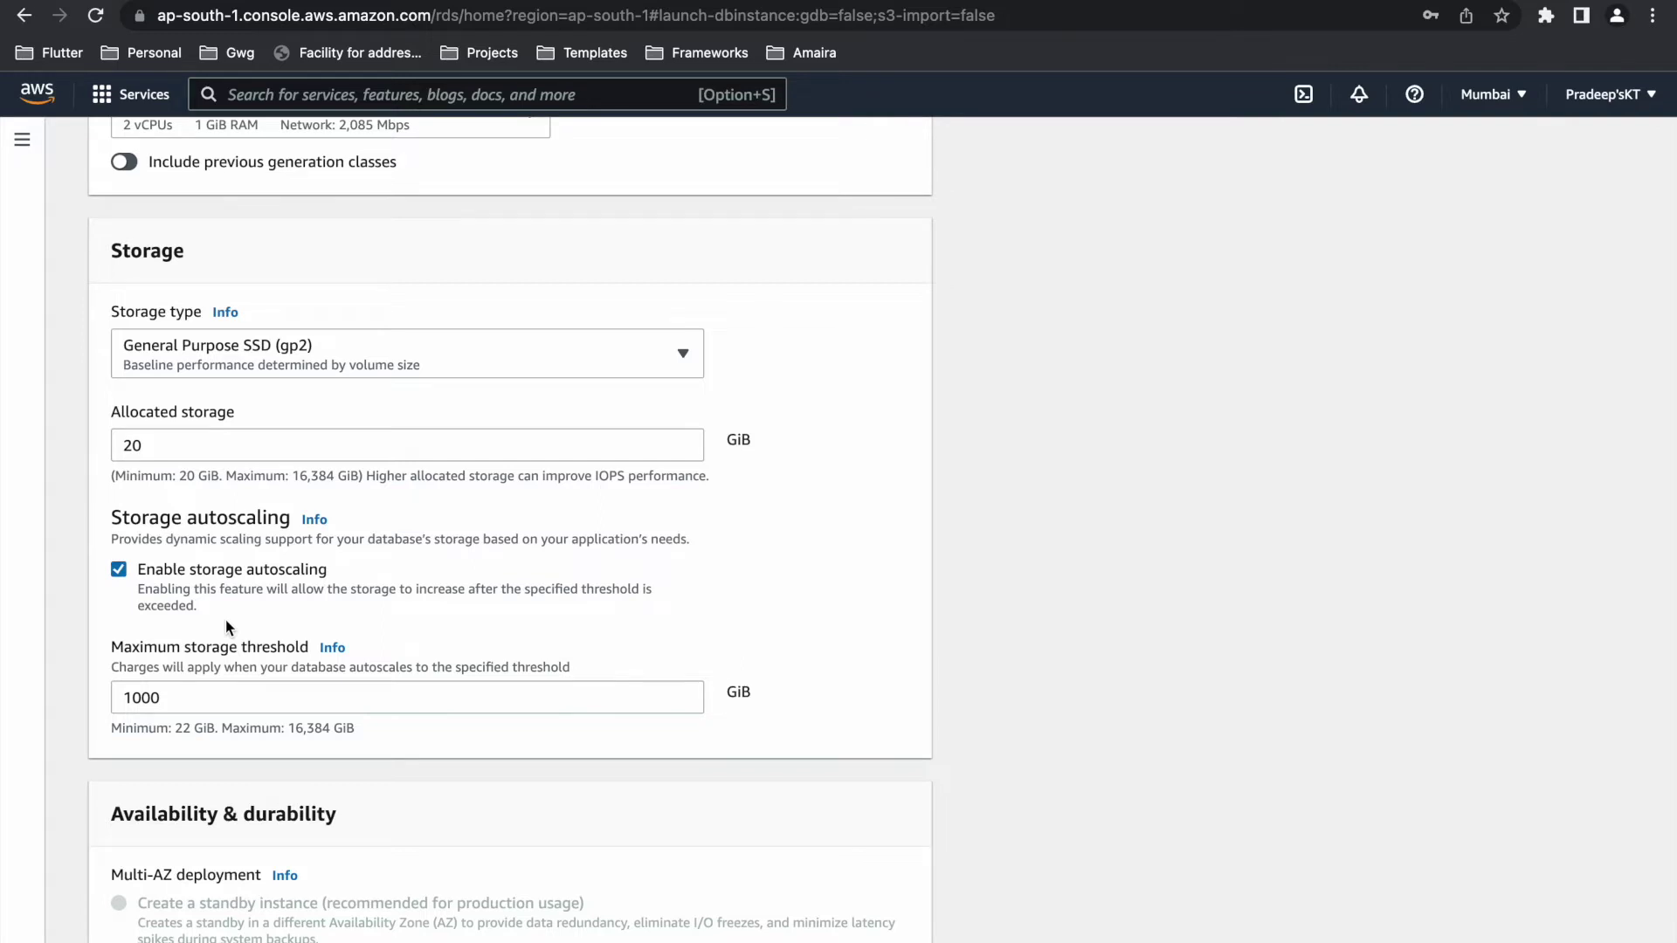
scroll(226, 627, "down", 2)
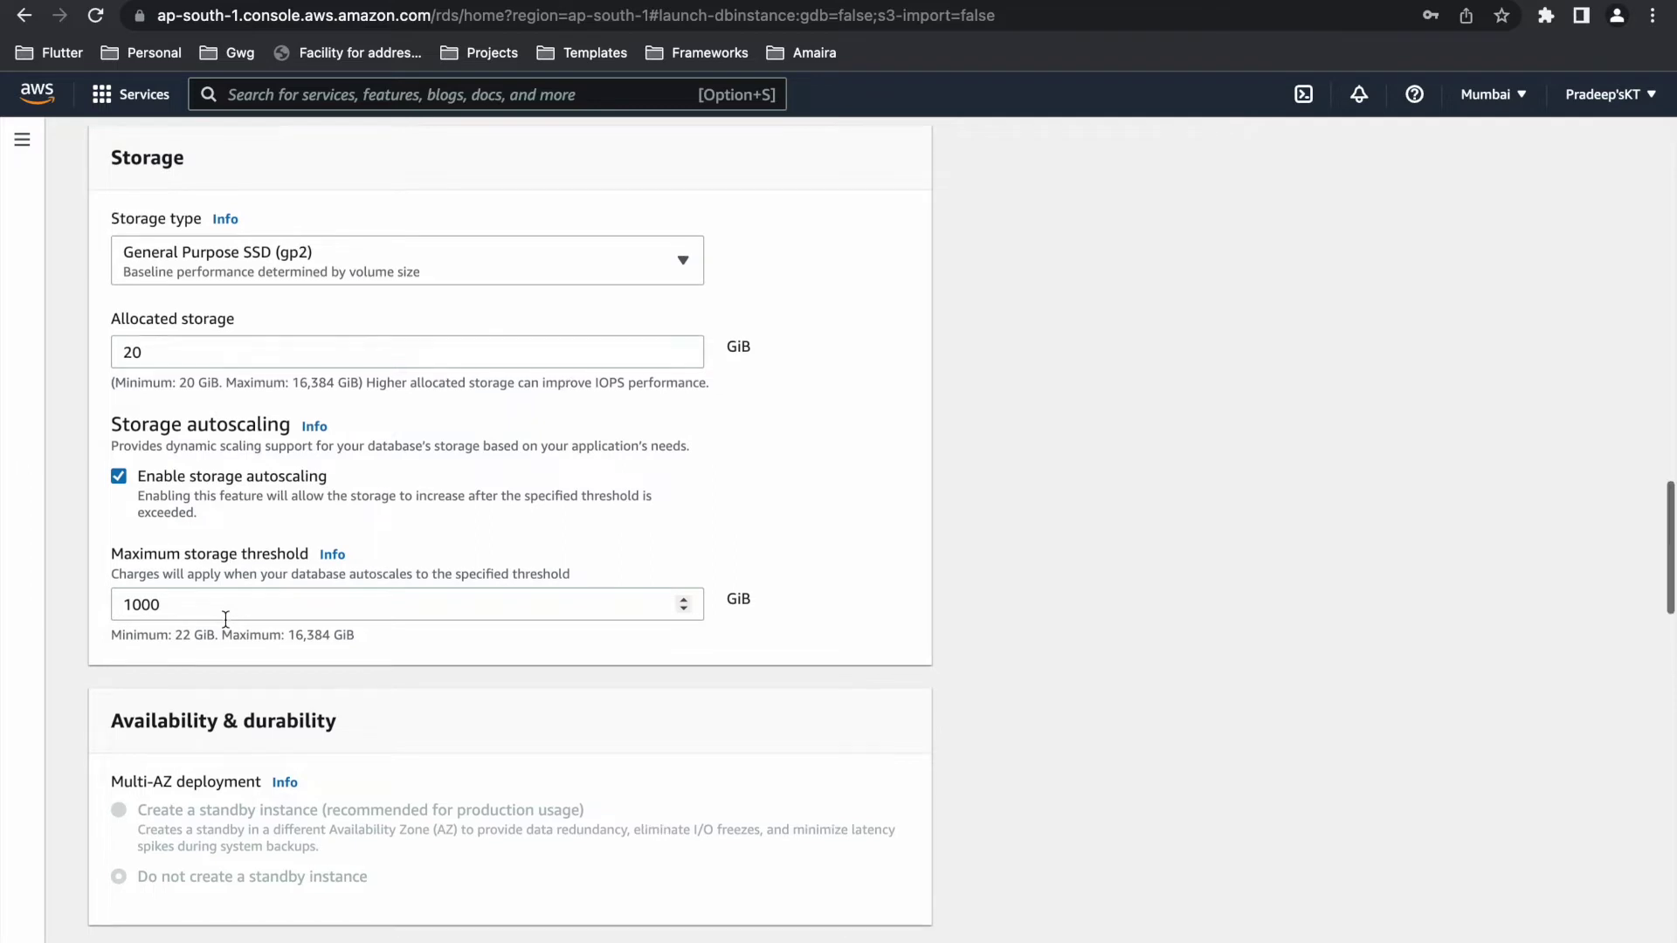
scroll(226, 620, "down", 3)
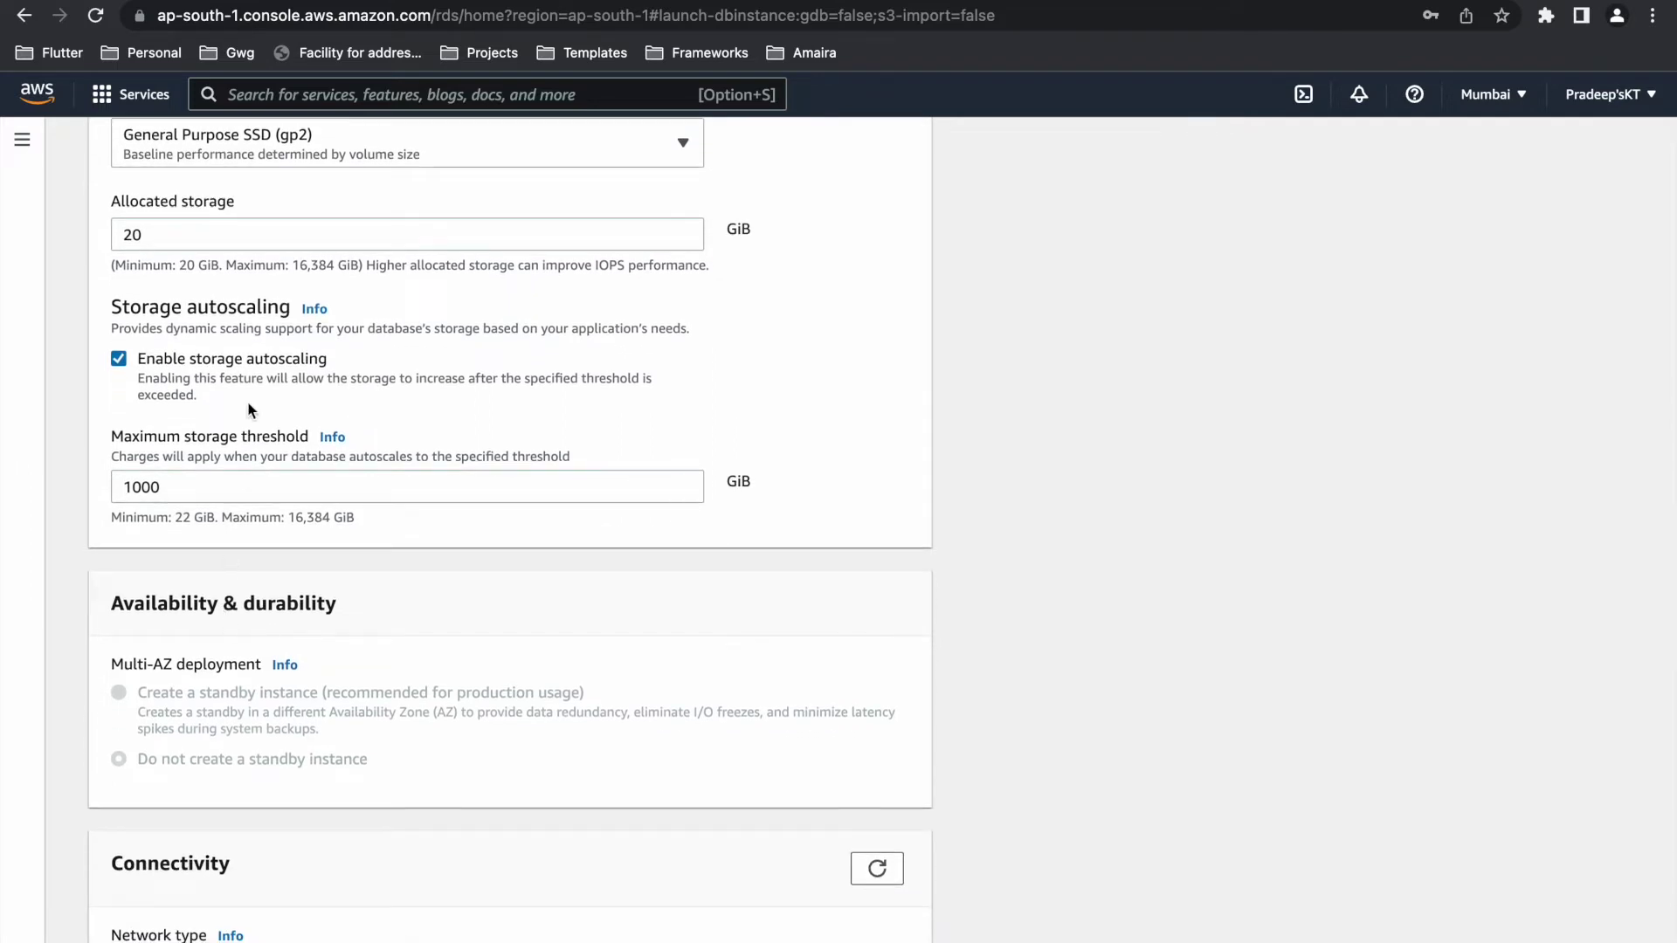
scroll(244, 430, "down", 2)
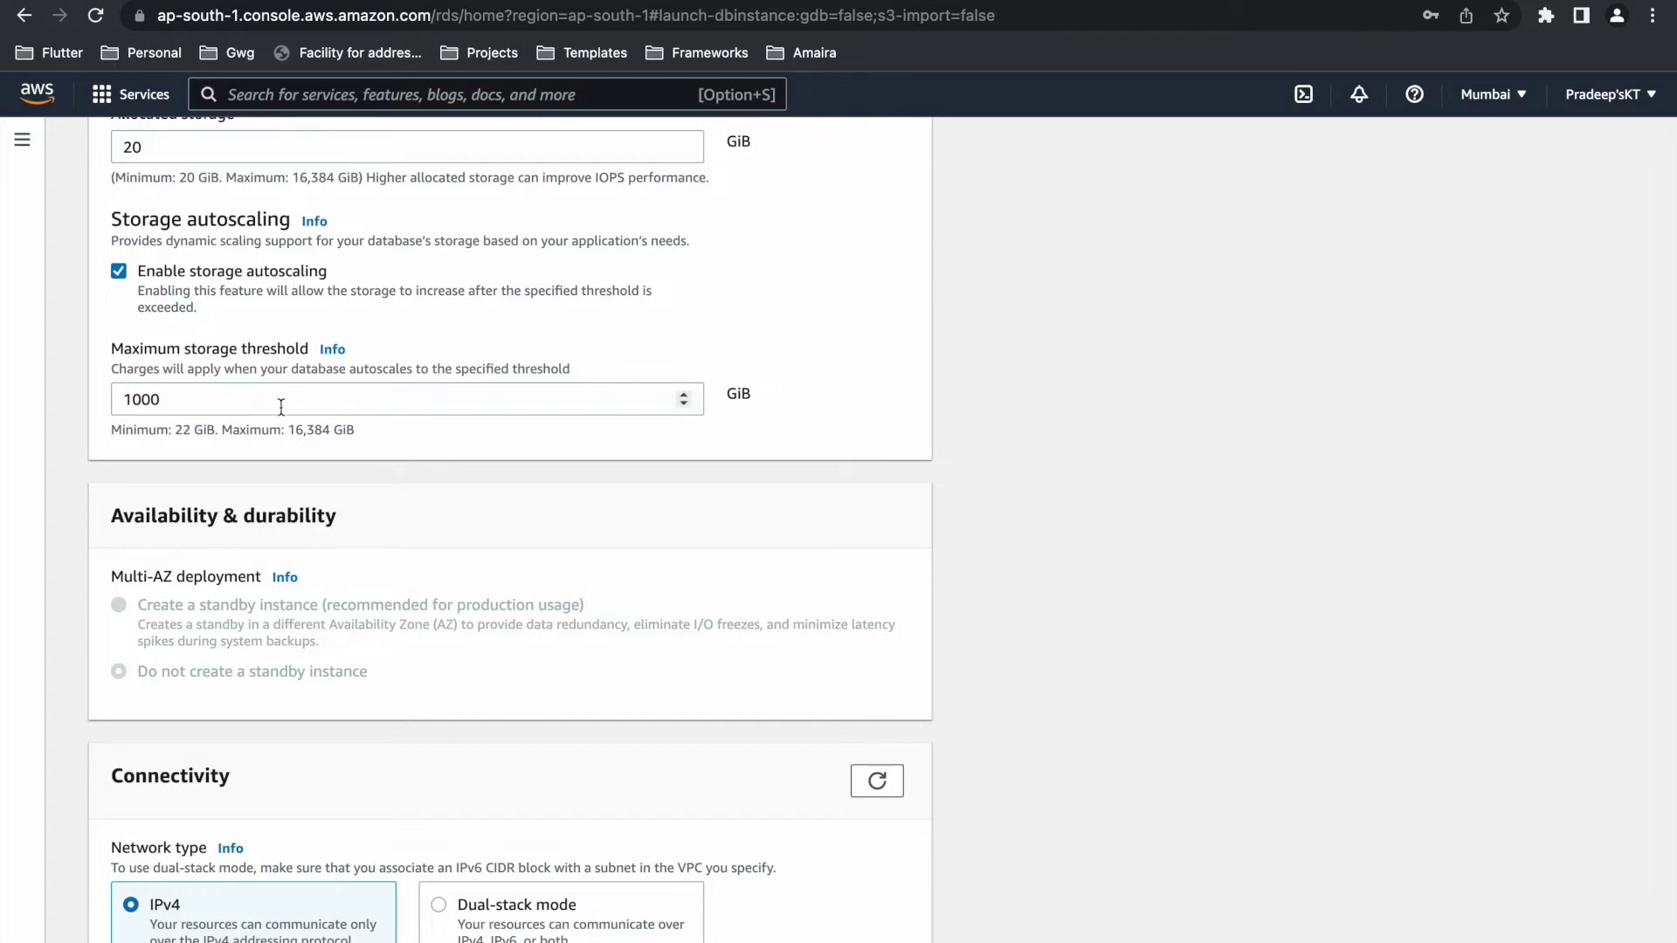
Keep the database in the Default VPC.
scroll(281, 407, "down", 5)
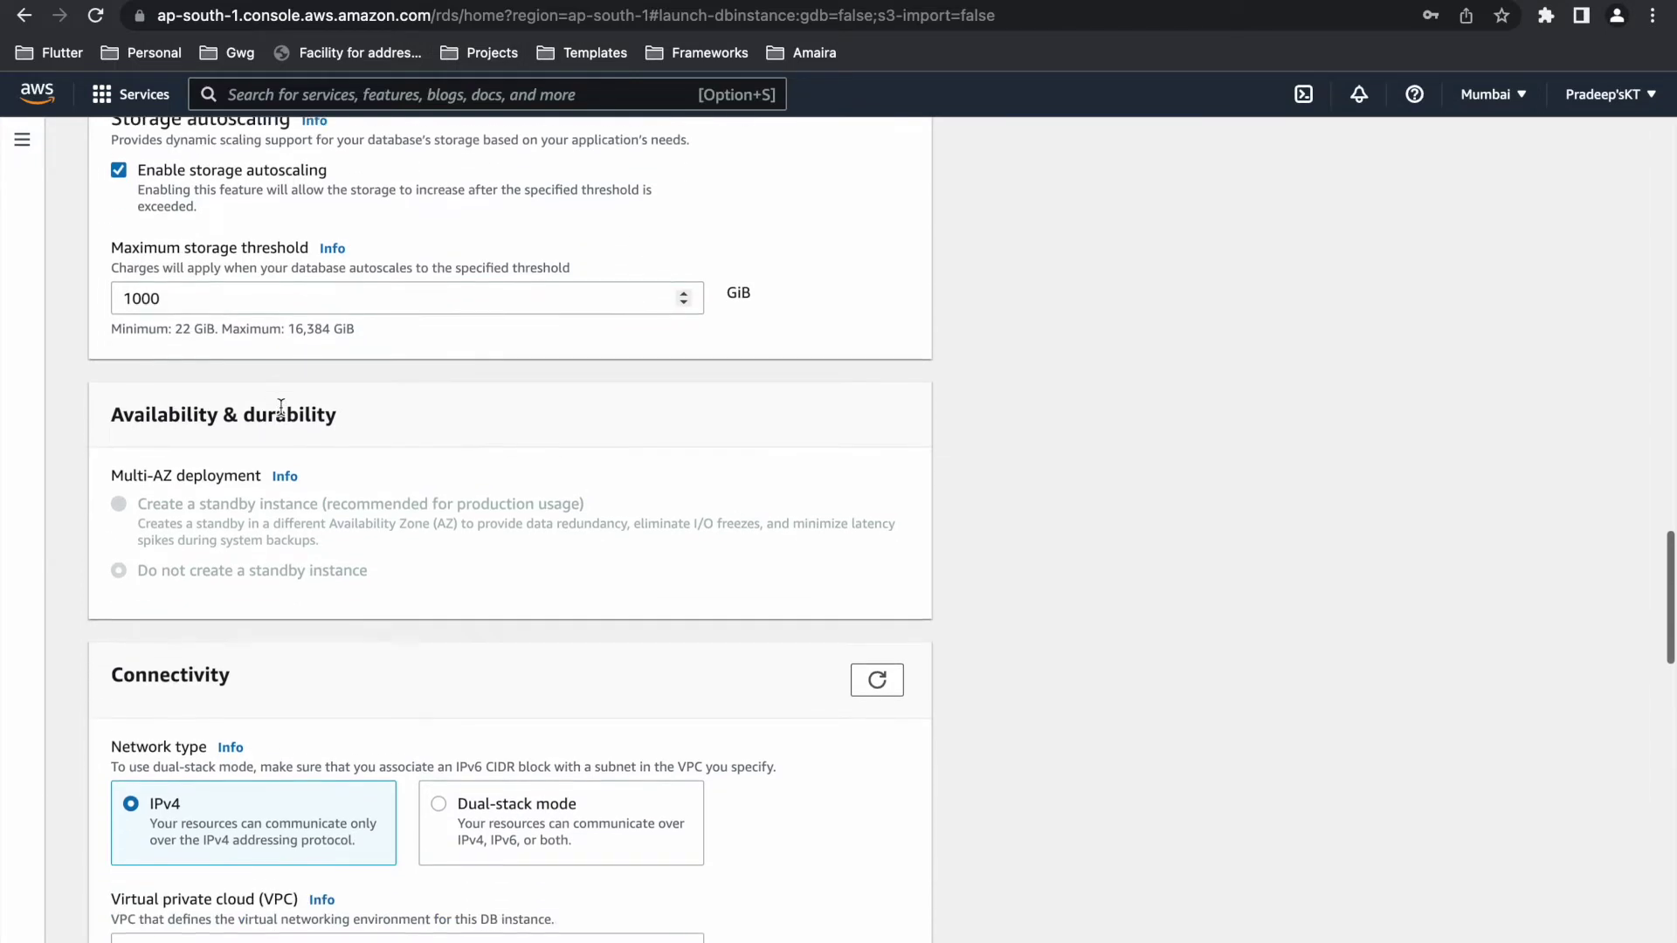
scroll(282, 407, "down", 2)
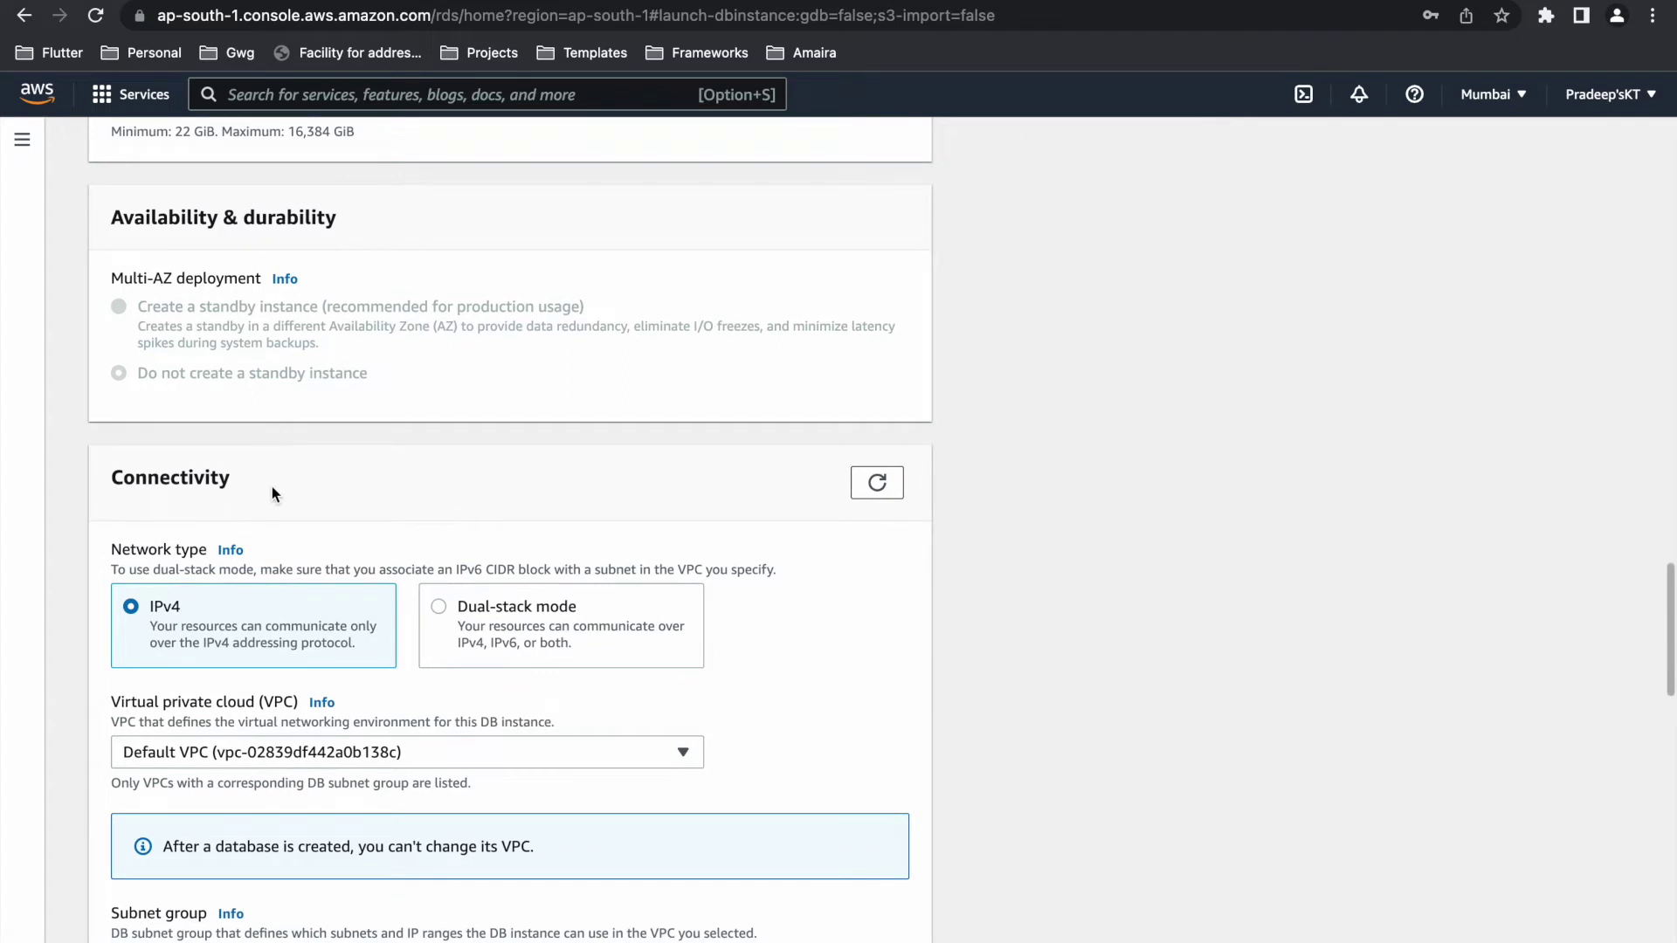
scroll(281, 407, "down", 2)
scroll(268, 548, "down", 3)
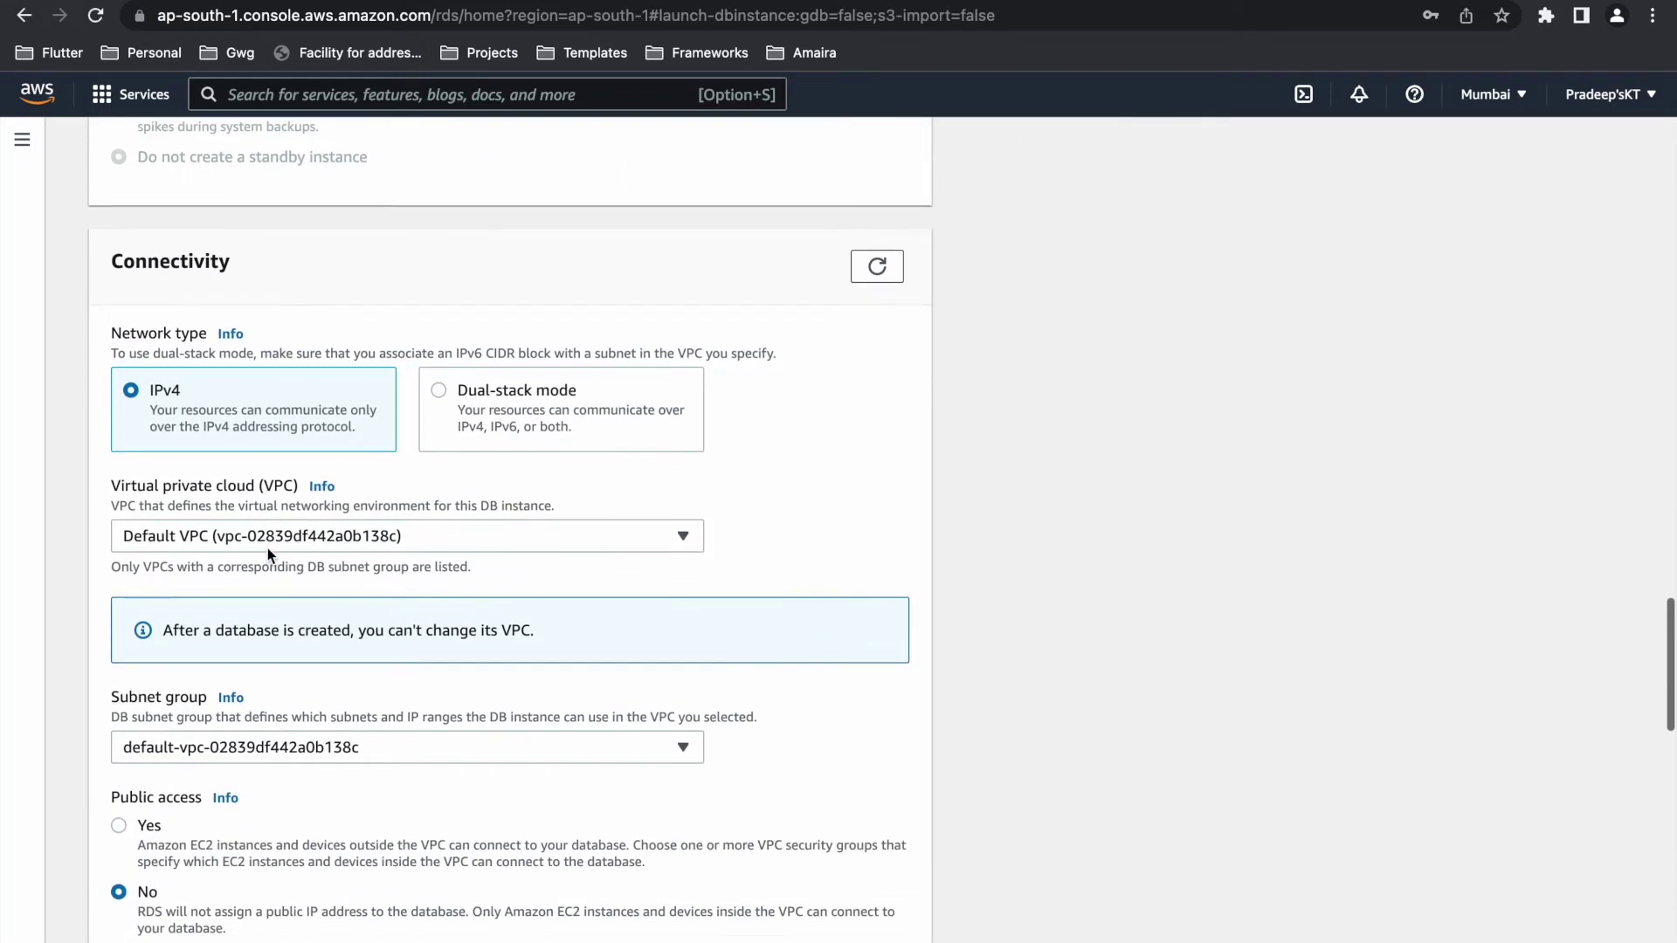
scroll(295, 610, "down", 1)
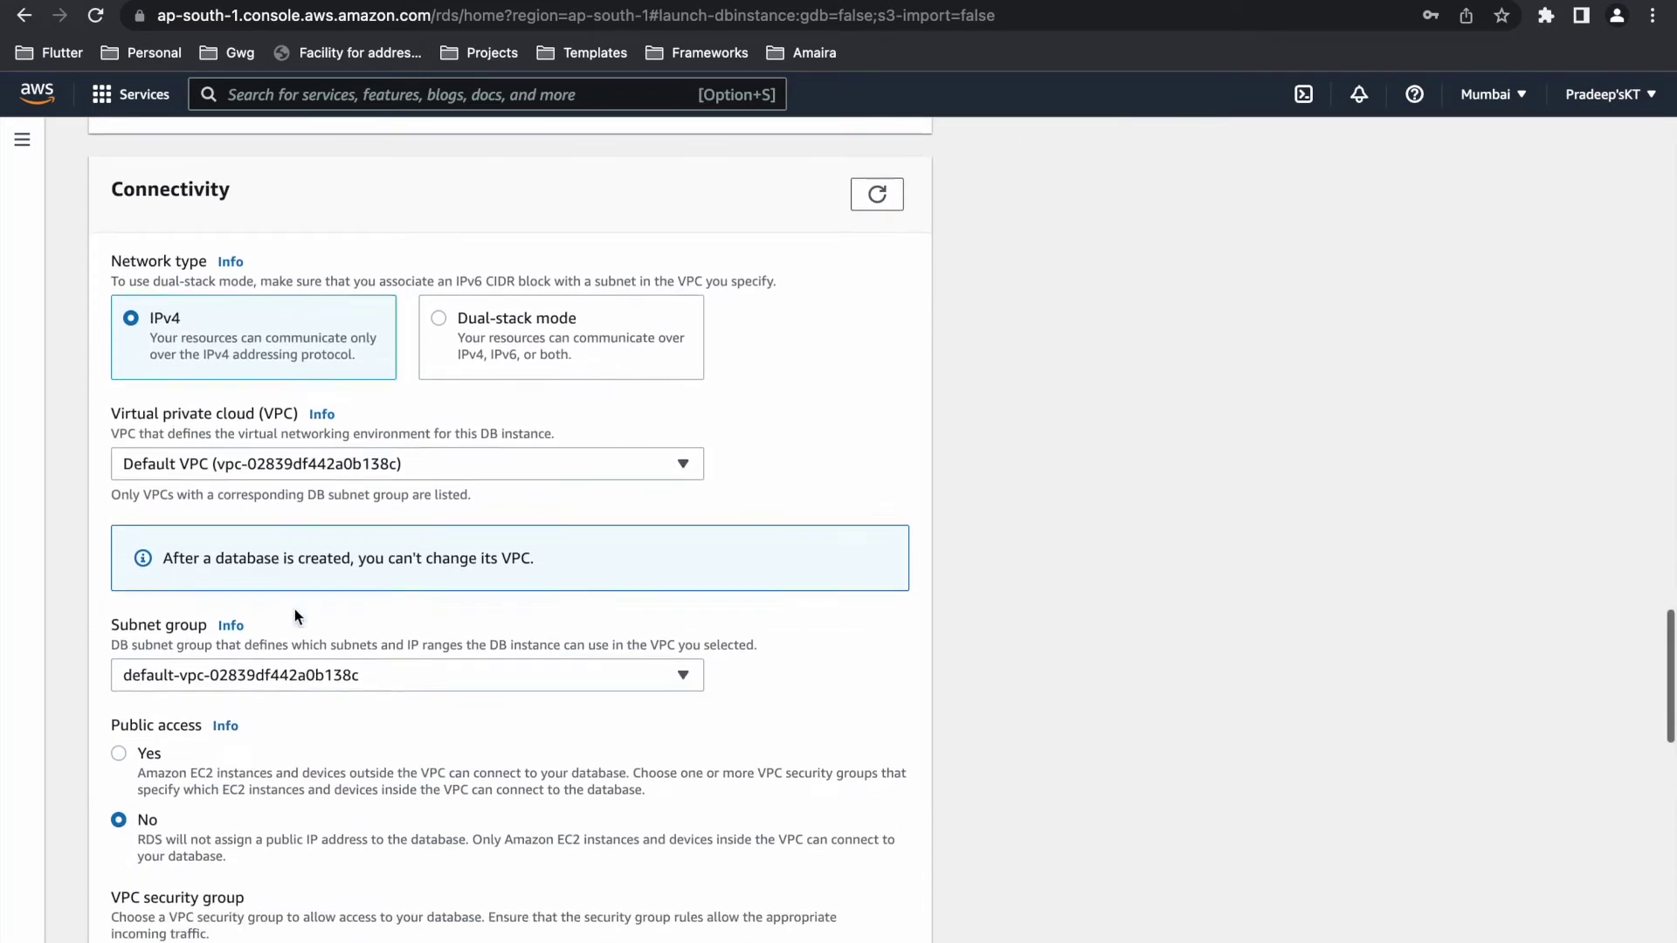
left_click(577, 469)
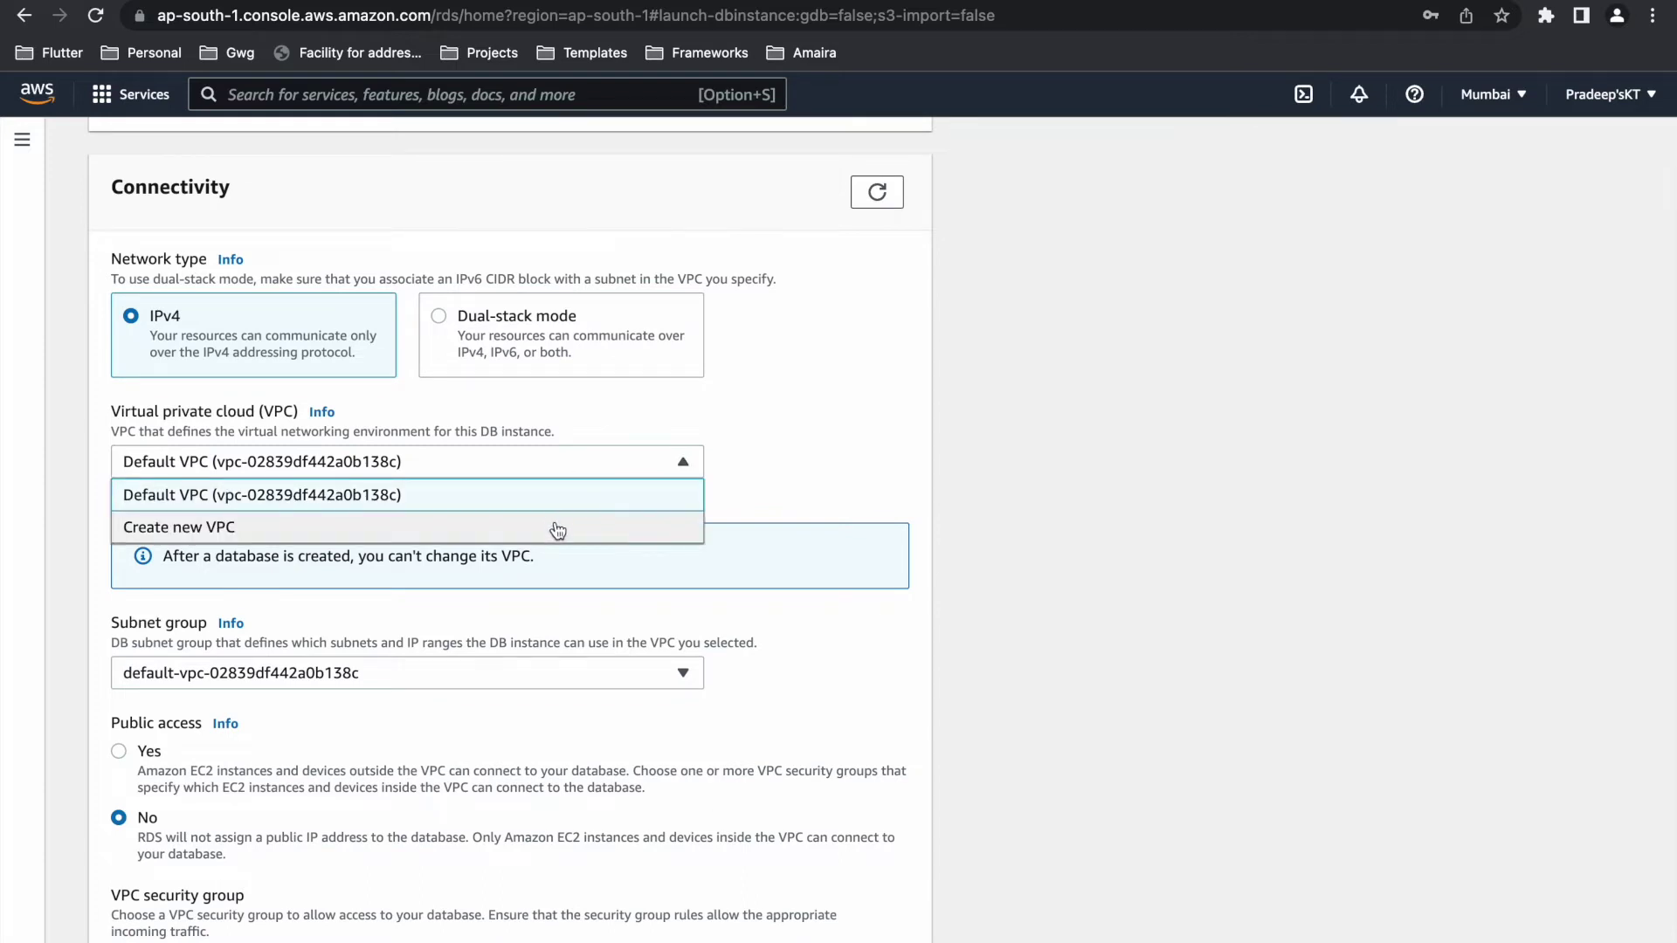
left_click(657, 495)
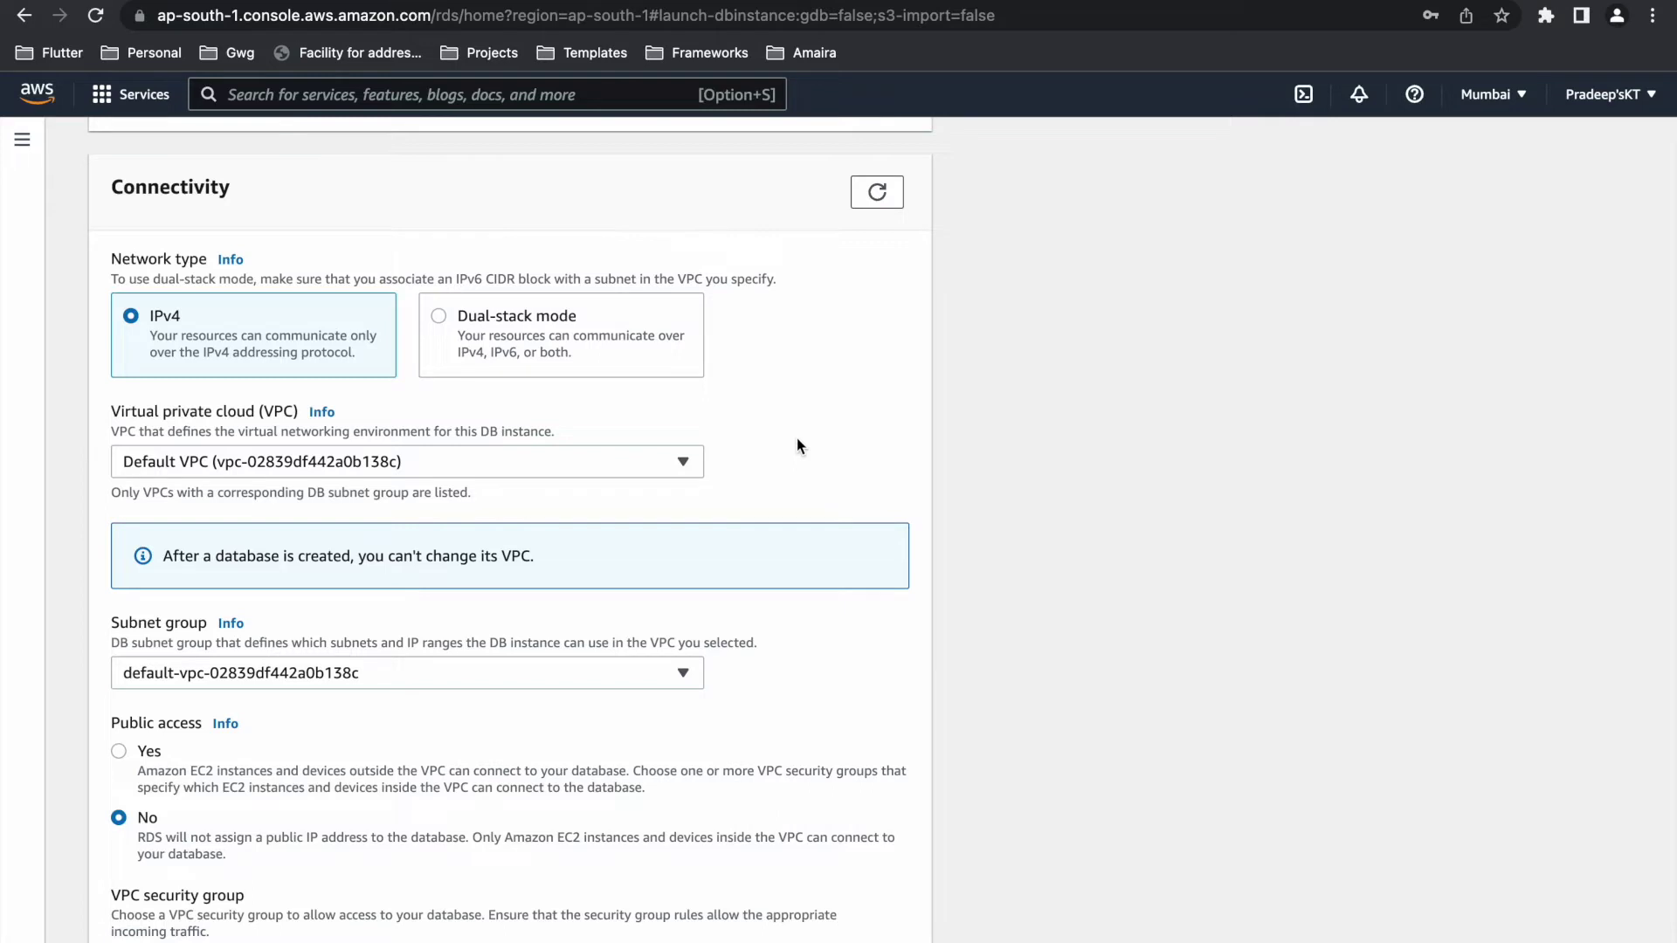
Make the database publicly accessible and leave the availability zone at No preference.
scroll(796, 446, "down", 3)
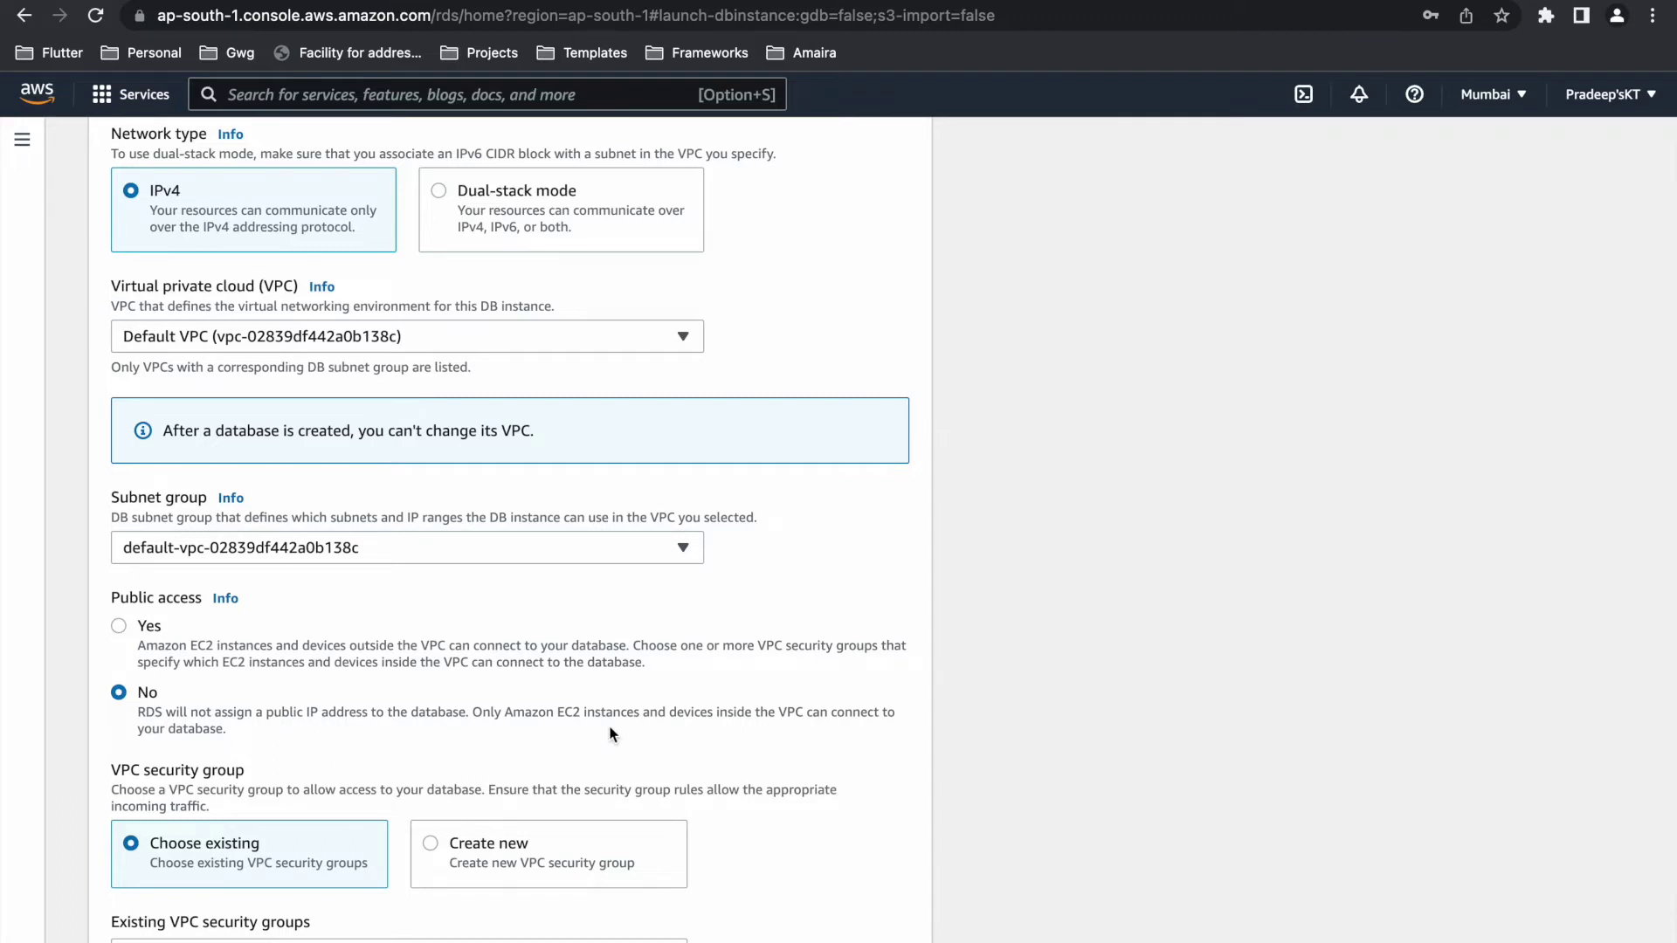
scroll(414, 385, "up", 3)
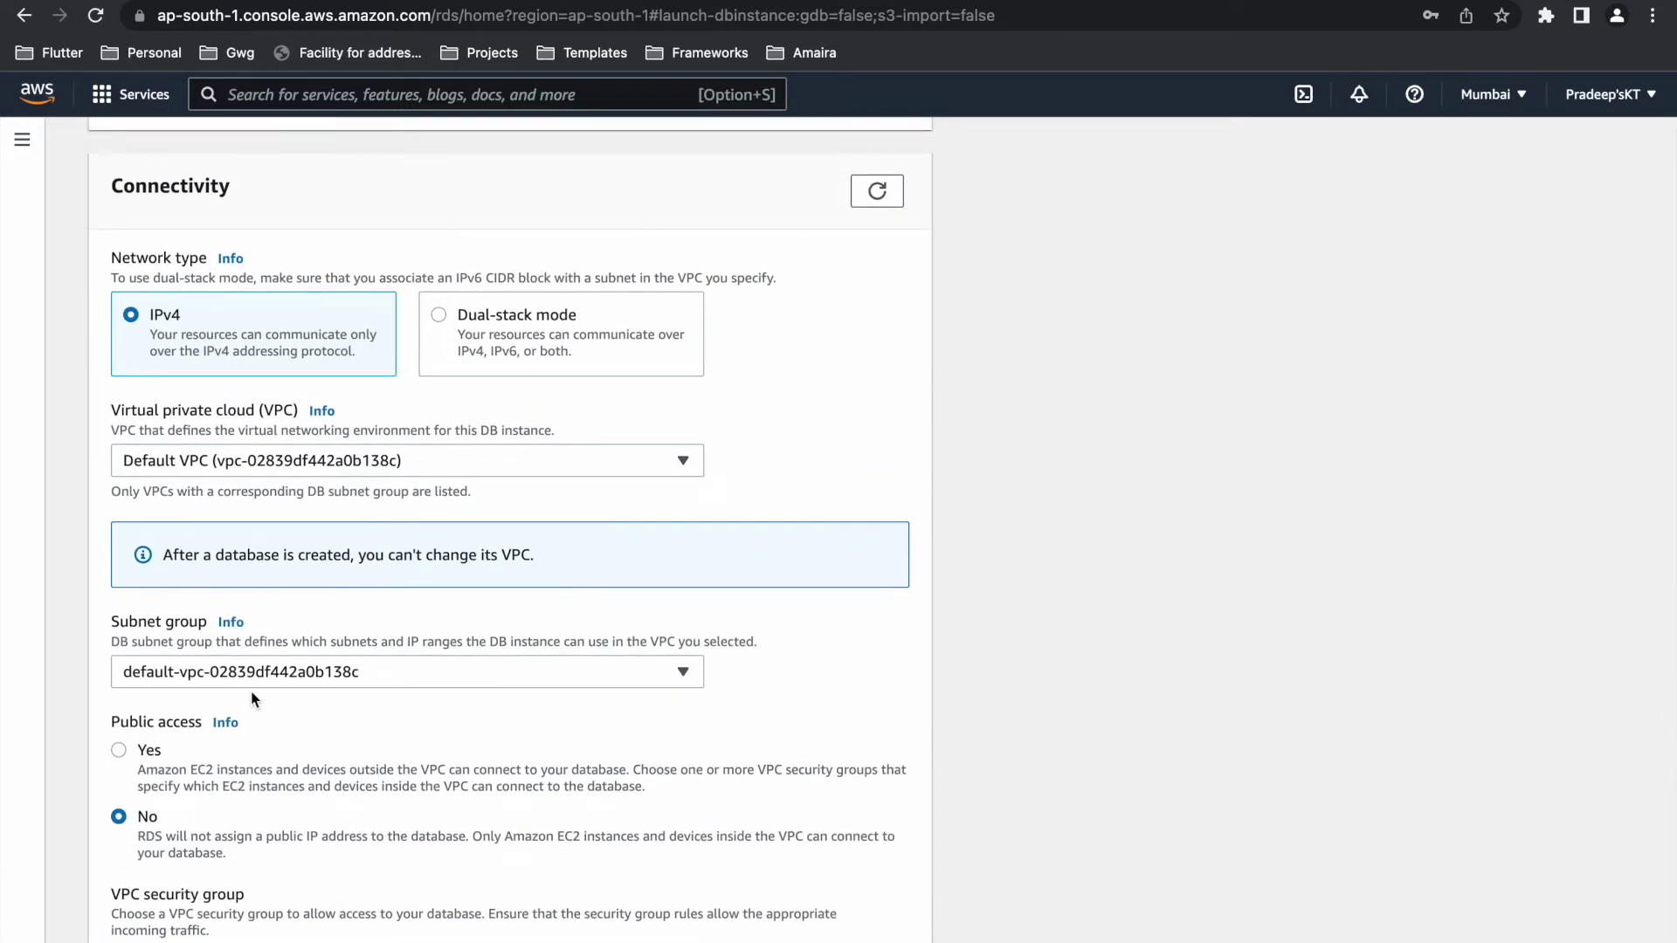
scroll(267, 685, "down", 3)
scroll(267, 690, "down", 2)
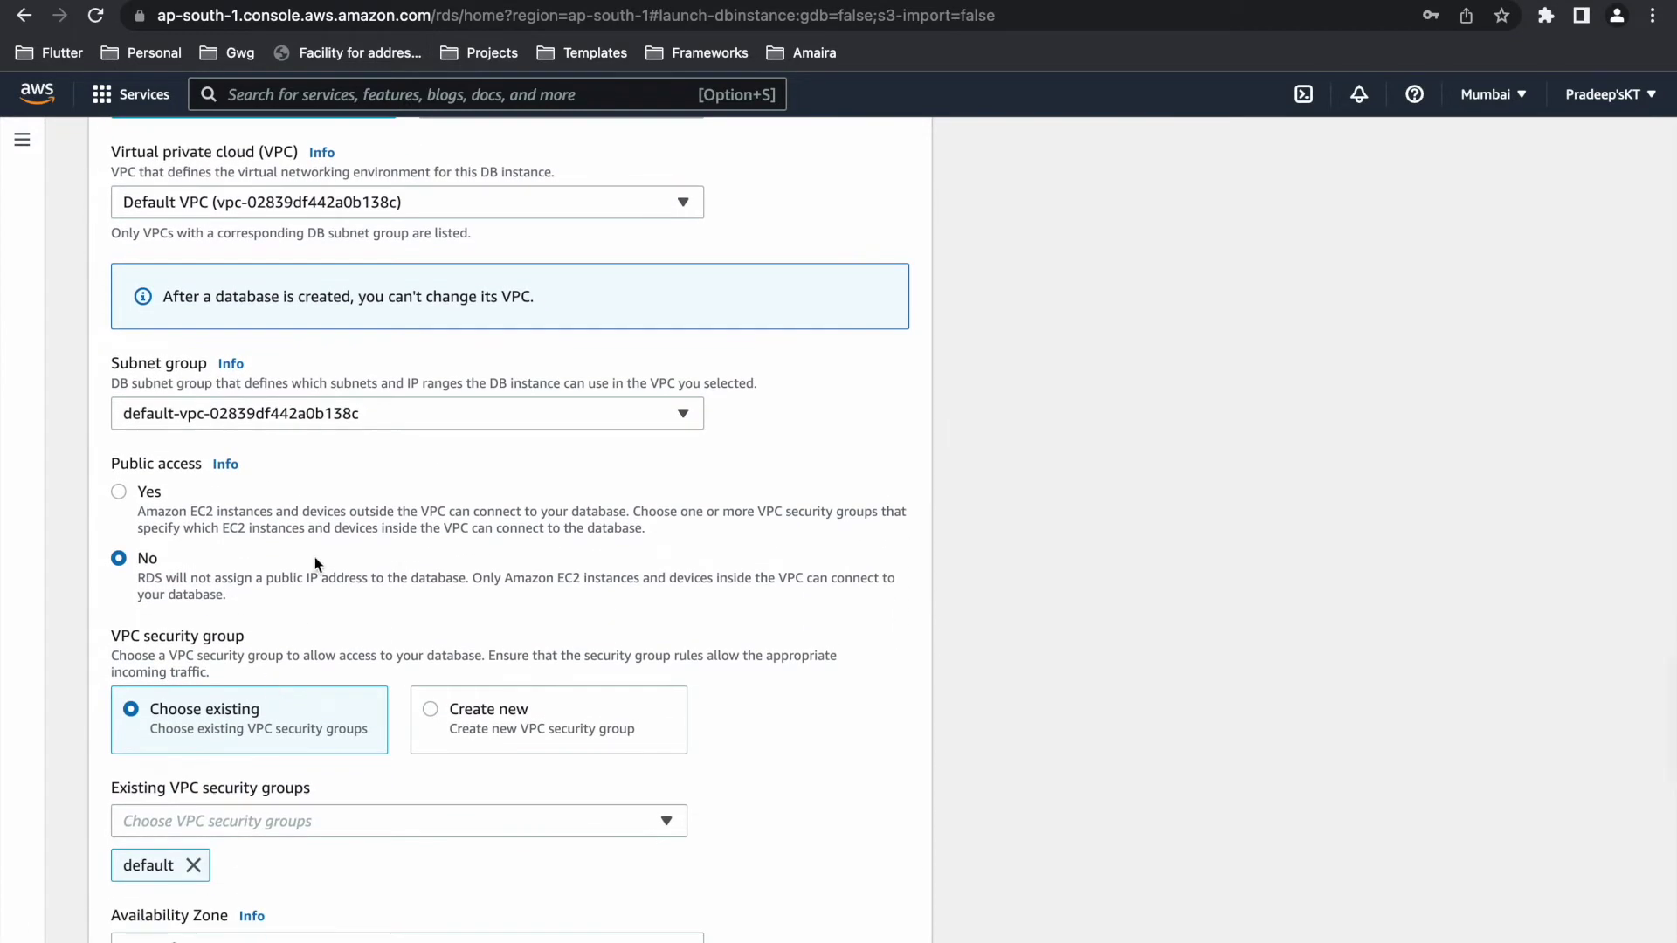
left_click(119, 493)
scroll(253, 516, "down", 3)
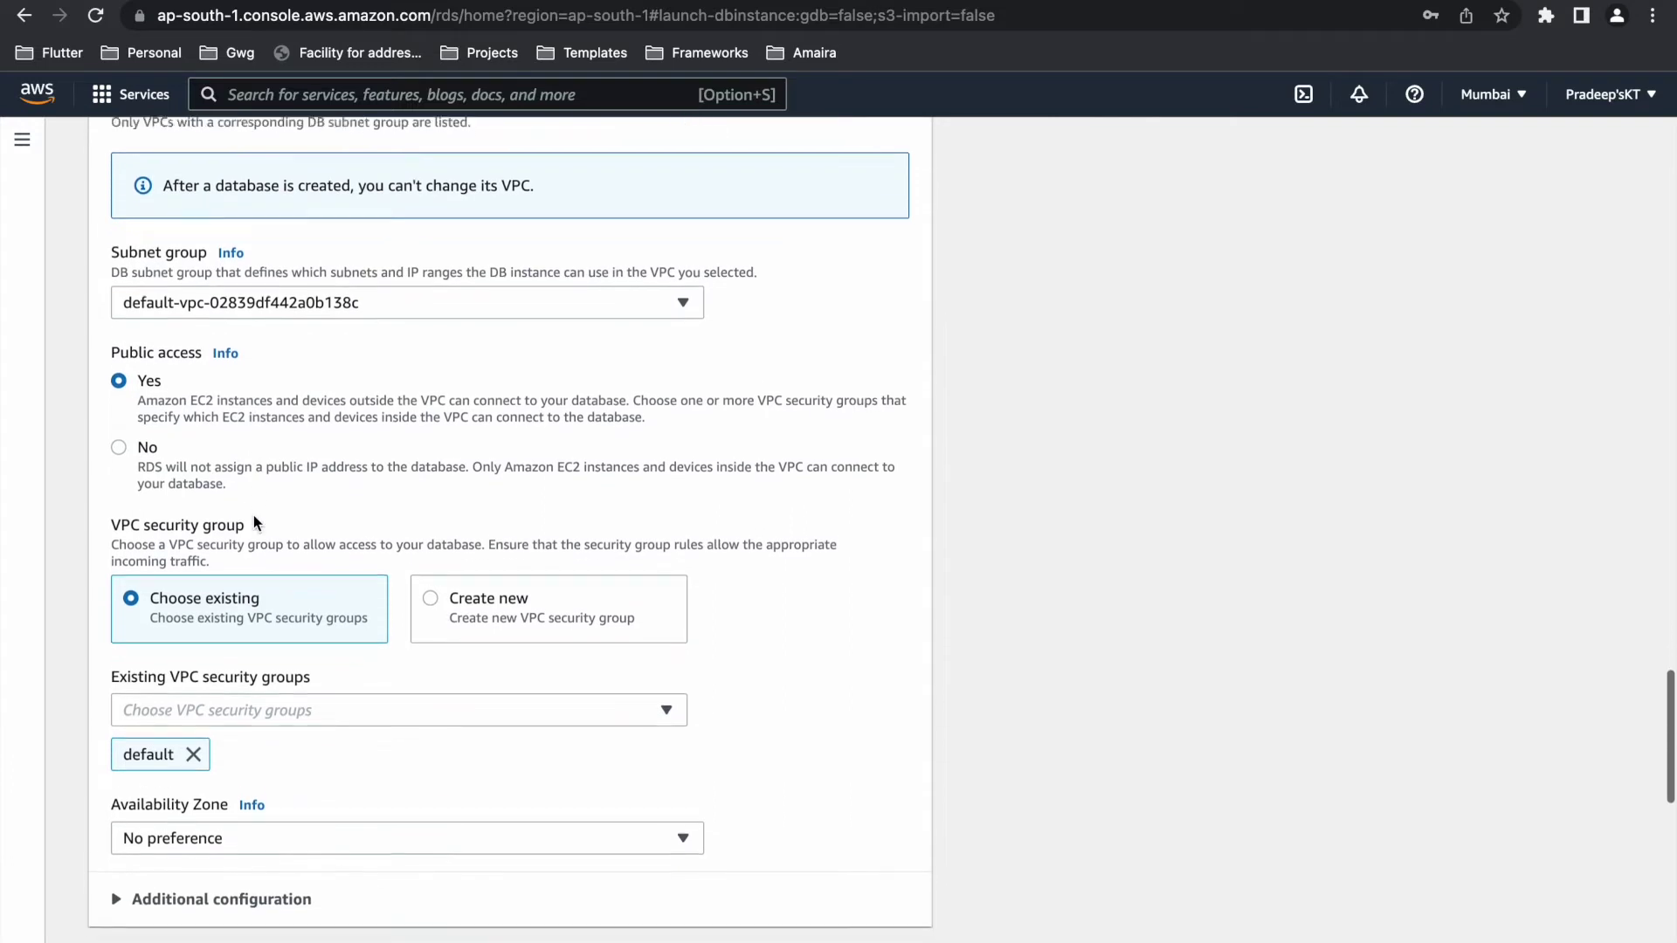
scroll(253, 522, "down", 2)
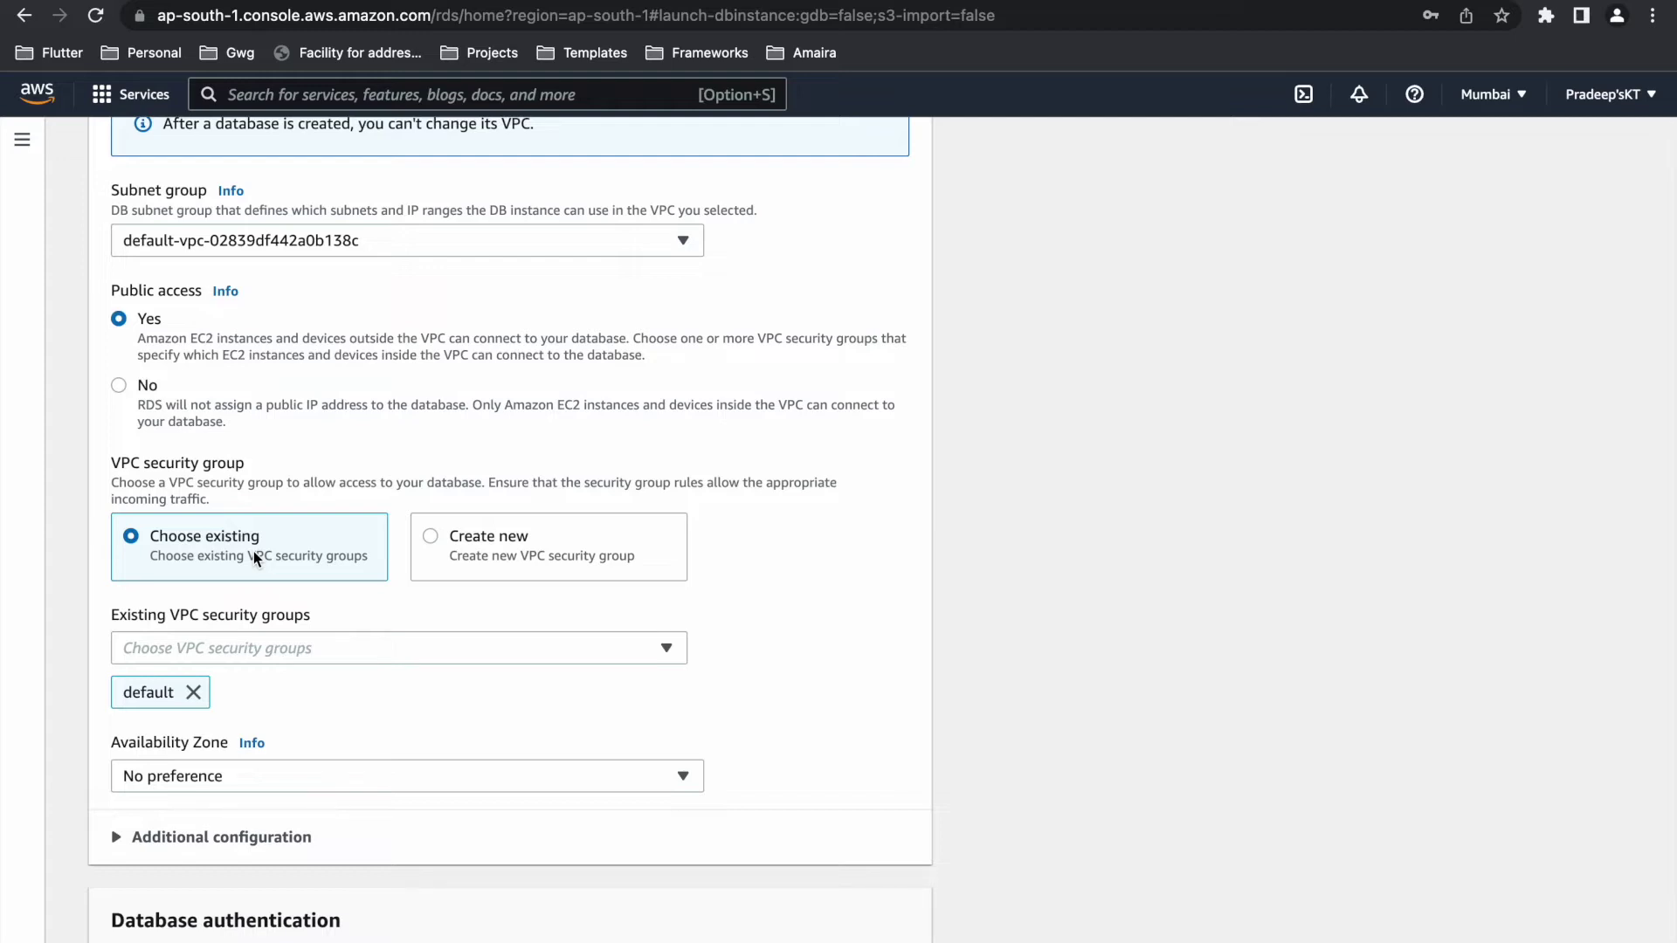
scroll(253, 552, "down", 5)
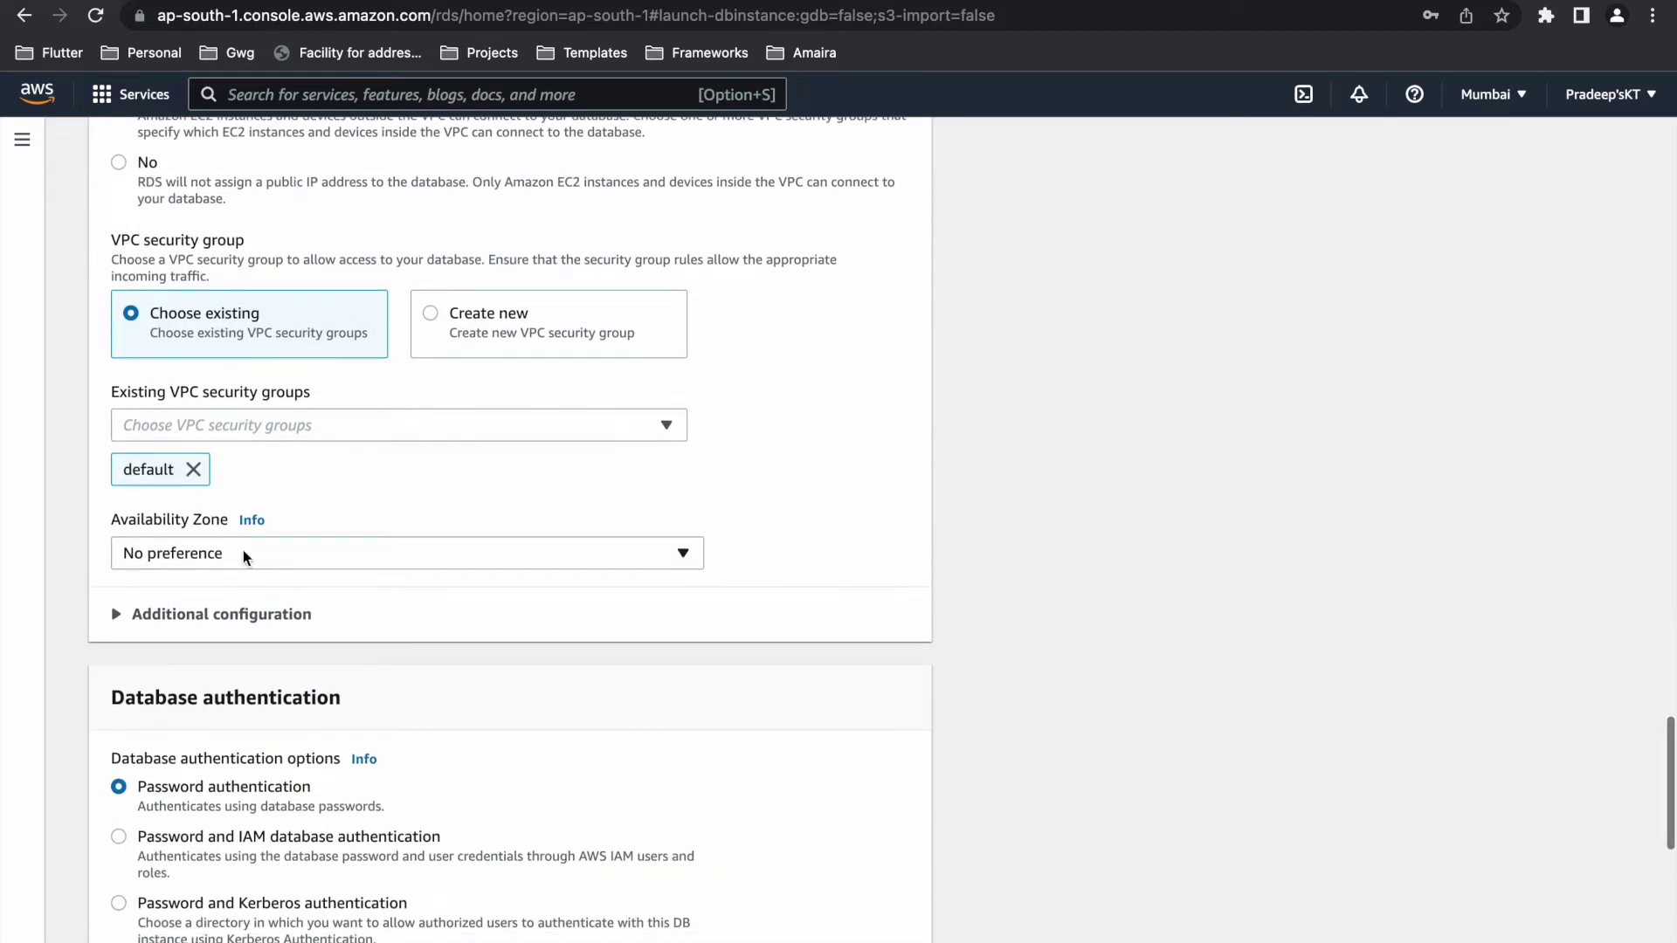
left_click(245, 555)
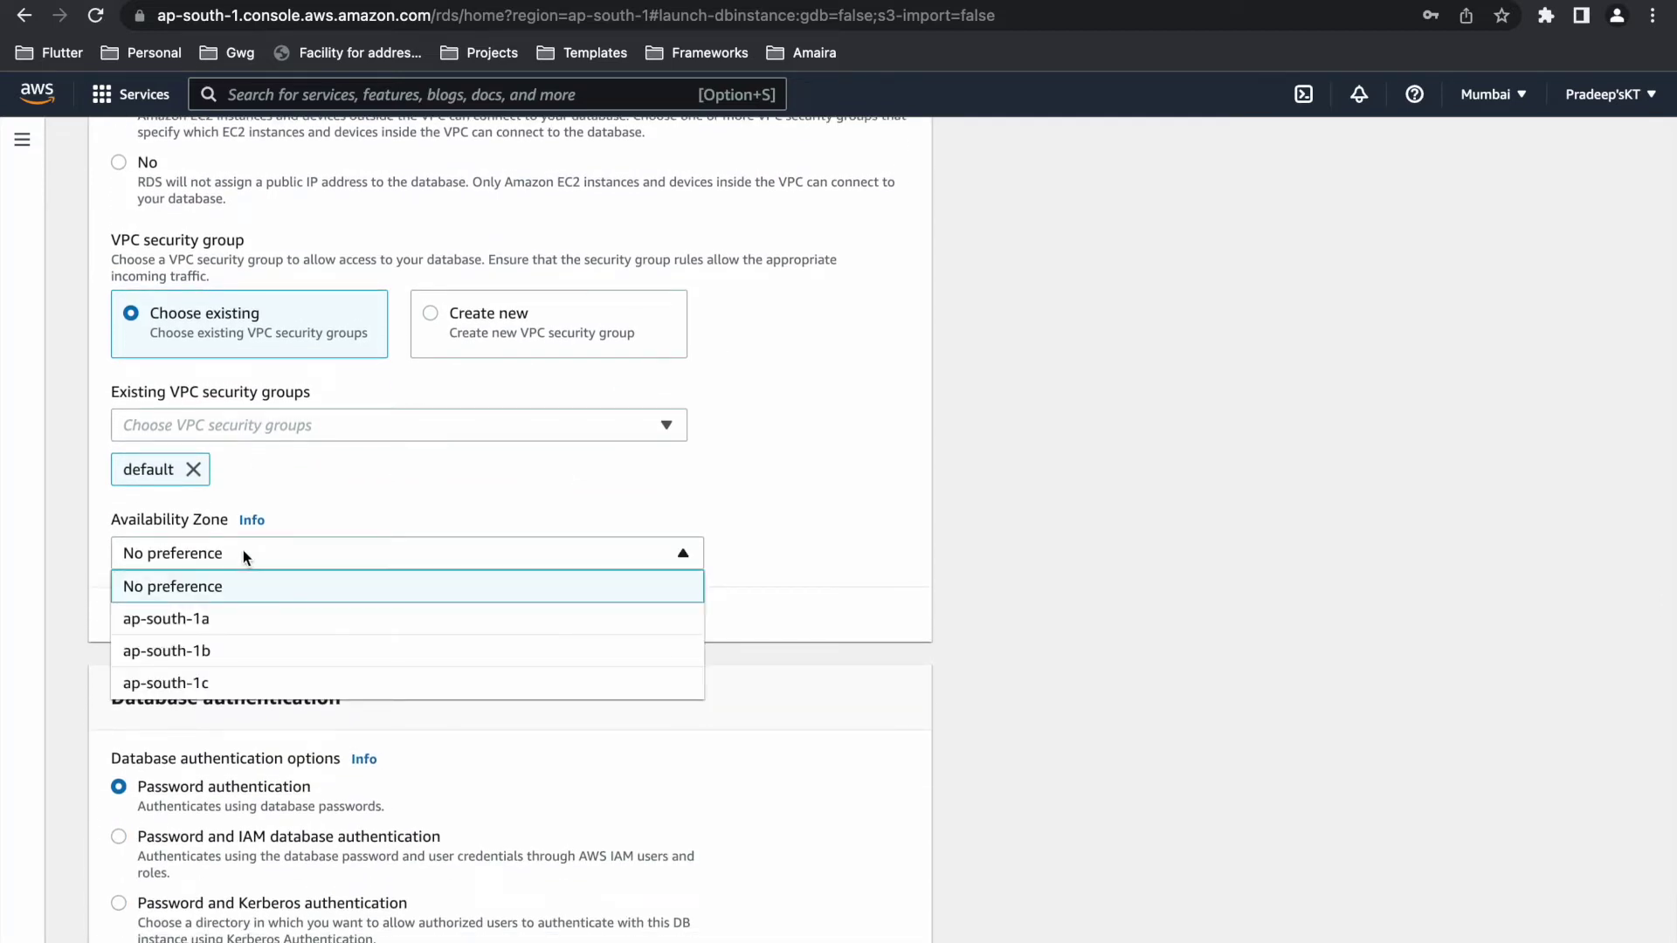
left_click(375, 470)
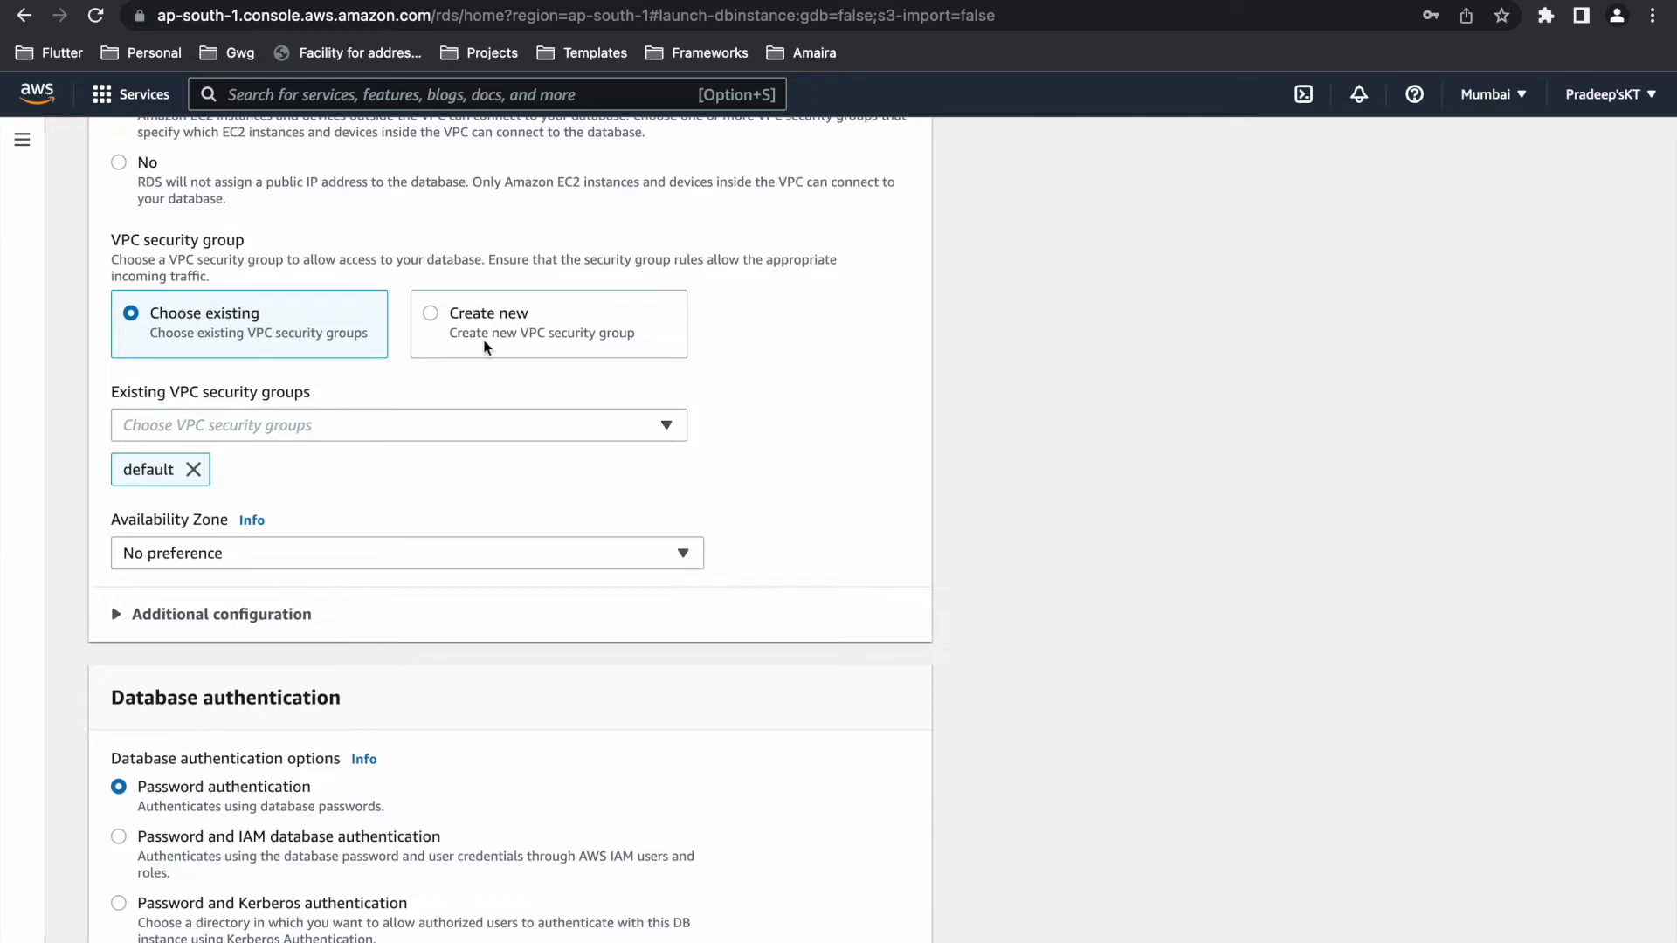
Create a new VPC security group named arivu-test-db.
left_click(528, 332)
left_click(208, 427)
type("ariv")
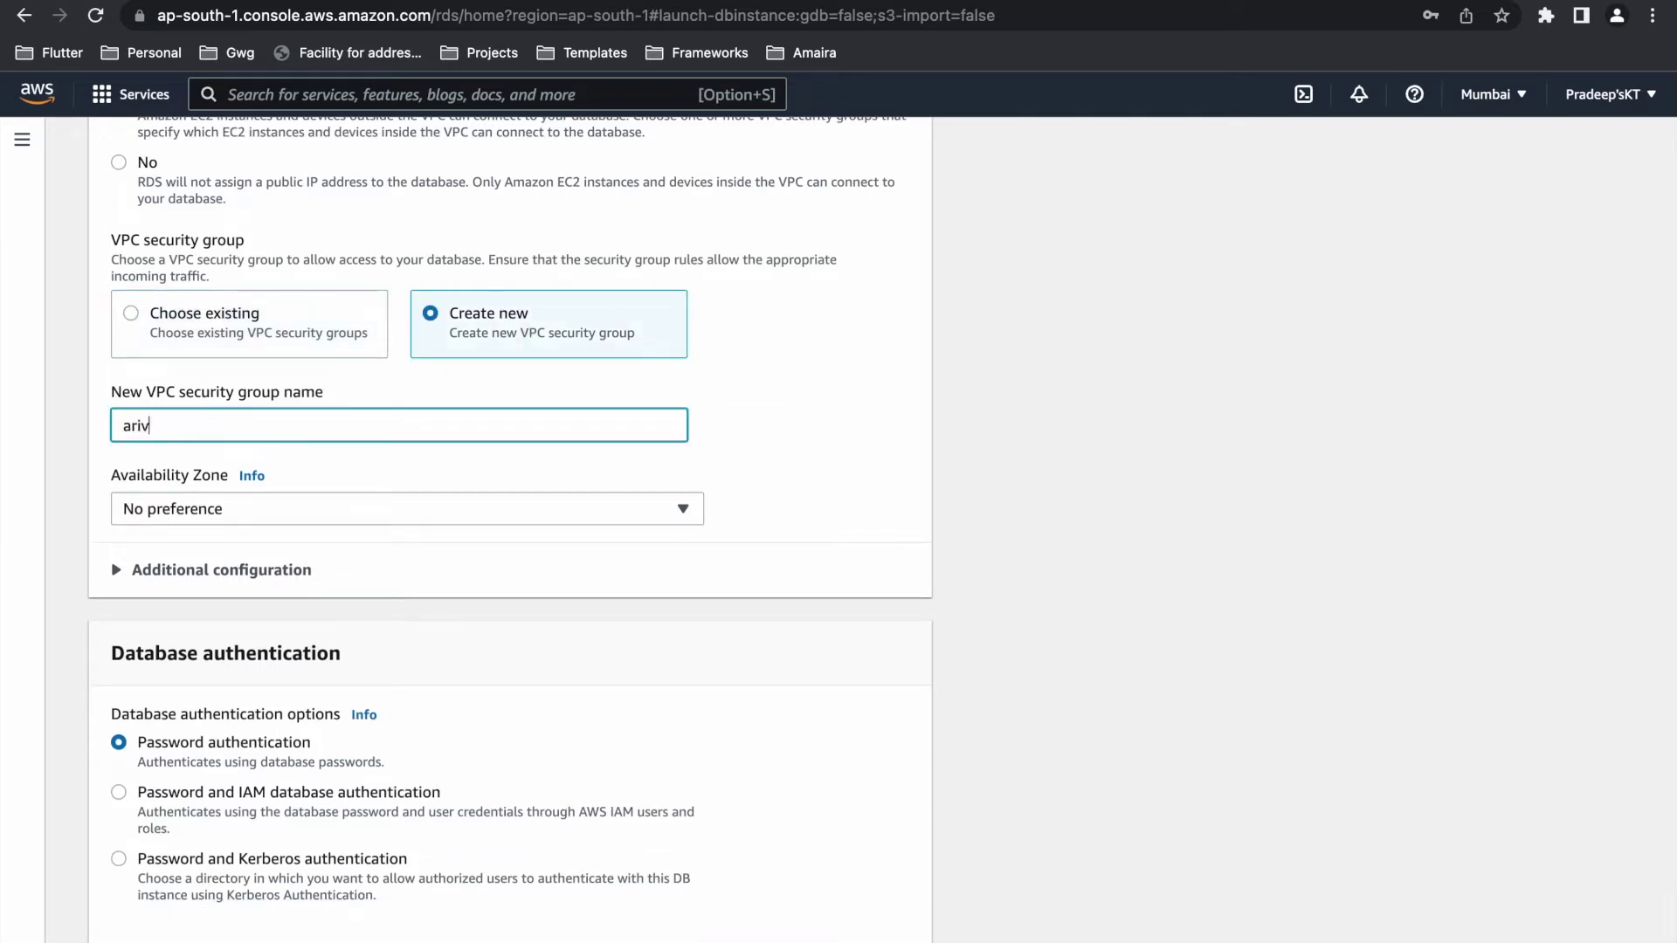
type("e-test-db")
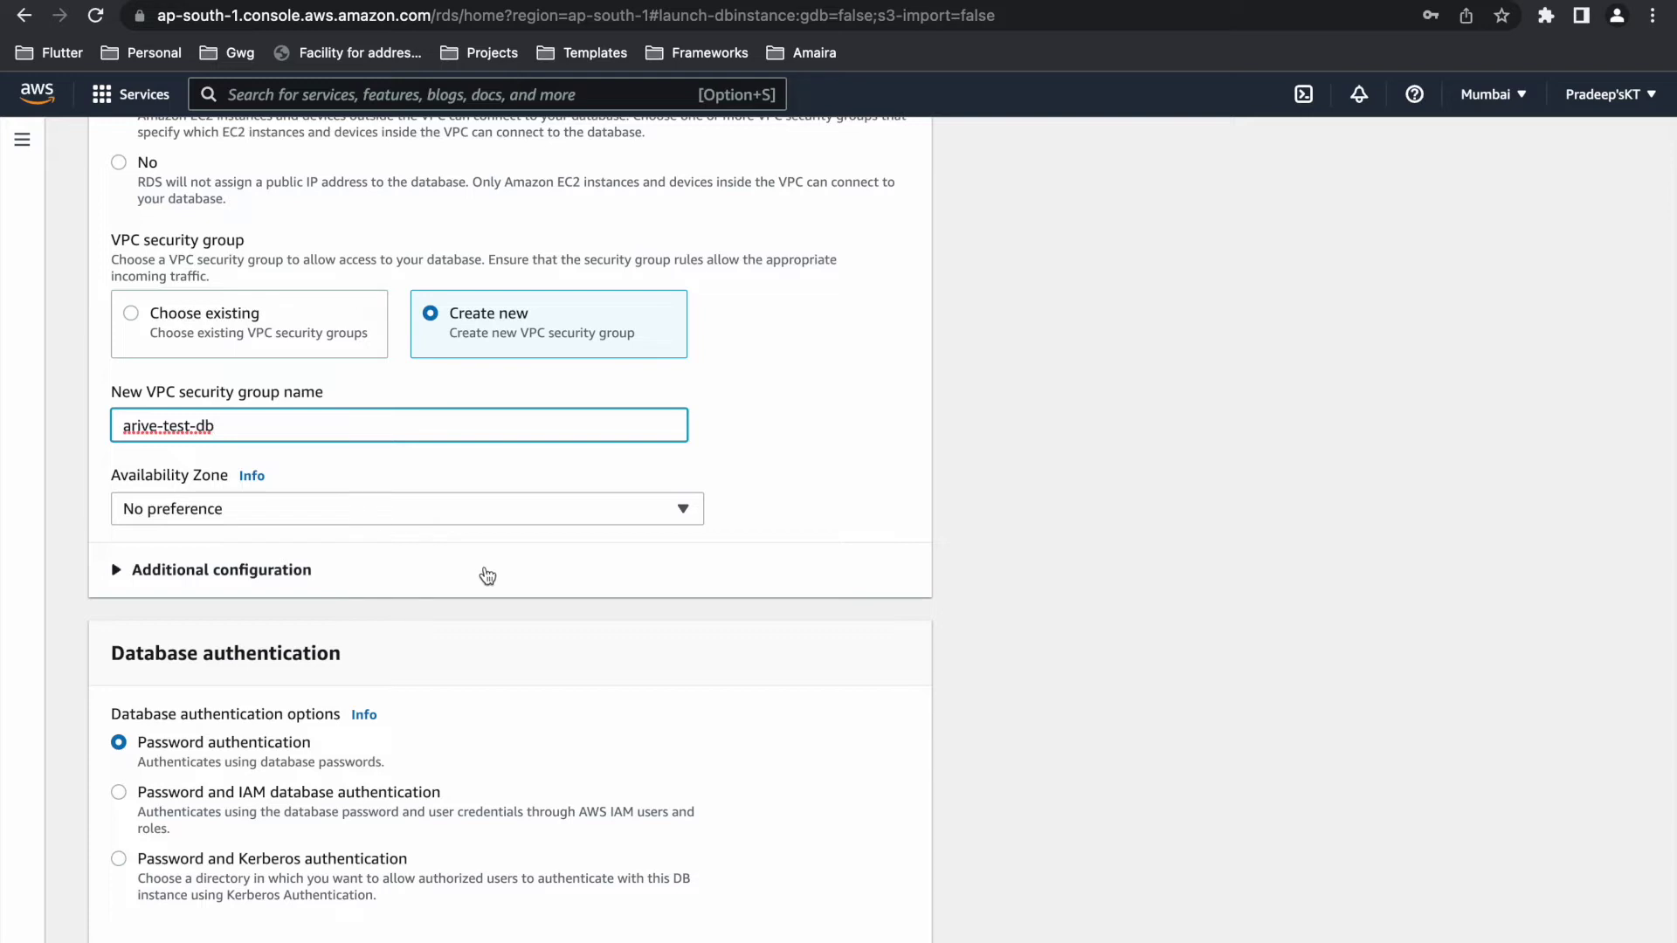
left_click(159, 426)
key("BackSpace")
type("u")
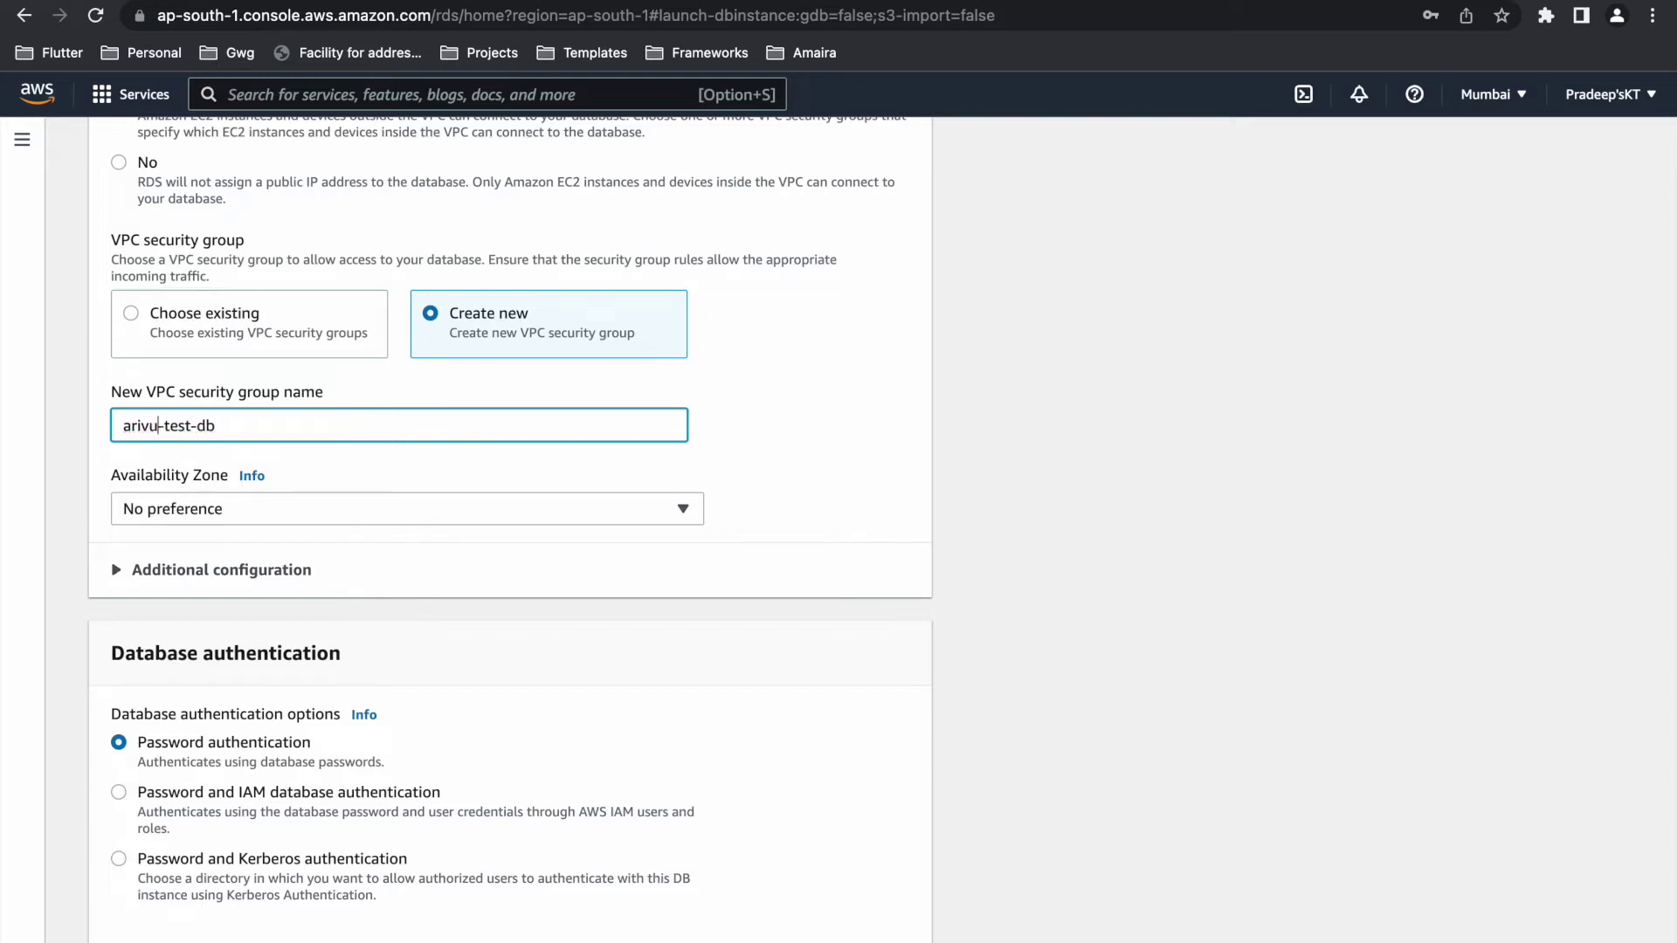
Confirm No preference for availability zone, port 5432, and password authentication.
left_click(247, 508)
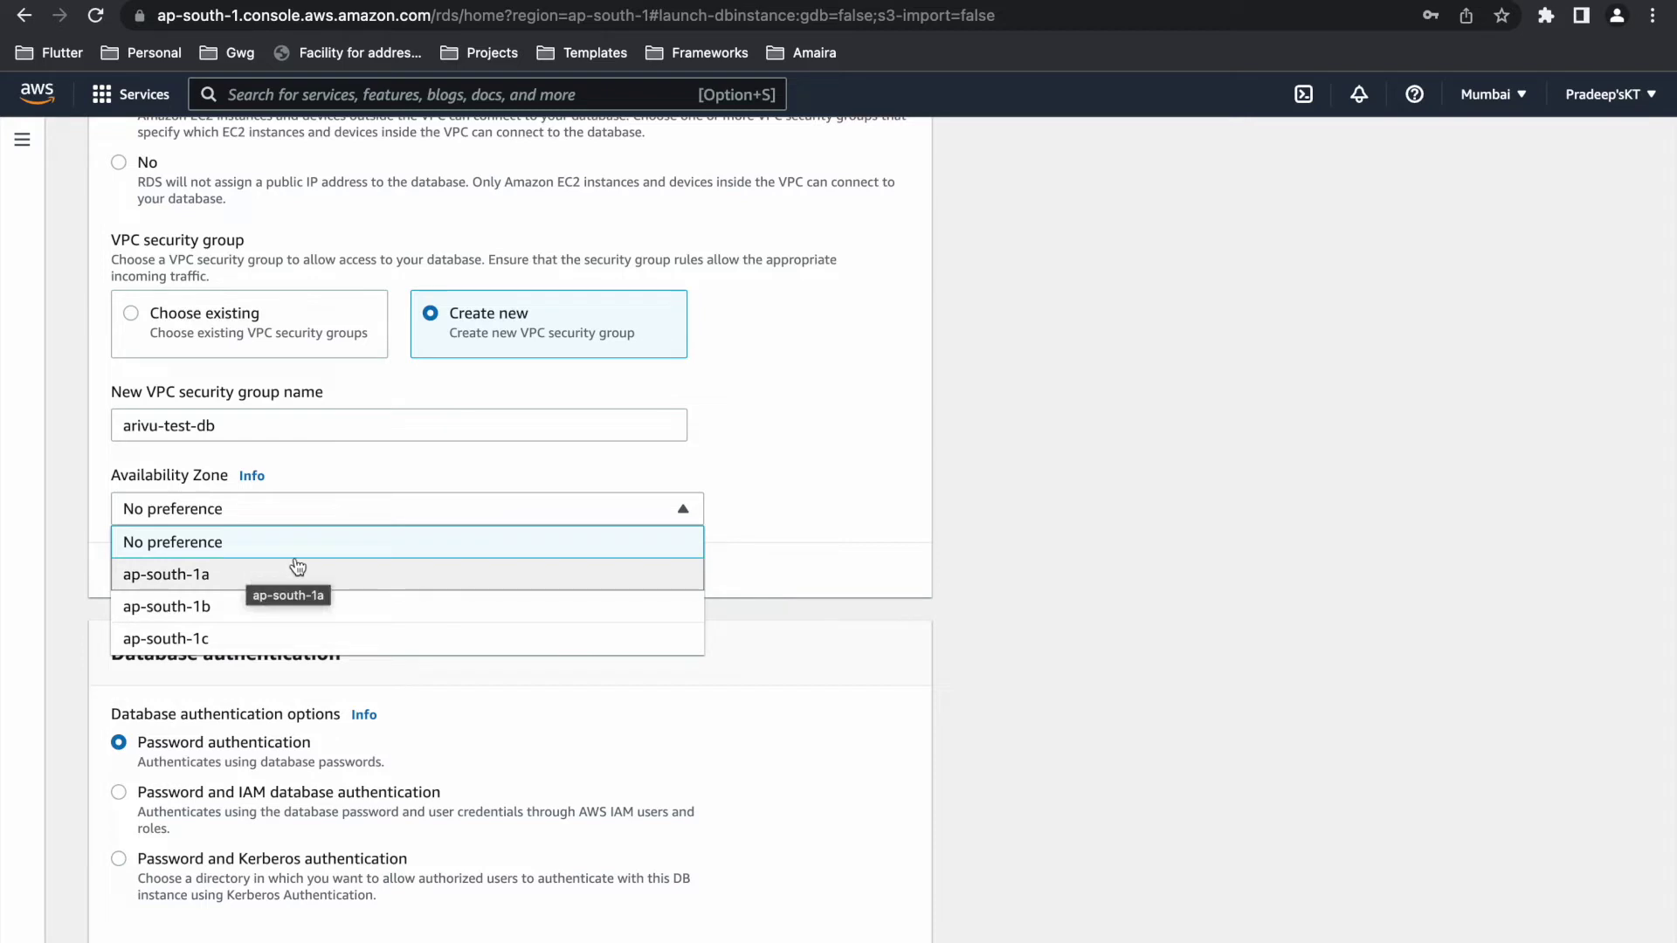
left_click(767, 508)
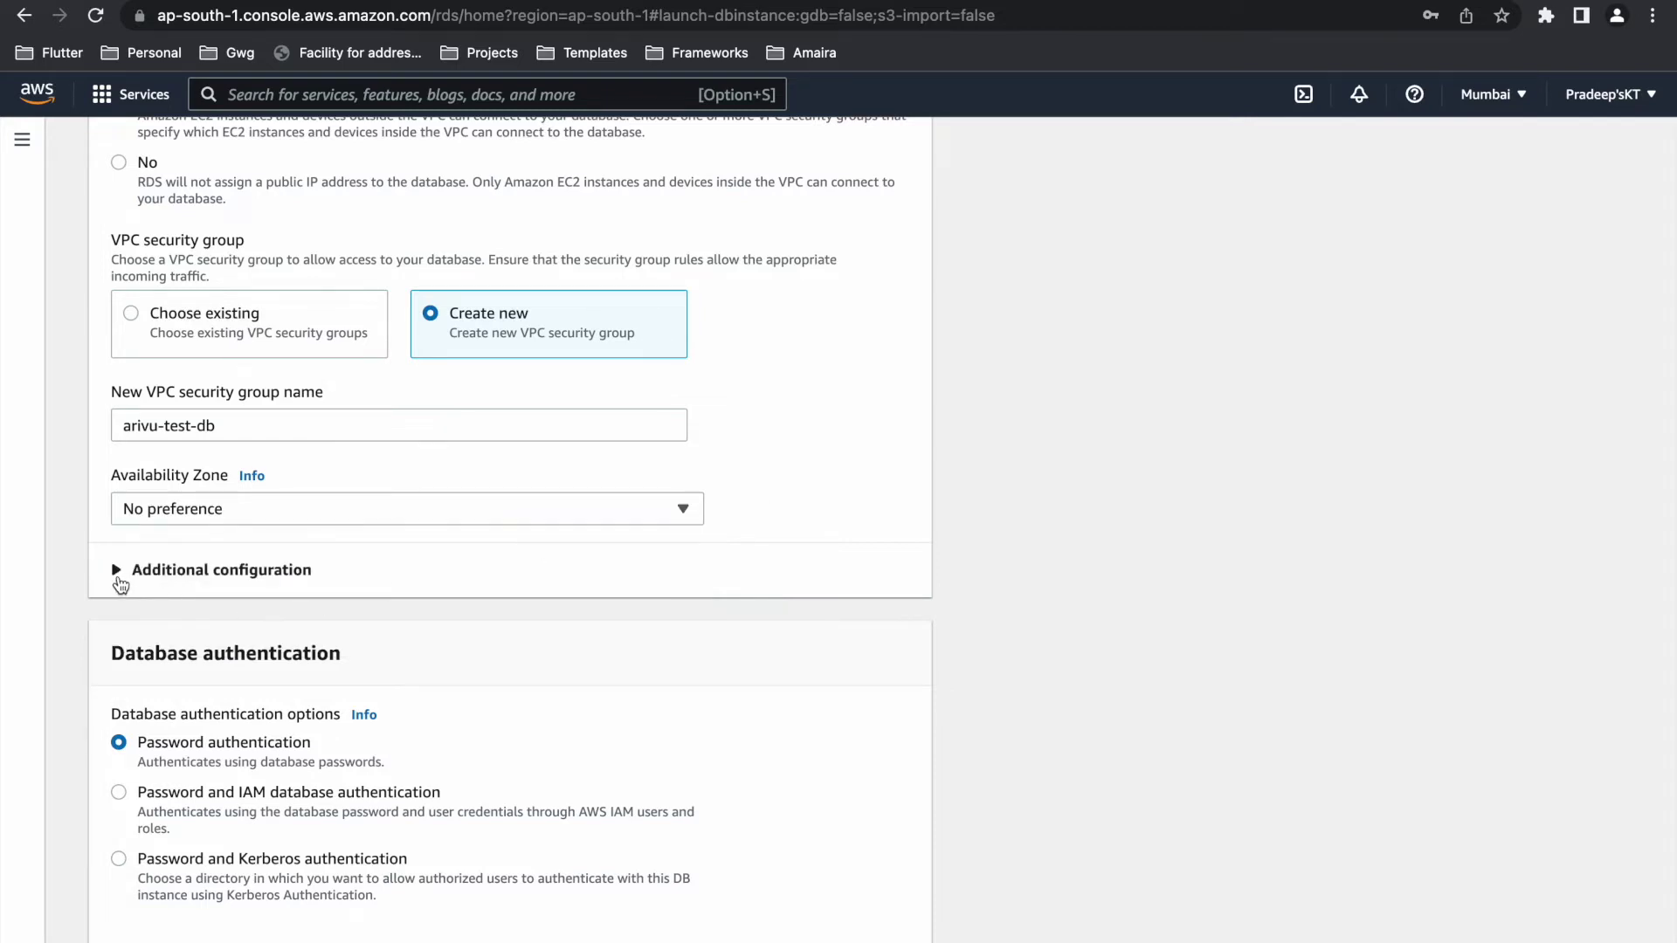
left_click(119, 572)
scroll(317, 609, "down", 3)
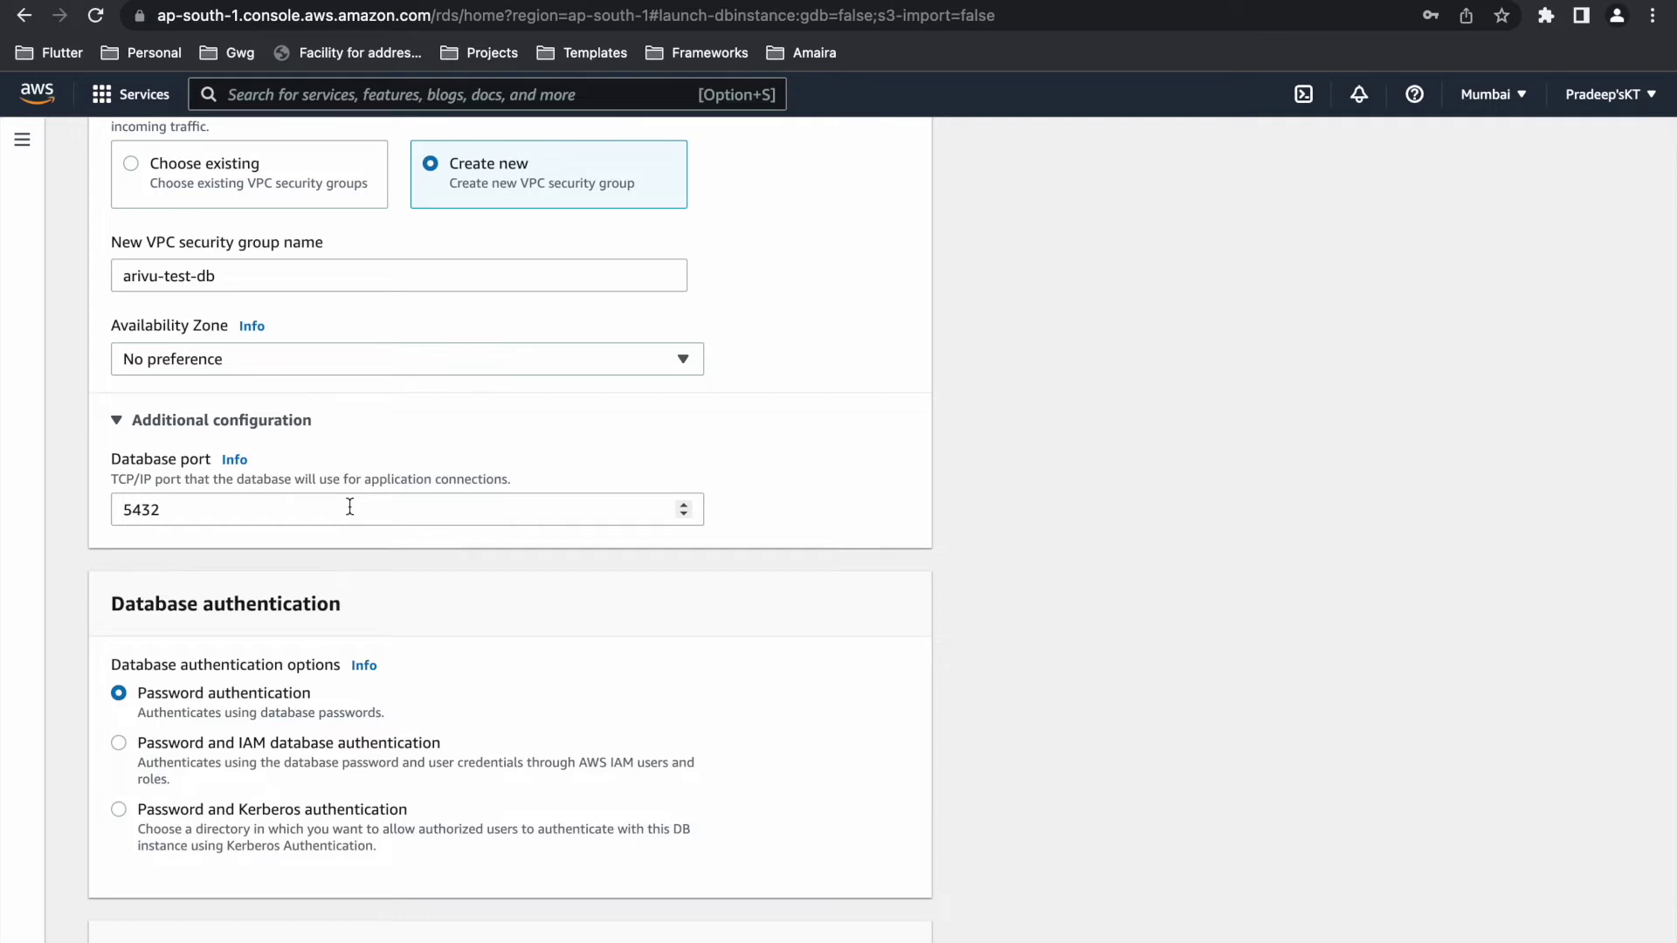
scroll(349, 506, "down", 5)
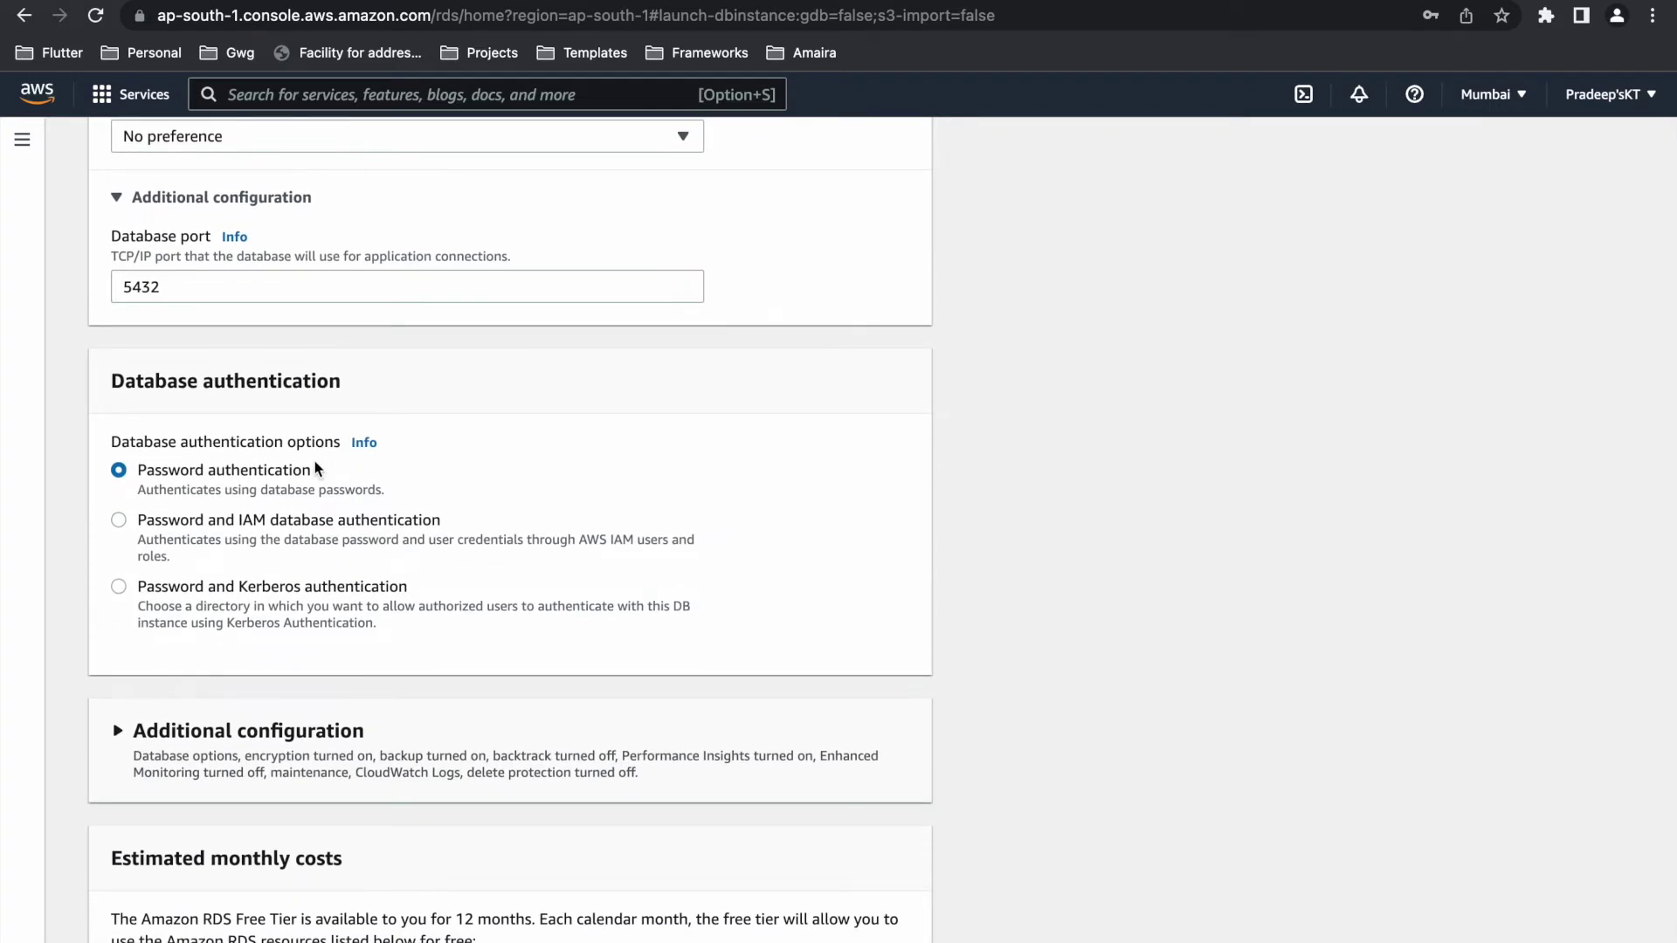
scroll(316, 469, "down", 1)
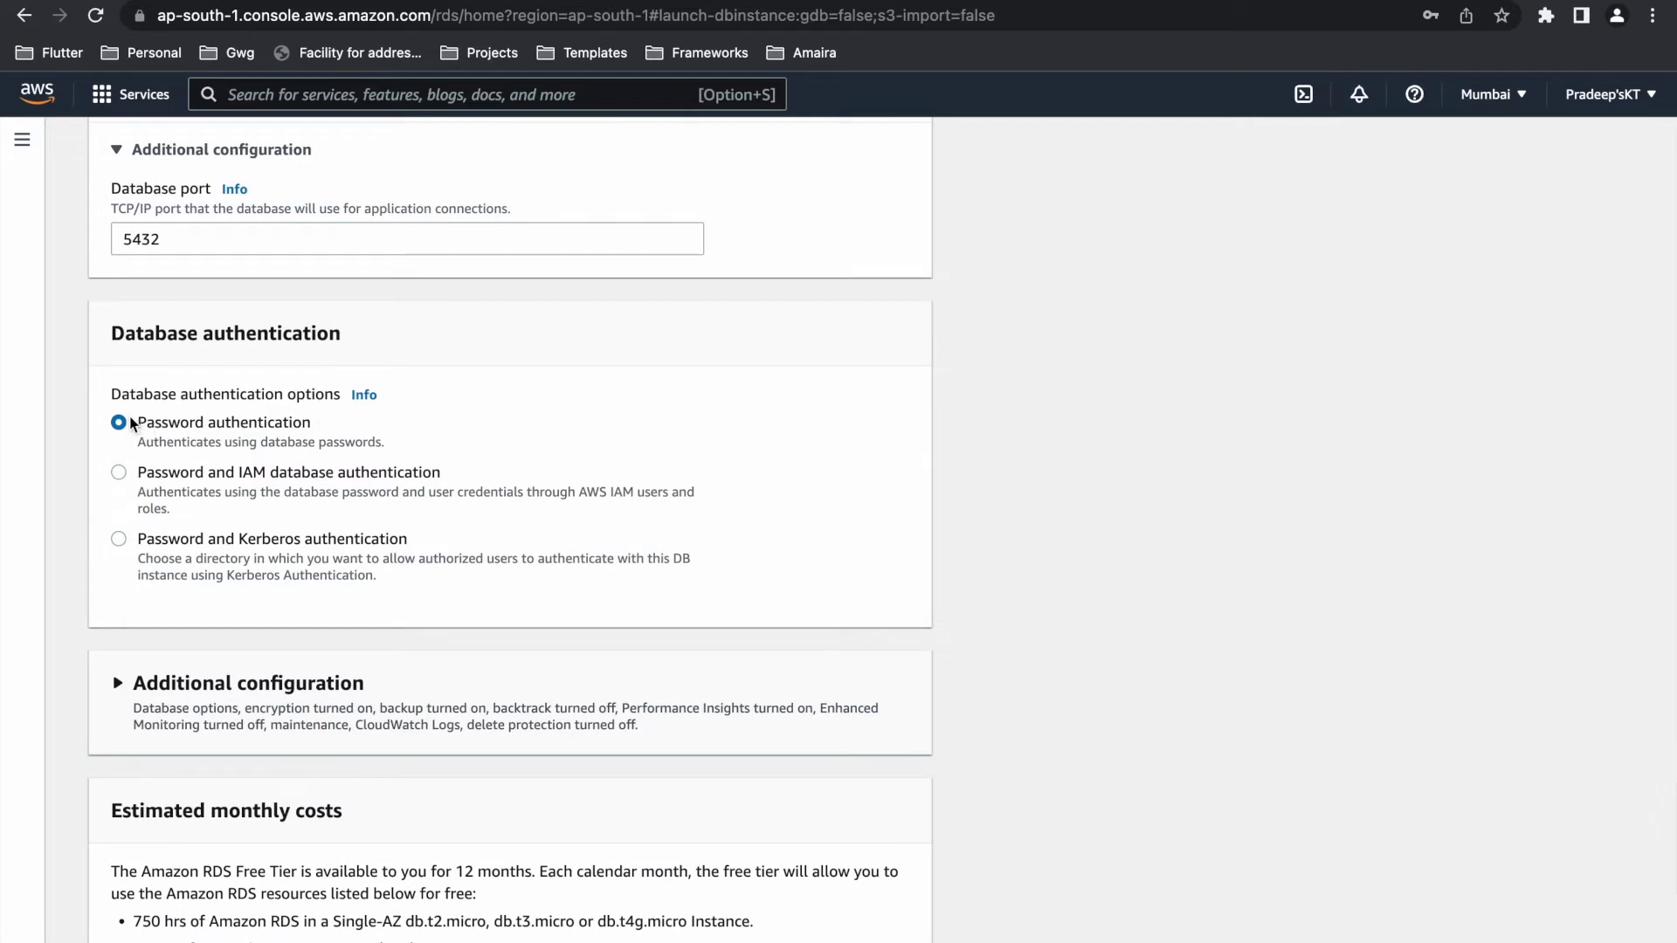
scroll(451, 499, "down", 3)
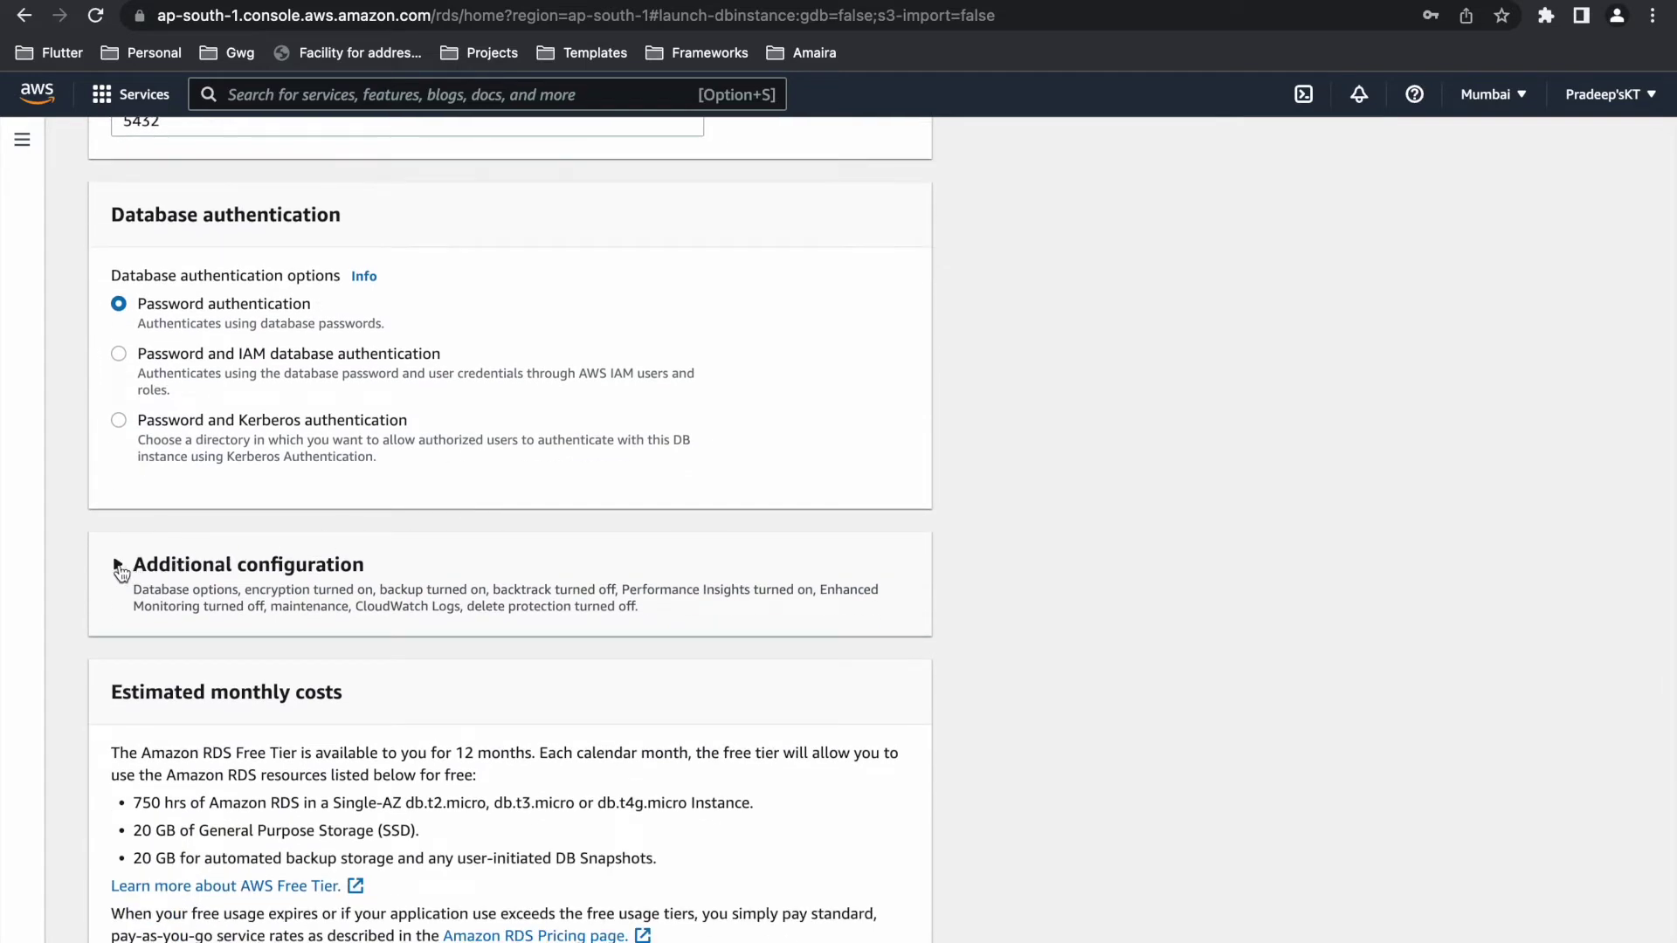
Expand Additional configuration and set the initial database name to arivu.
left_click(119, 566)
scroll(387, 646, "down", 3)
left_click(310, 617)
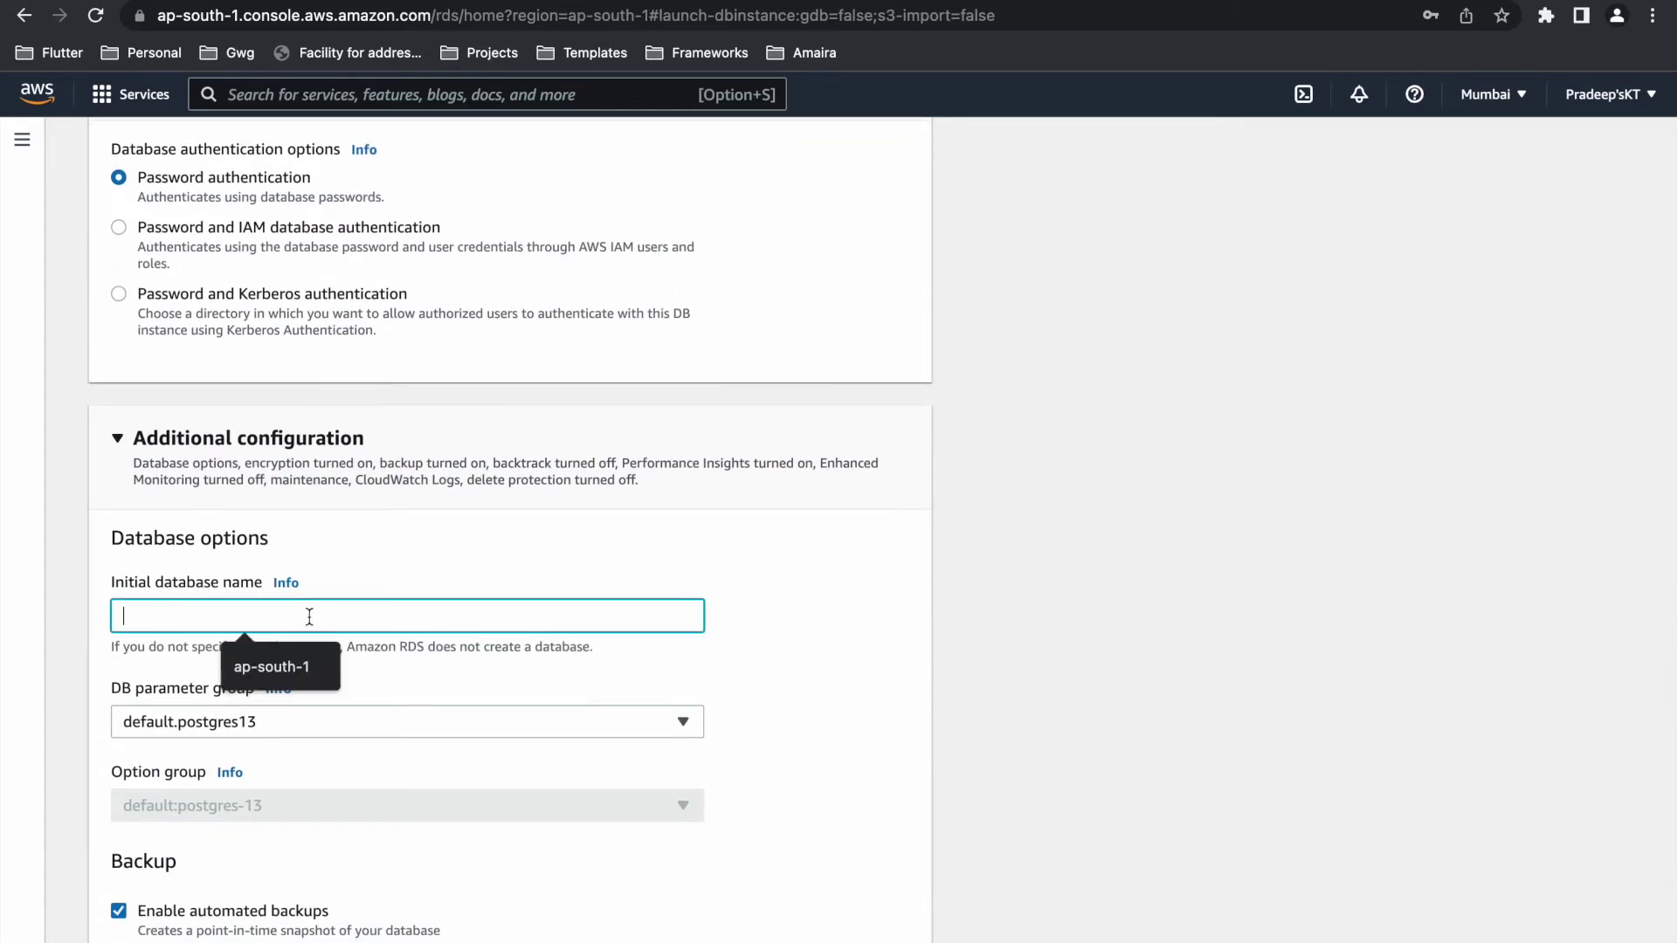
type("arivu")
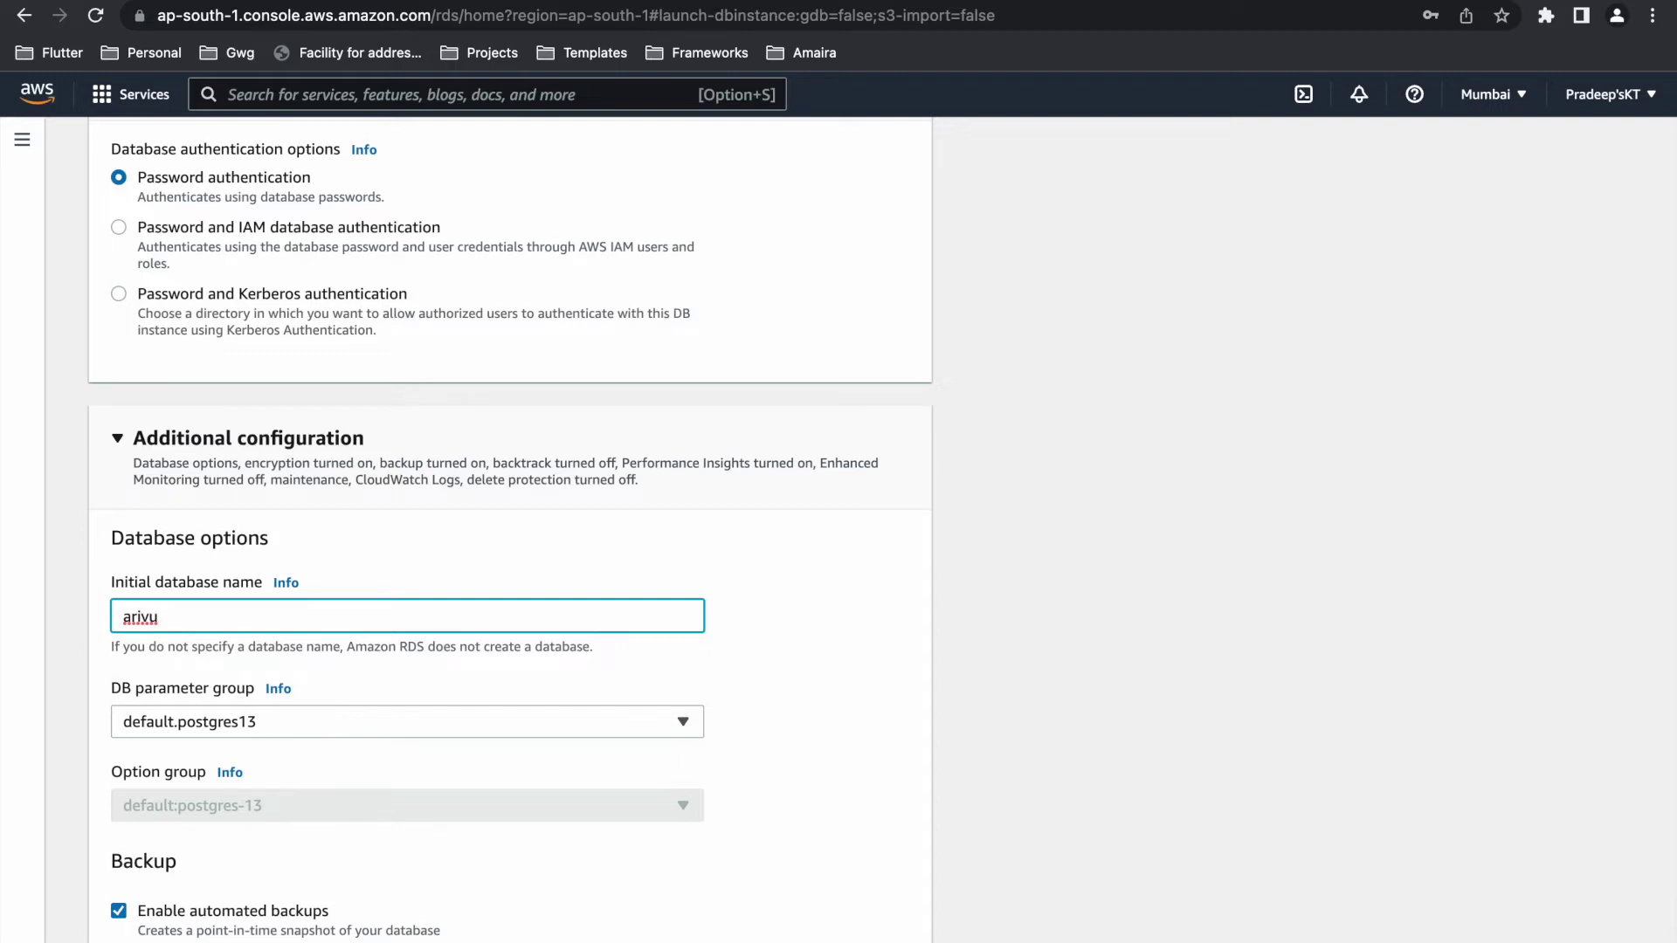
Leave backup retention at 7 days and keep the default encryption and monitoring settings.
scroll(838, 524, "down", 5)
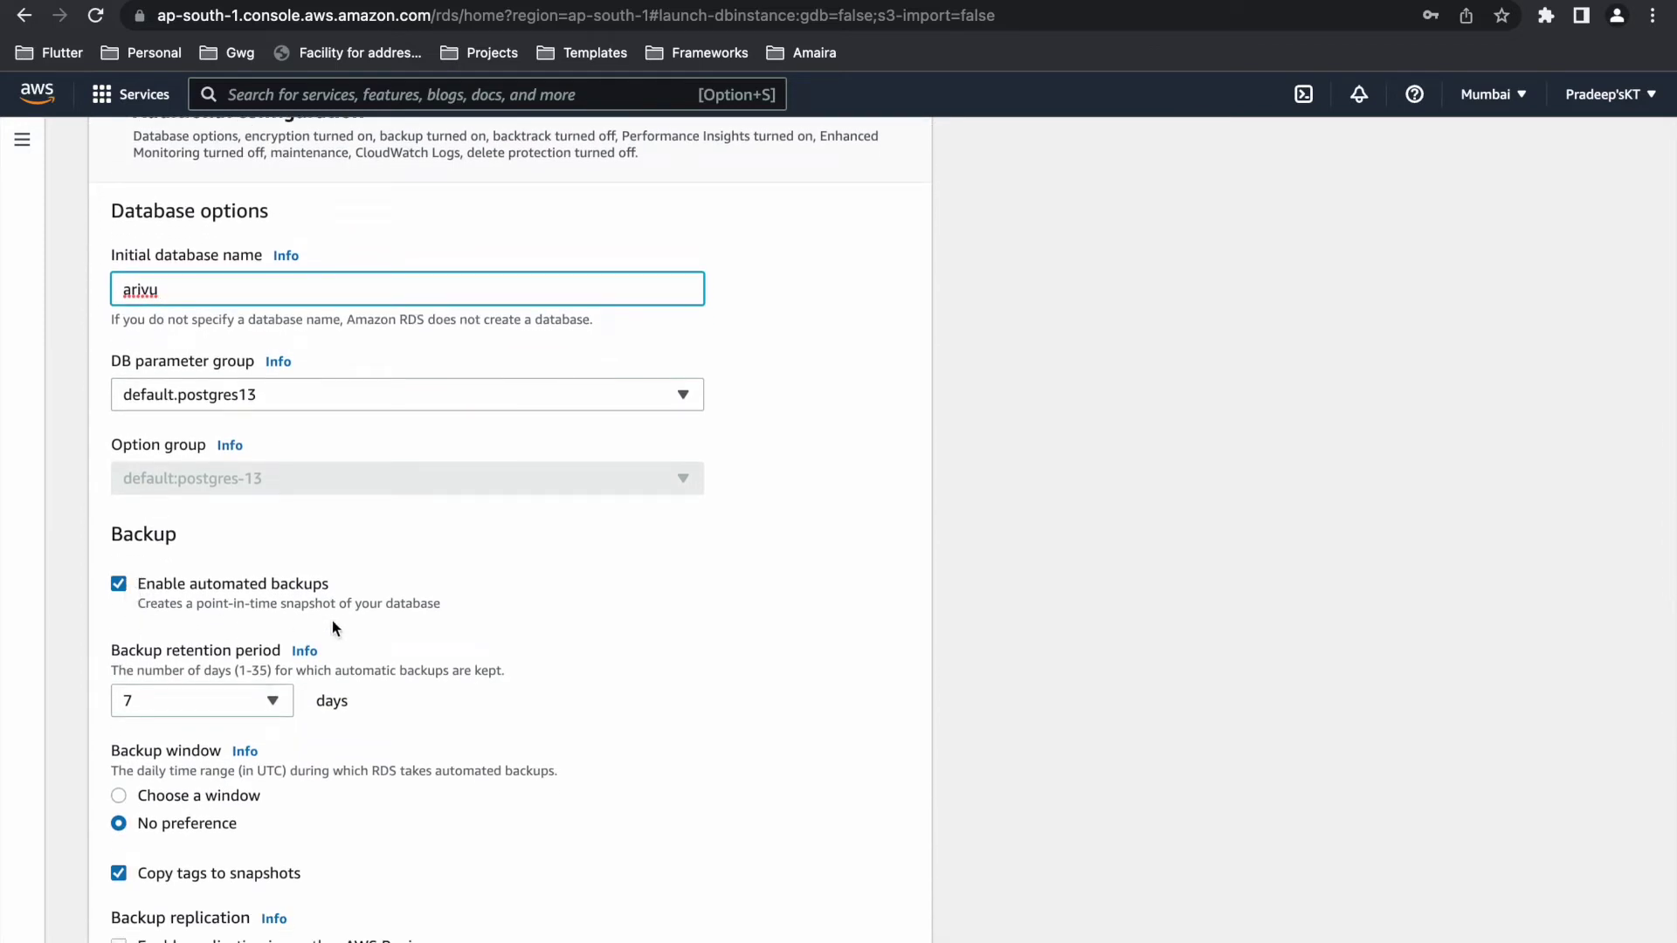
scroll(332, 620, "down", 3)
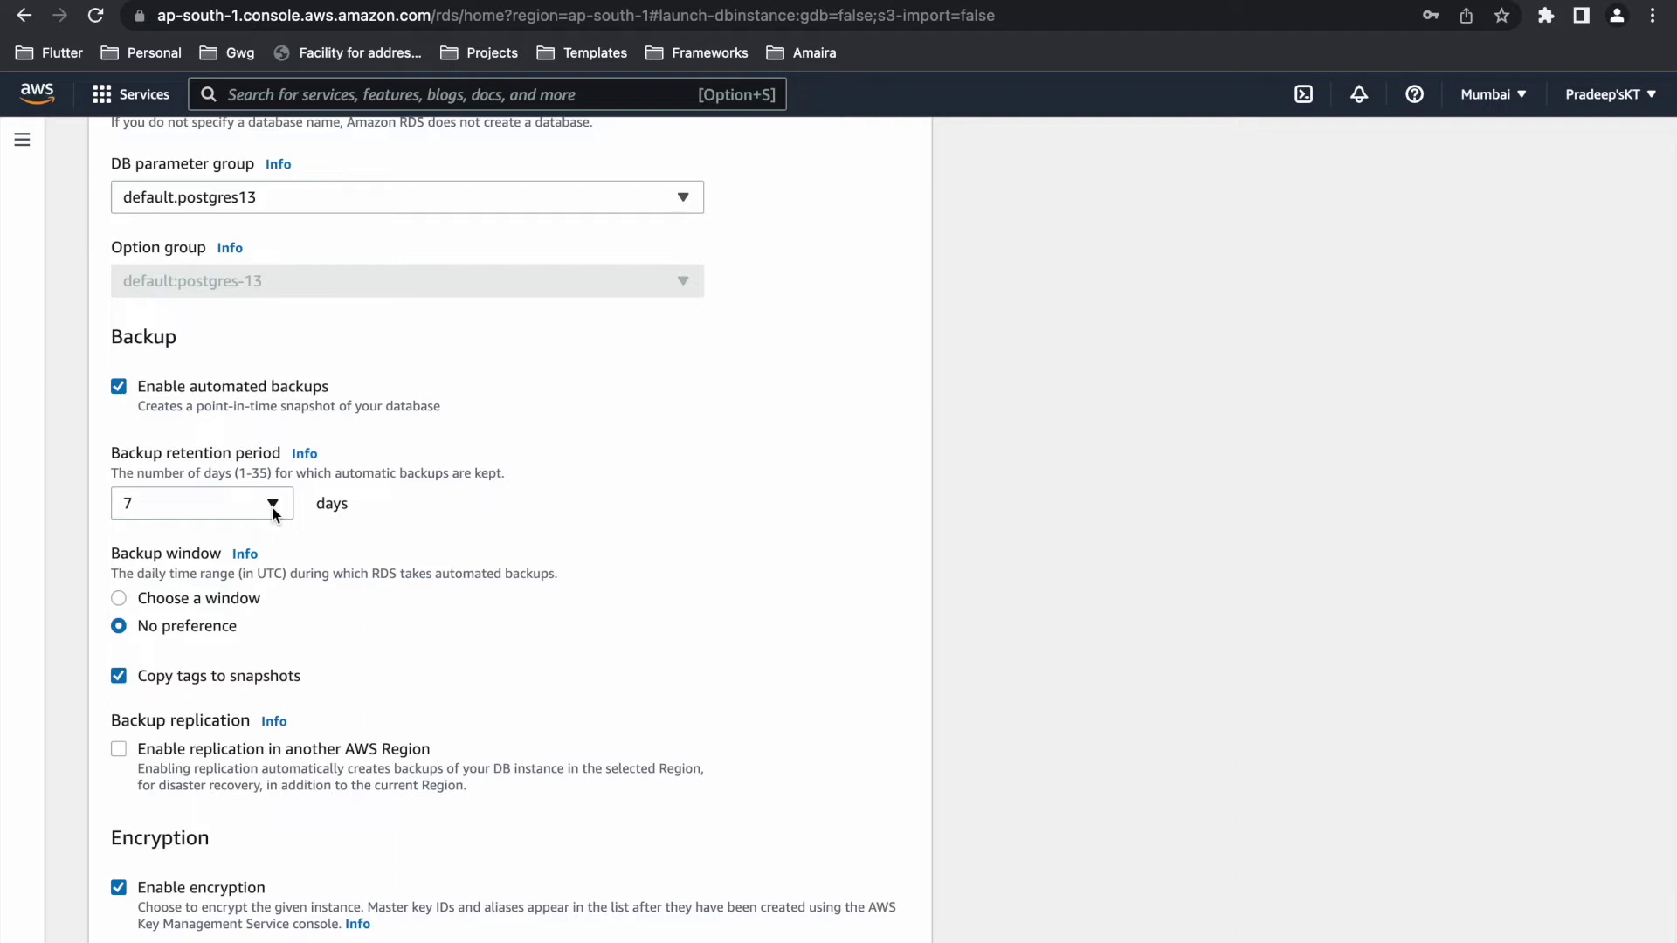
left_click(273, 512)
scroll(217, 698, "down", 8)
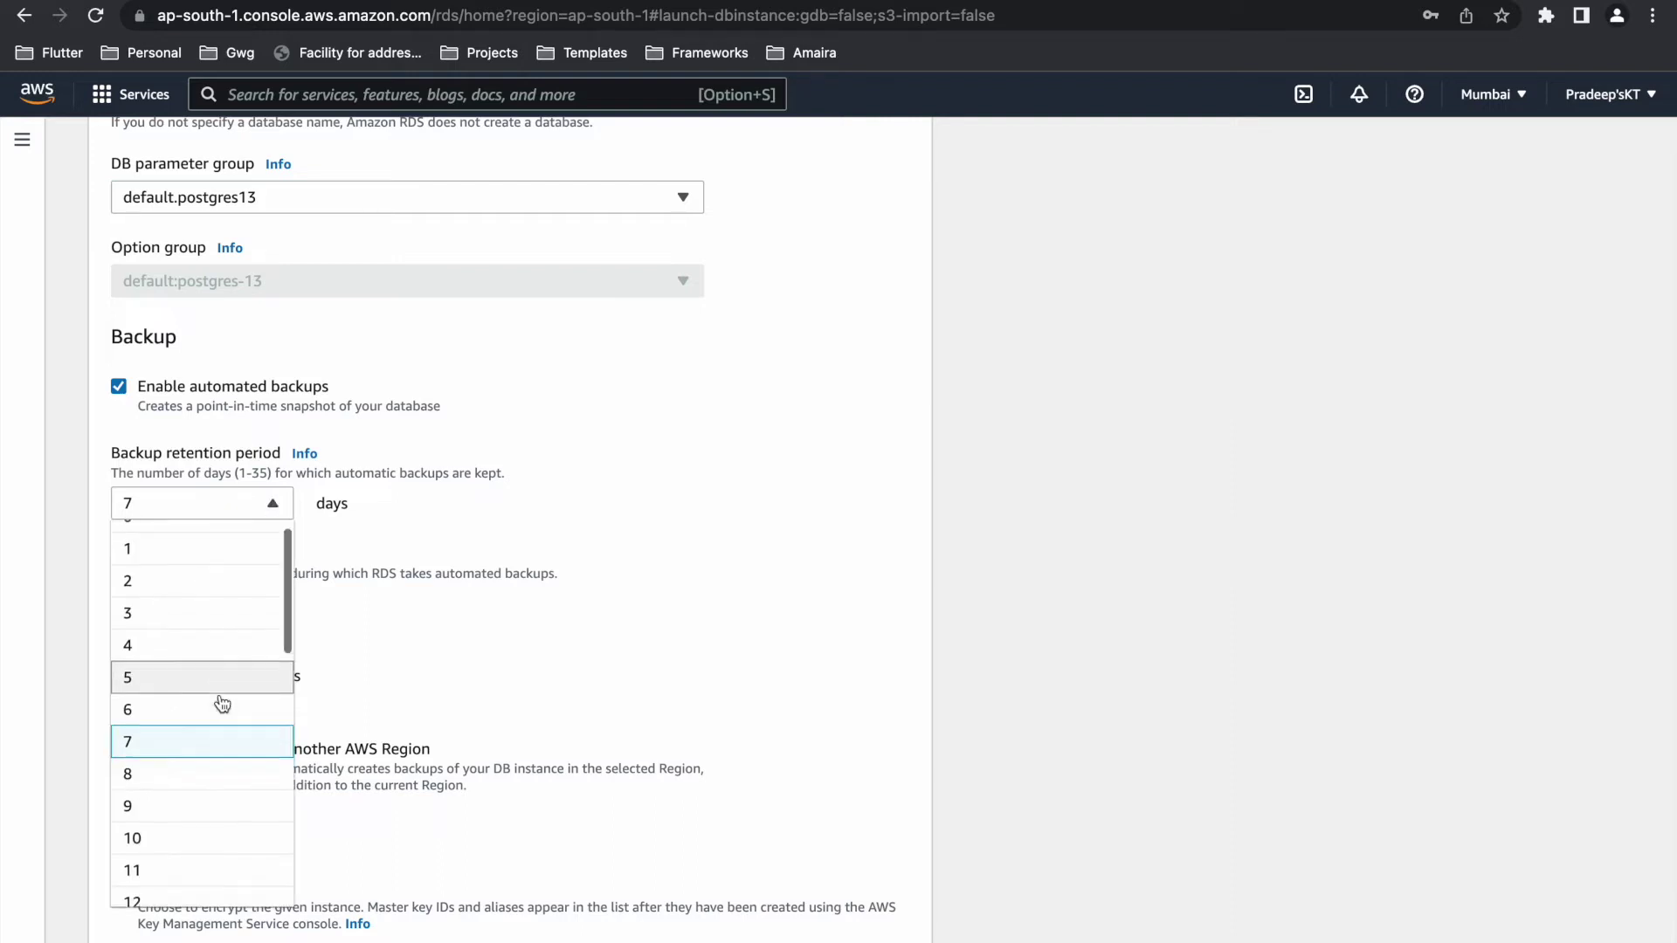
left_click(483, 629)
scroll(454, 629, "down", 5)
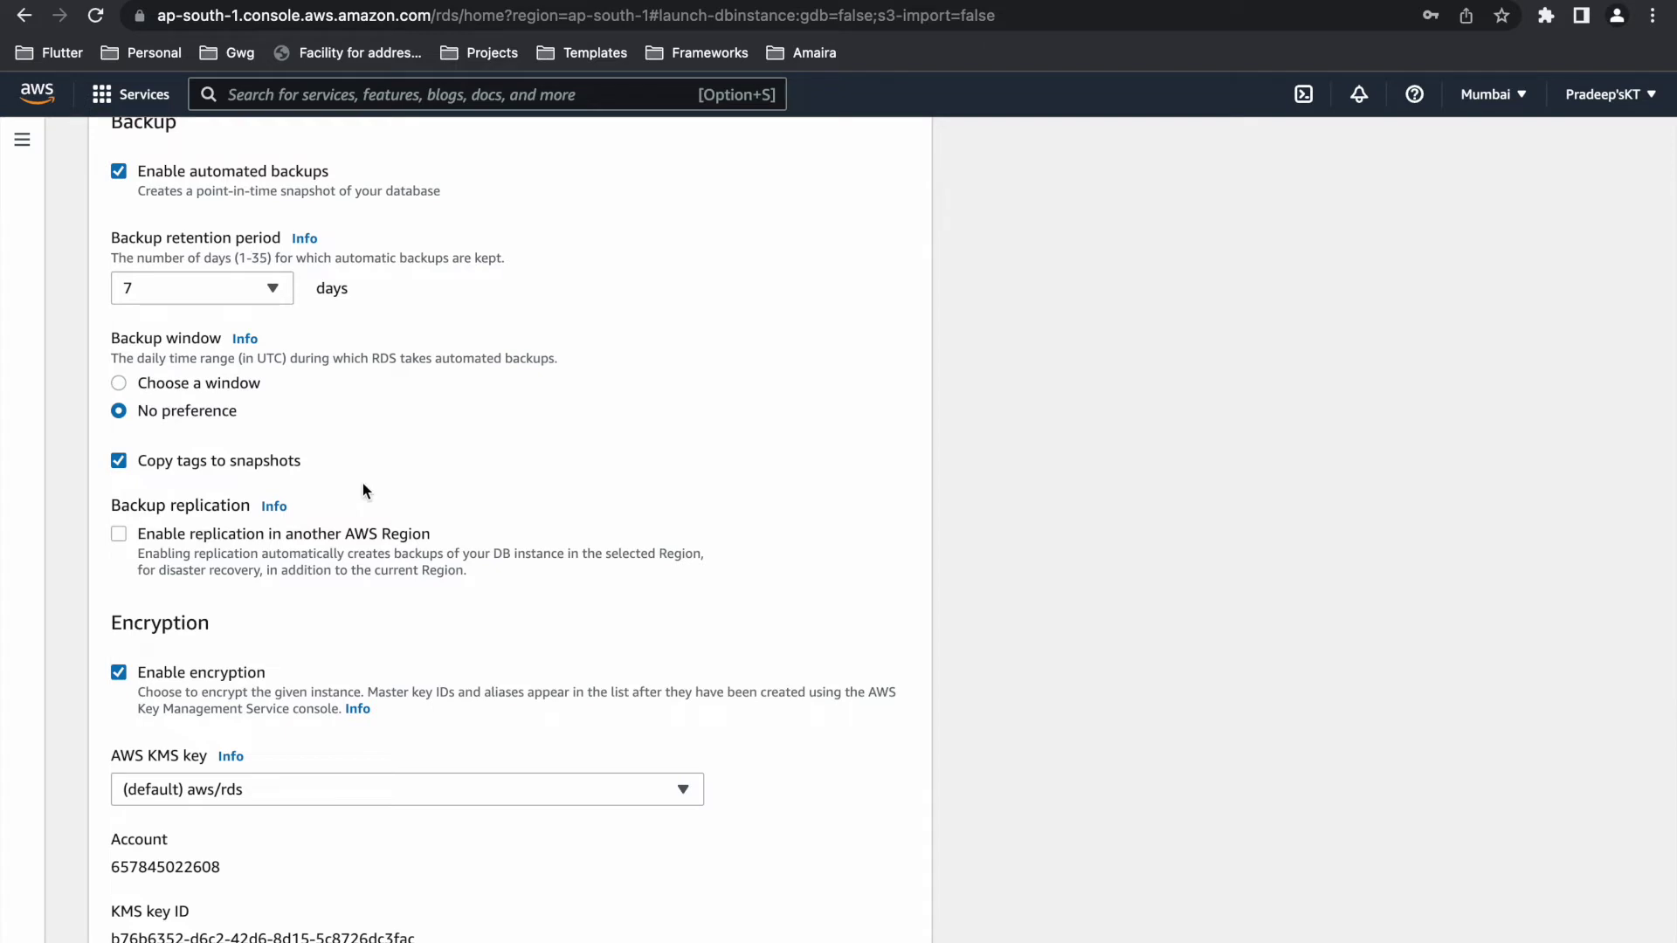
scroll(363, 483, "down", 3)
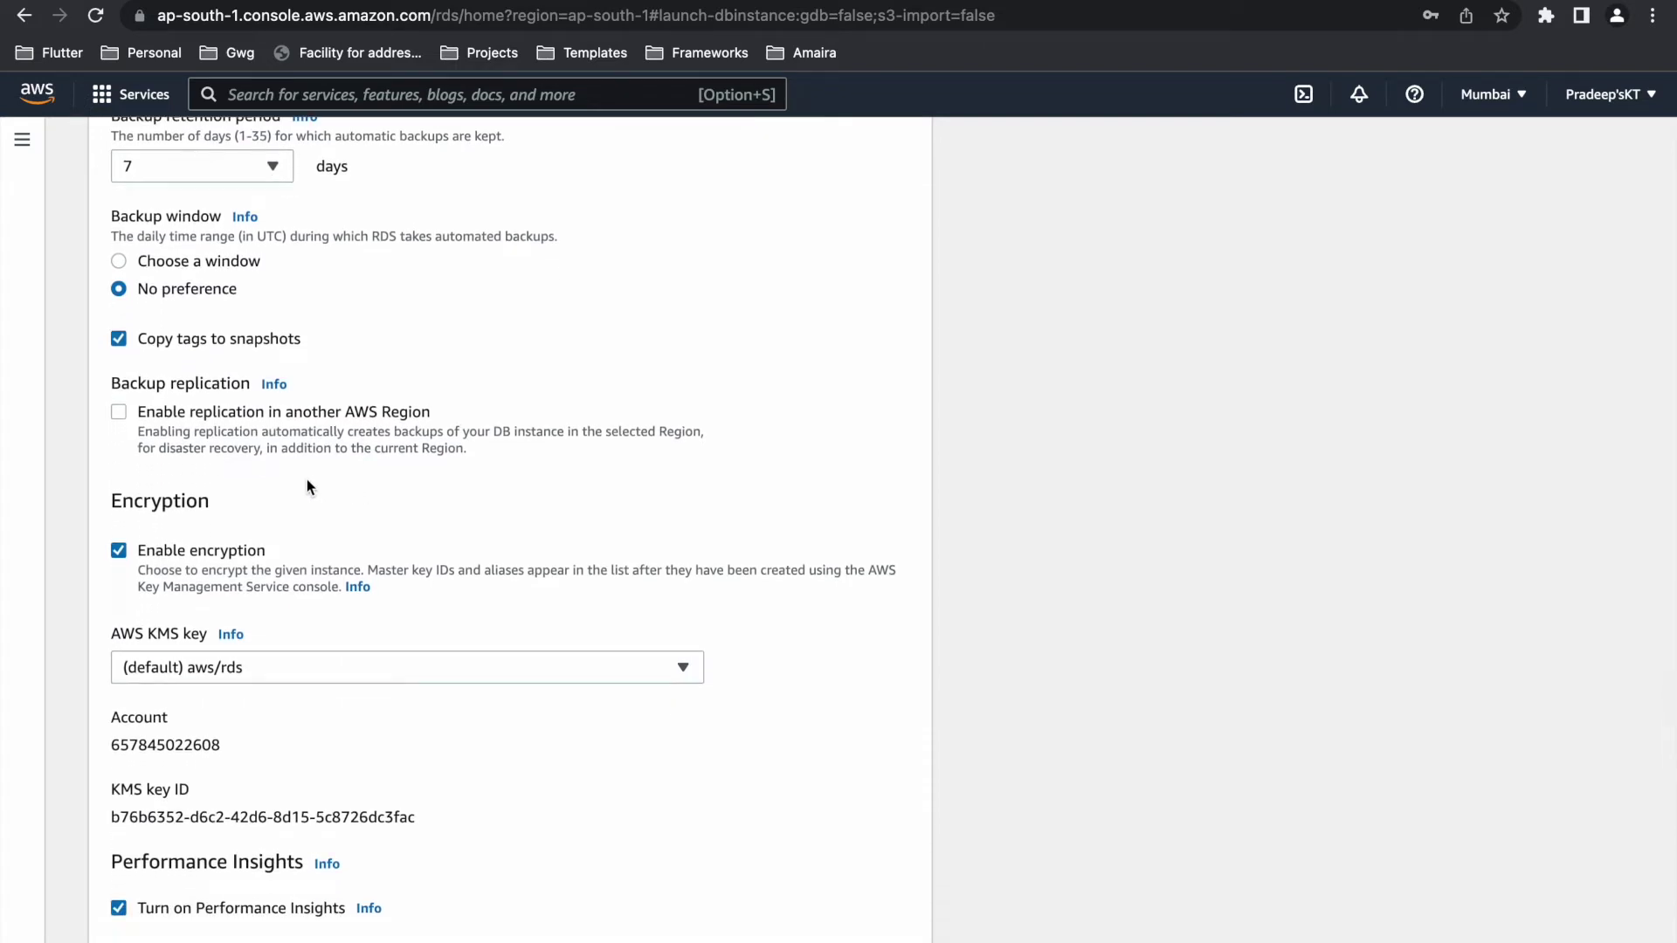
scroll(306, 487, "down", 2)
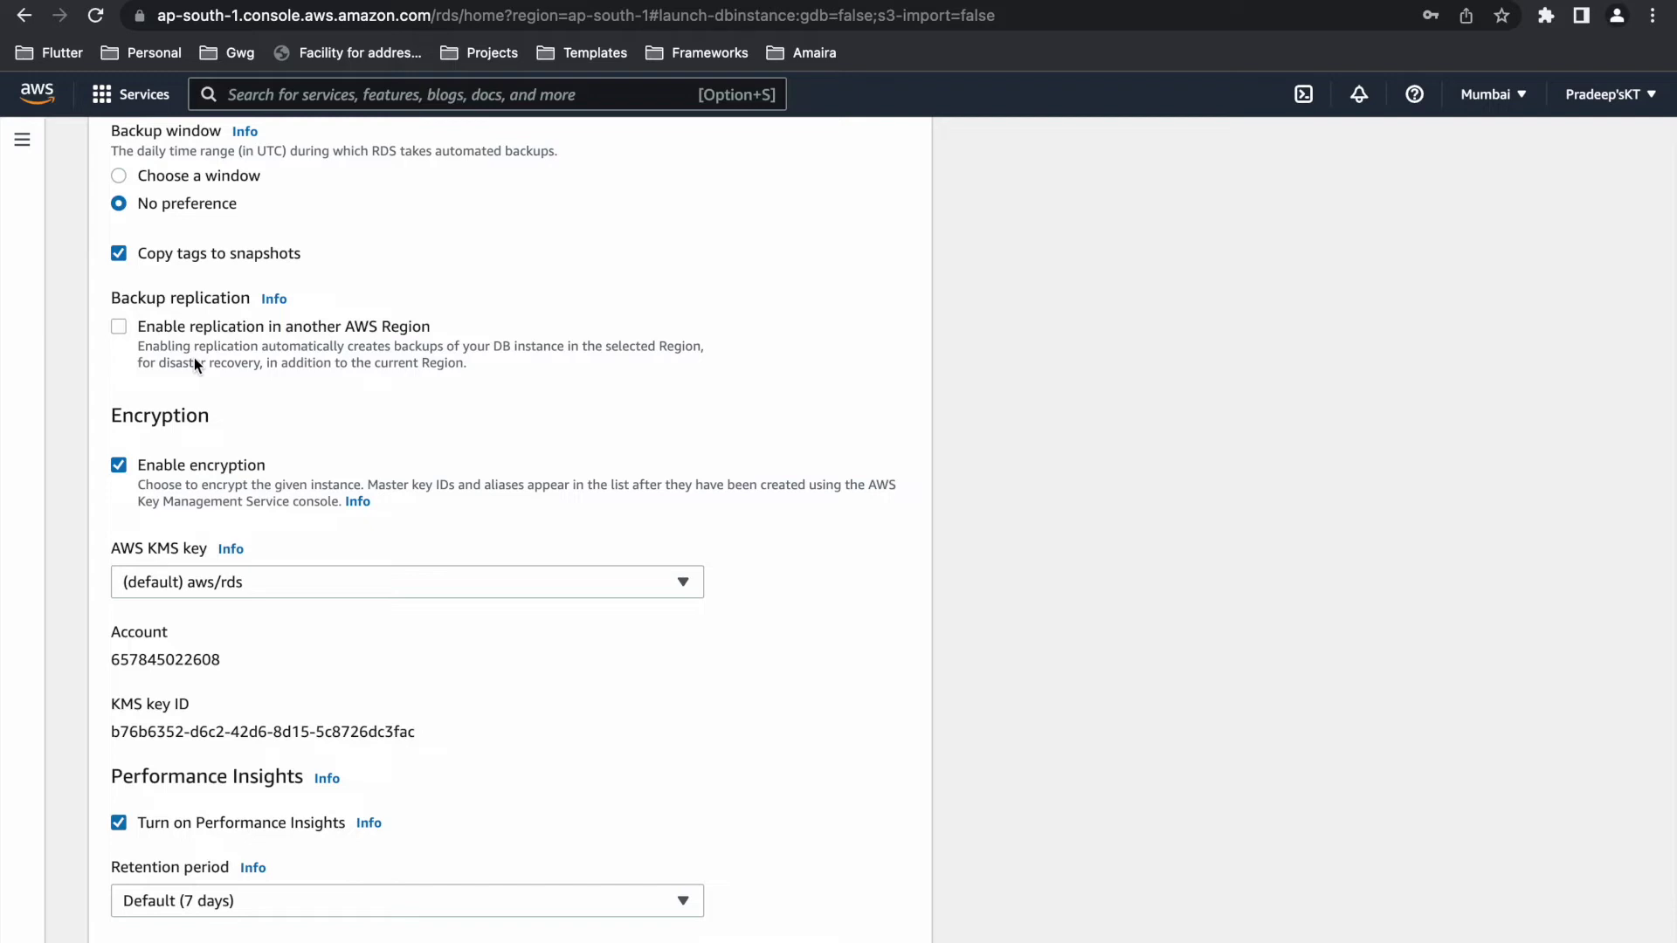
scroll(194, 359, "down", 2)
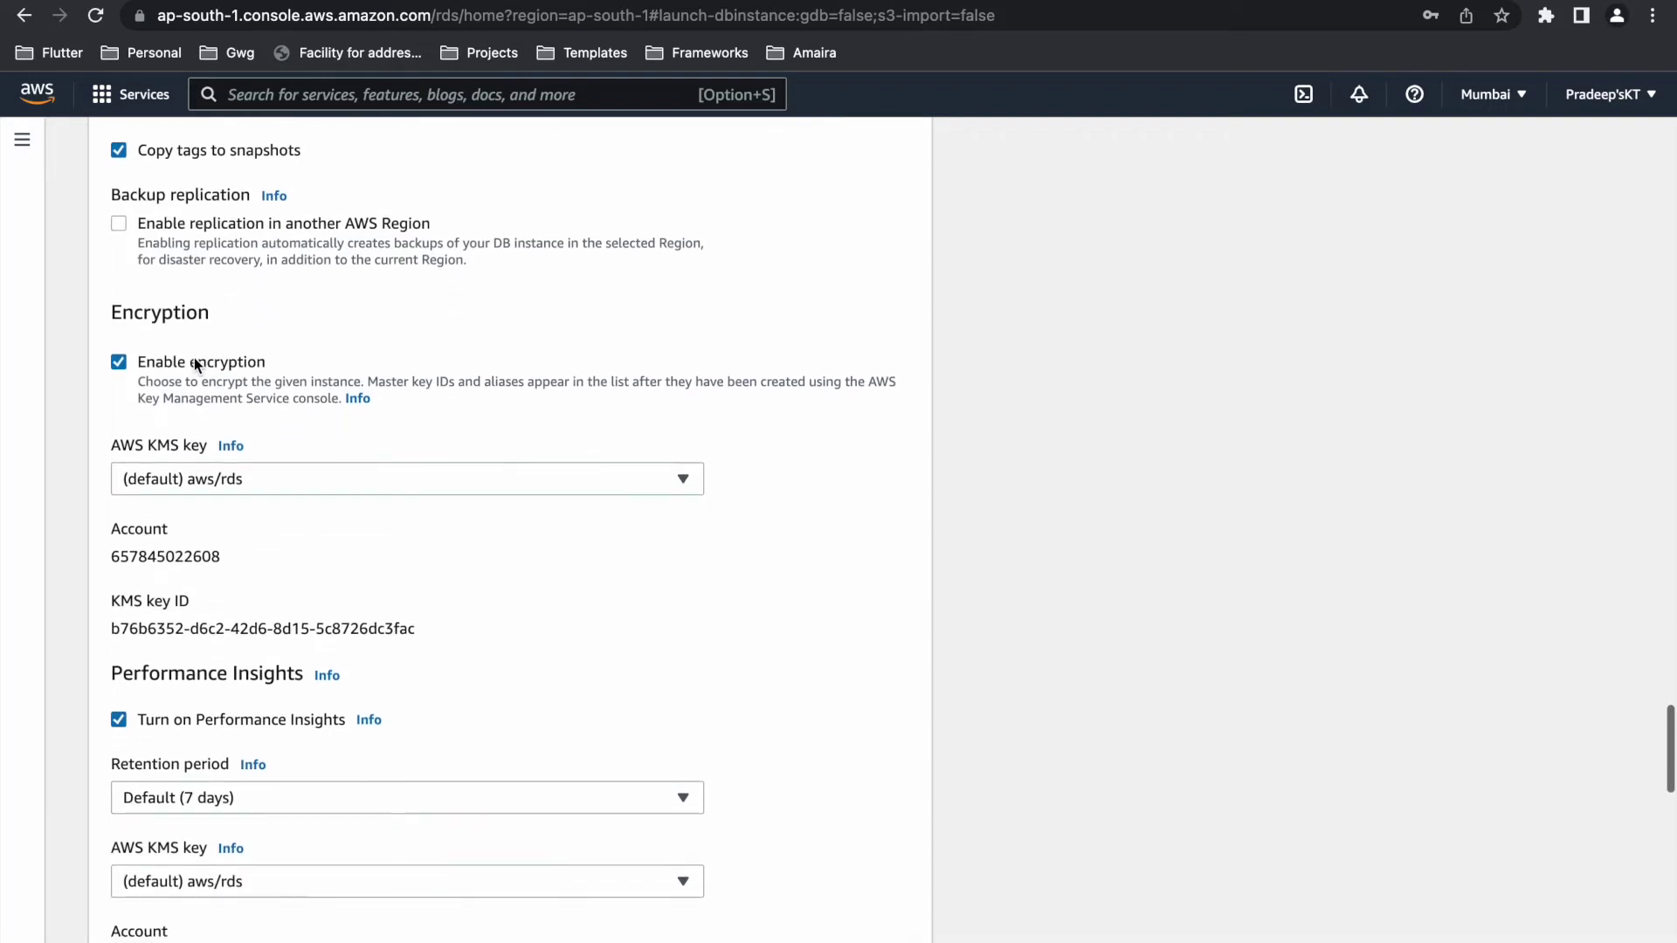
scroll(251, 405, "down", 5)
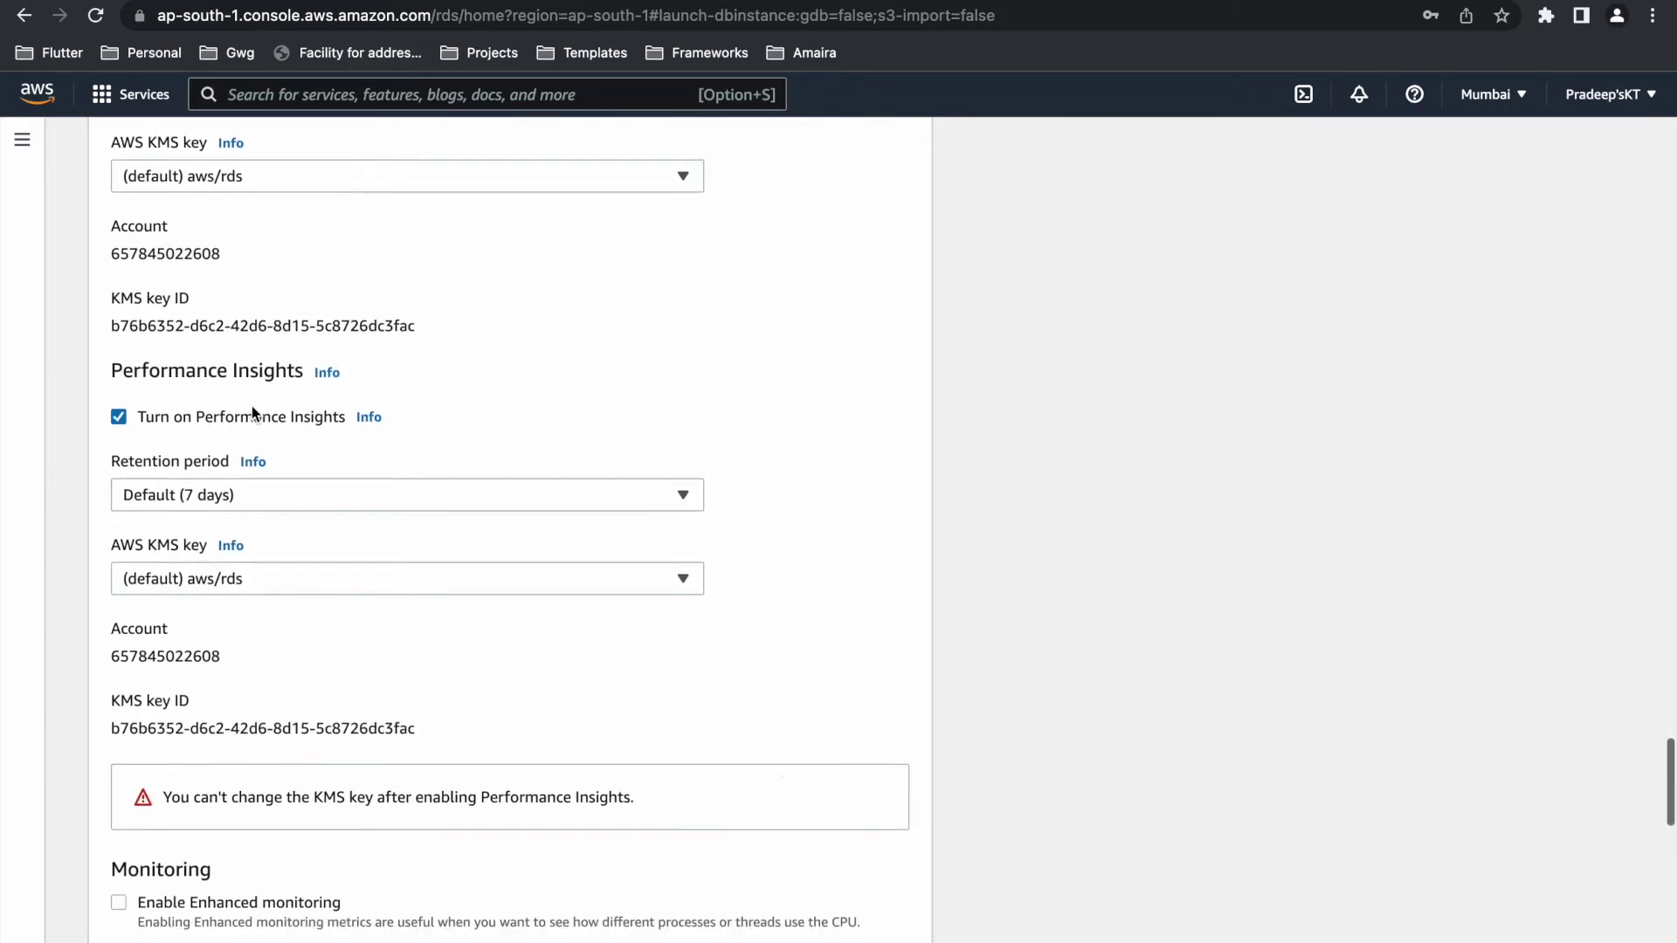
scroll(253, 409, "down", 4)
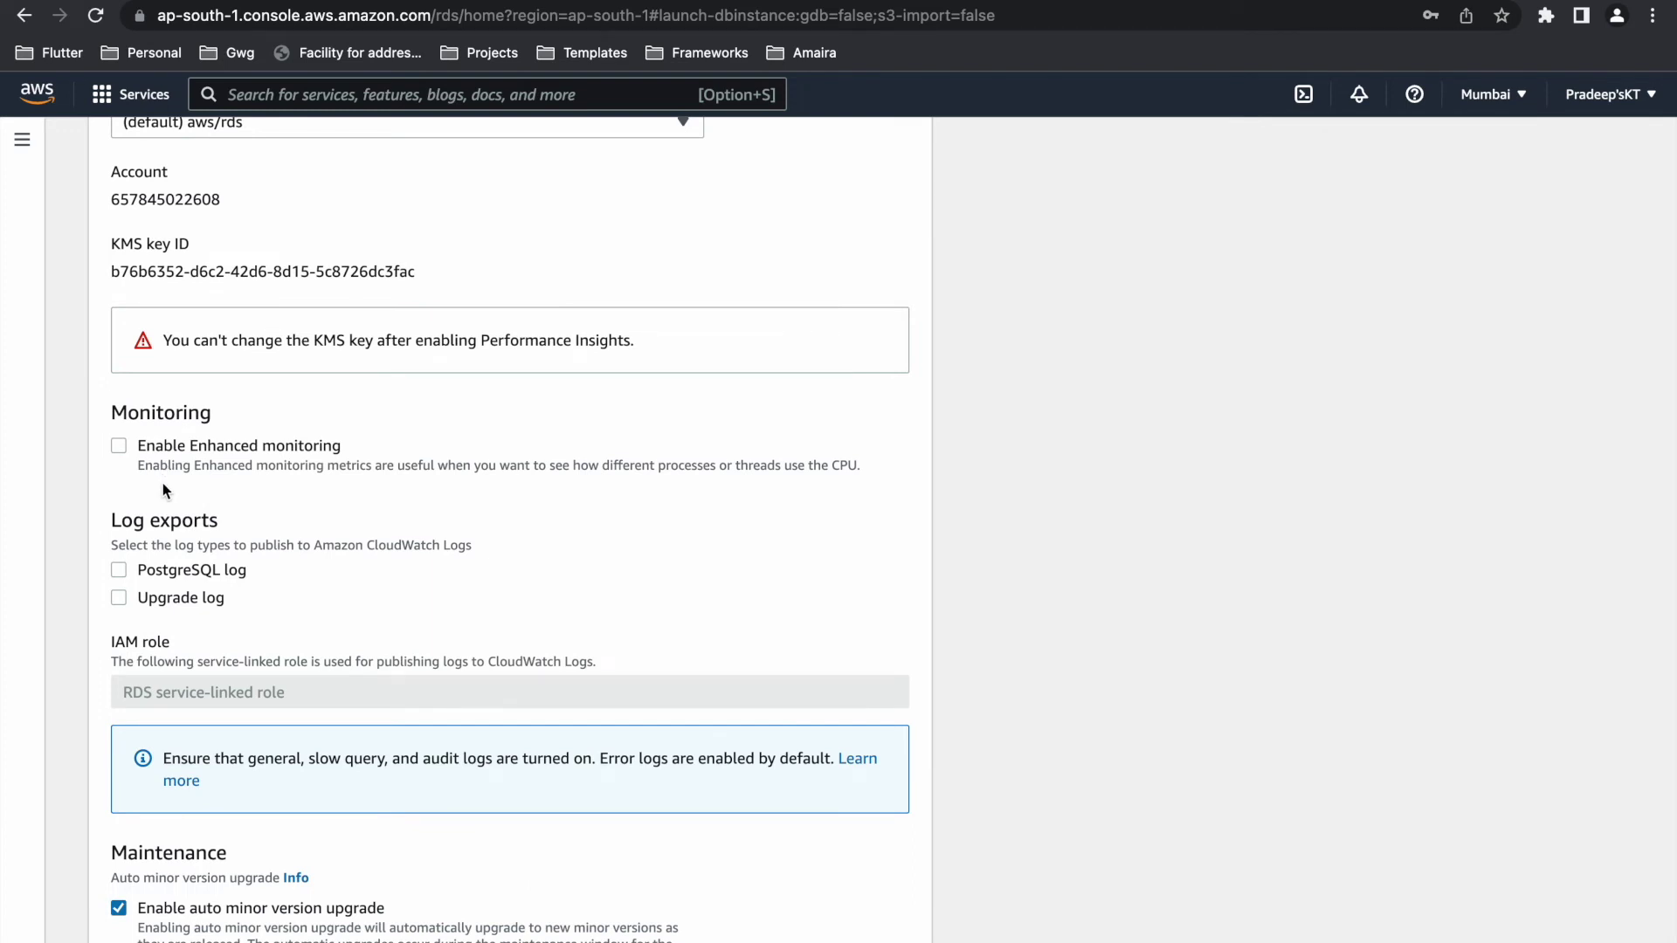
left_click(119, 446)
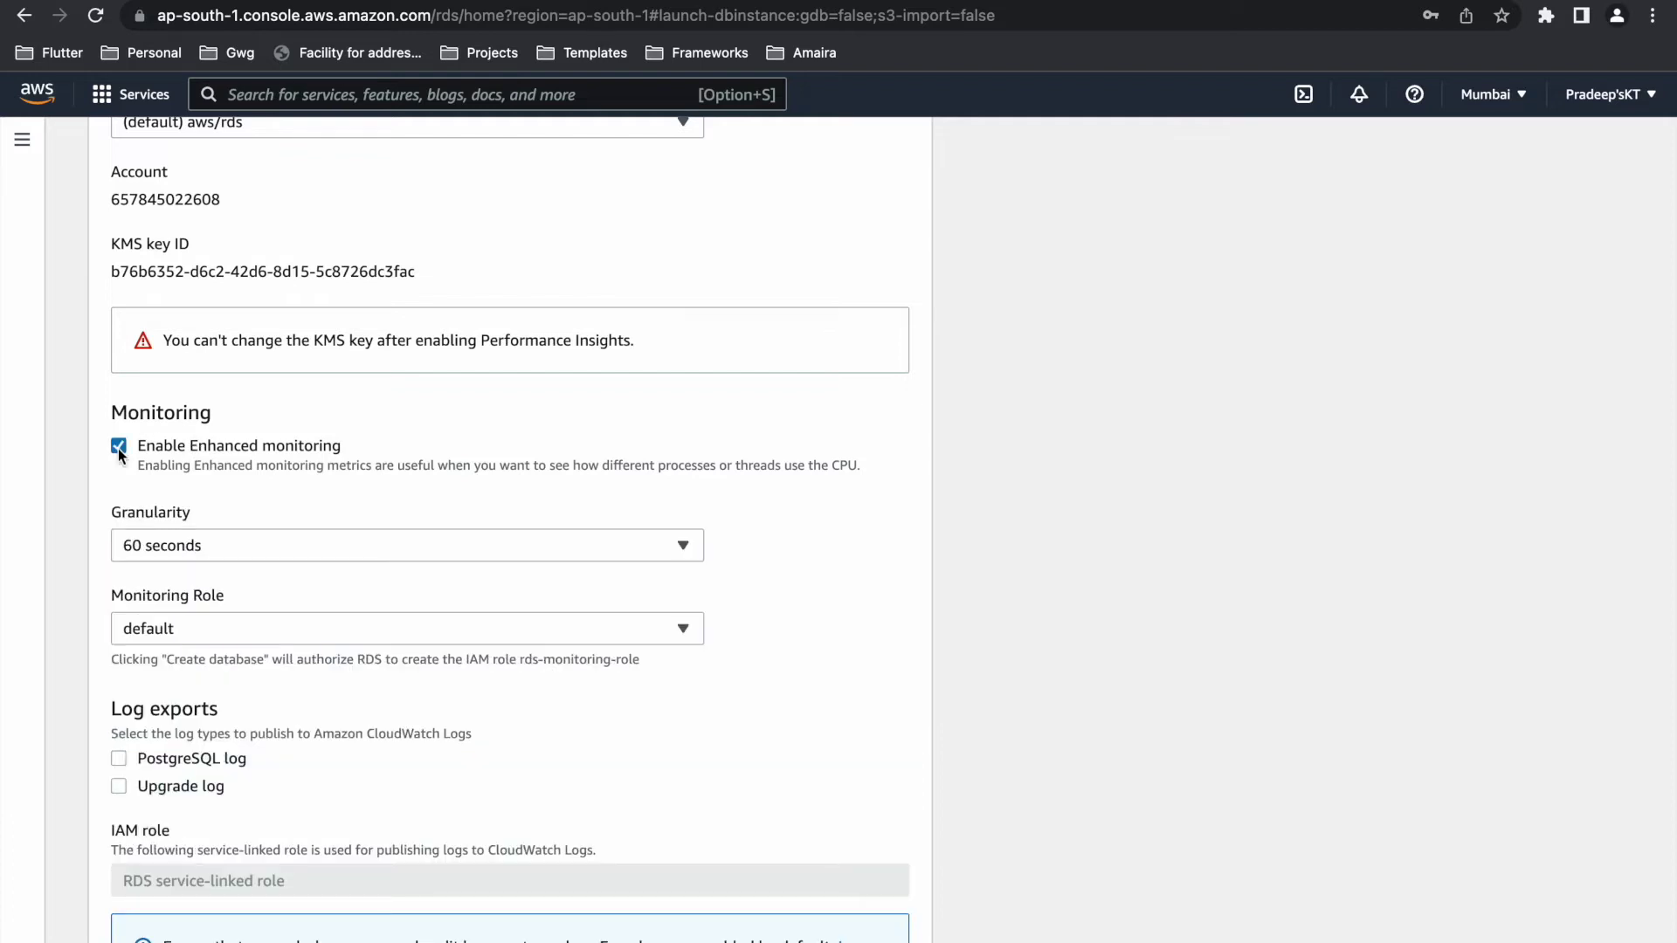
left_click(119, 446)
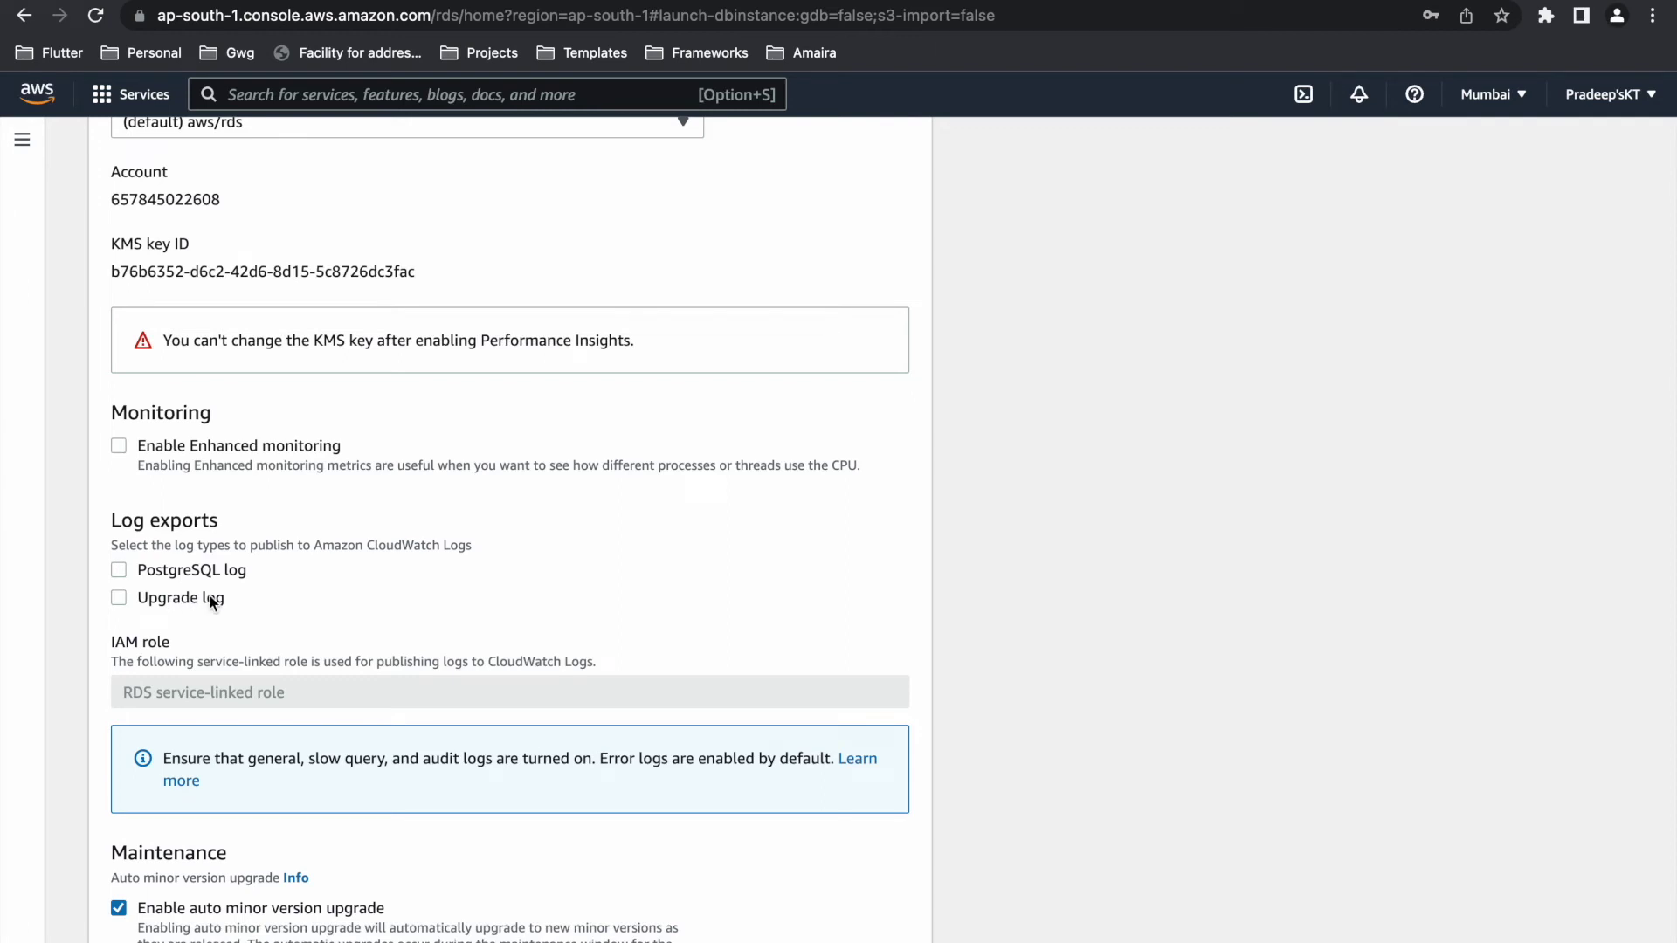
left_click(118, 571)
scroll(392, 589, "down", 2)
scroll(393, 596, "down", 5)
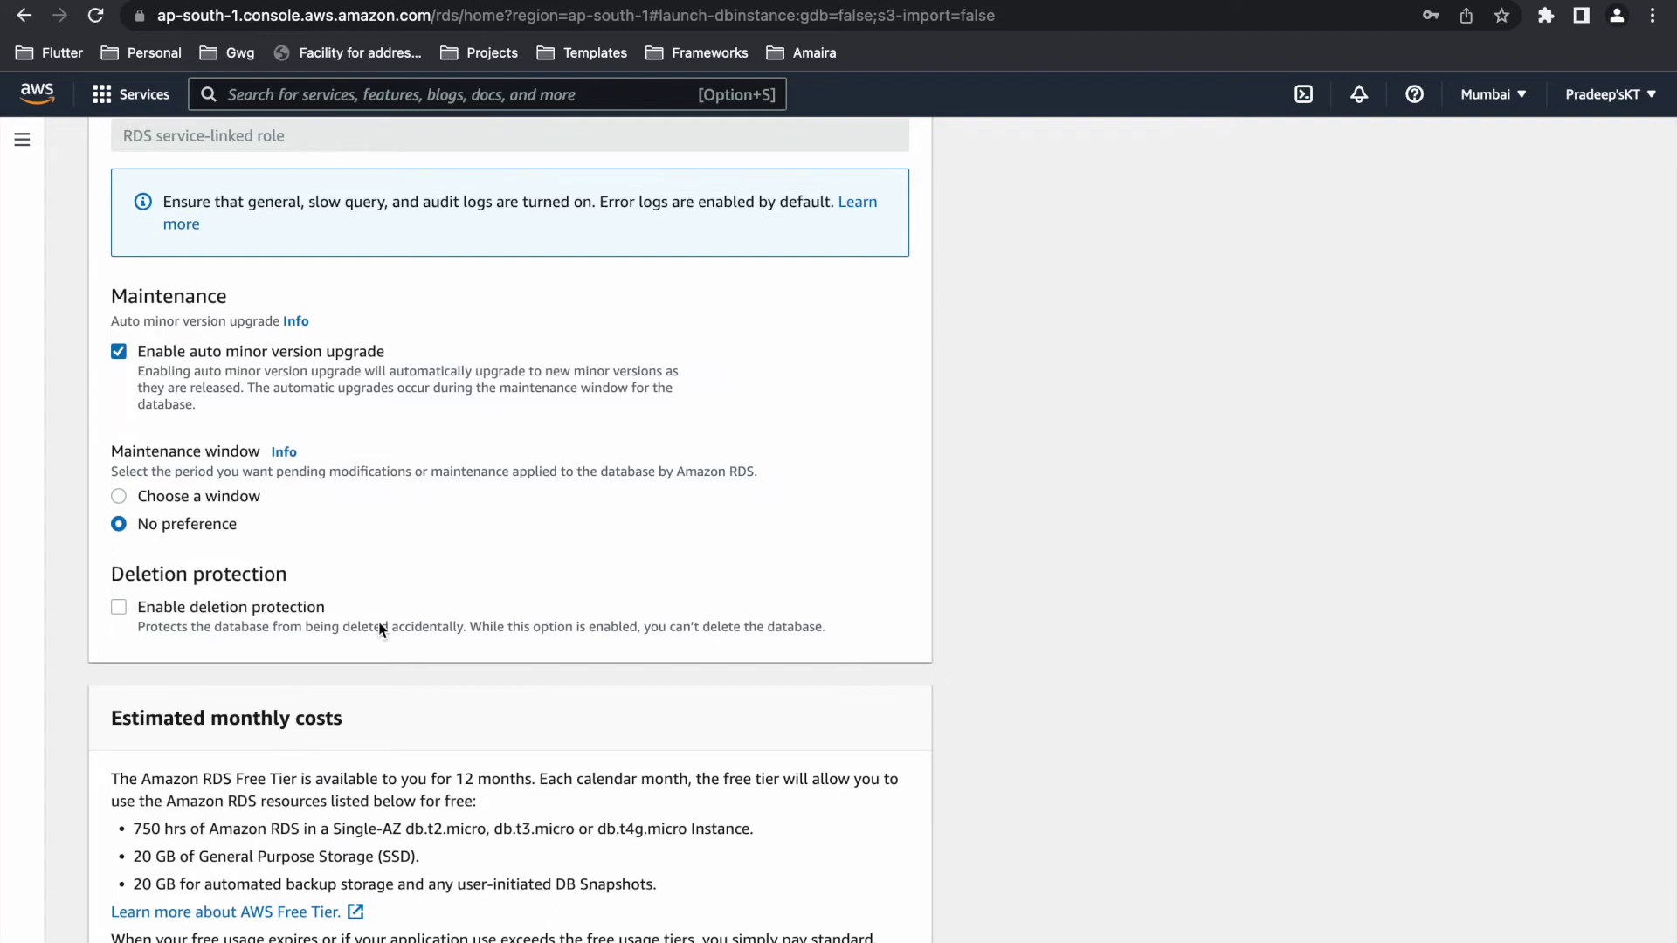
scroll(381, 629, "down", 5)
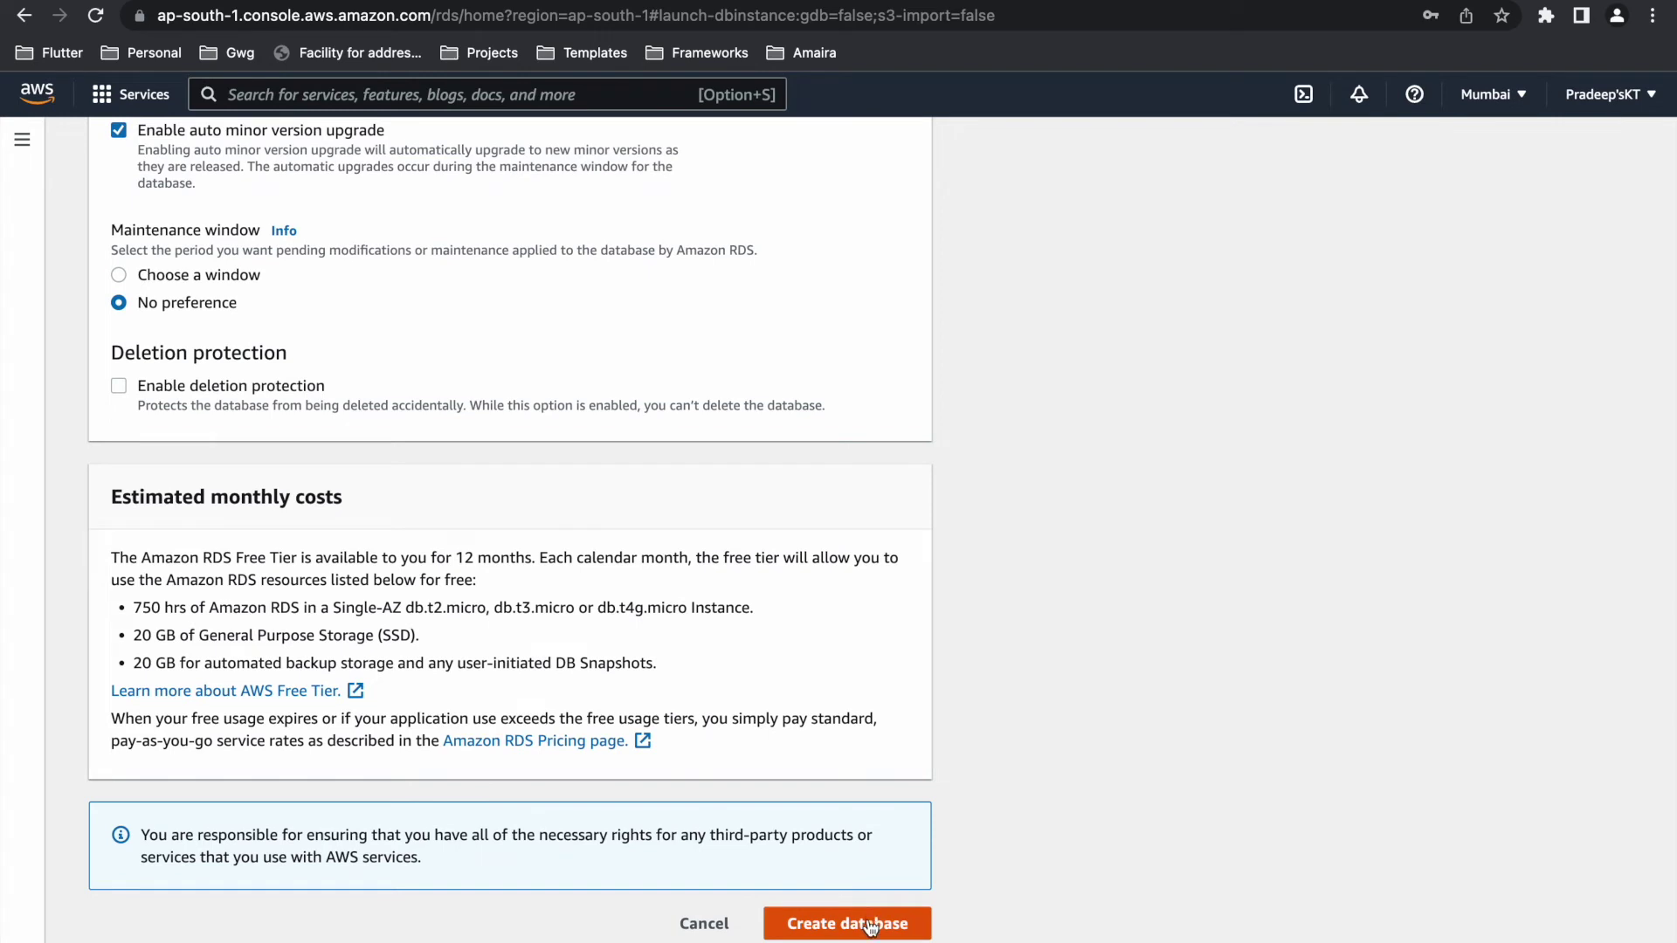
Create the database, reload until arivu shows Available, then open its details.
left_click(870, 927)
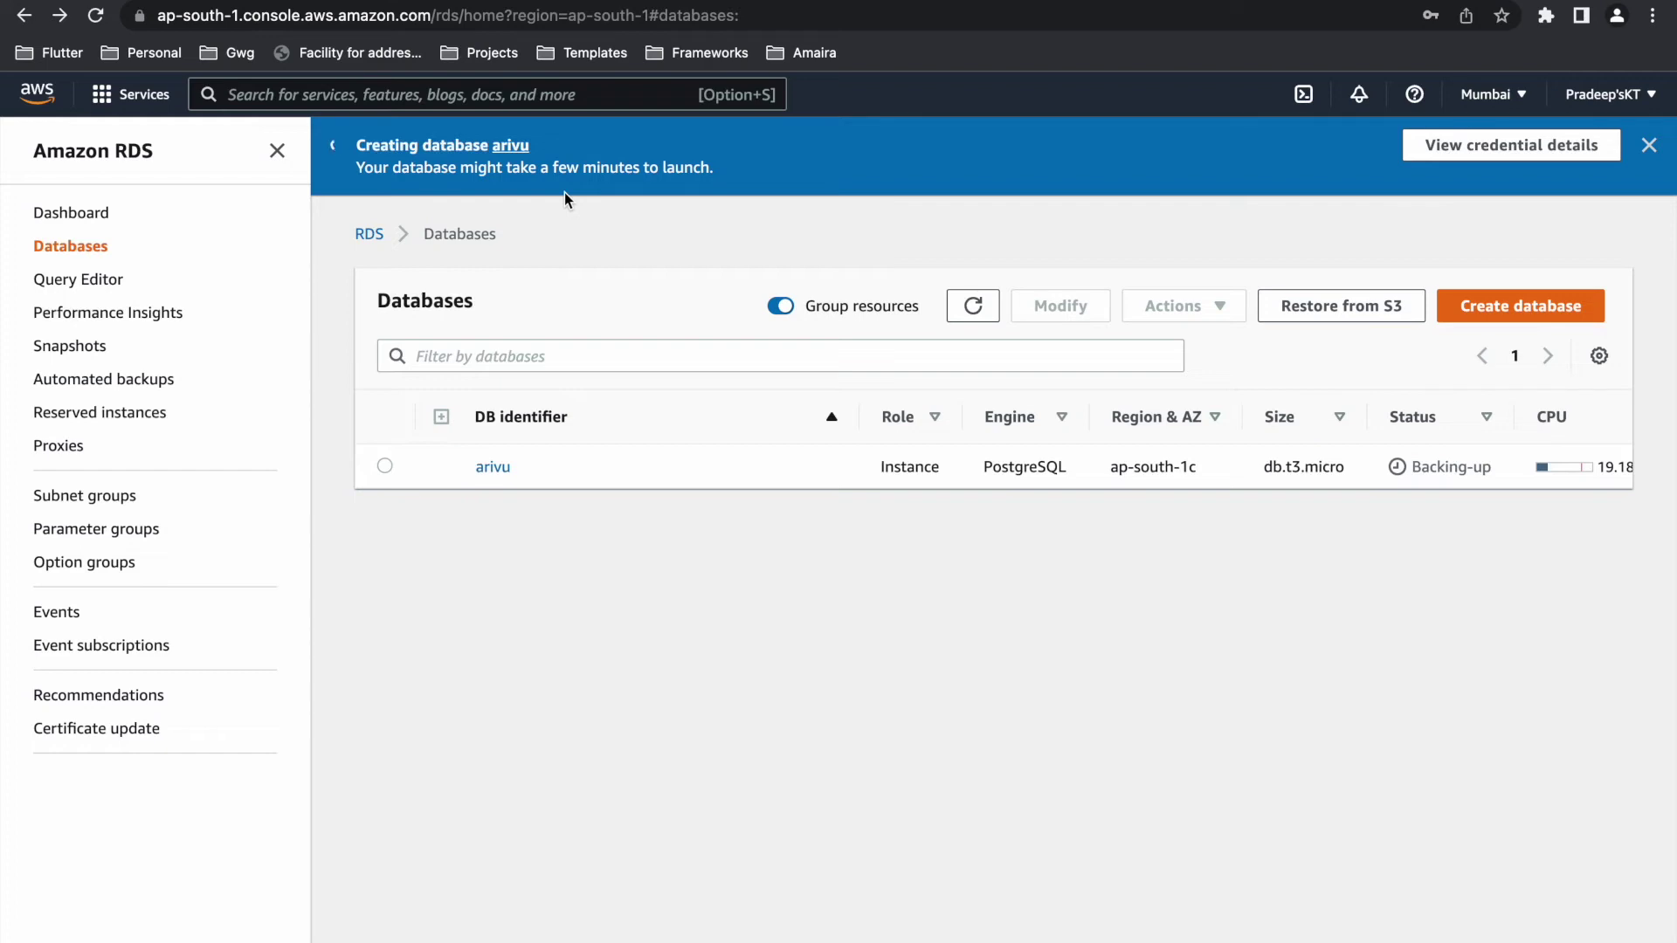
key("super+r")
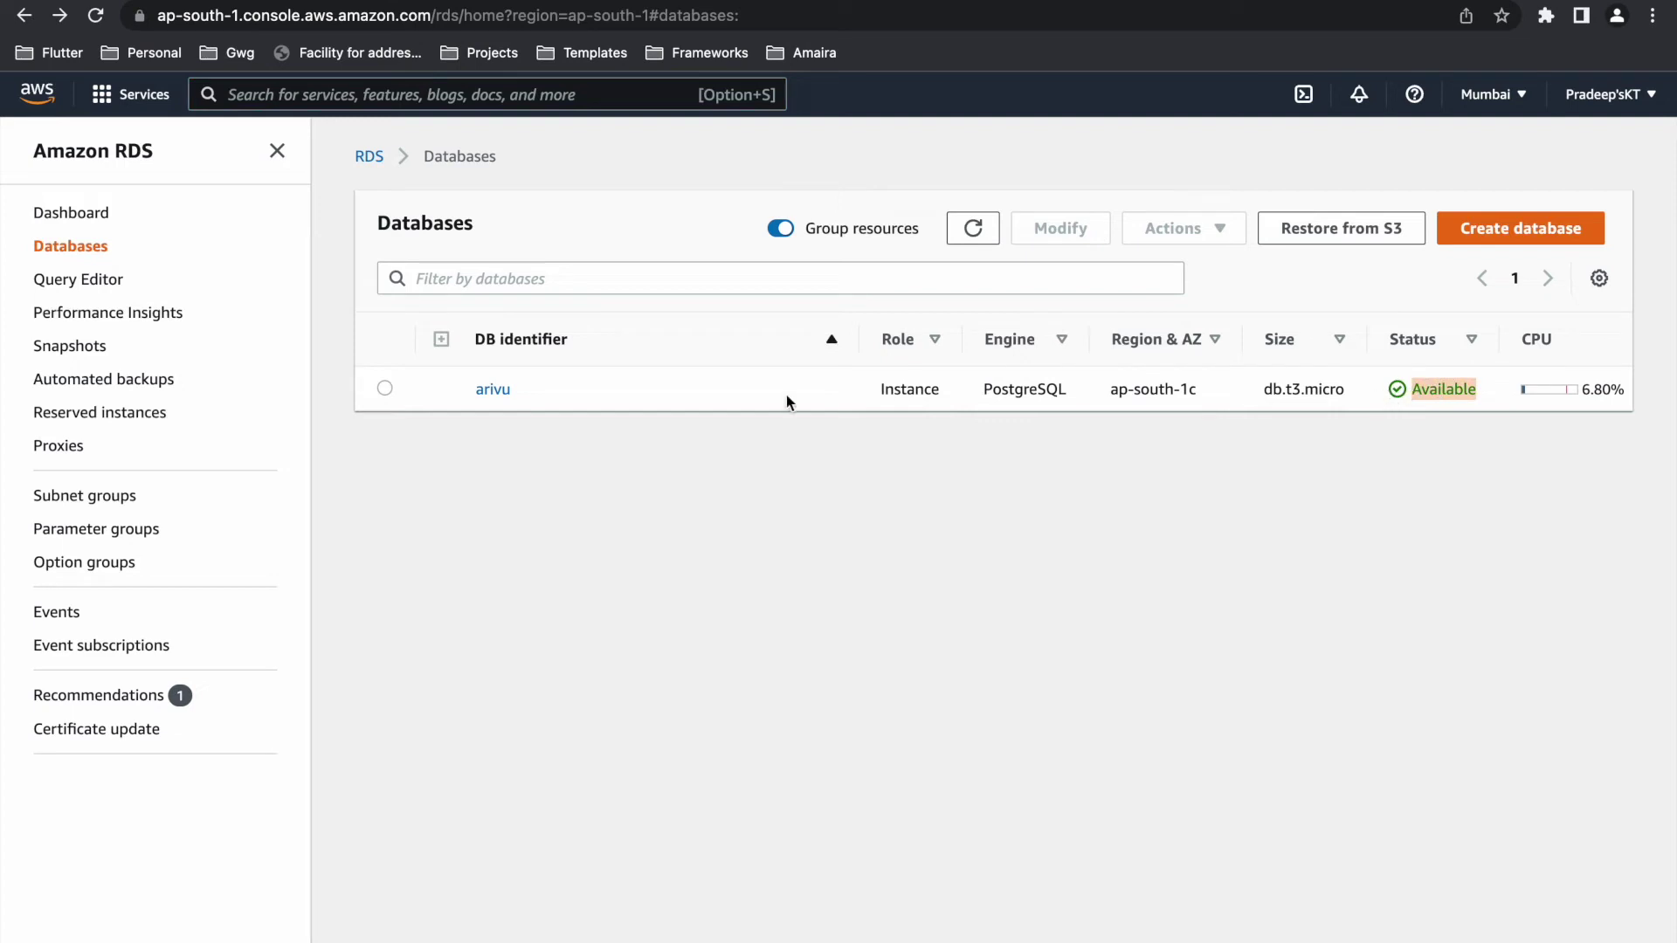
left_click(495, 390)
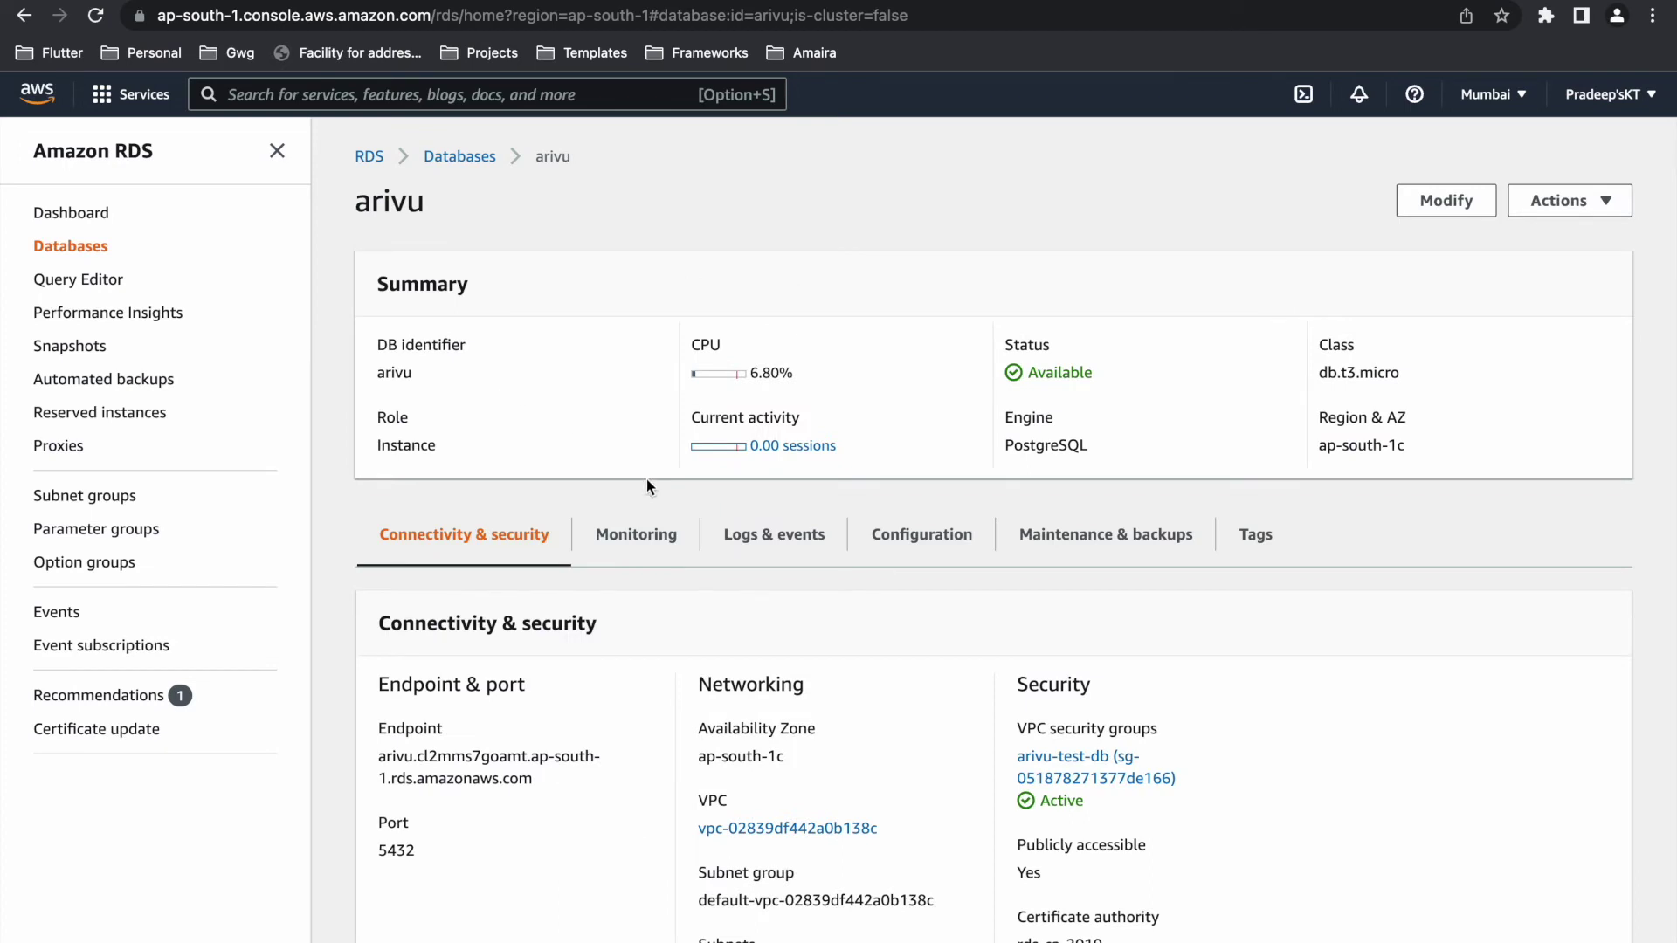
Select the arivu endpoint, port 5432 and the arivu-test-db security group name.
scroll(566, 662, "down", 3)
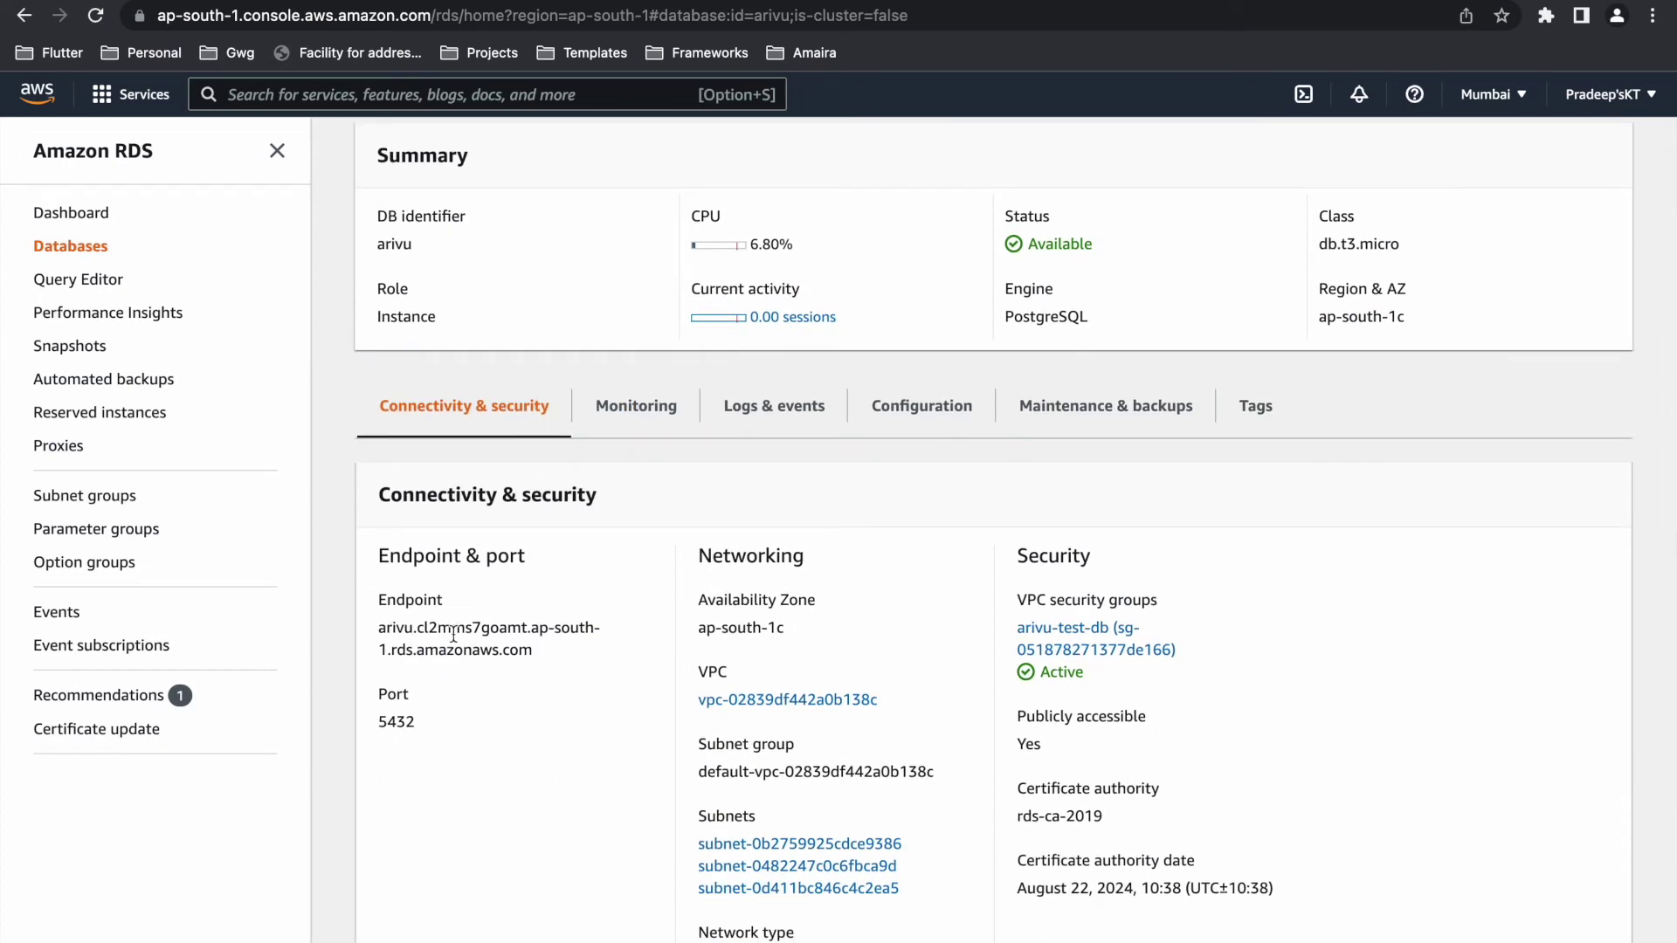
left_click_drag(533, 657, 381, 631)
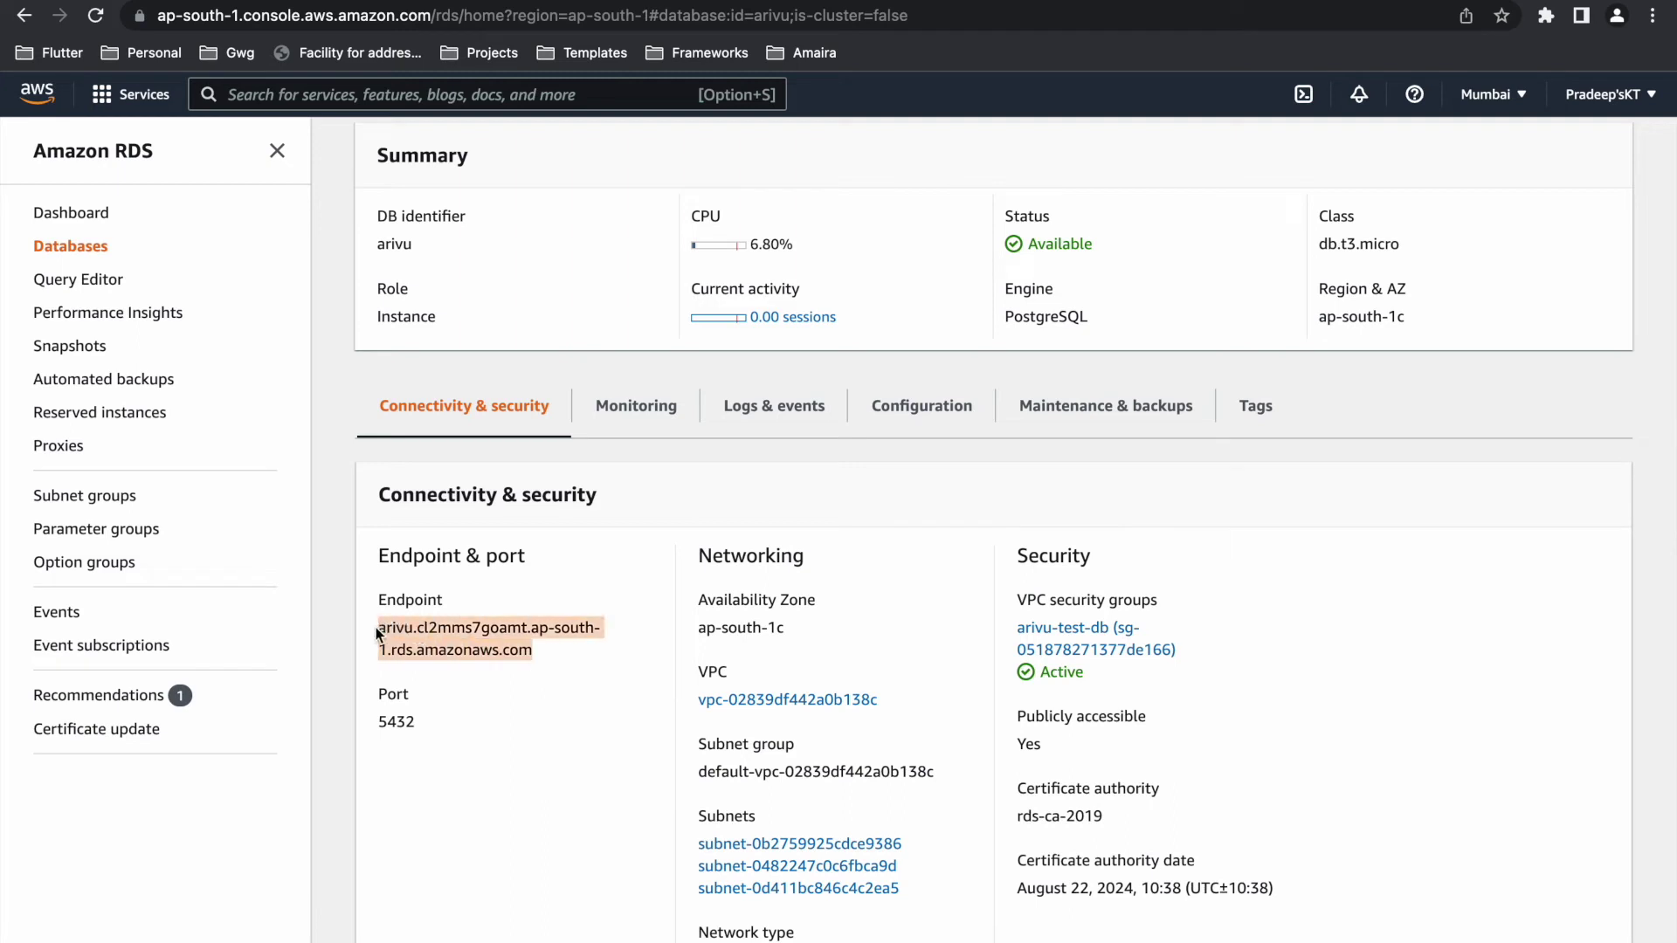
double_click(396, 722)
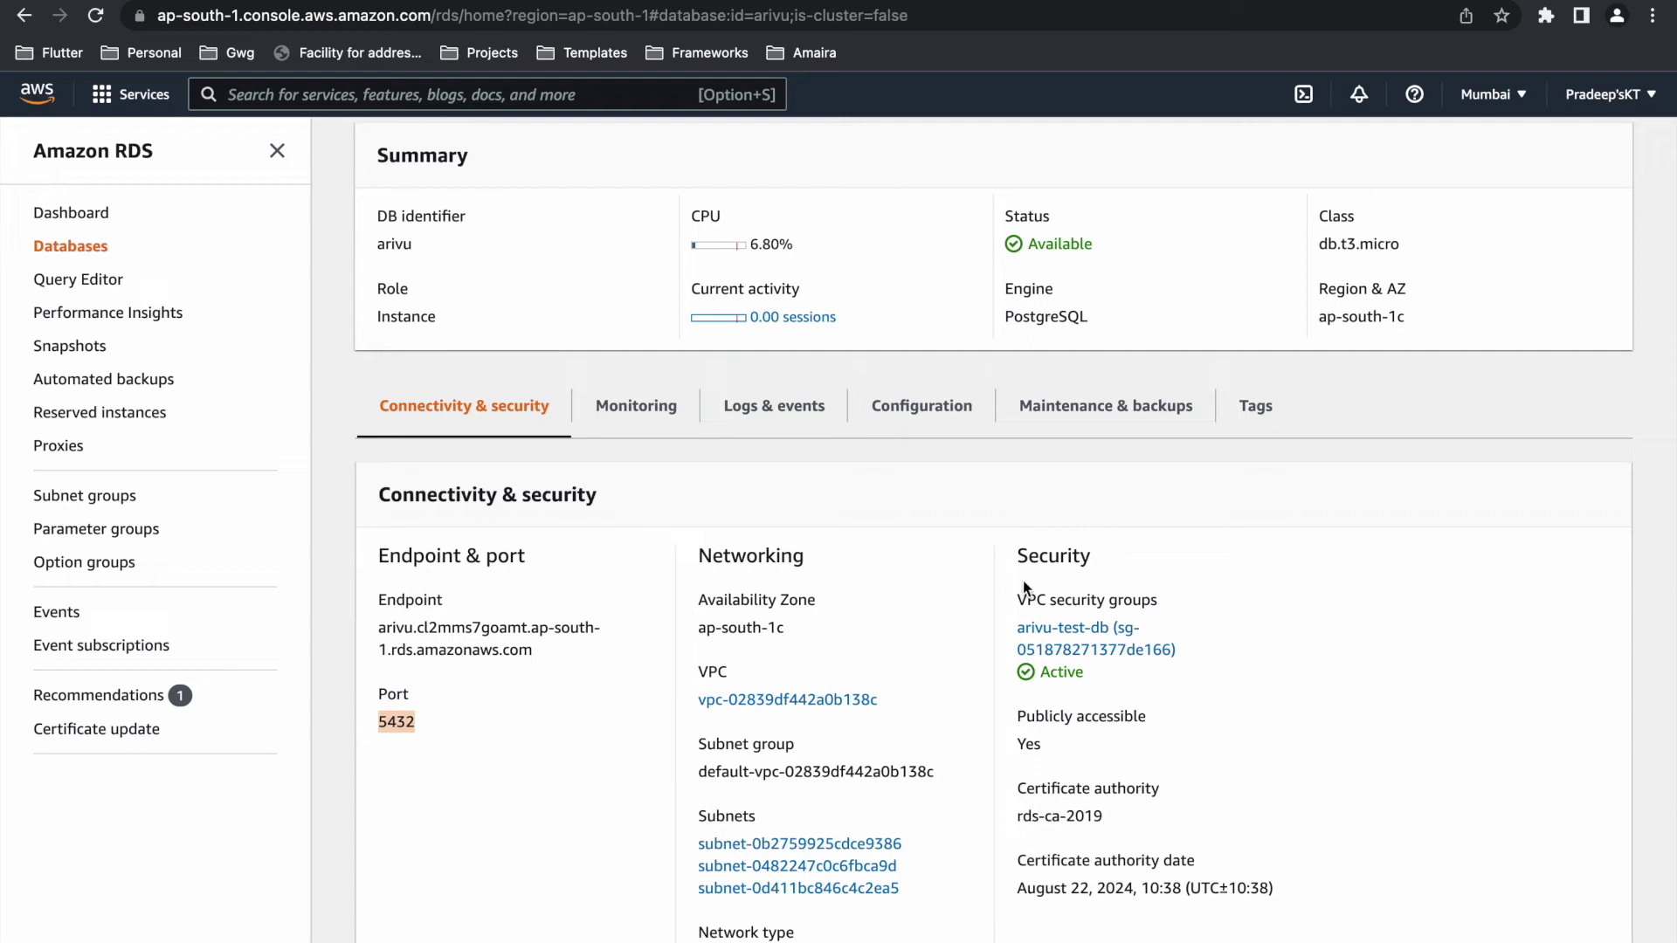
left_click_drag(1179, 651, 1017, 627)
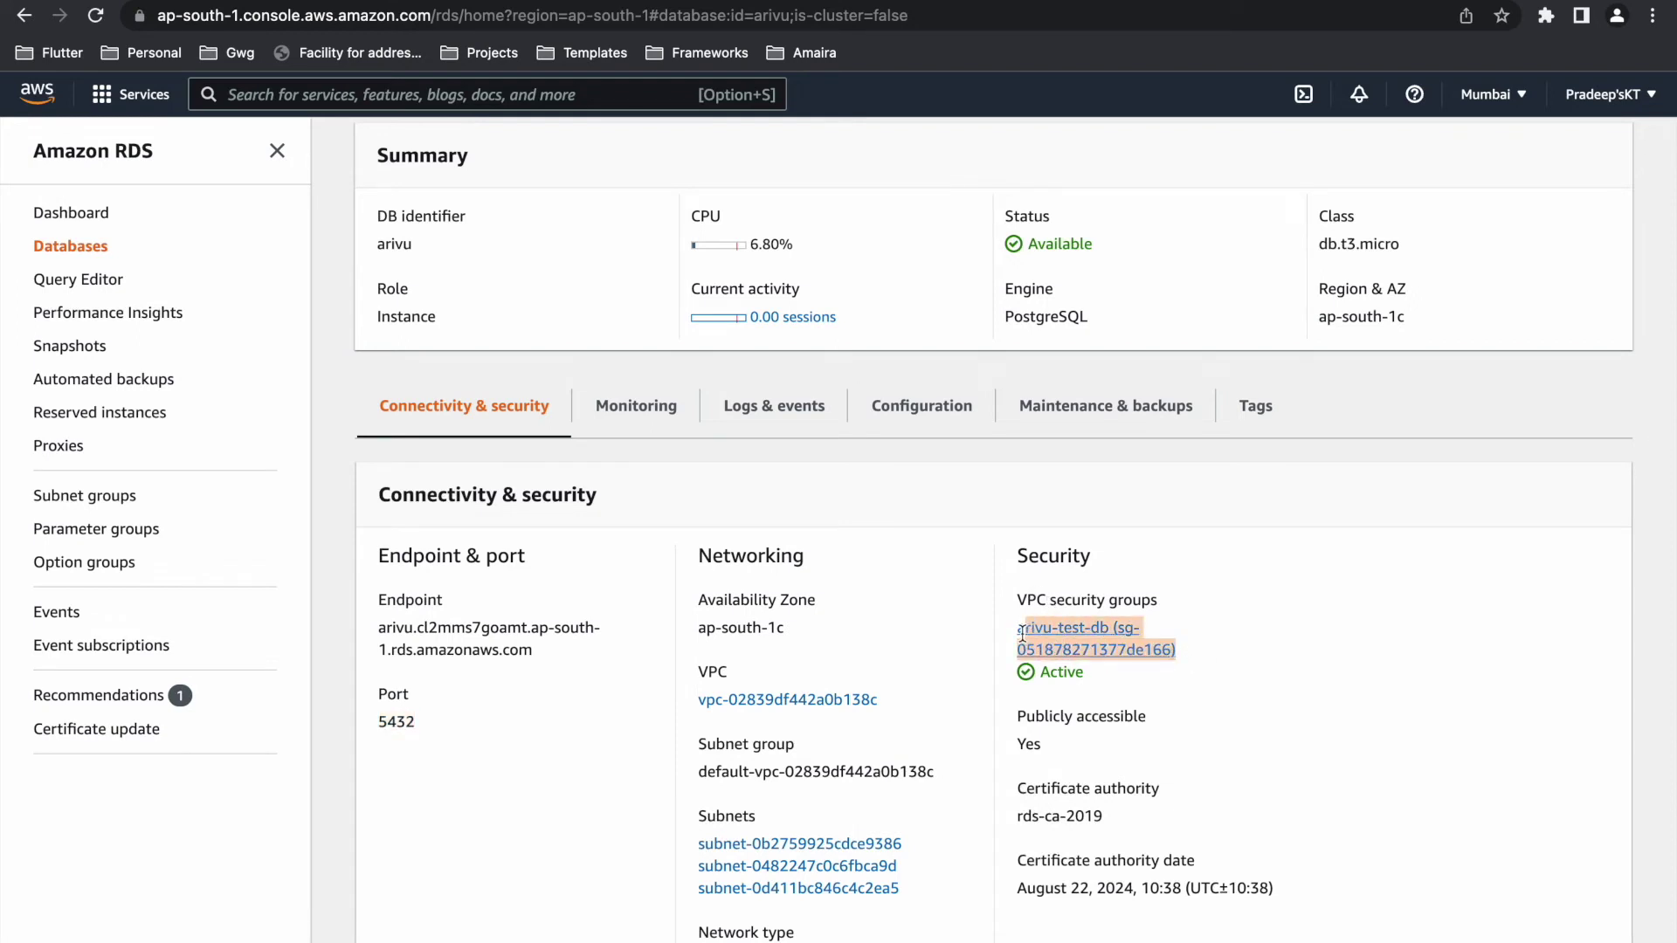
left_click(1214, 576)
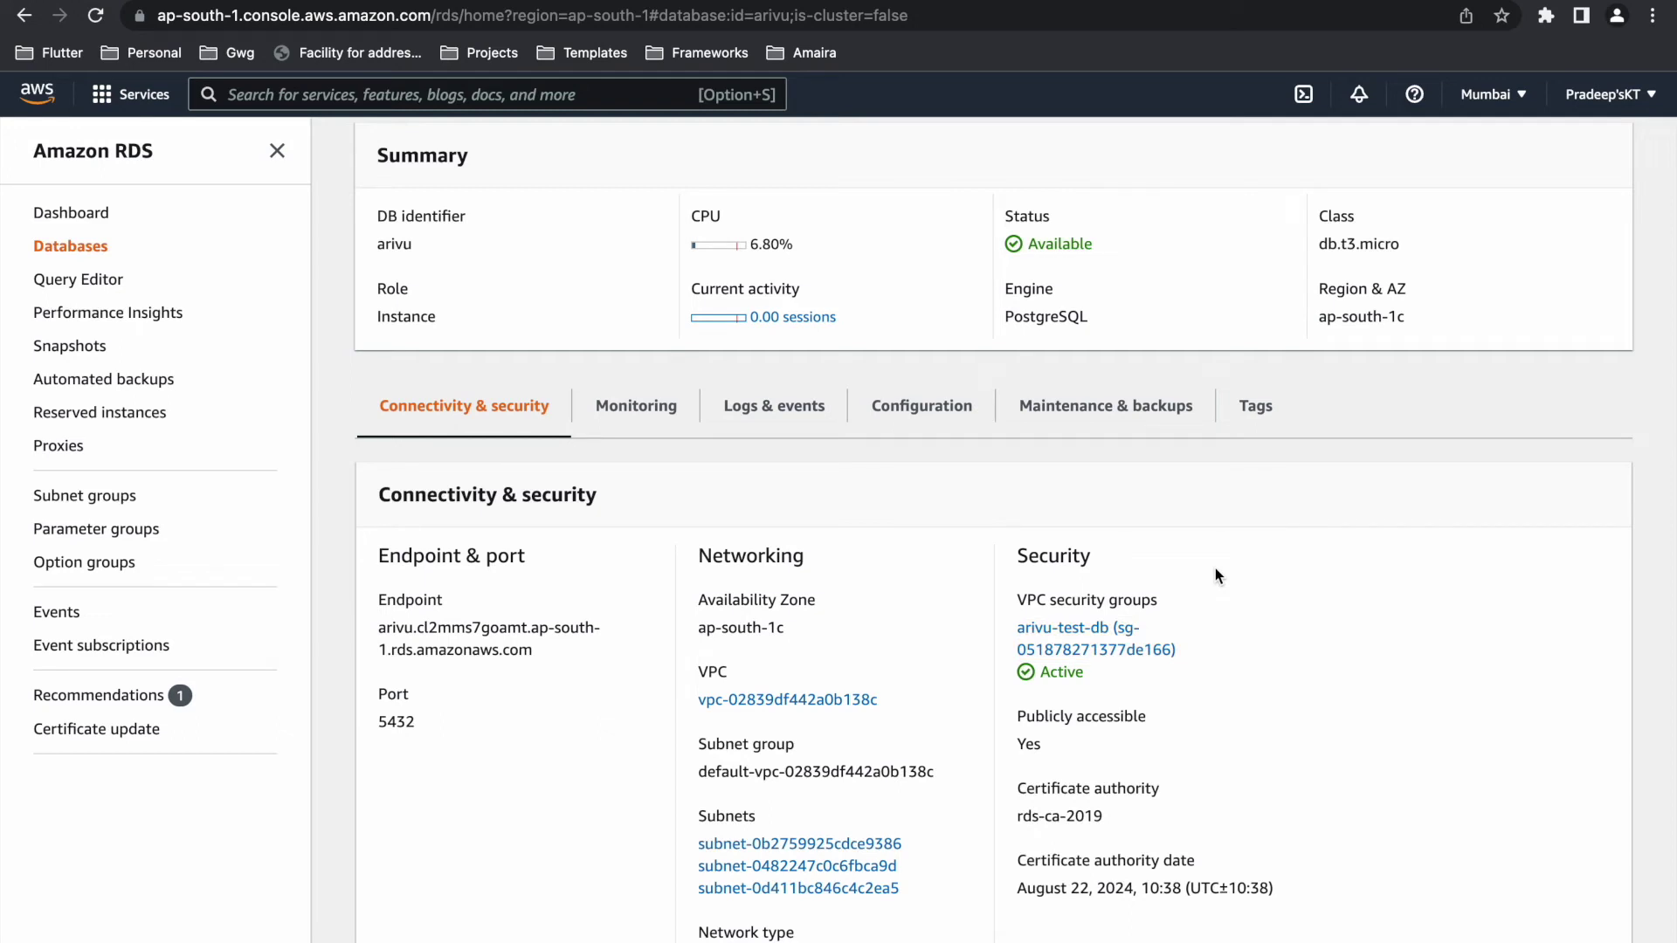
Open the arivu-test-db security group from the database page and edit its inbound rules.
left_click(1116, 632)
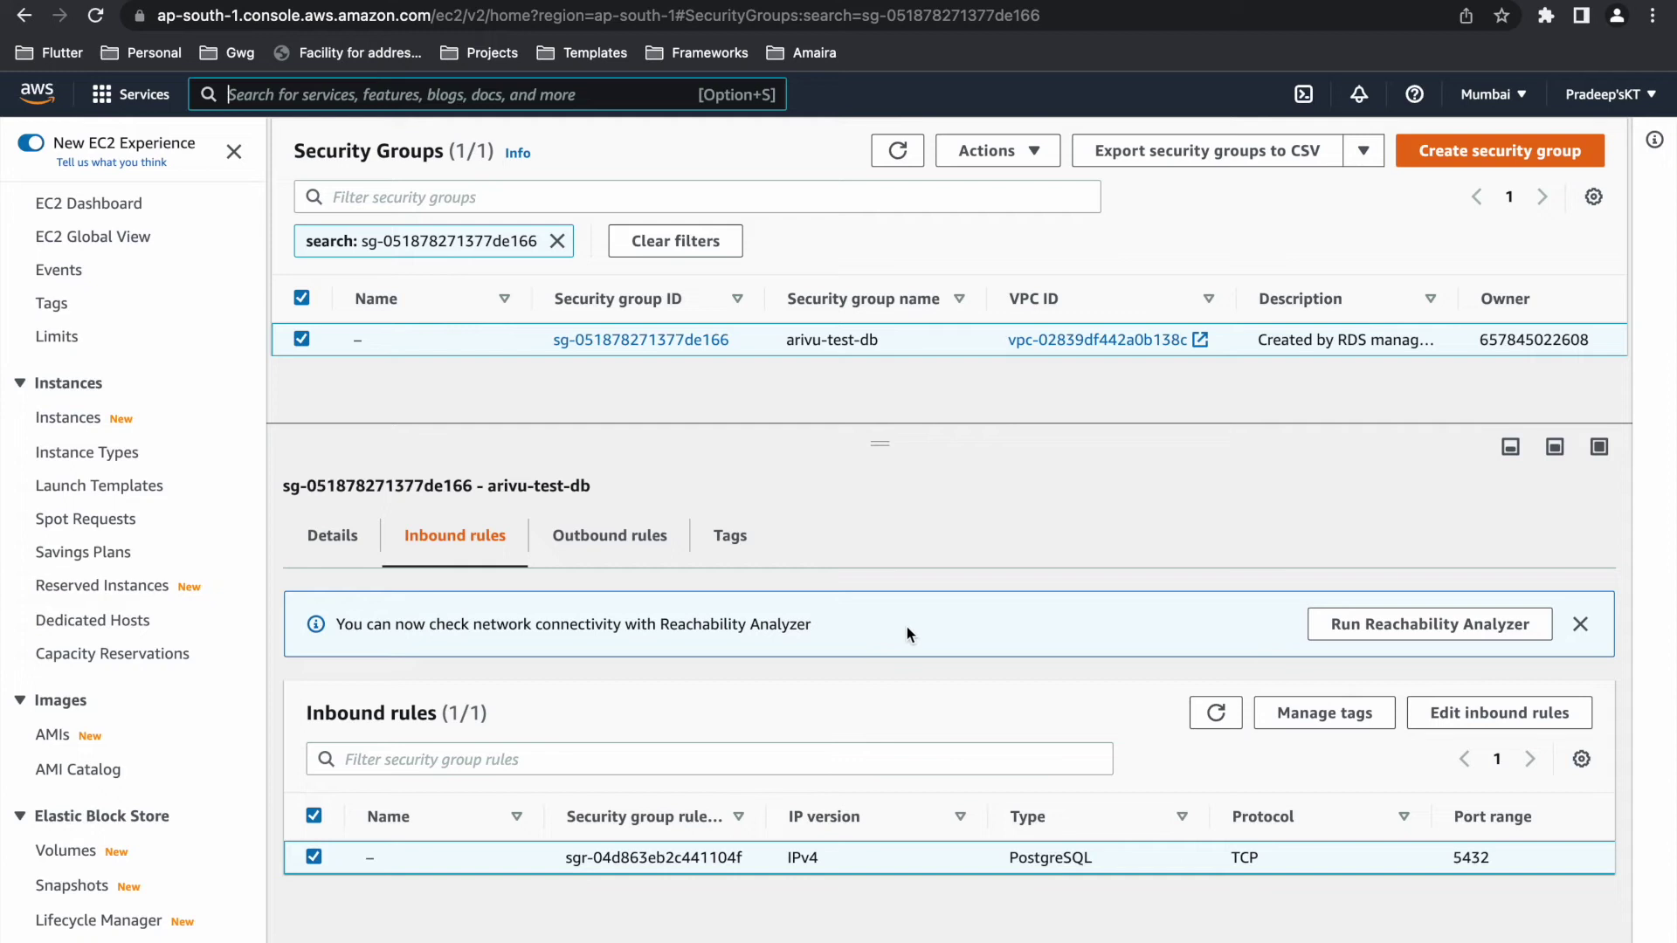
left_click(23, 15)
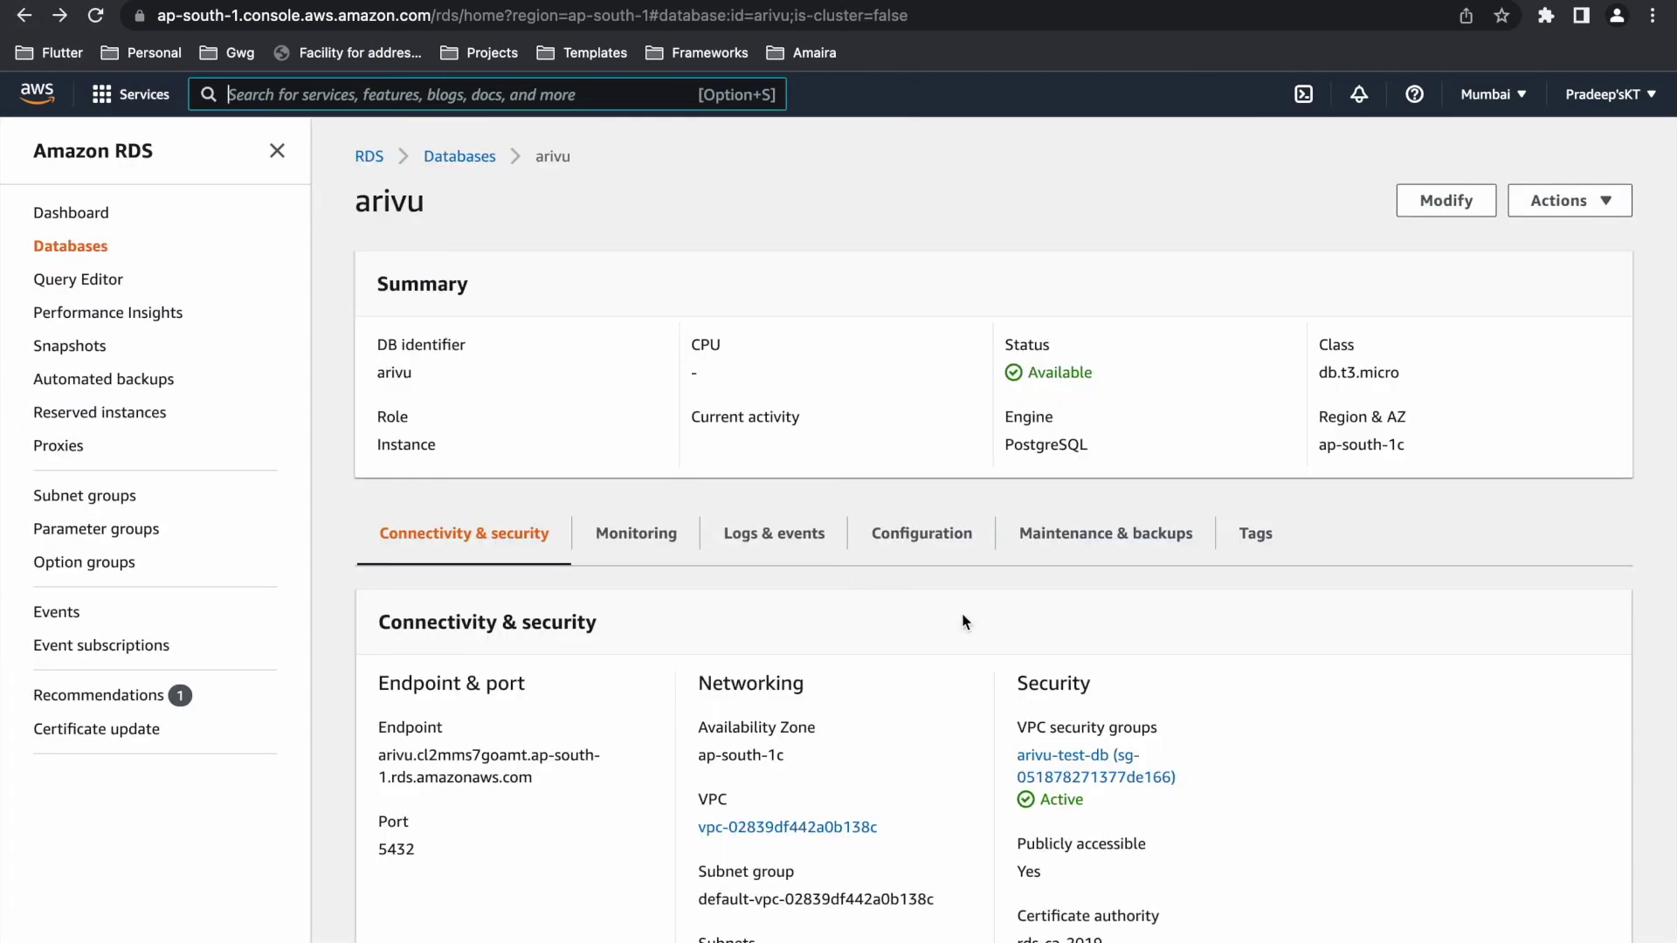
scroll(963, 622, "down", 1)
left_click(1092, 700)
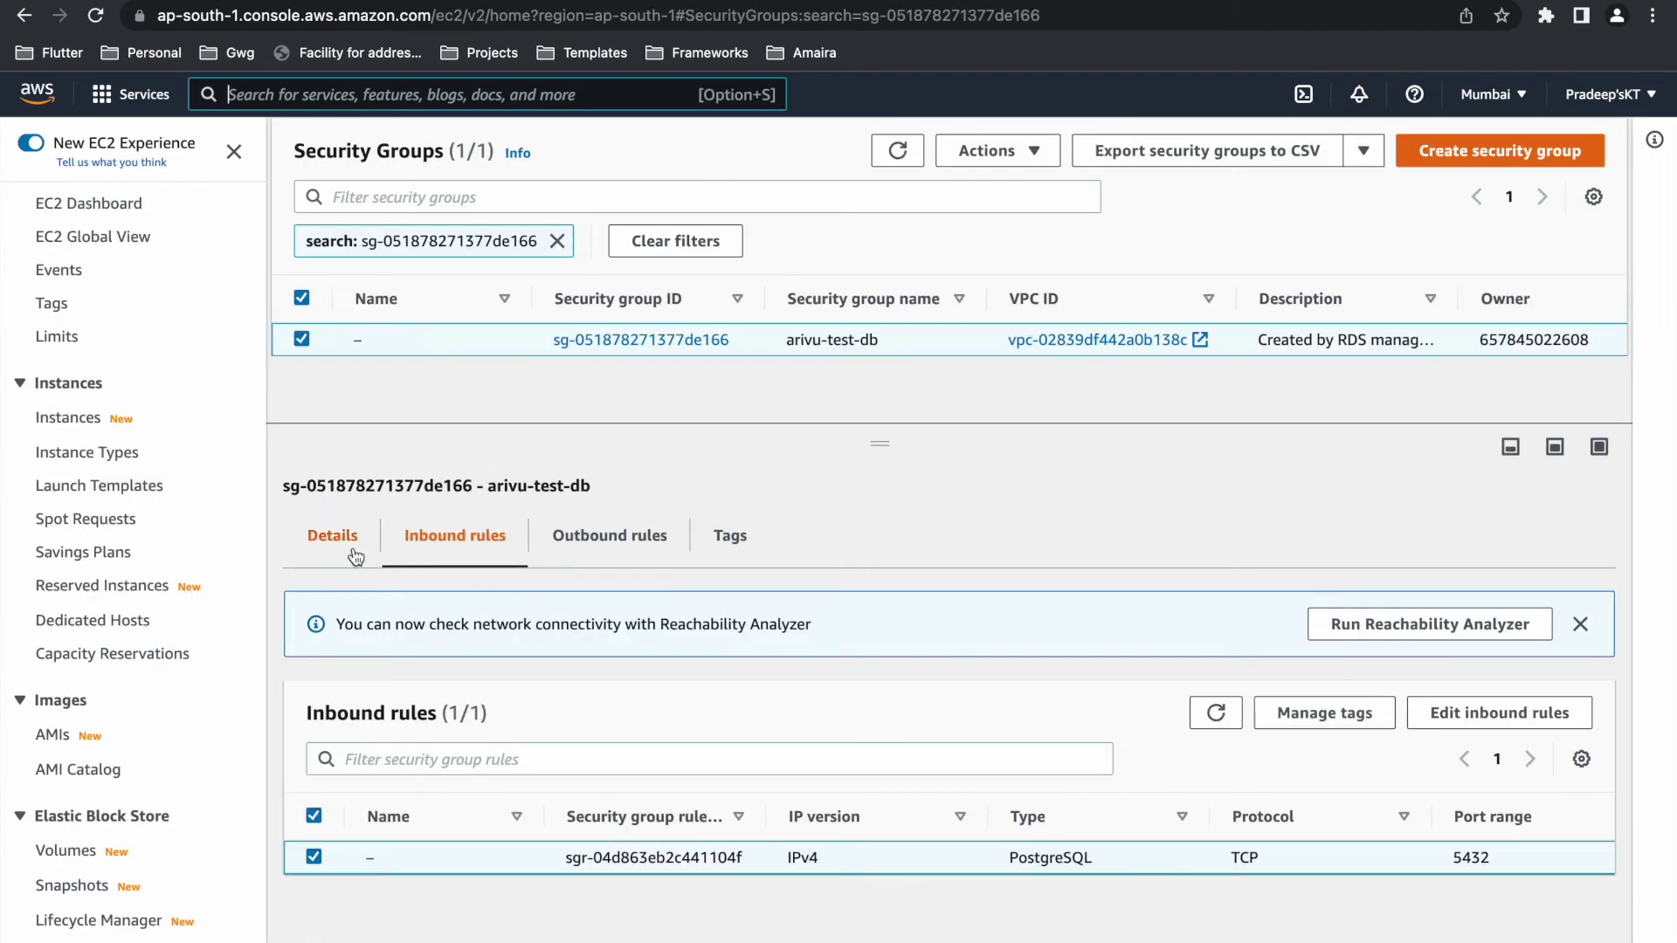
left_click(354, 555)
left_click(480, 542)
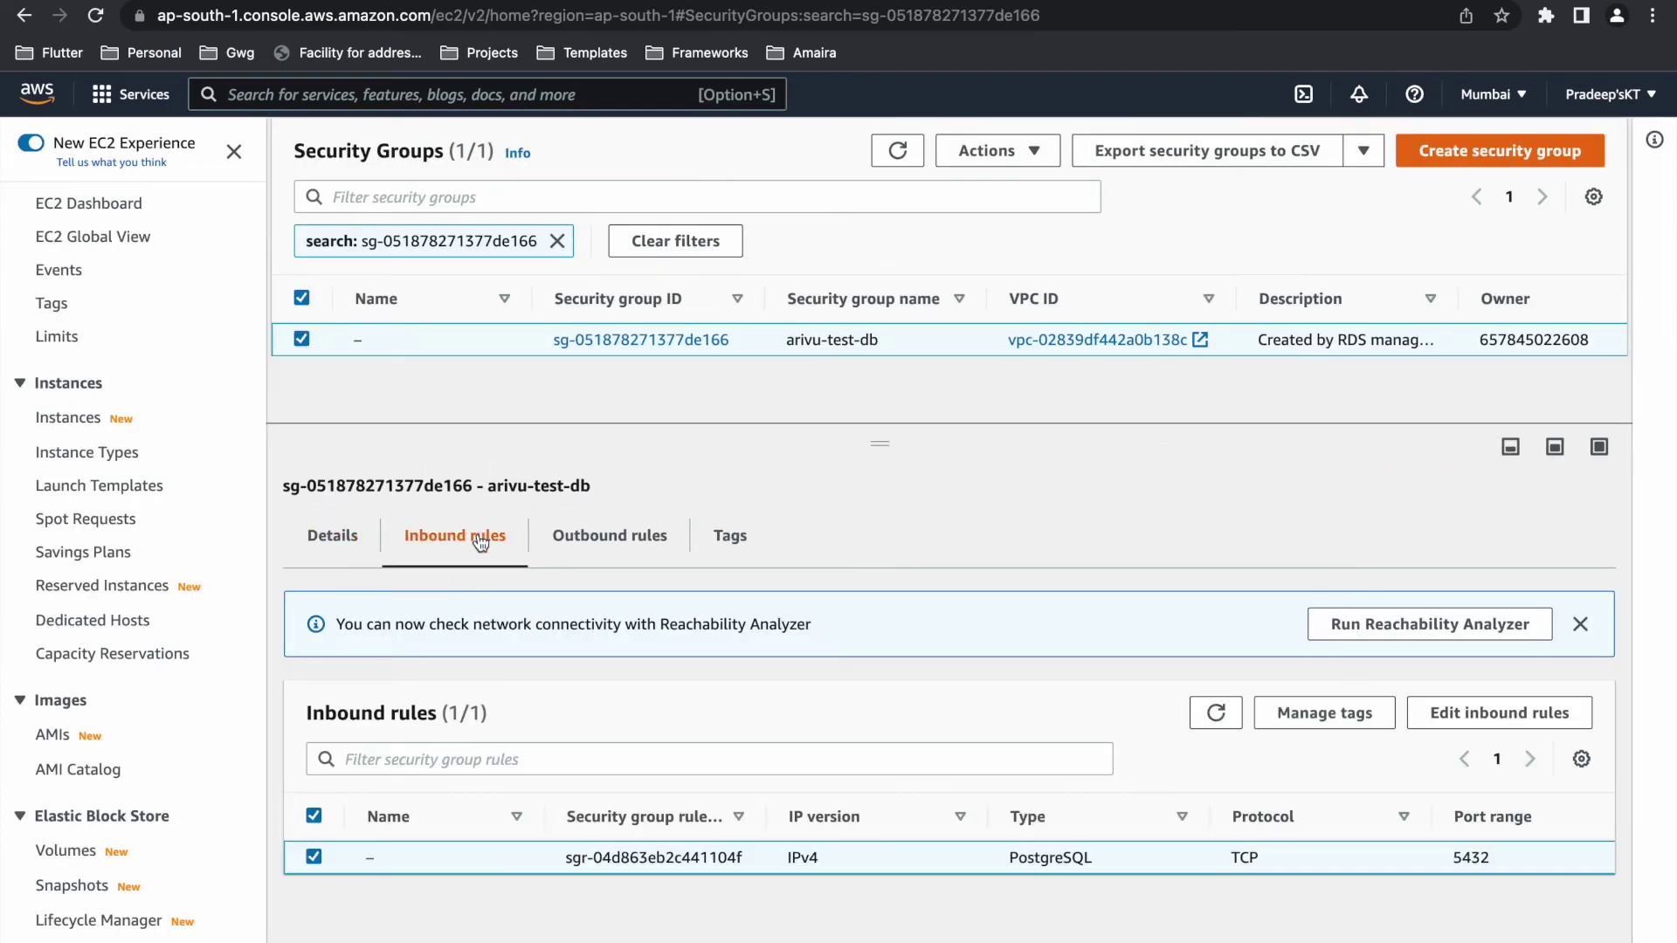
left_click(1457, 723)
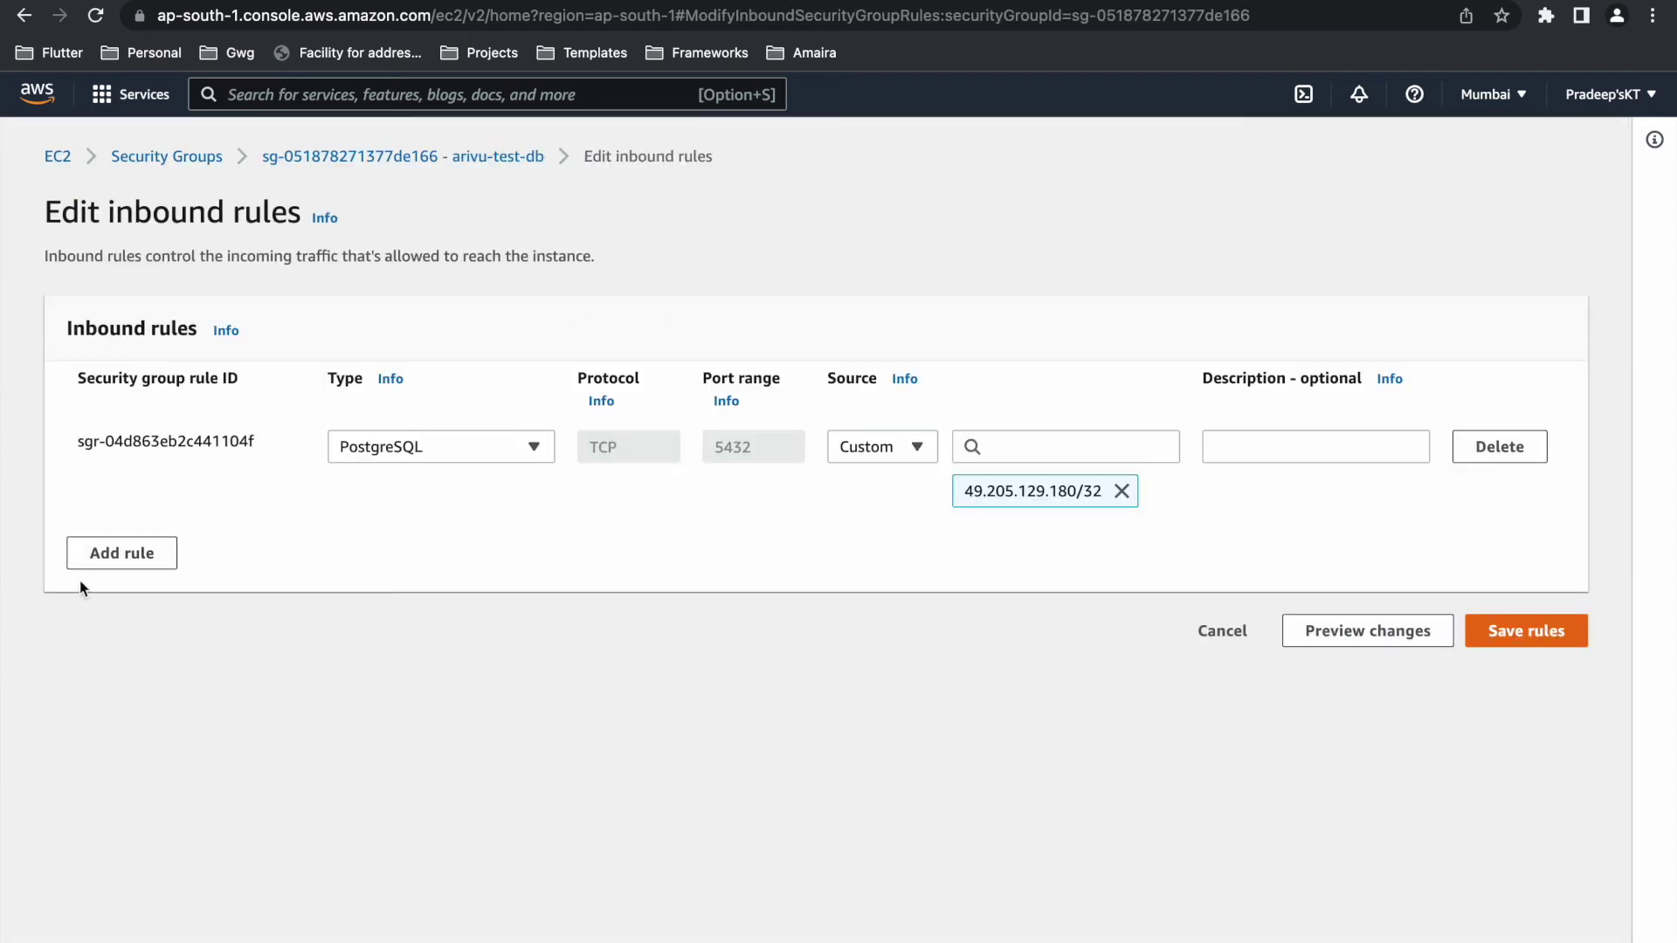
Add a PostgreSQL inbound rule and delete the old /32-limited rule.
left_click(121, 559)
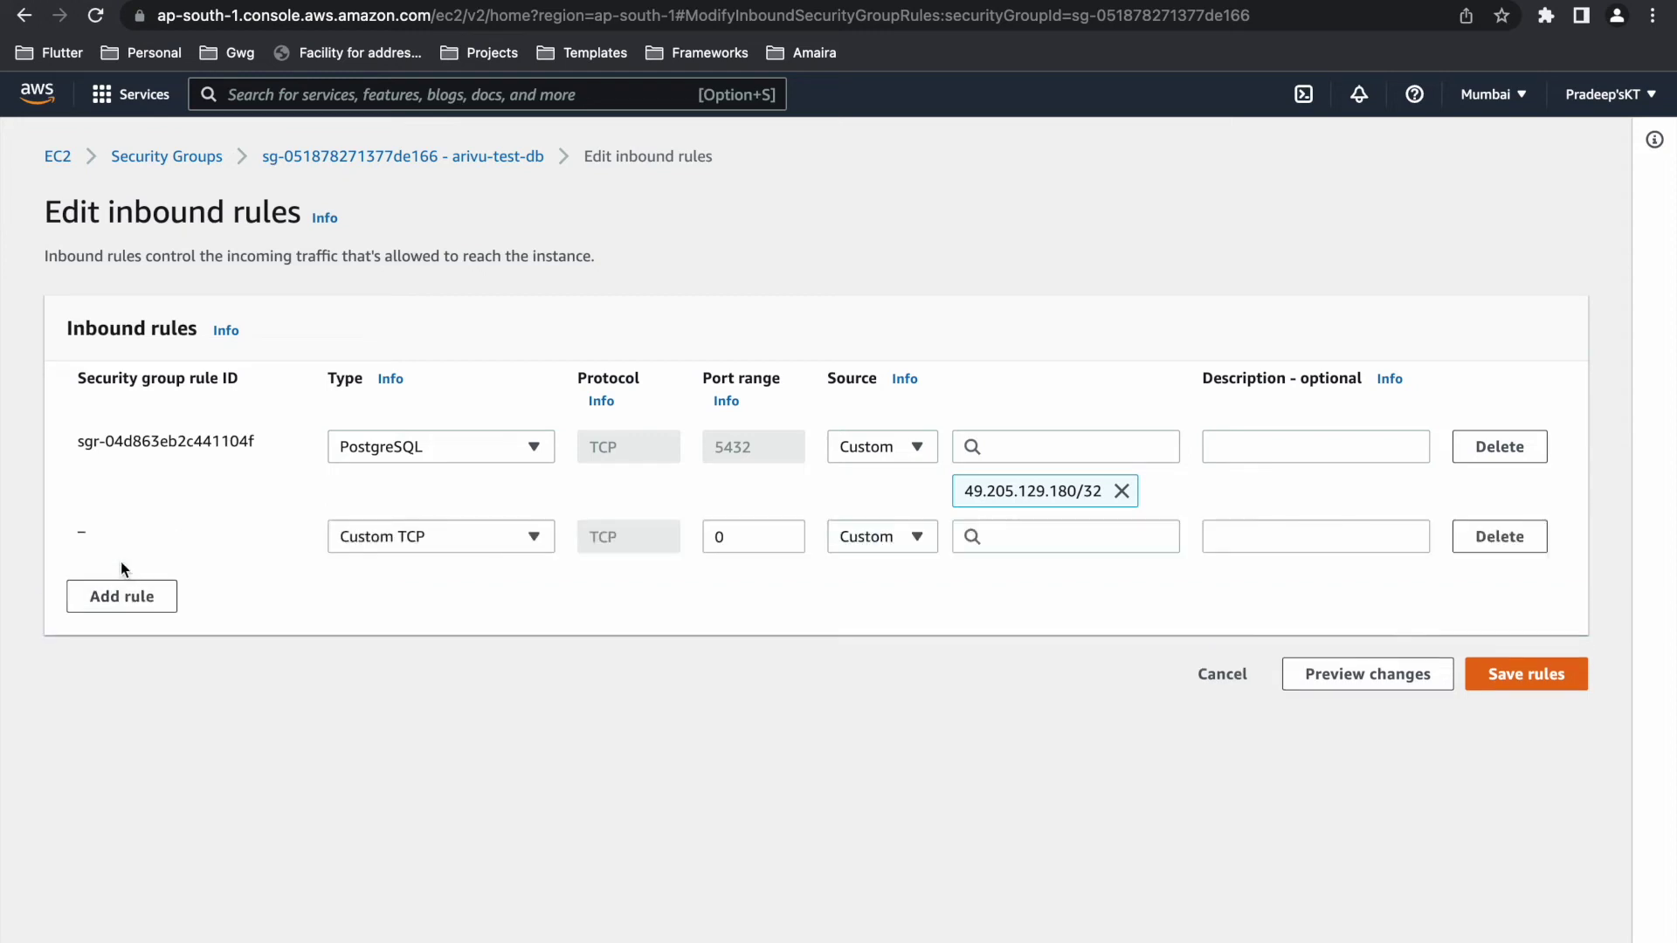
left_click(449, 536)
type("pos")
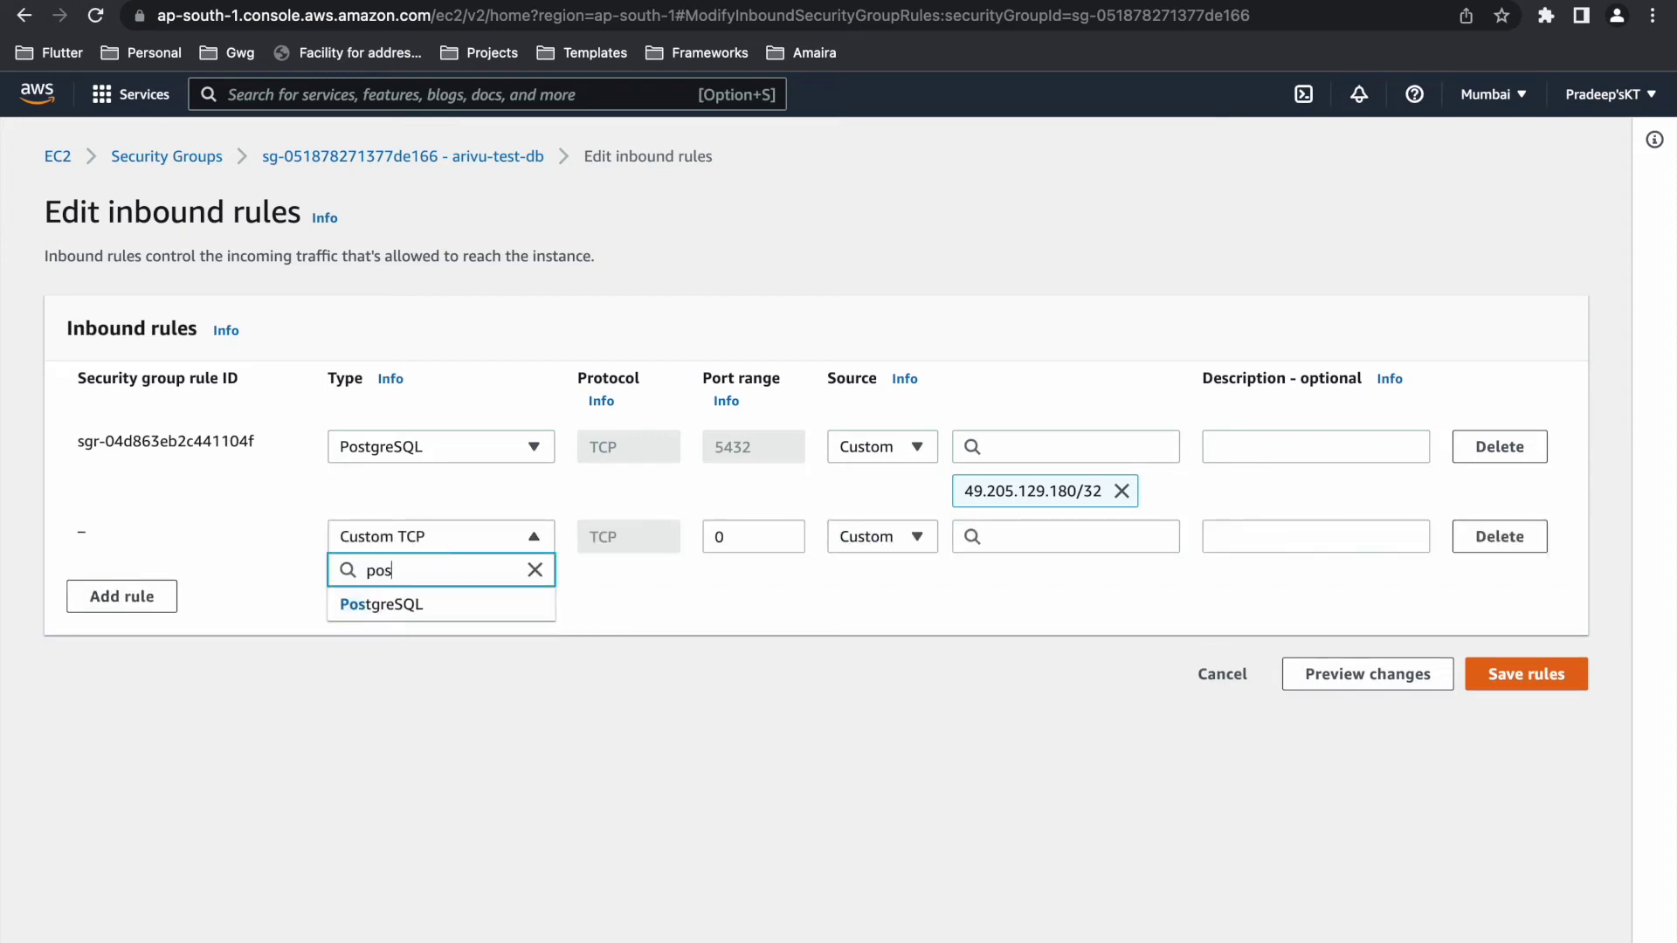
left_click(453, 616)
left_click(1034, 541)
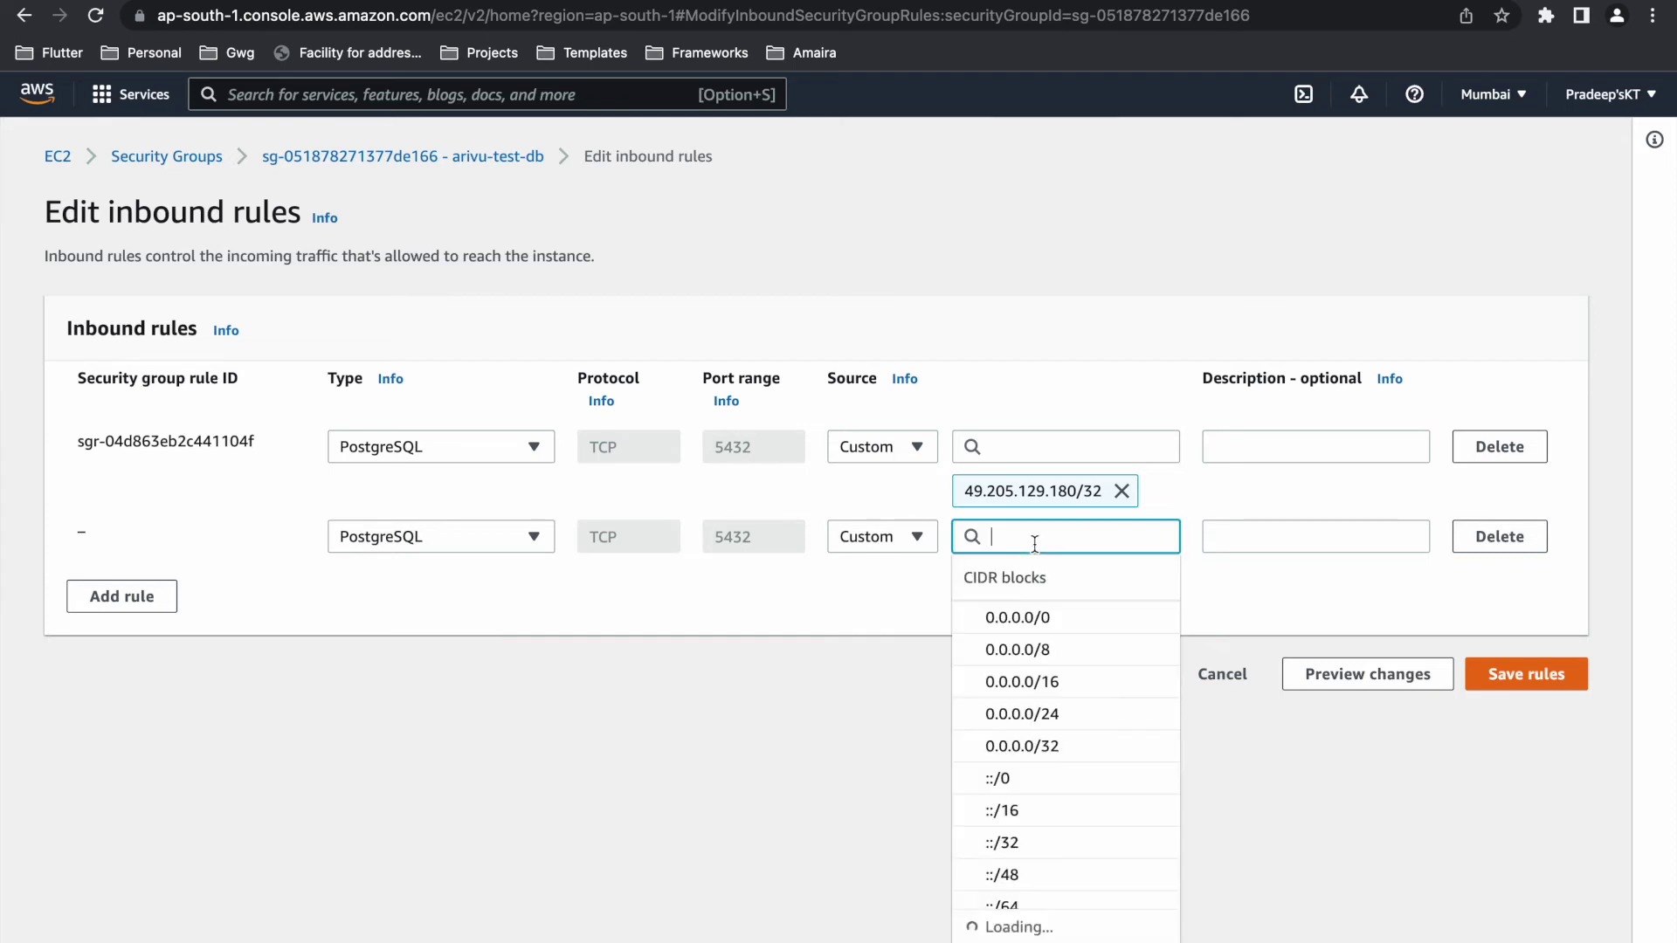
left_click(1478, 449)
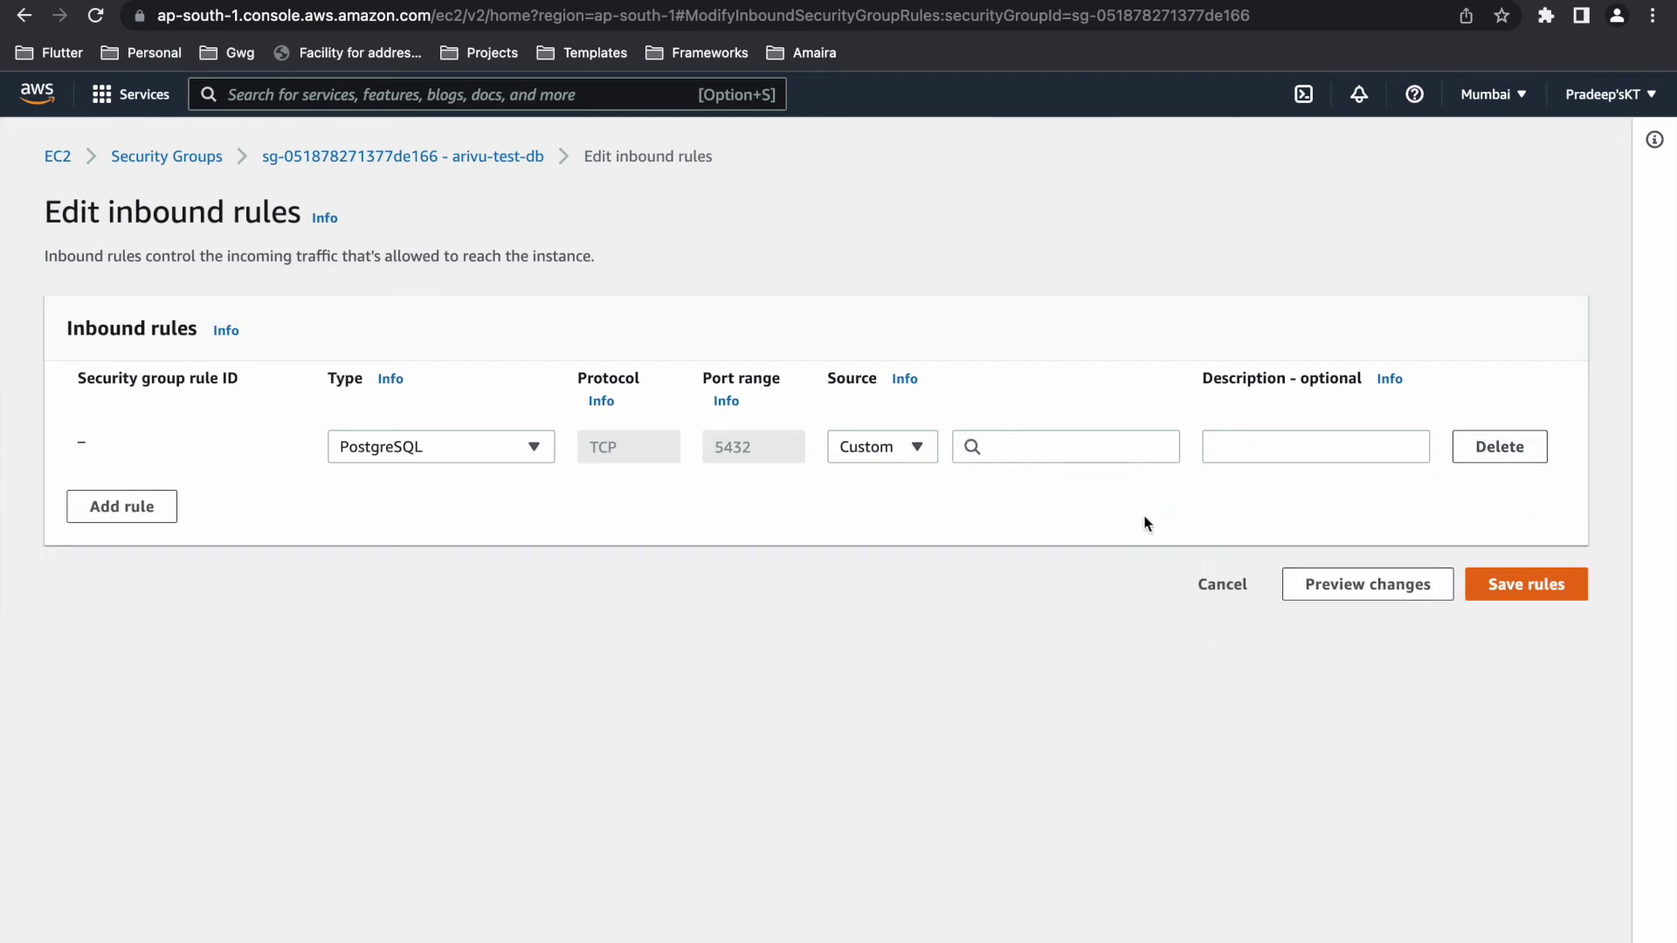
Open the PostgreSQL rule to 0.0.0.0/0 described 'Open to all', then start a search in a new tab.
left_click(428, 454)
left_click(413, 763)
left_click(1000, 447)
left_click(996, 528)
left_click(1253, 454)
type("Open to all")
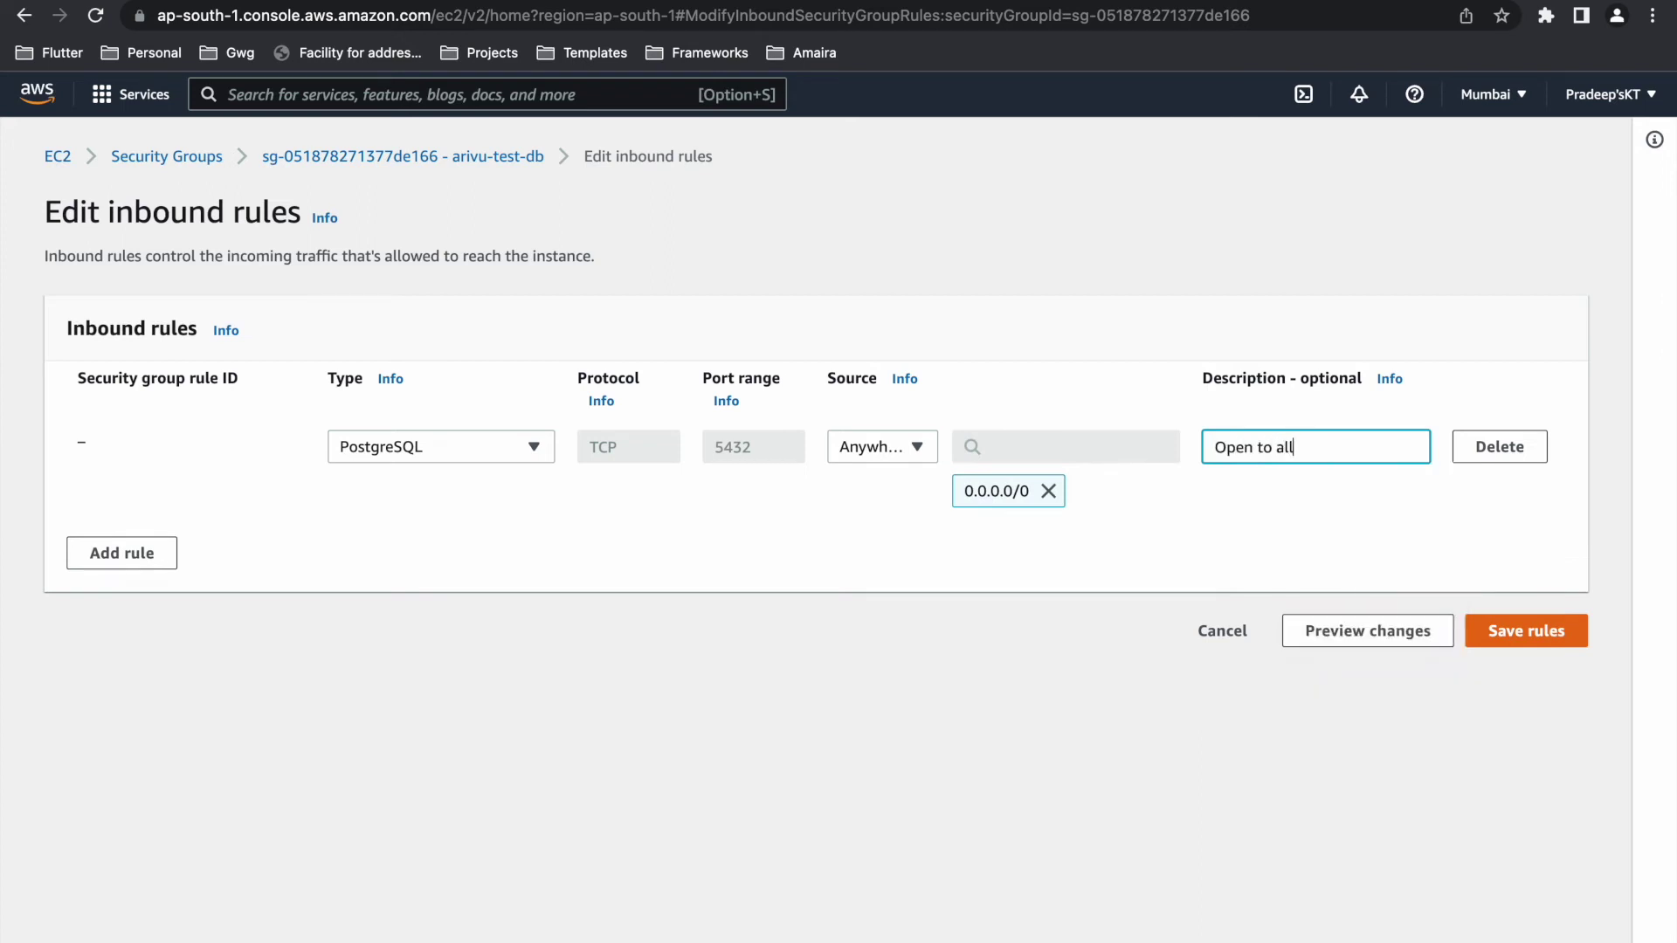
key("super+t")
left_click(299, 12)
Search 'get my' IP on Google and copy the public IP address shown.
type("get my")
key("Return")
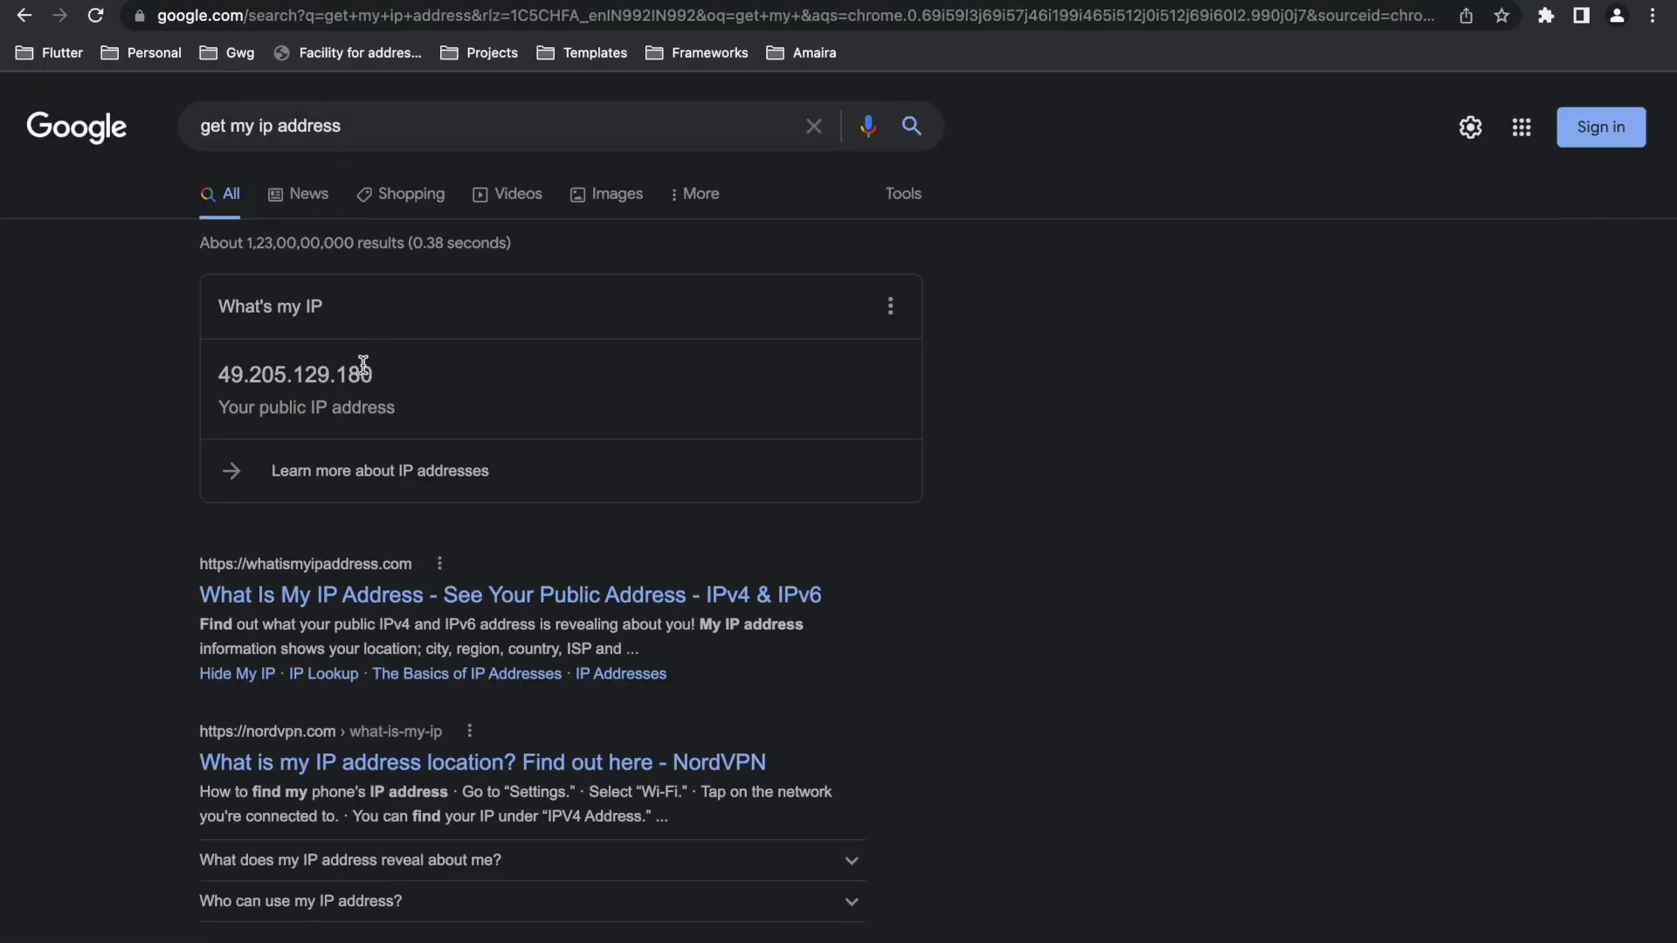
left_click_drag(373, 367, 211, 369)
key("super+c")
key("super+w")
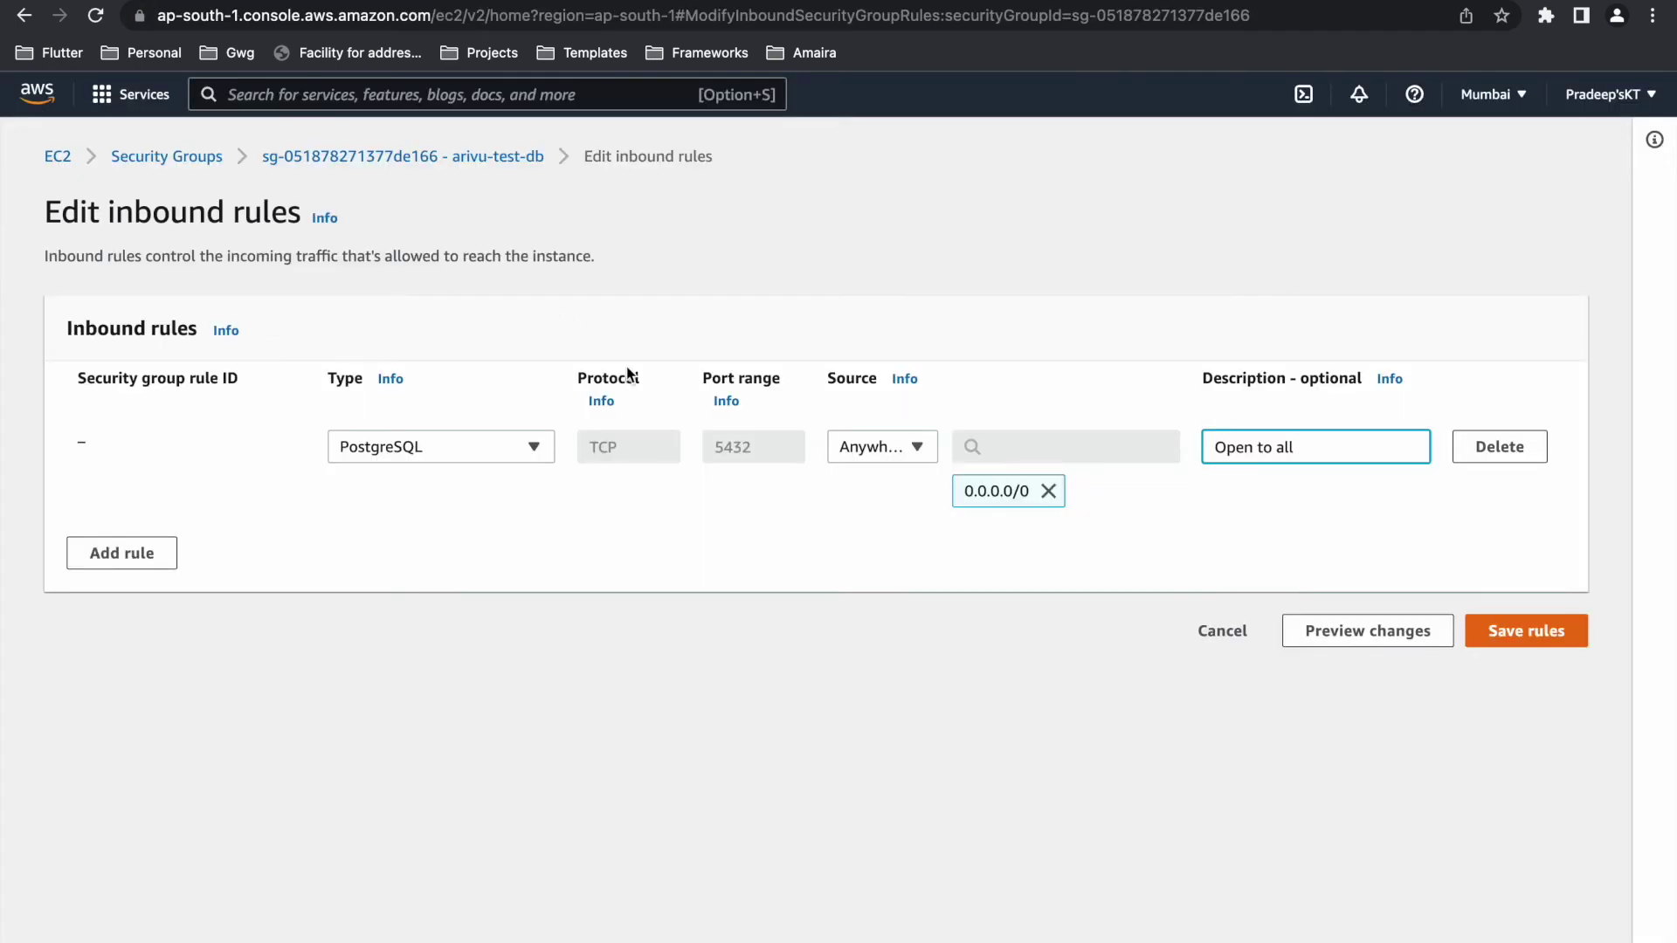
left_click(1048, 491)
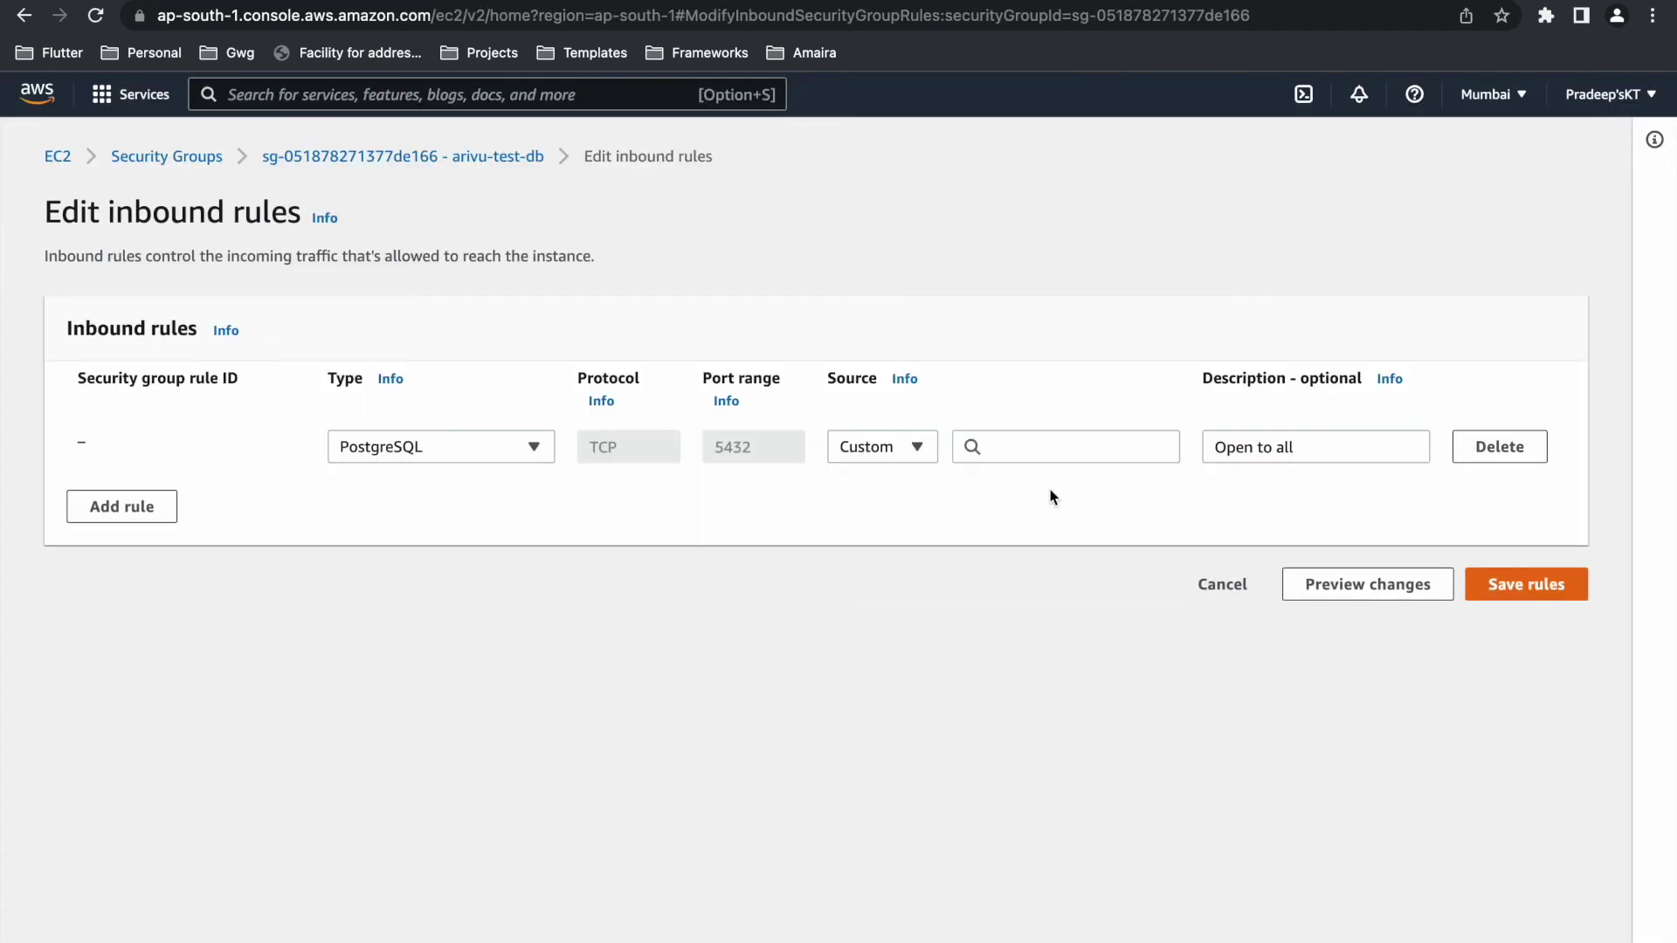
left_click(1034, 450)
key("super+v")
left_click(1058, 531)
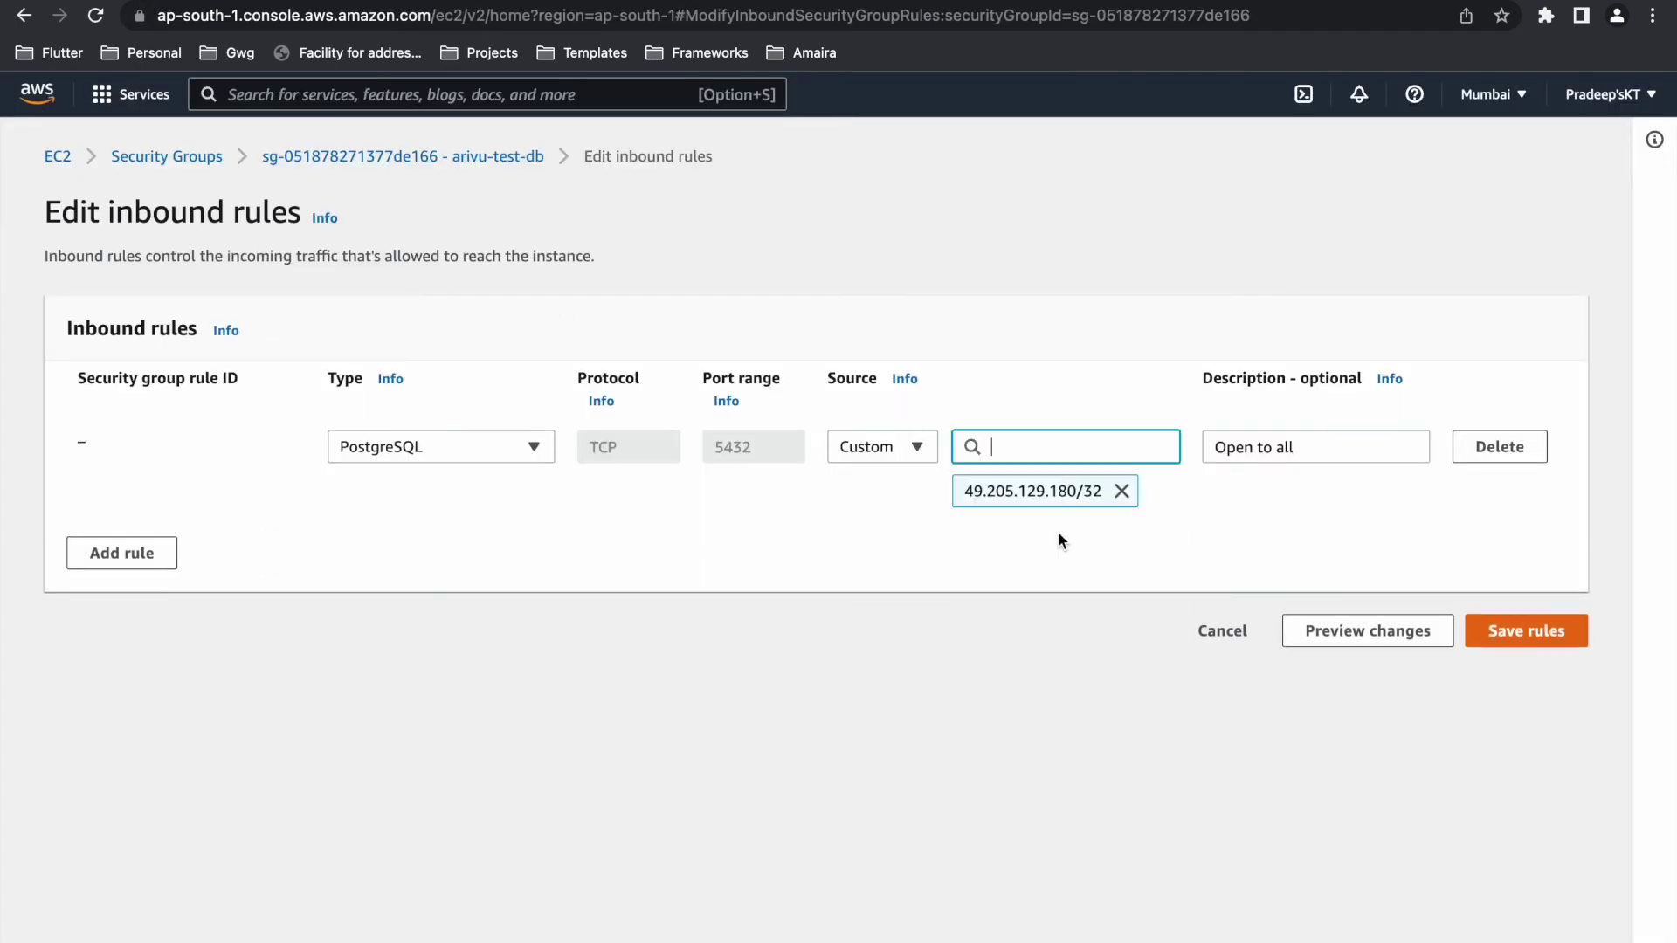
Change the rule description to 'Open to my mac' and add another inbound rule.
left_click(1318, 446)
key("BackSpace")
key("BackSpace")
key("BackSpace")
type("my mac publ")
key("BackSpace")
key("BackSpace")
key("BackSpace")
key("BackSpace")
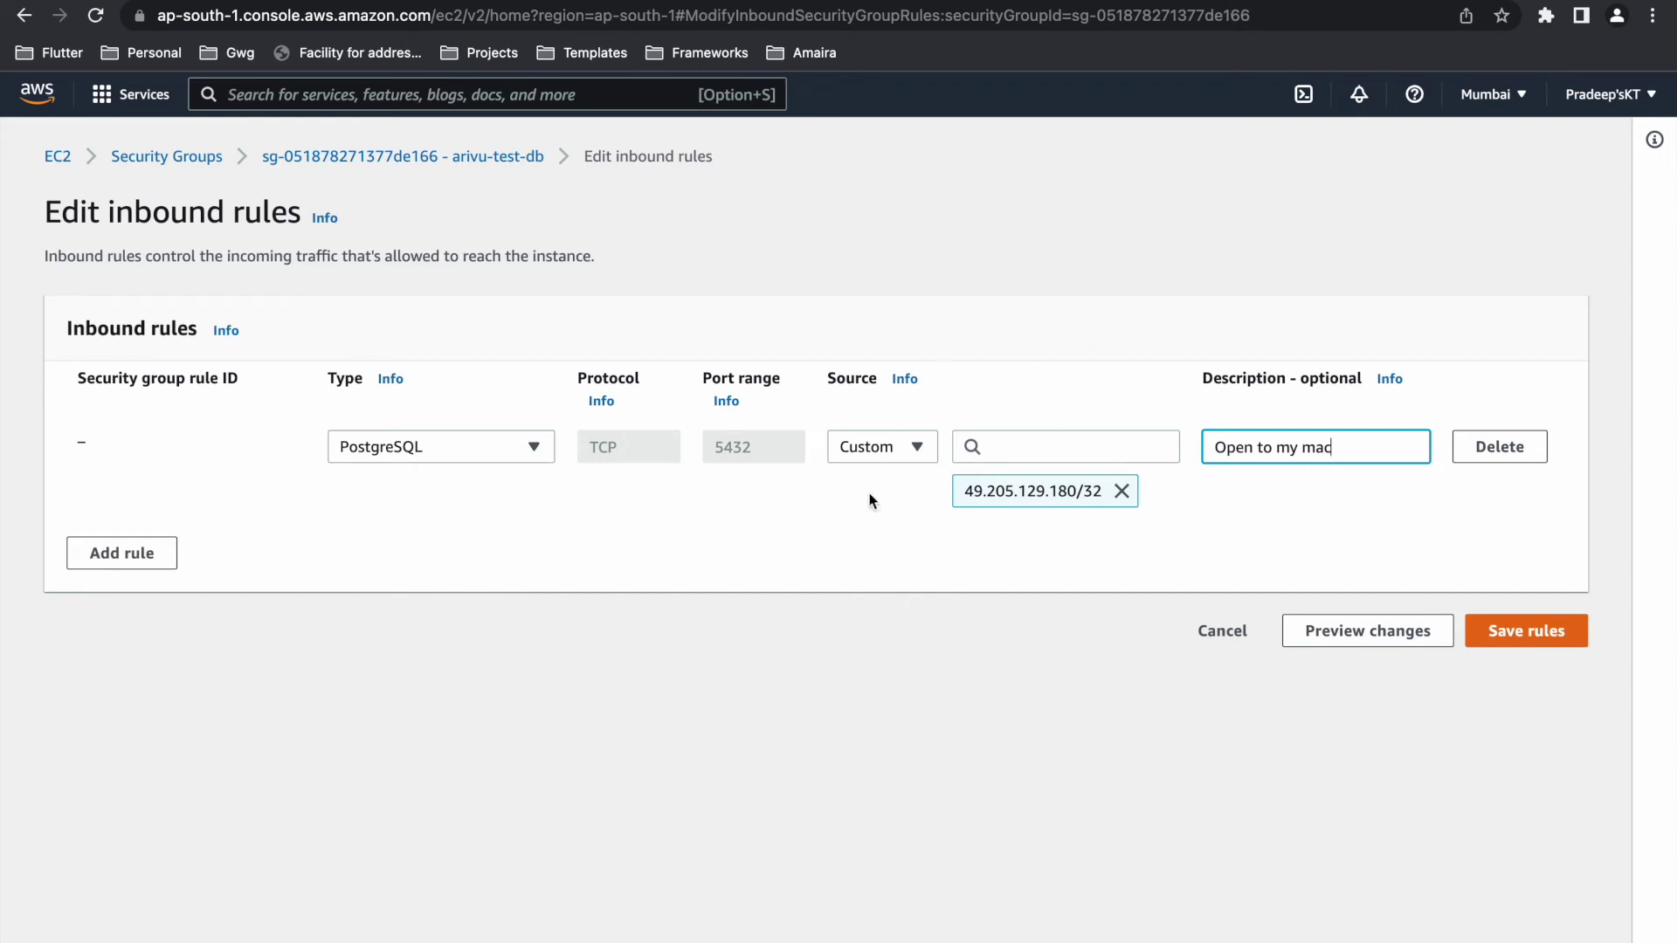
left_click(162, 558)
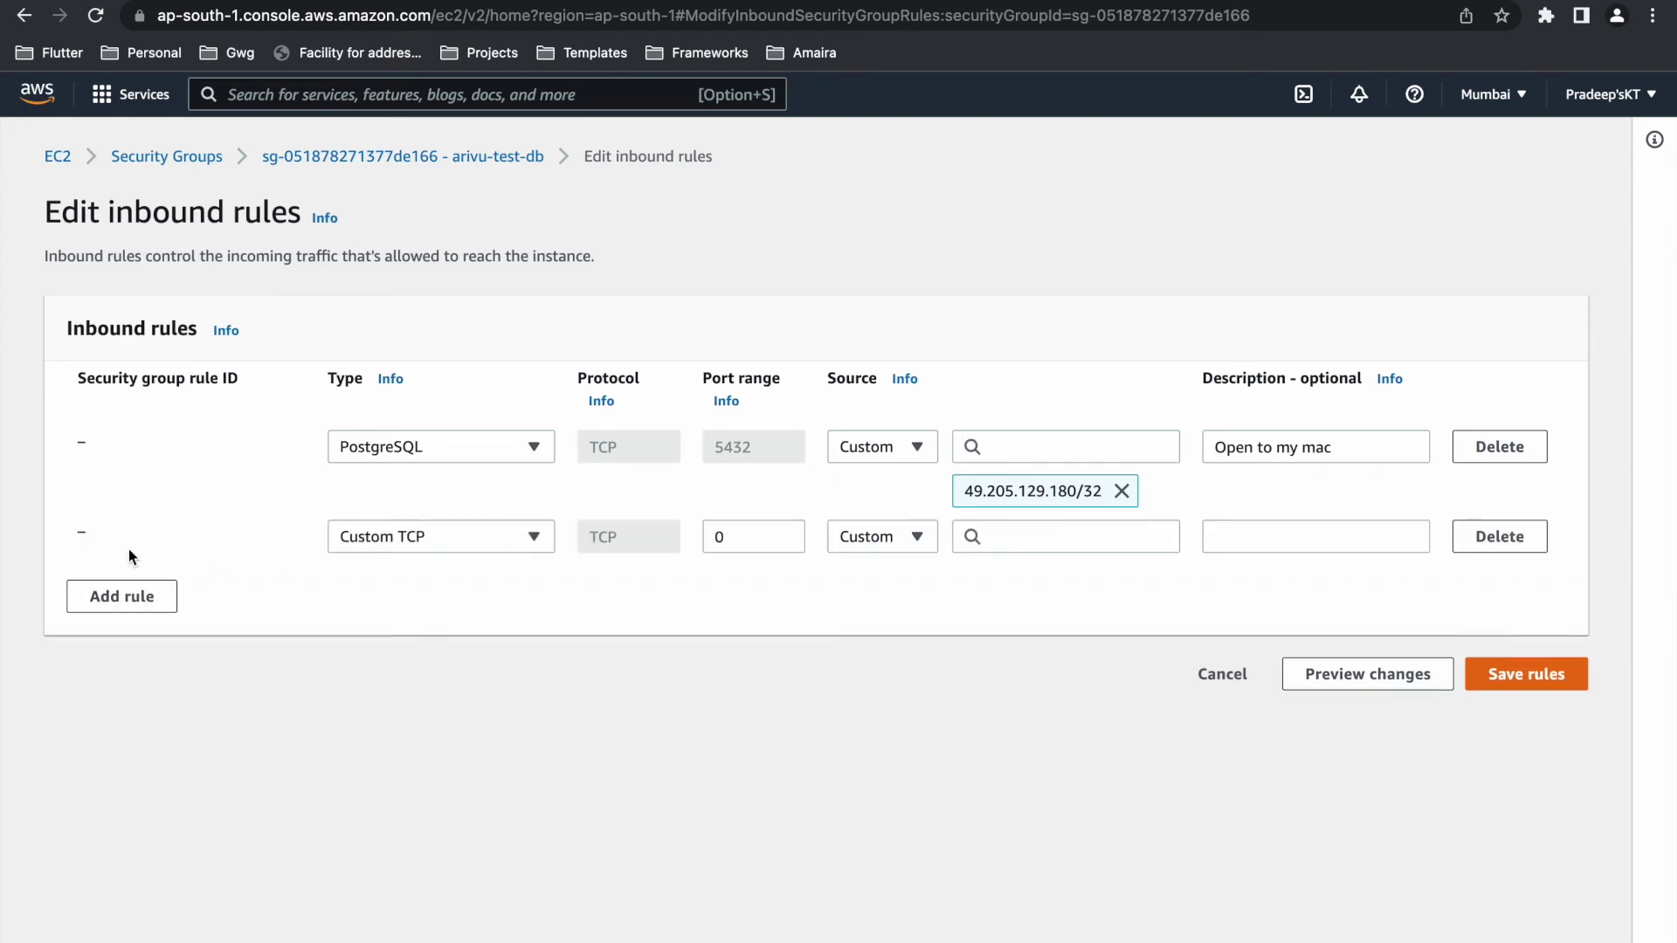
Make the second rule PostgreSQL with the description 'Server IP'.
left_click(427, 540)
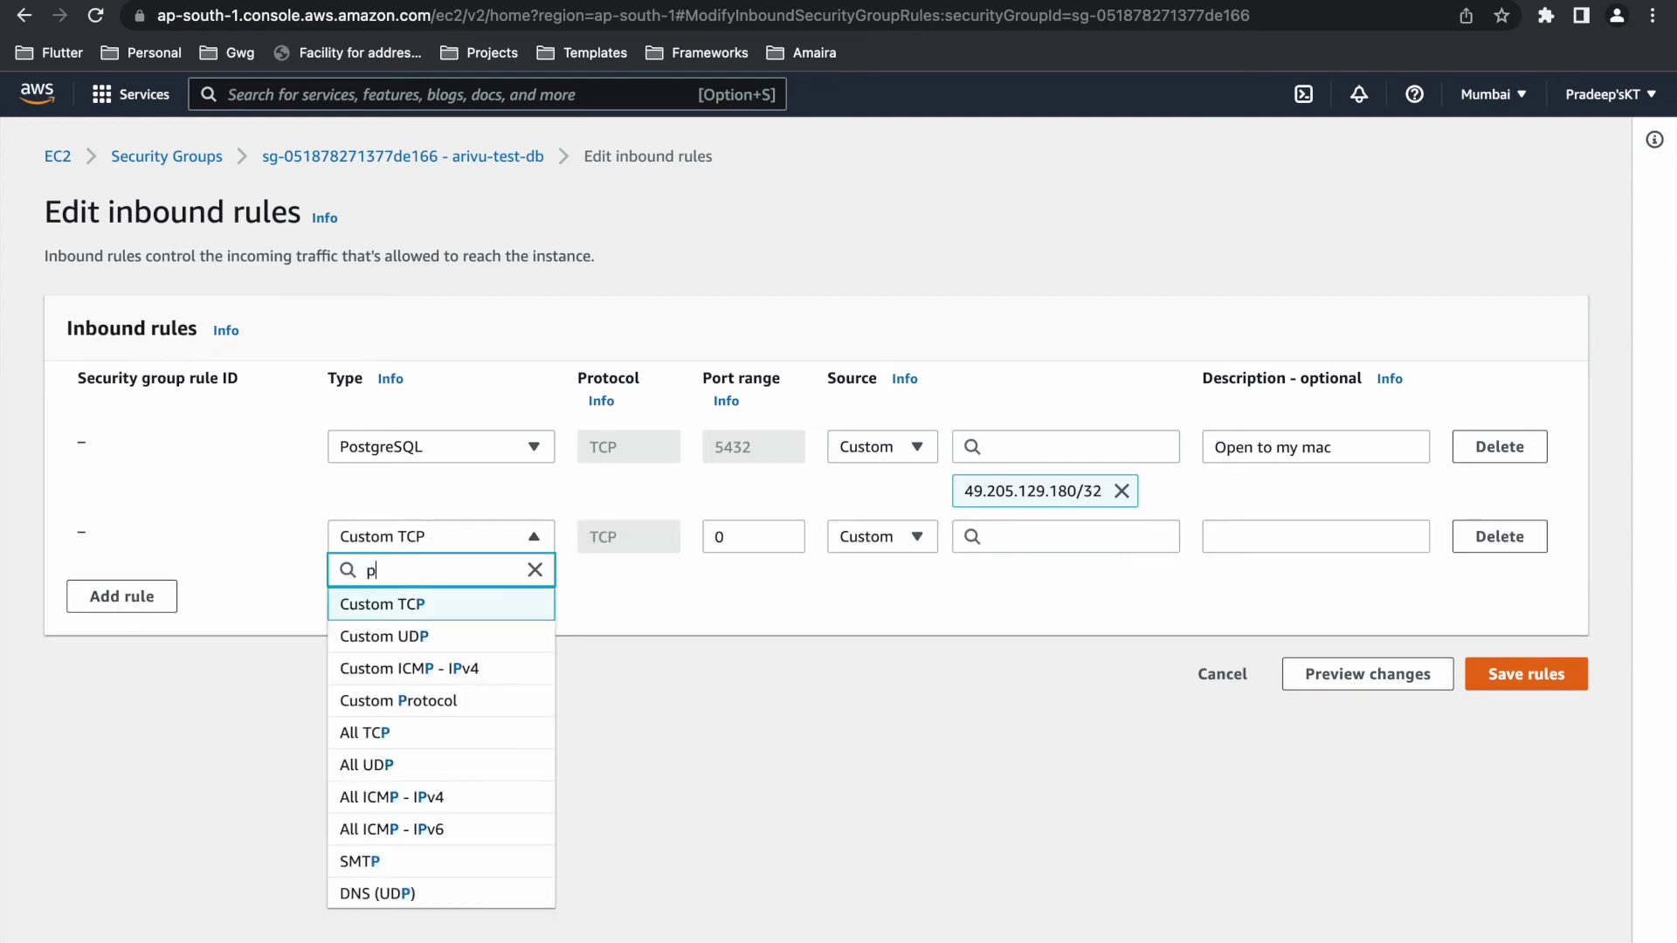
type("post")
left_click(437, 604)
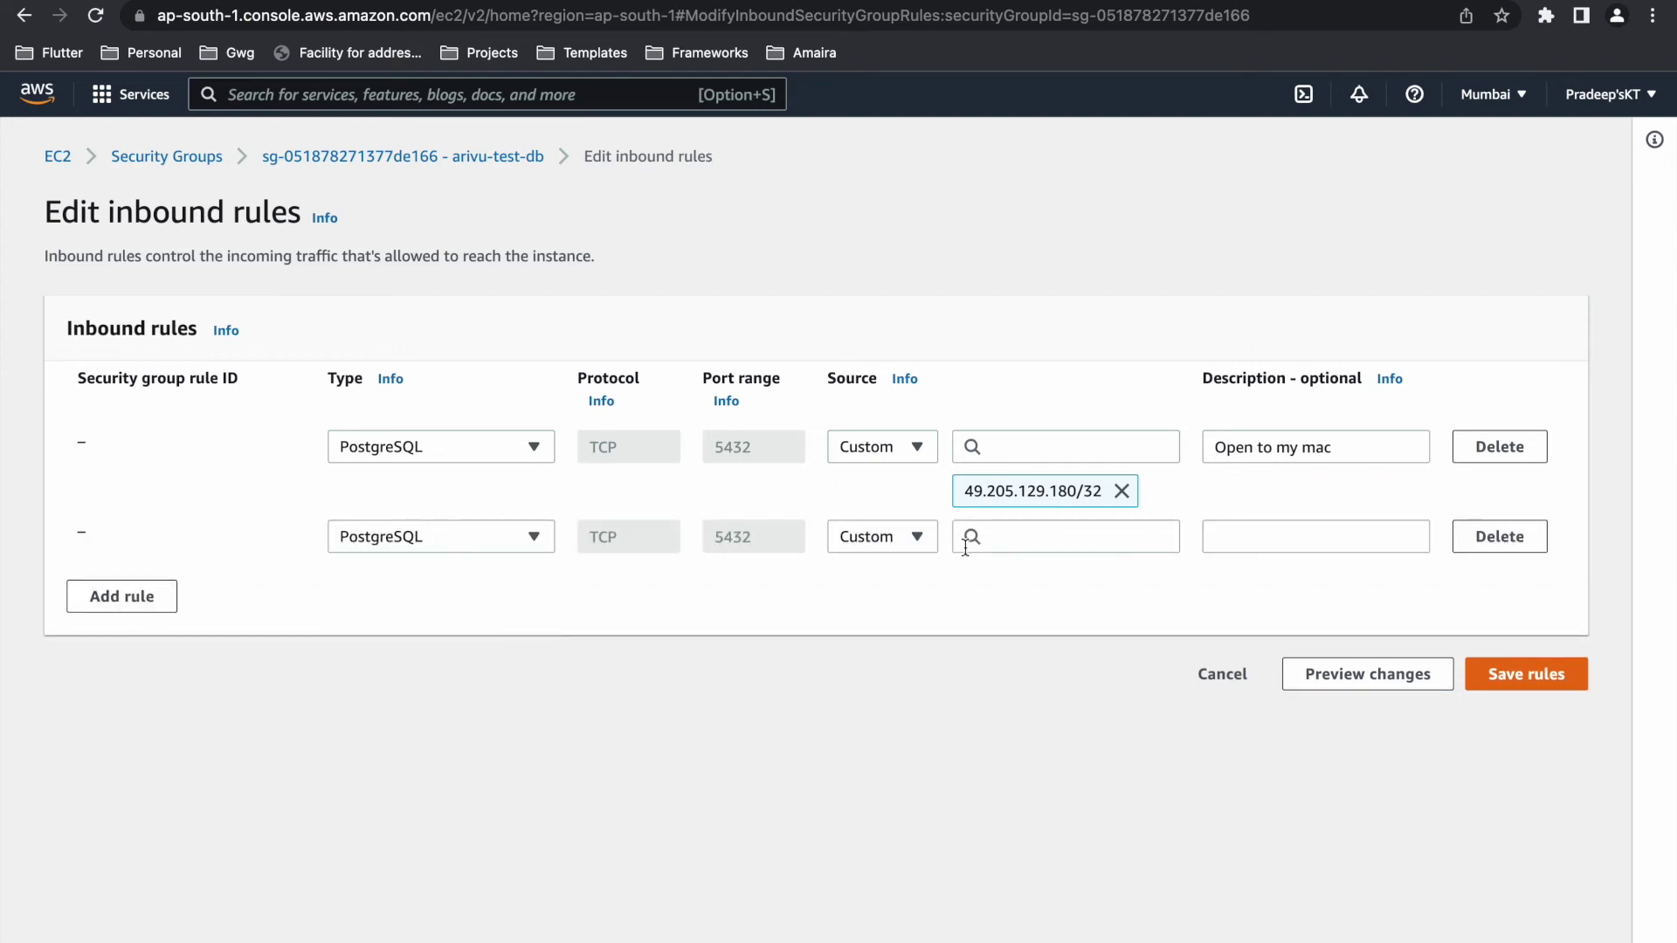
left_click(1264, 537)
type("S")
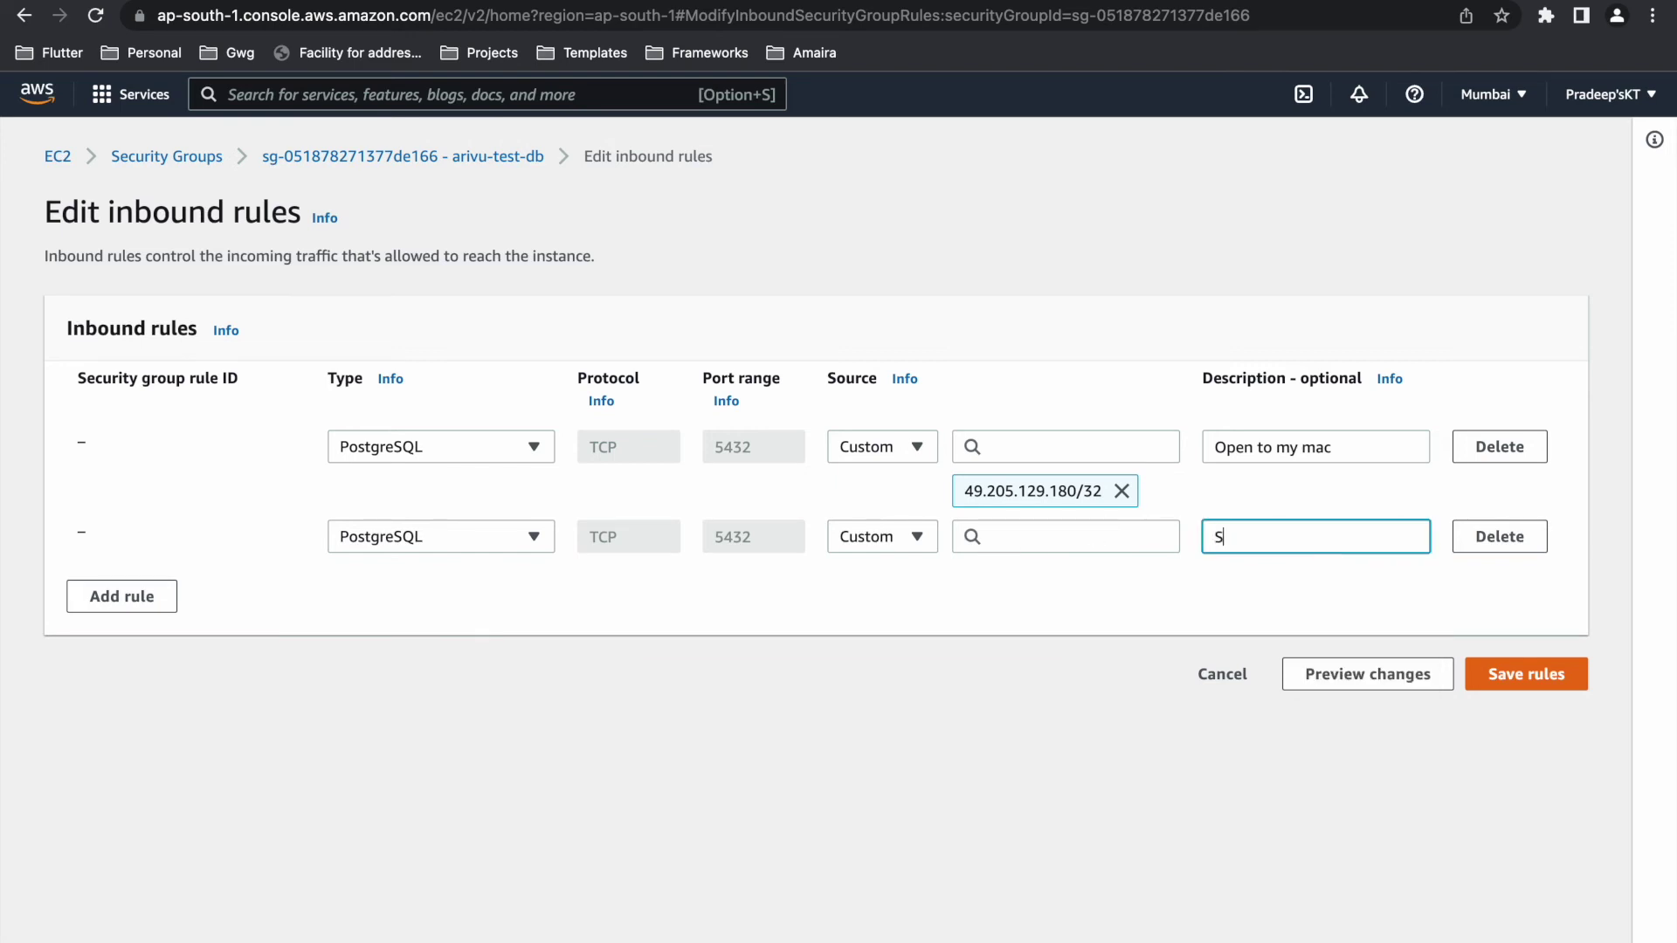
type("erver IP")
Leave the second rule's source empty, check the first rule's IP, then delete the Server IP rule.
left_click(1023, 546)
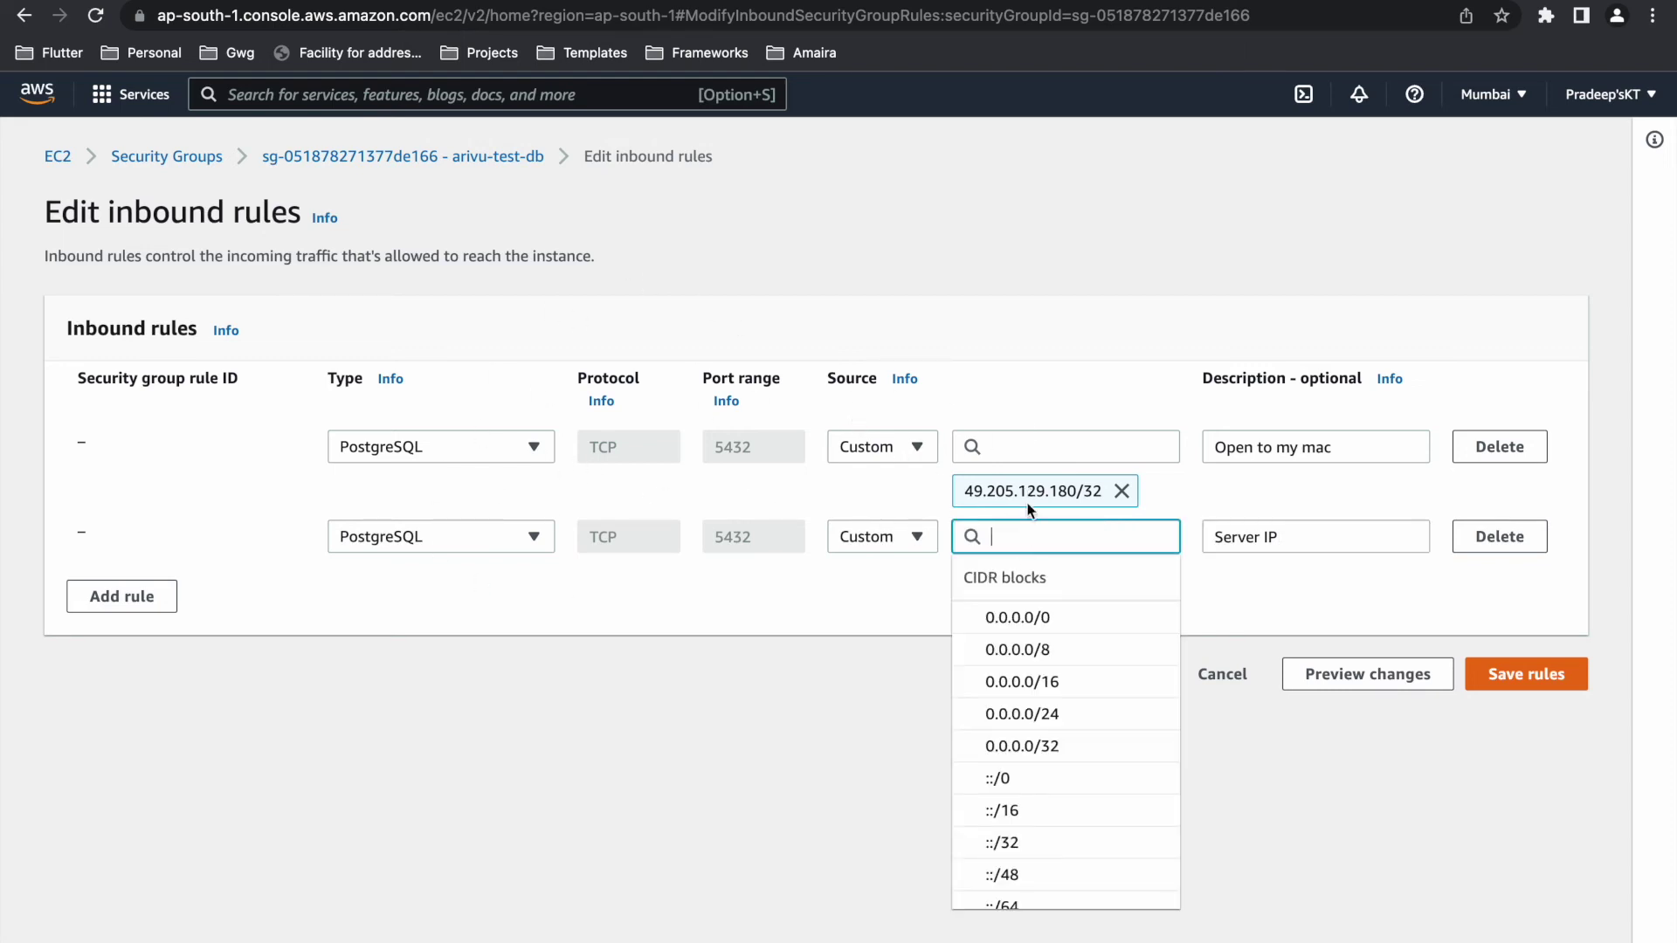
scroll(1030, 672, "down", 3)
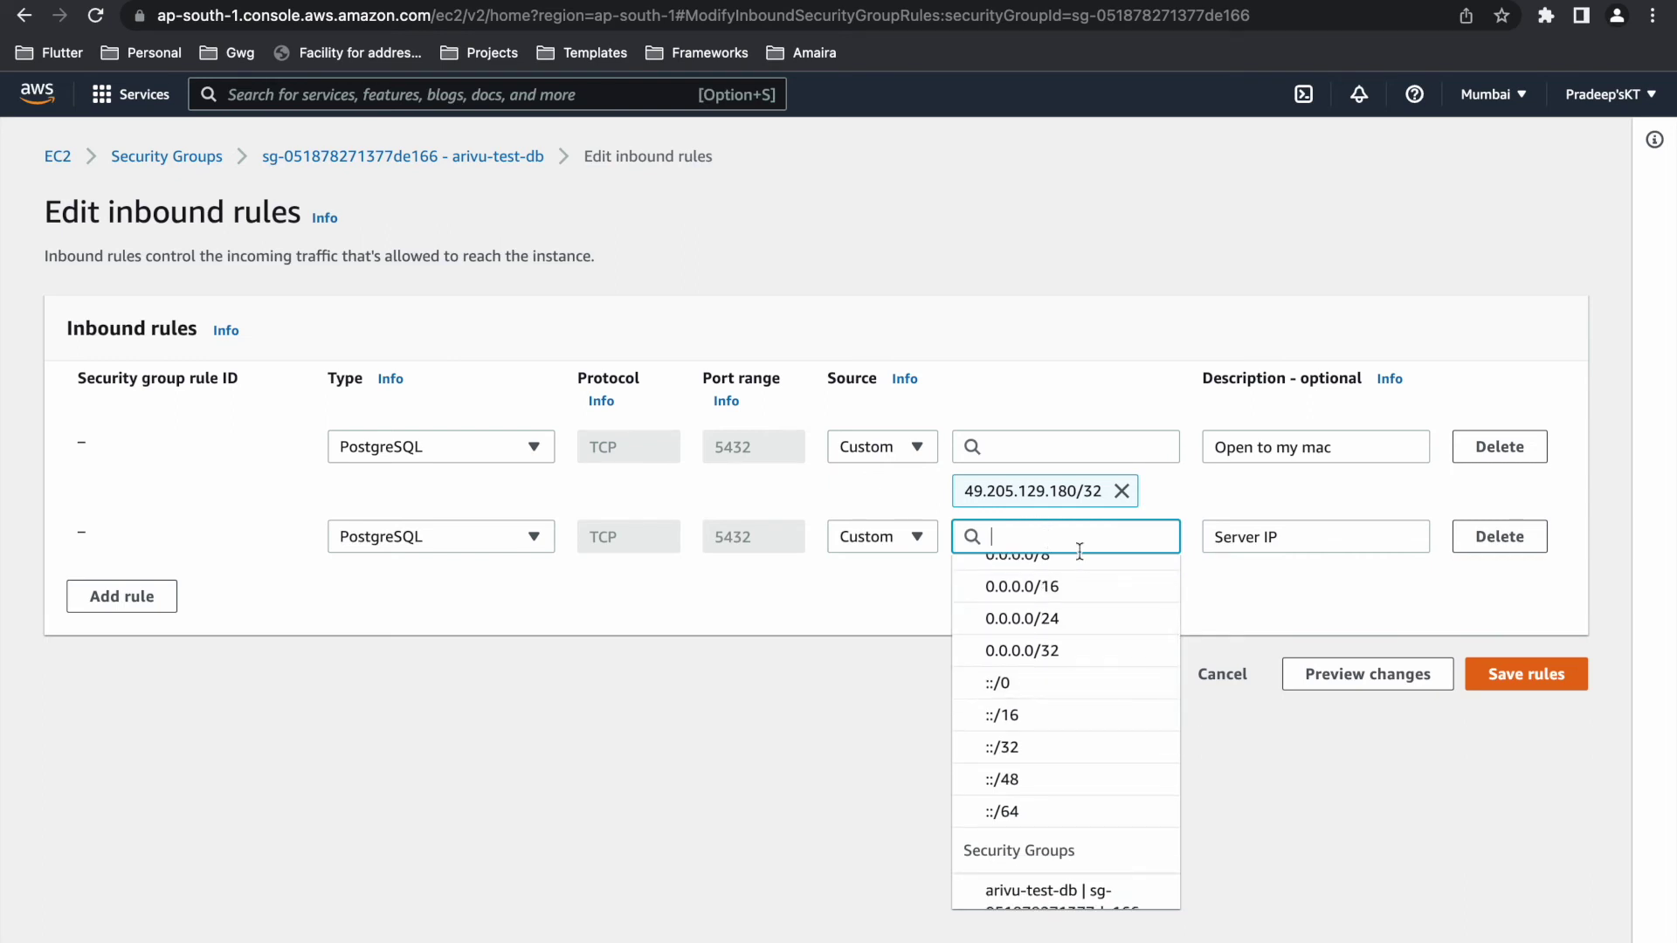
left_click(1252, 598)
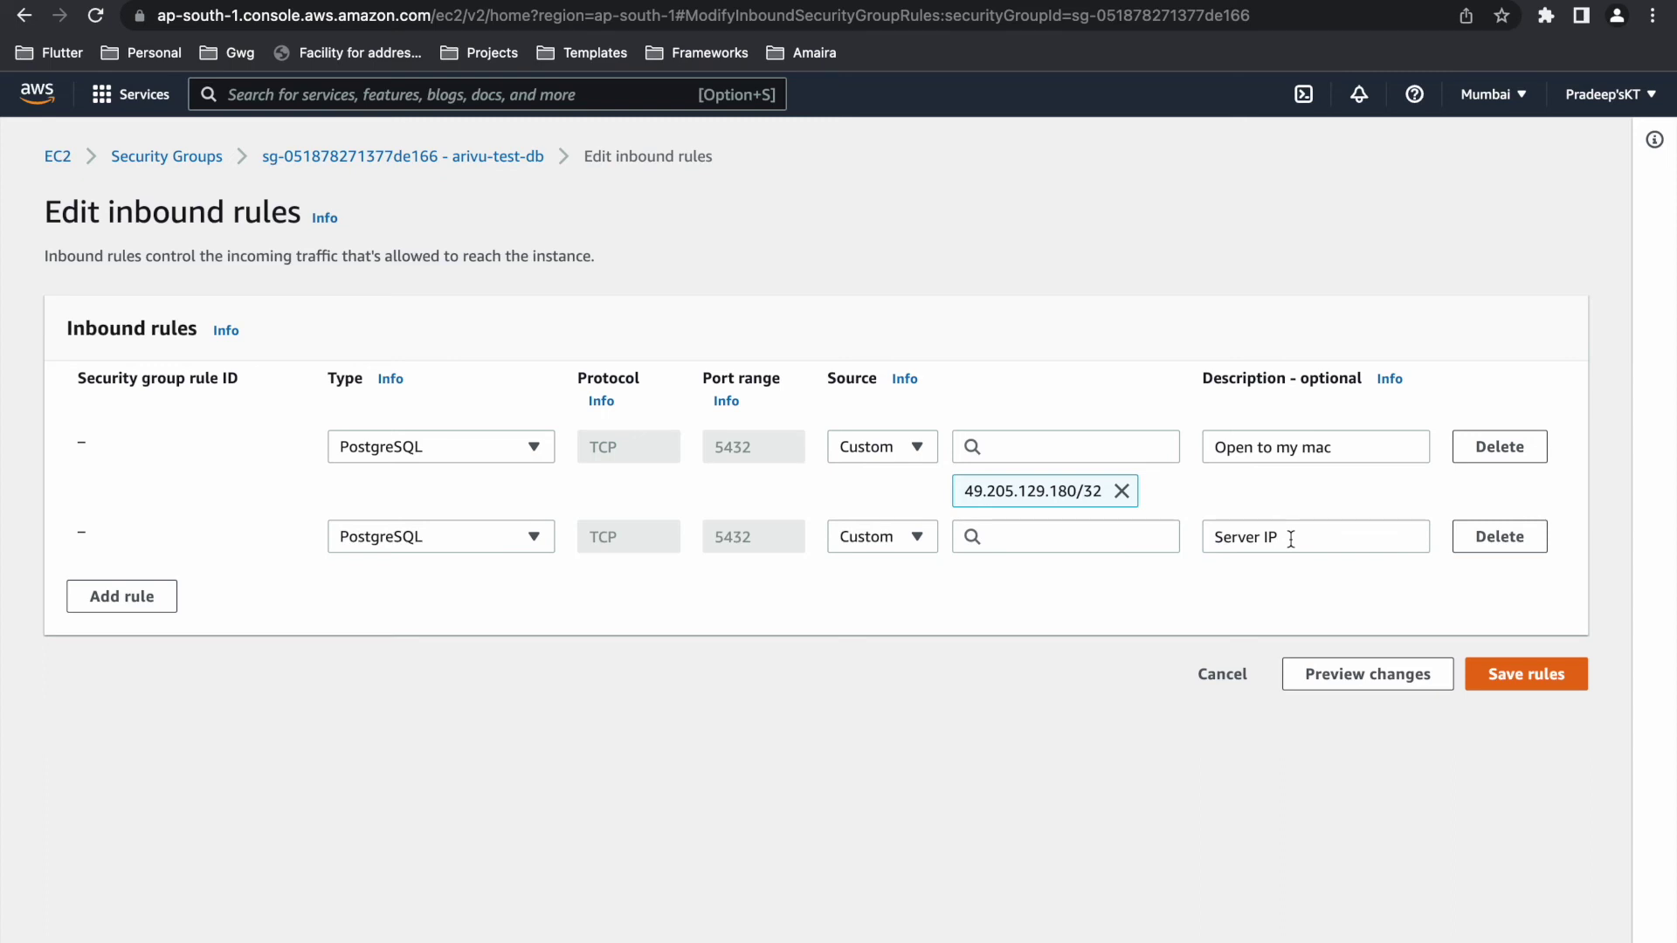
left_click_drag(963, 492, 1095, 495)
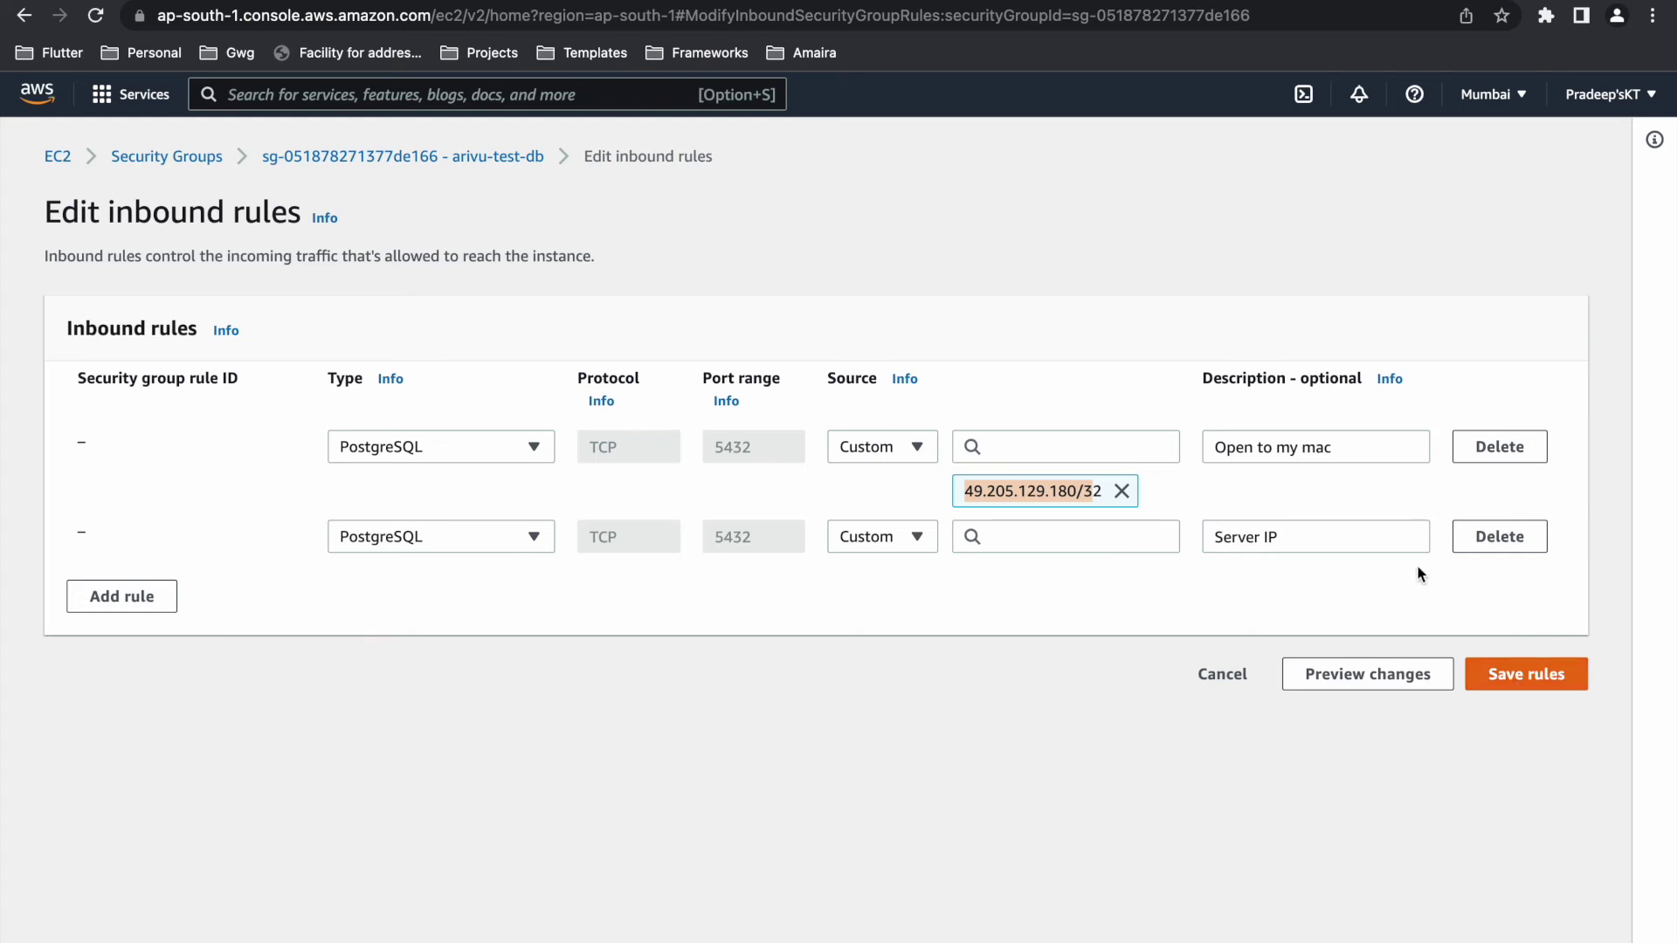
left_click(1500, 536)
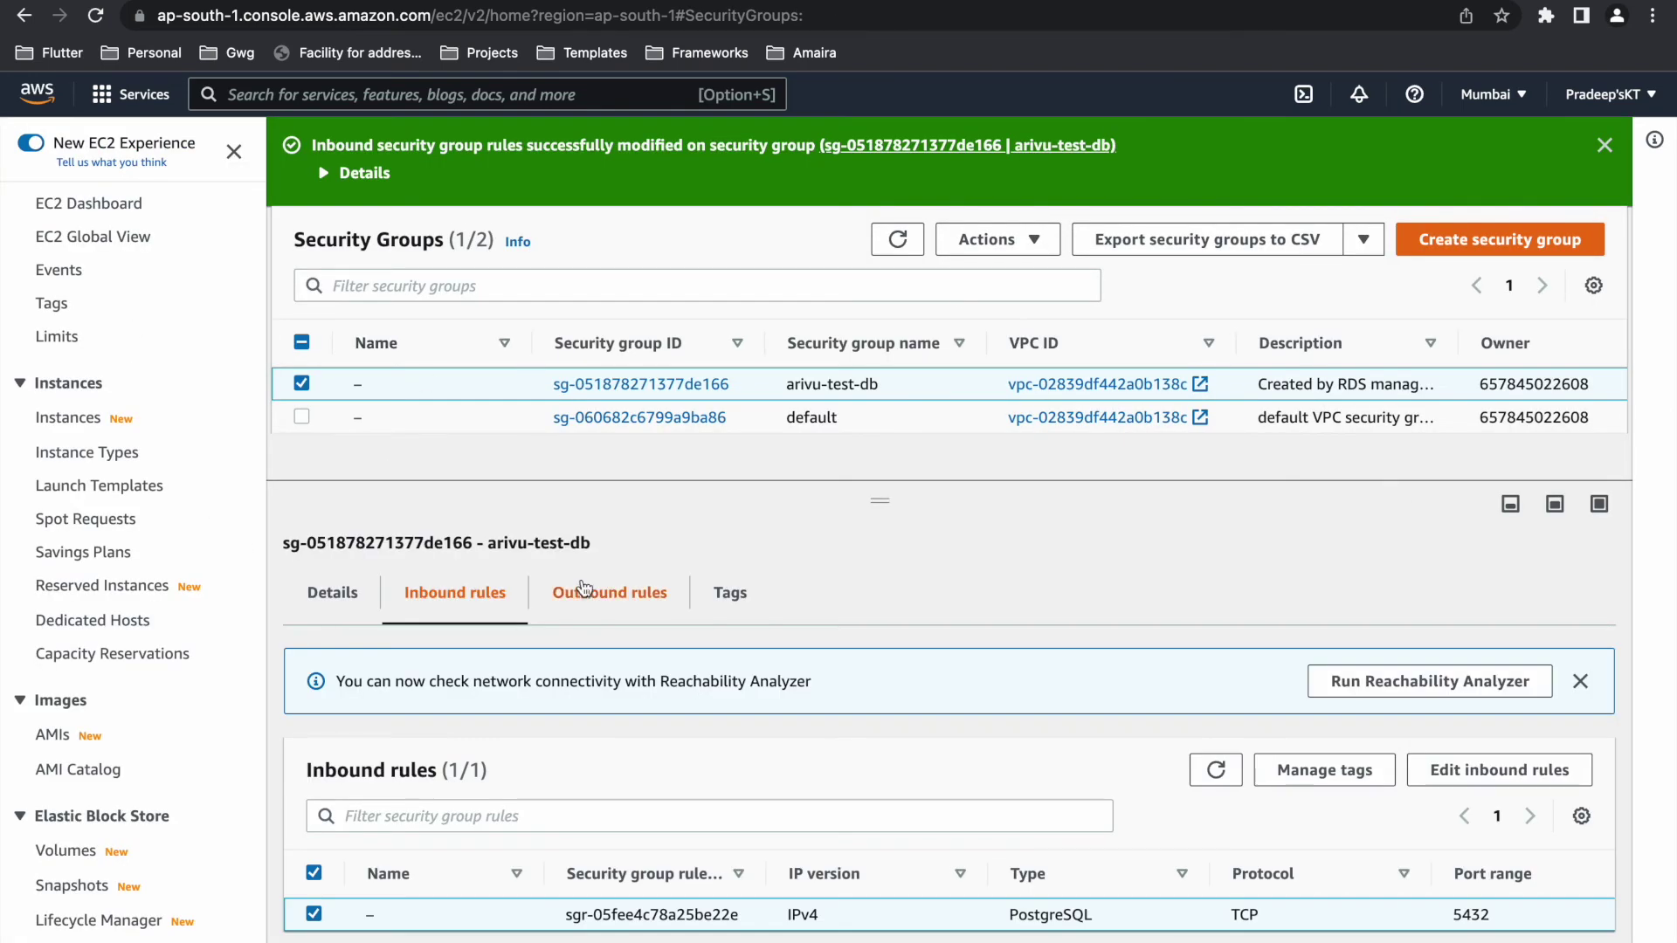
Open the arivu database's details from RDS Databases, then switch over to TablePlus.
left_click(109, 102)
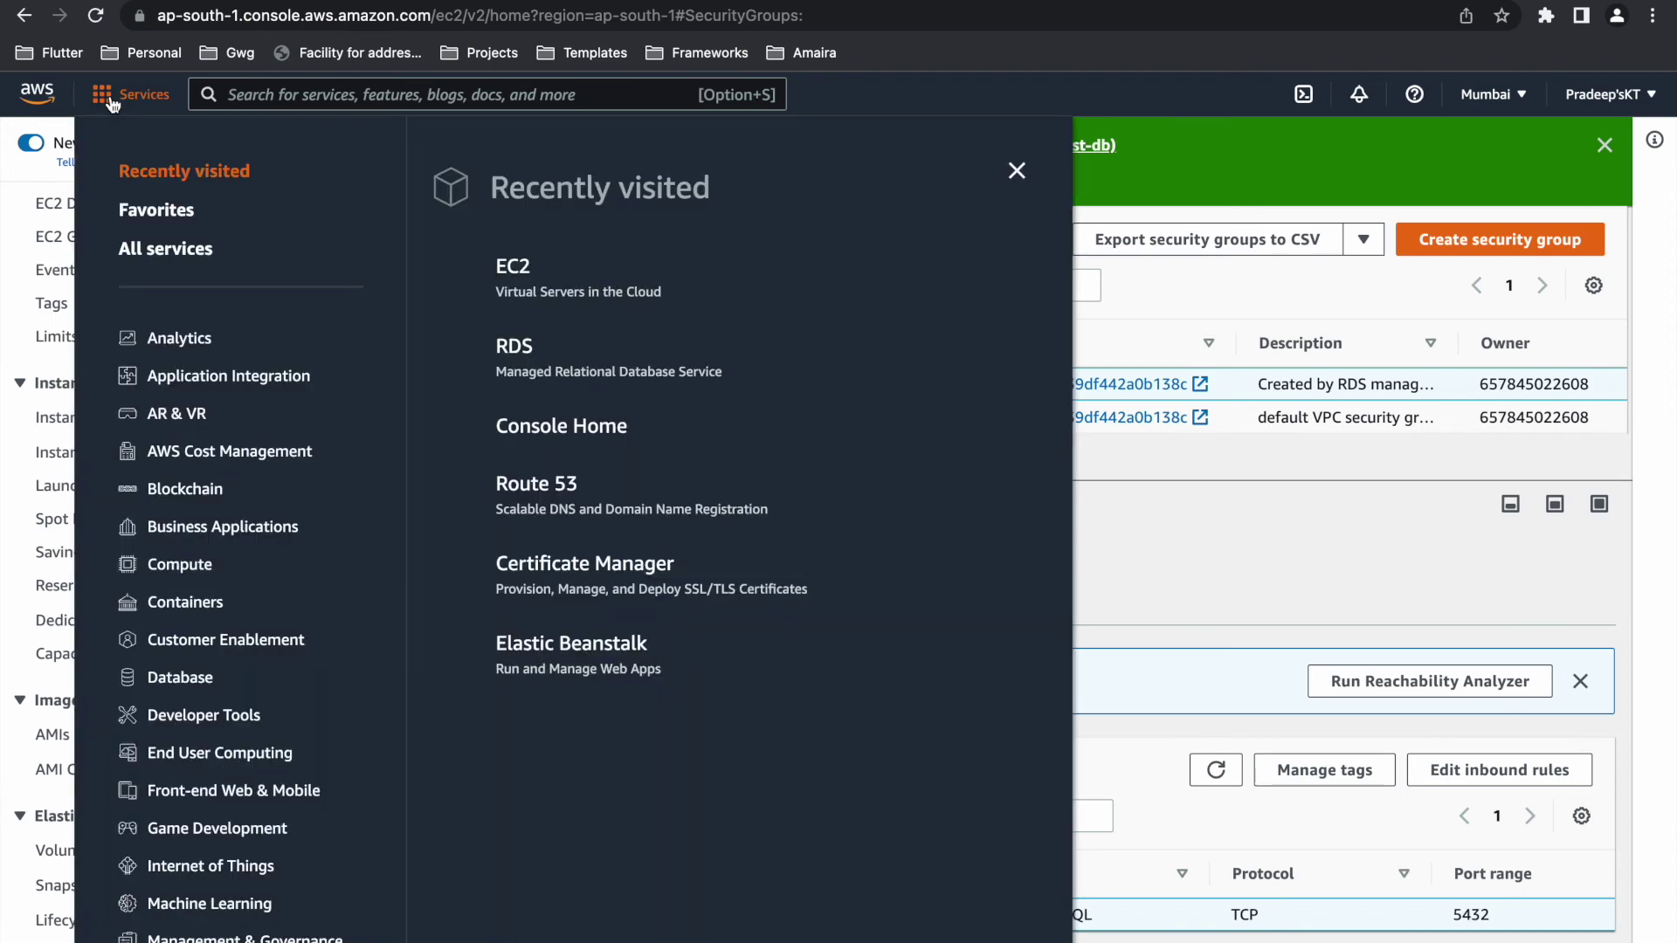
left_click(522, 350)
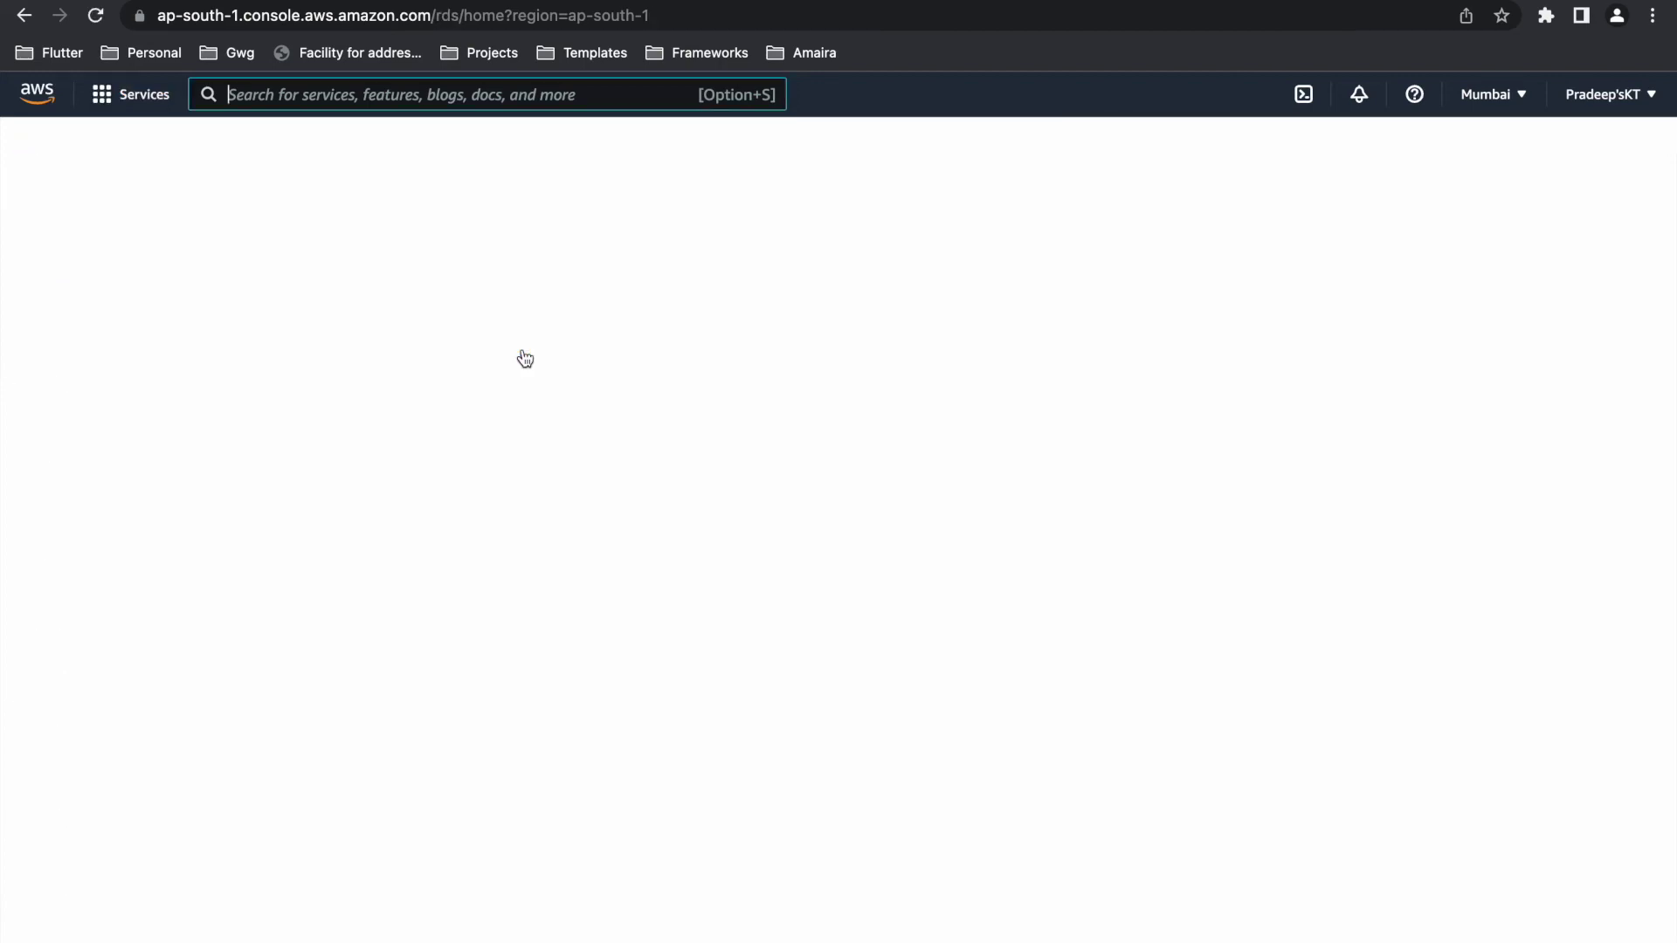
left_click(450, 296)
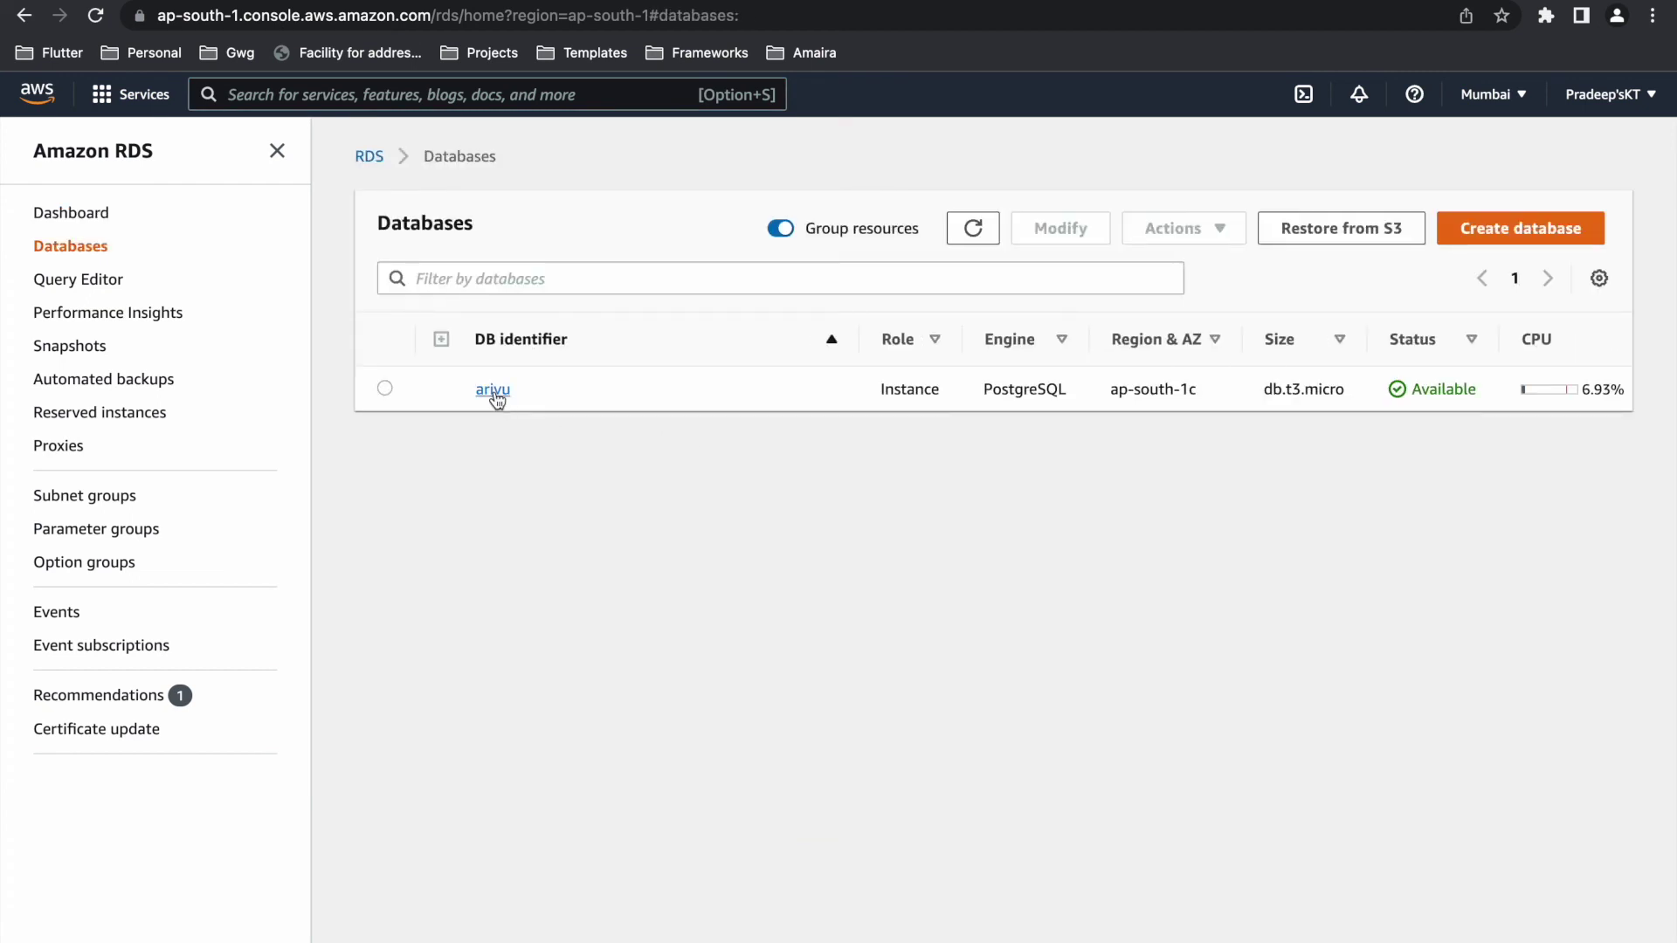
left_click(494, 391)
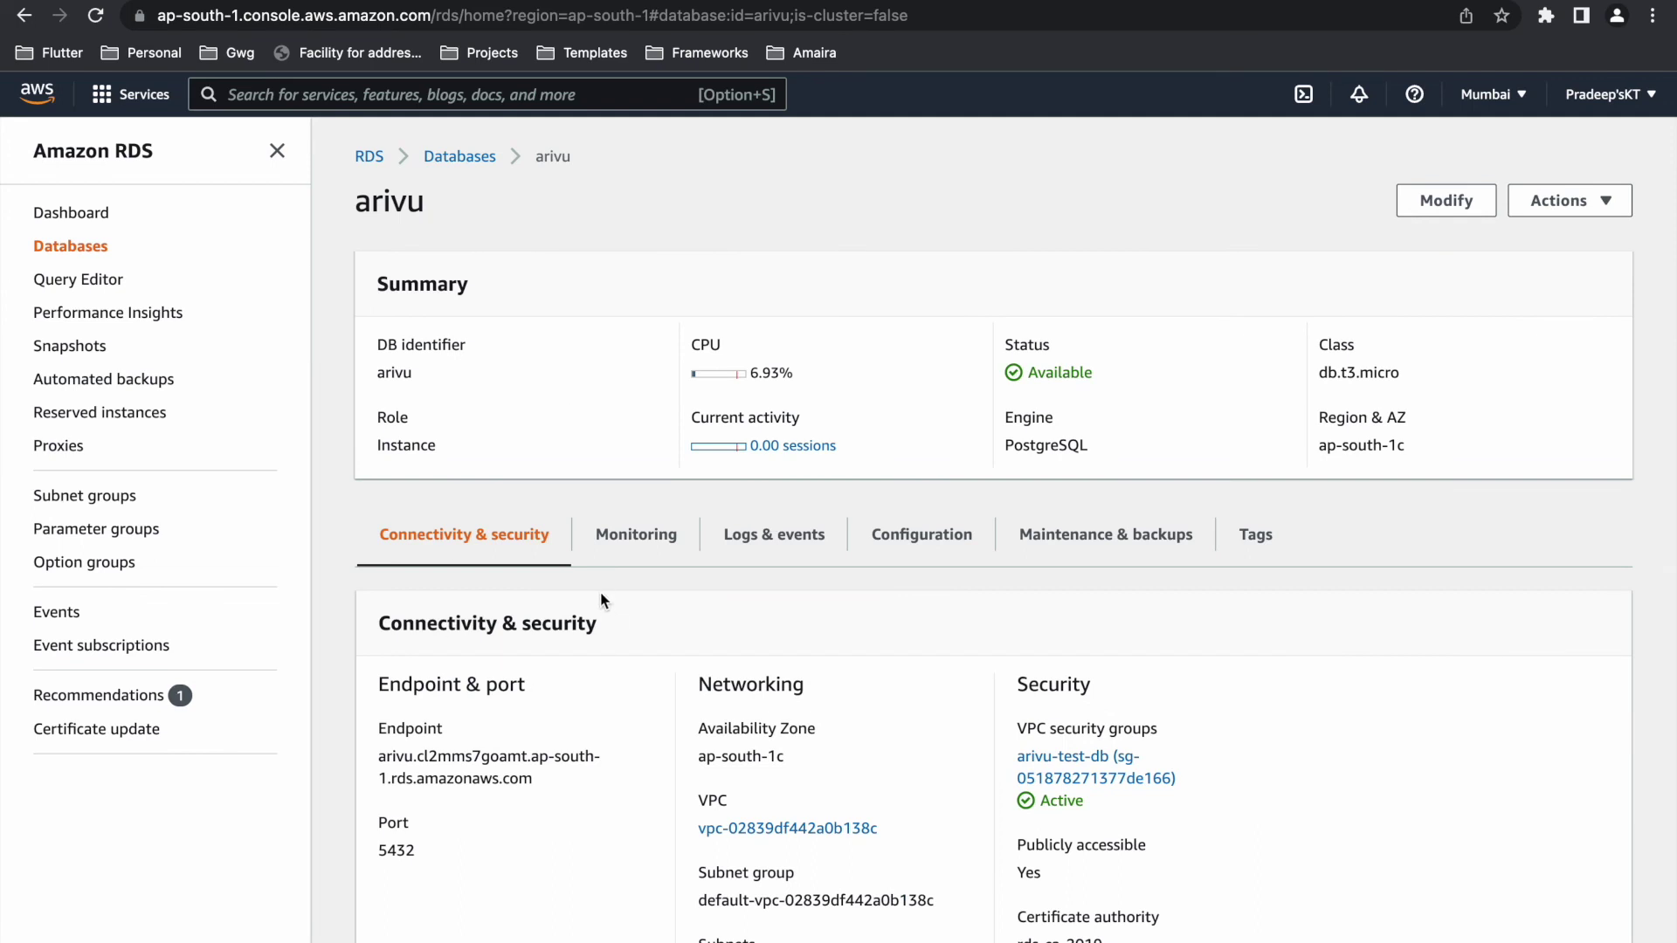
key("ctrl+Left")
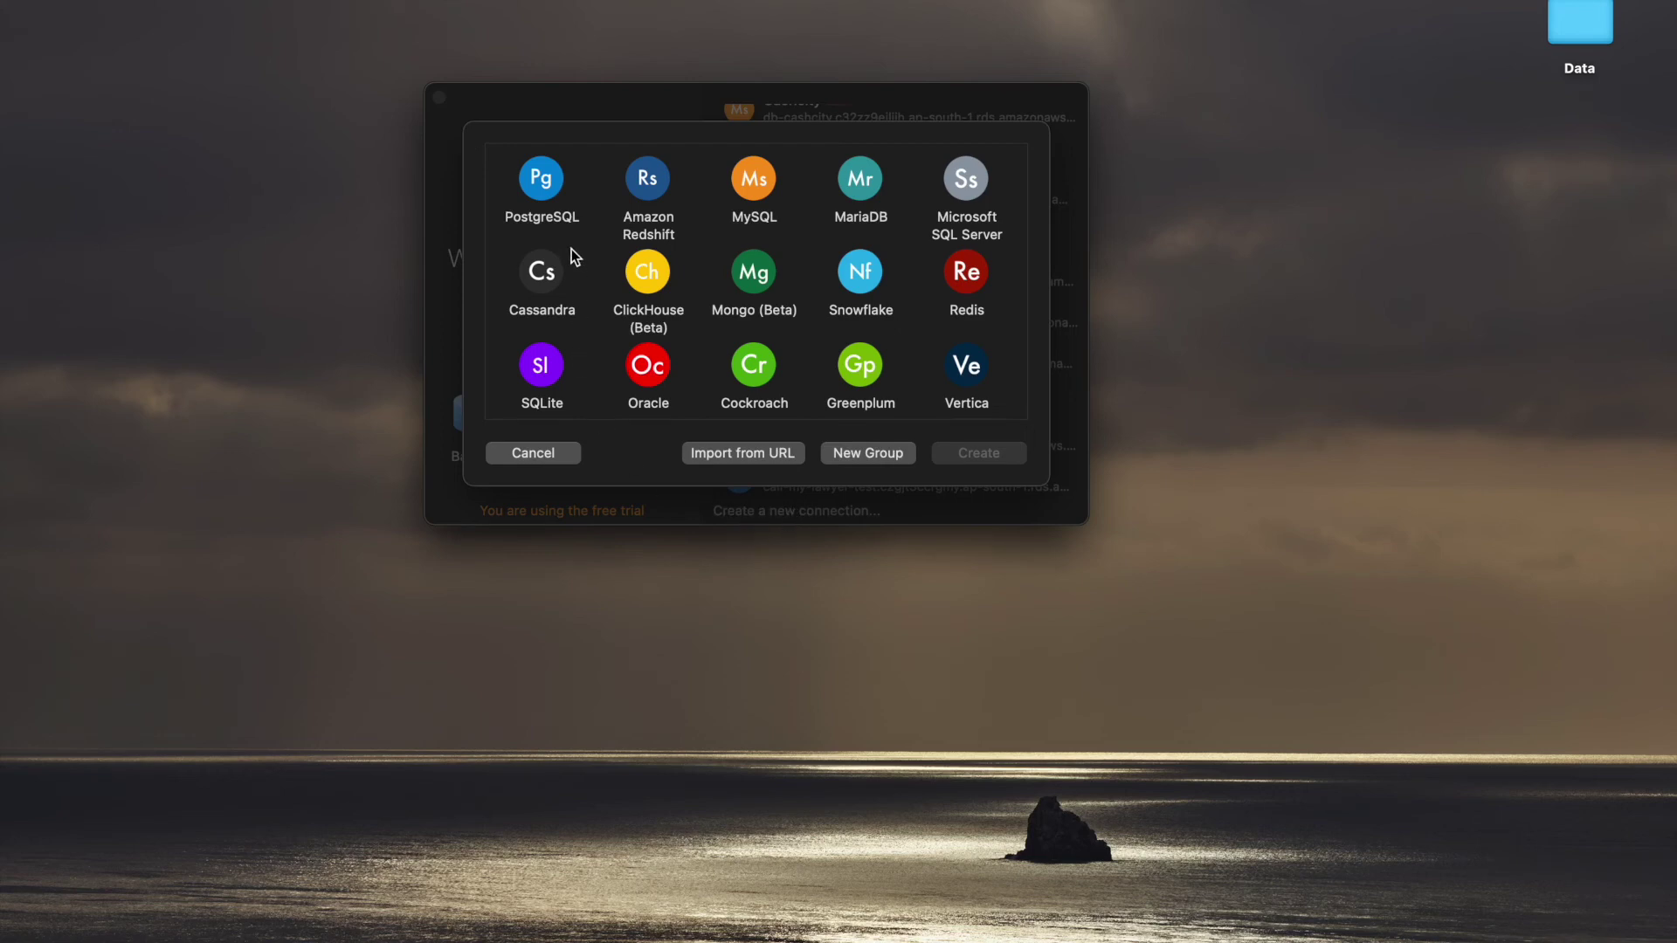
Create a PostgreSQL connection named Arivu-test with the arivu RDS endpoint as host.
left_click(552, 206)
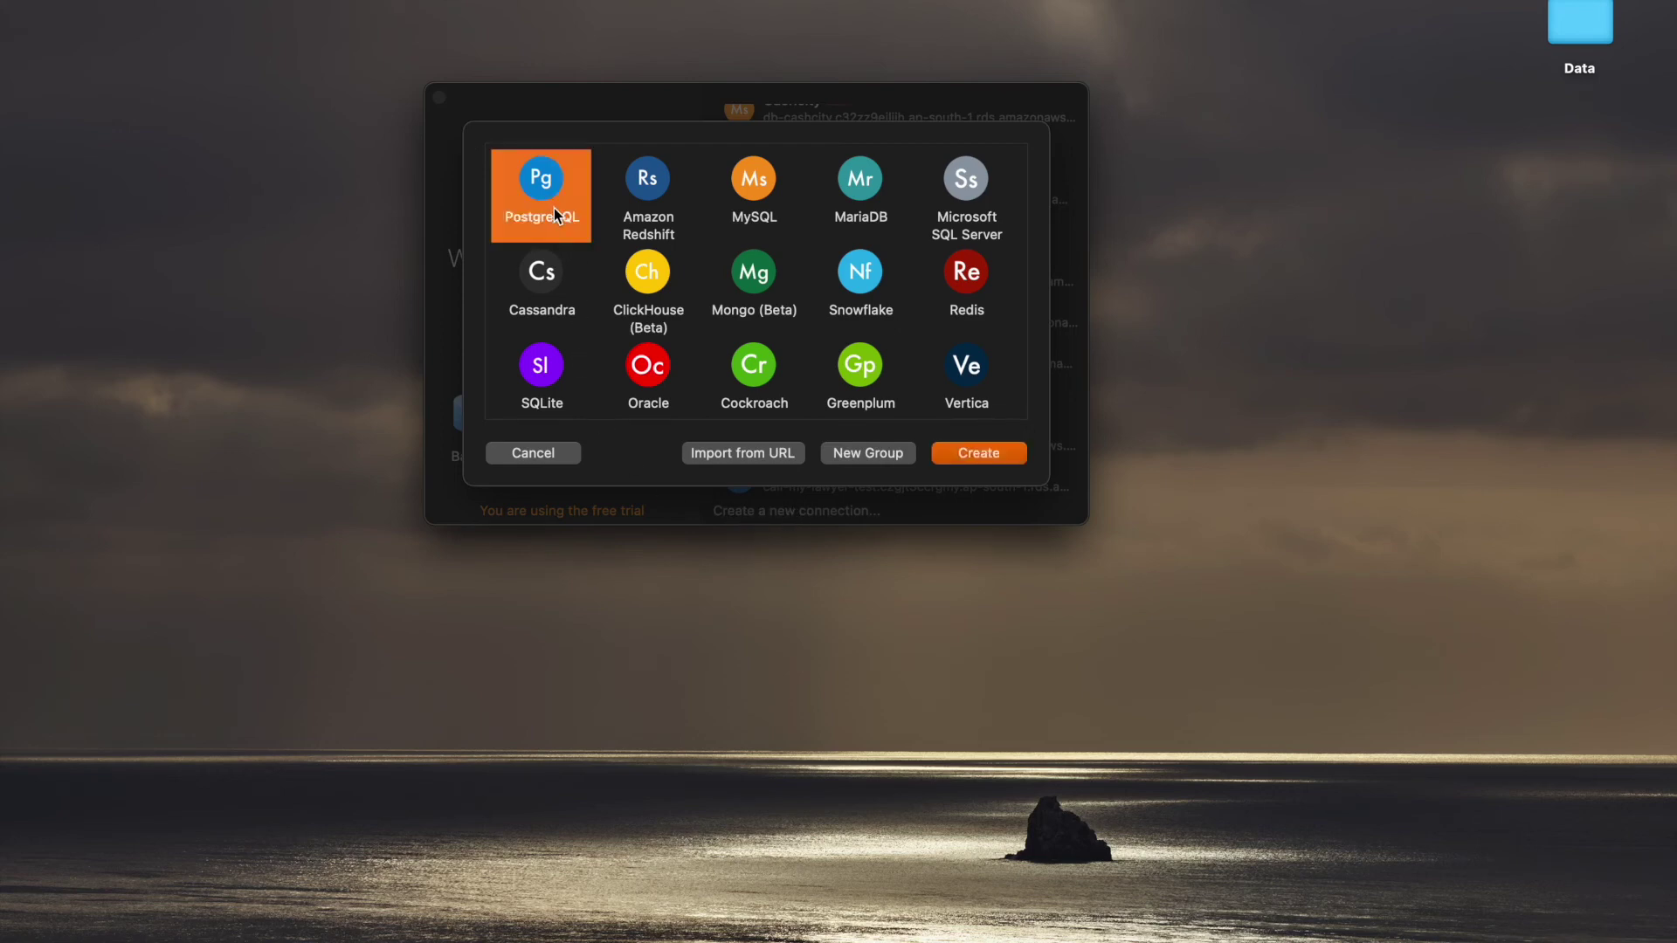
left_click(968, 456)
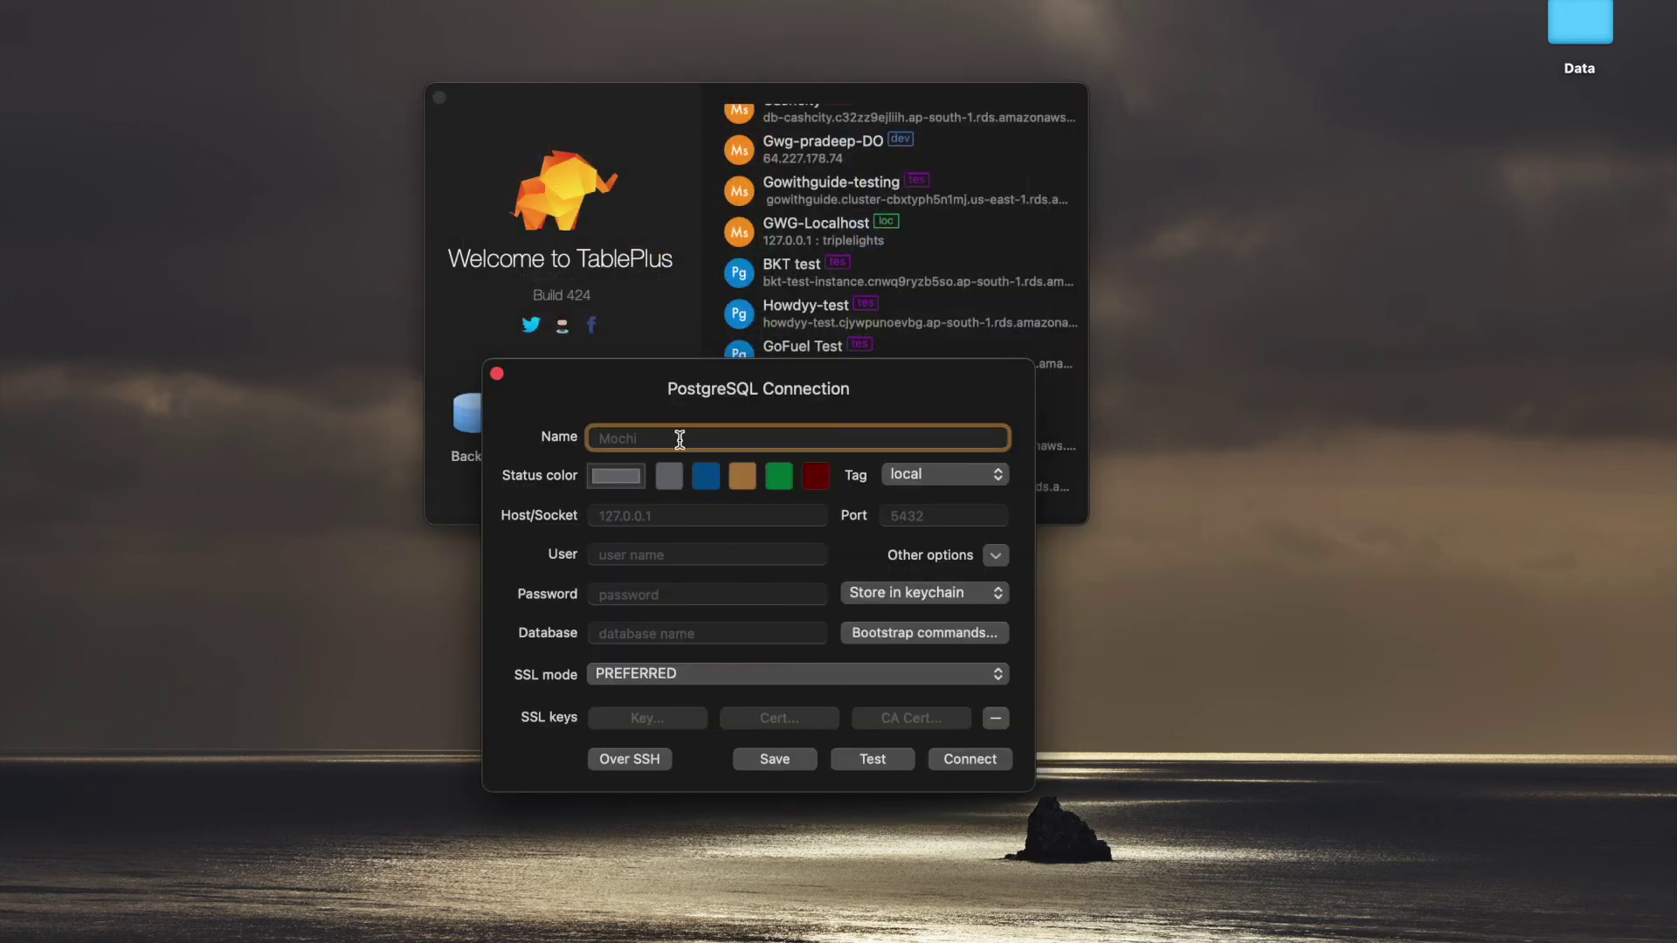
type("Arivu-test")
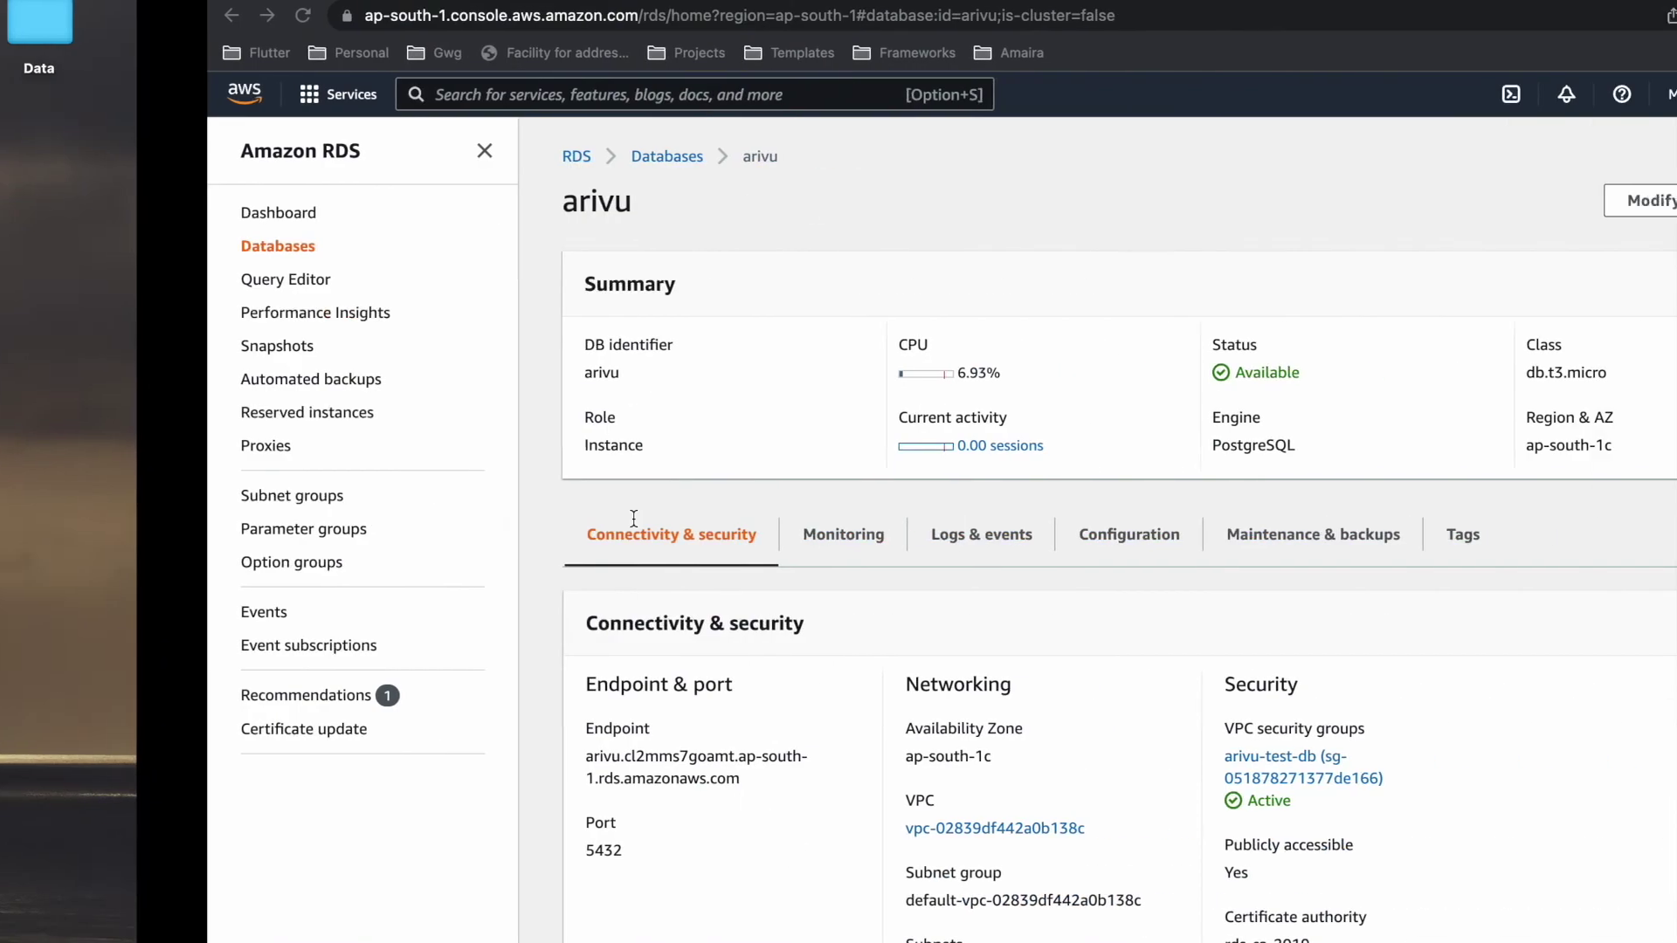
left_click_drag(380, 756, 532, 779)
key("ctrl+Left")
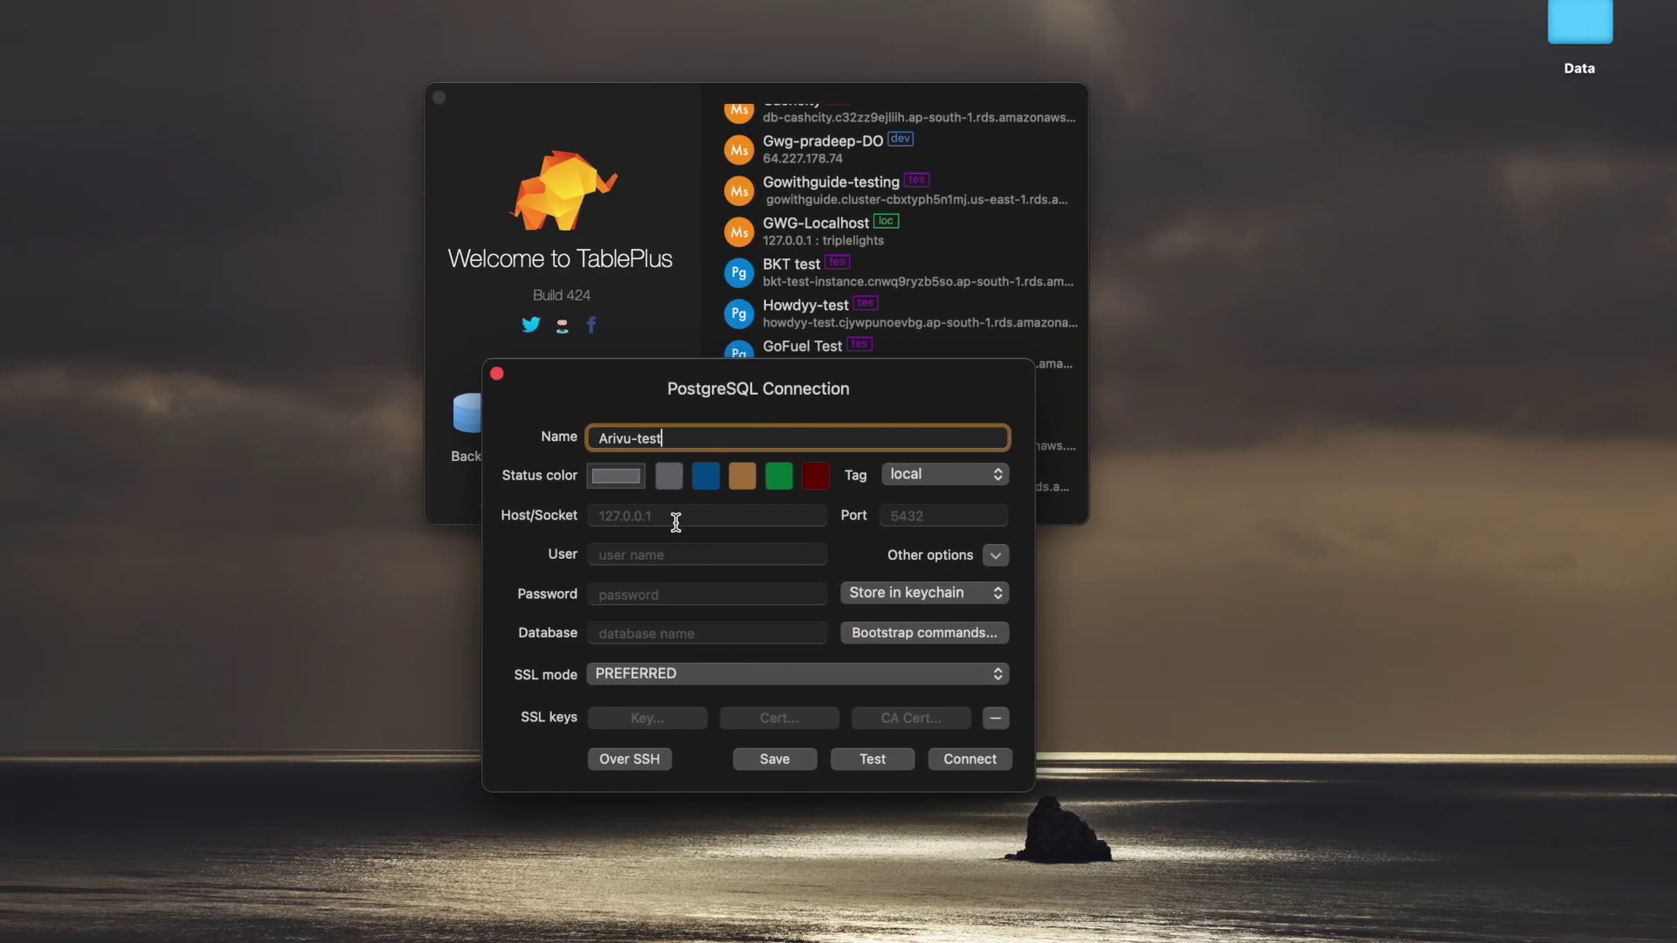
left_click(668, 516)
key("super+v")
Give the connection an orange status colour and the testing tag.
left_click_drag(741, 372, 742, 123)
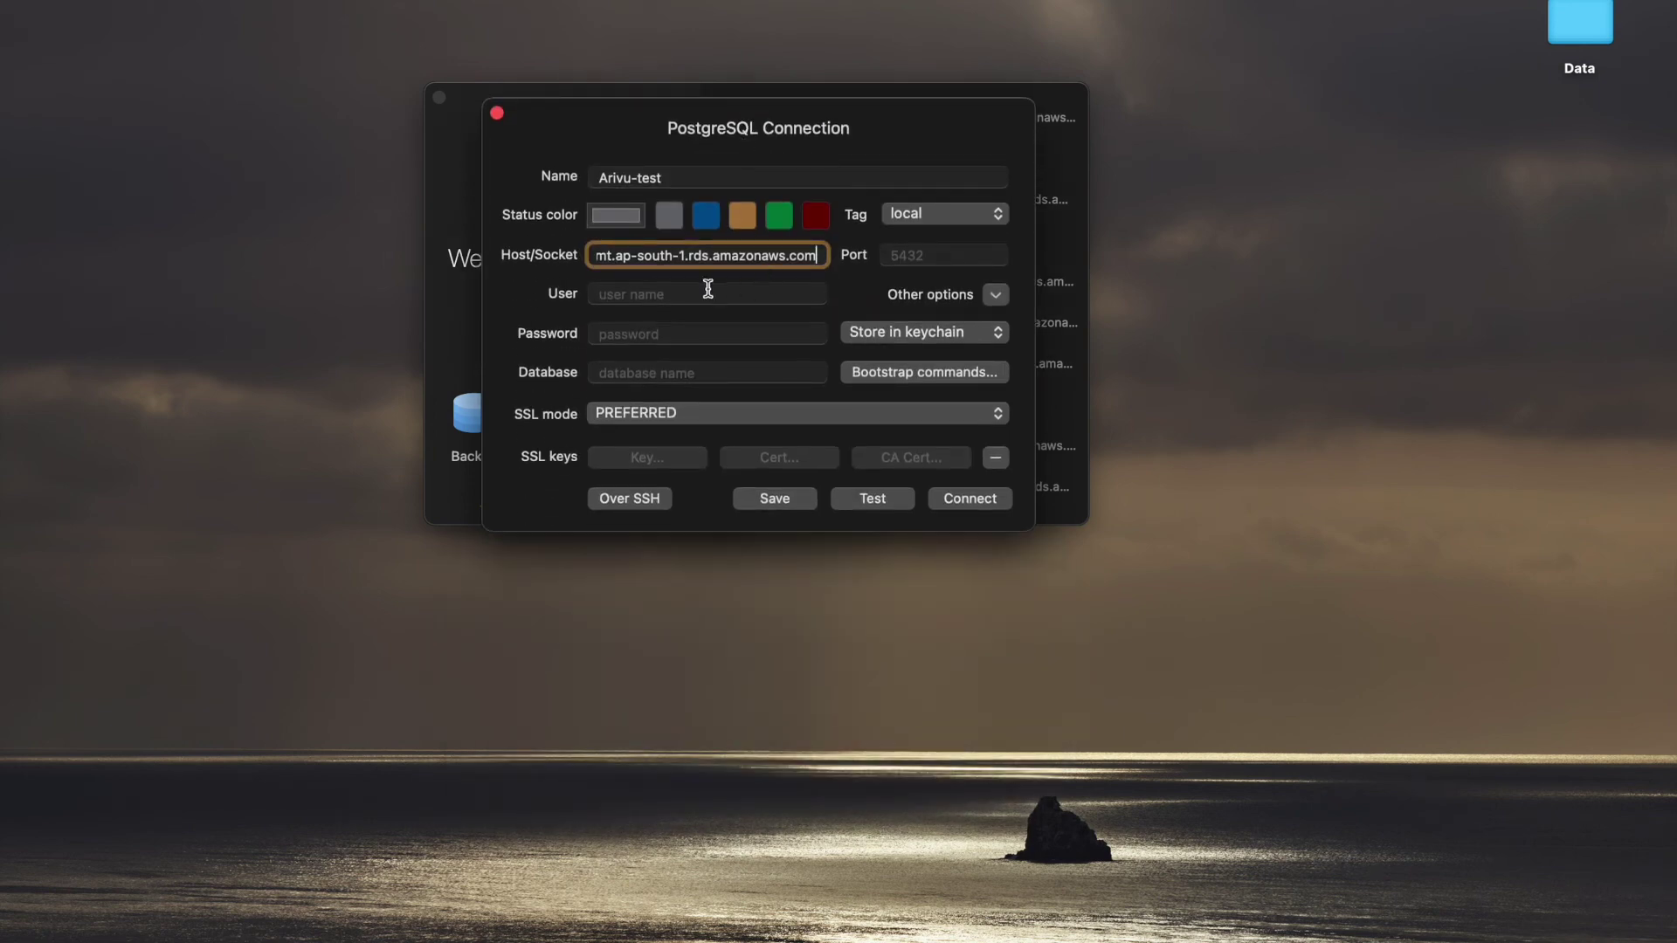
left_click(704, 215)
left_click(745, 217)
left_click(945, 215)
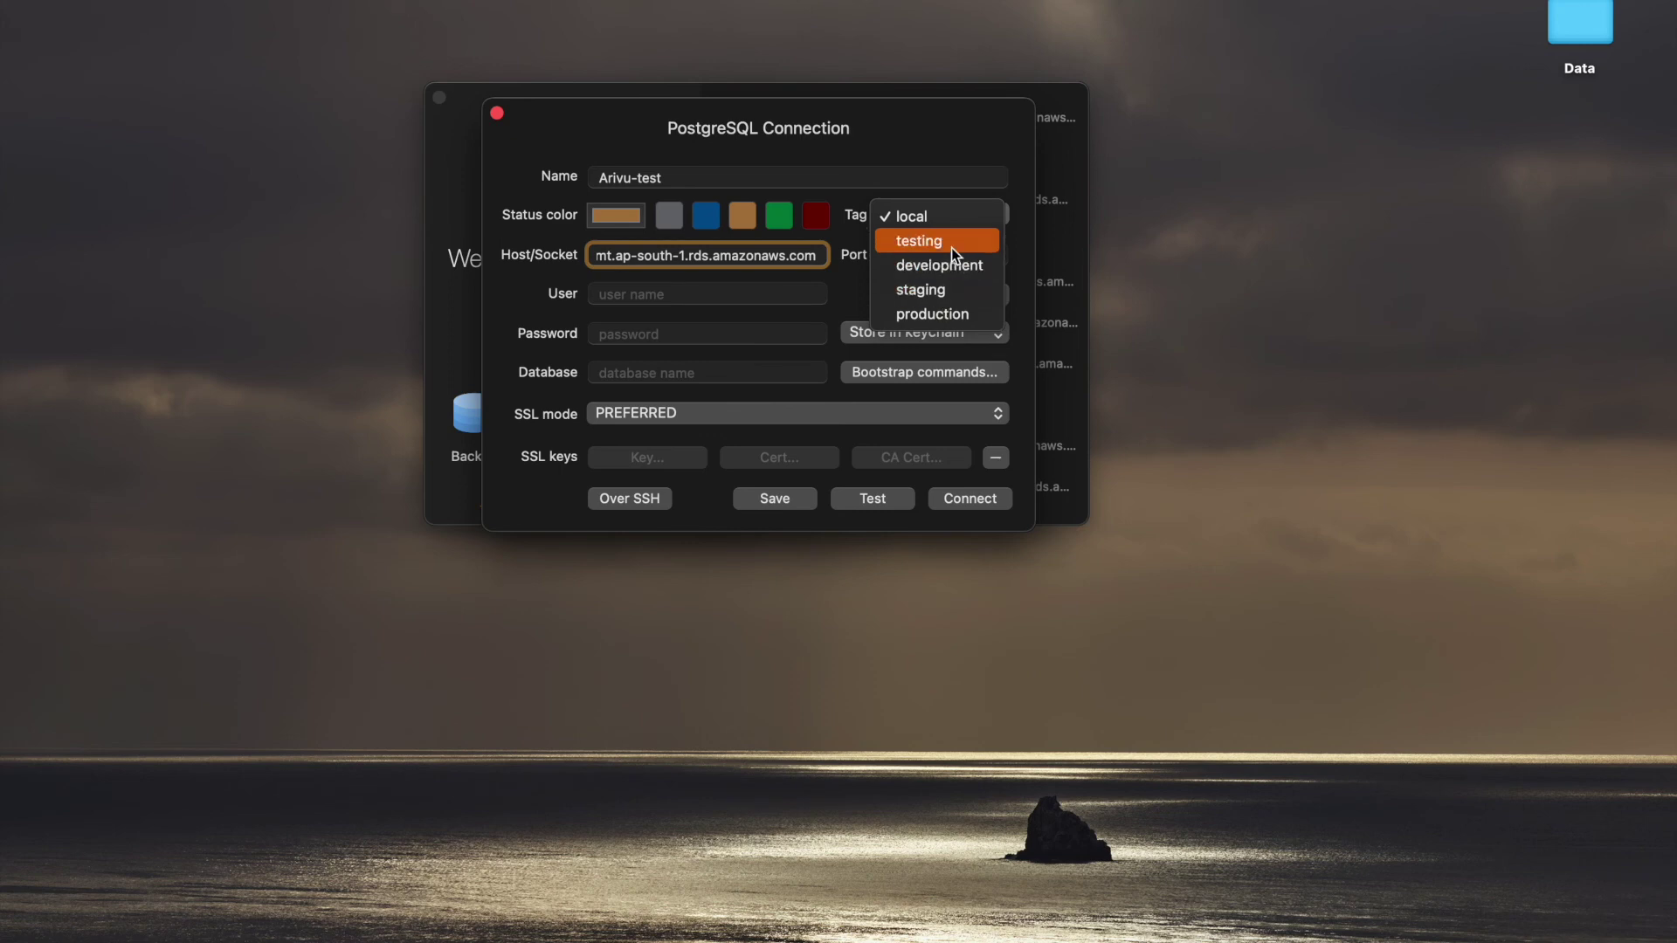
left_click(951, 249)
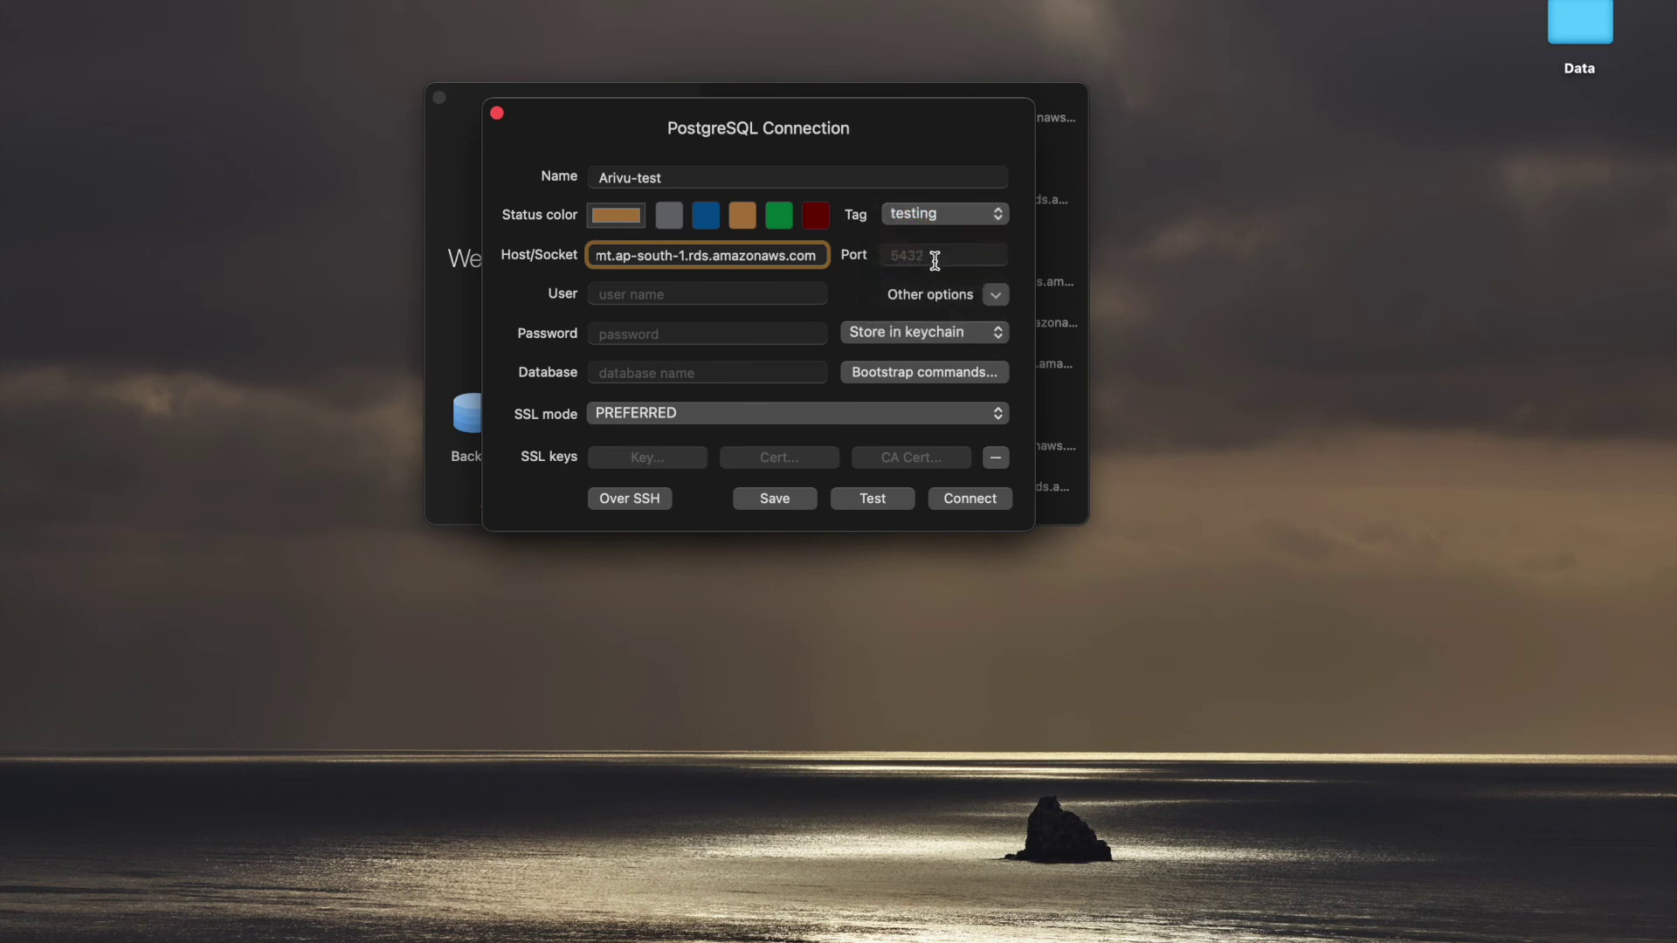
Enter port 5432, user arivu, the account password and database arivu, then test the connection.
left_click(934, 258)
type("5432")
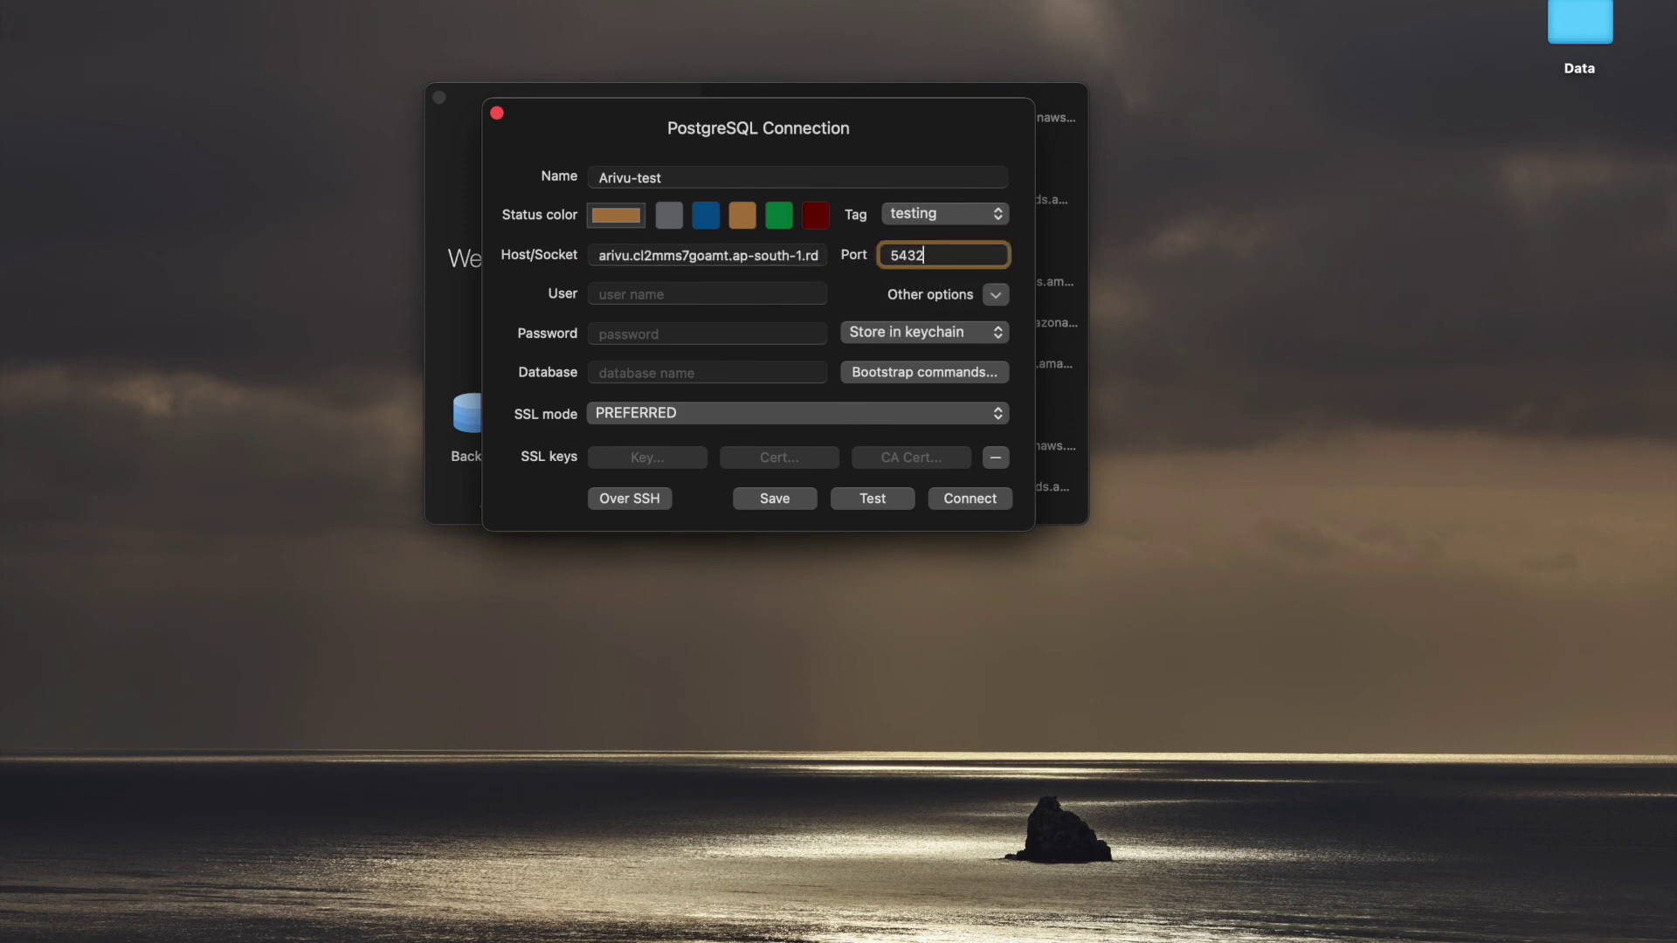
left_click(741, 301)
type("a")
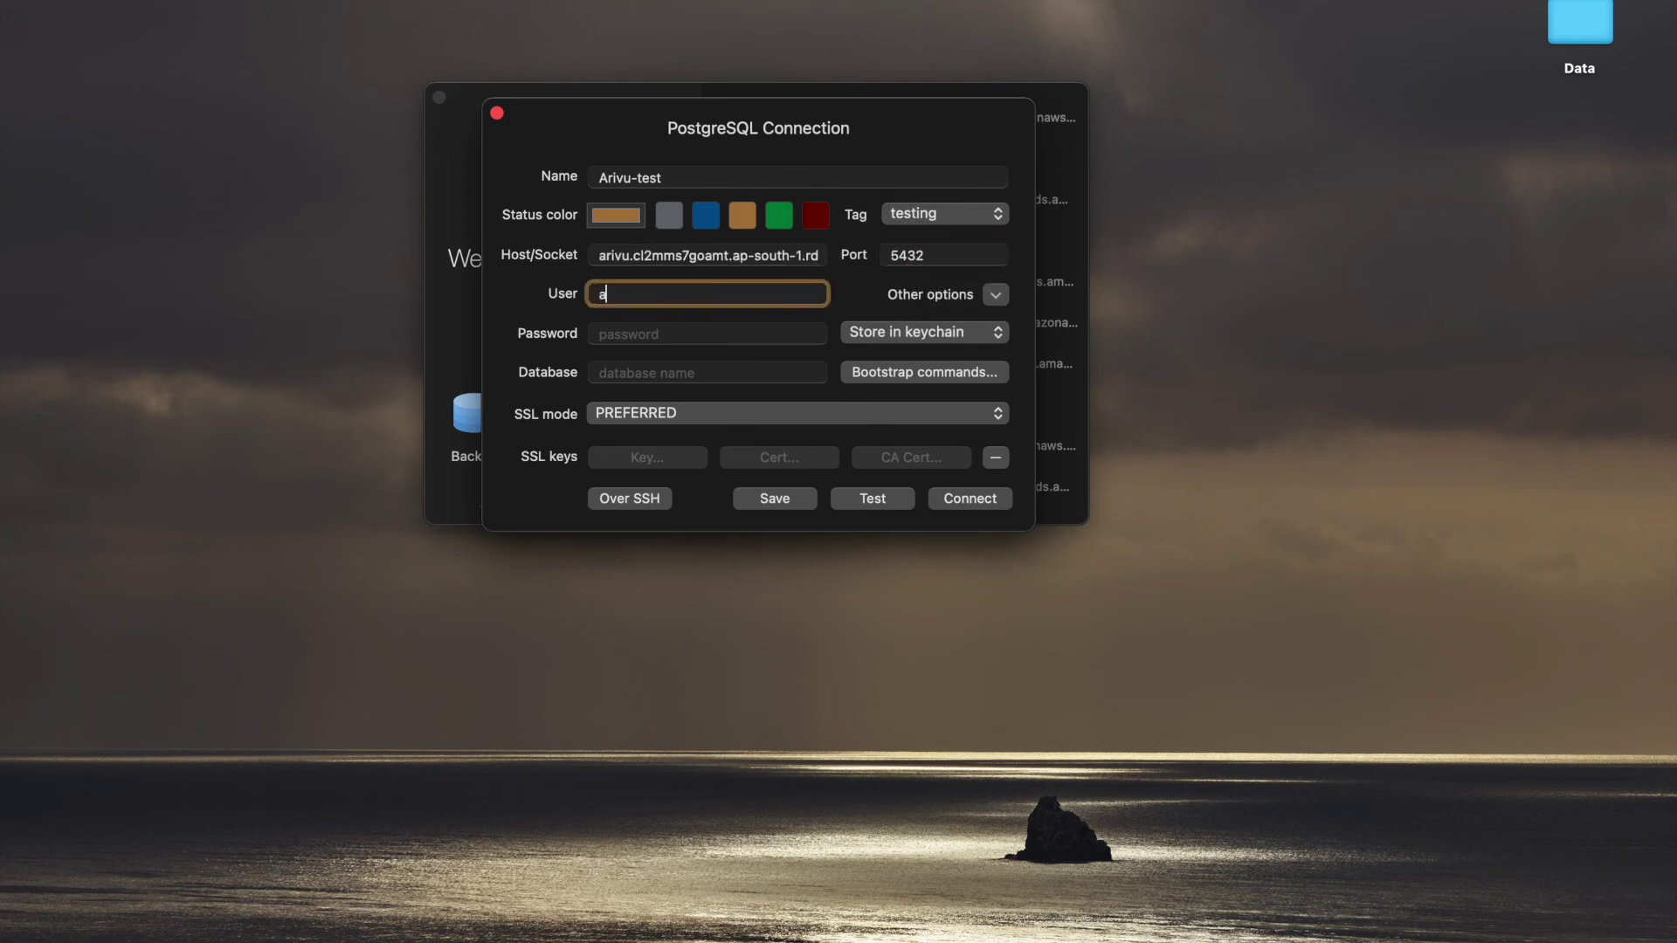
type("rivu")
left_click(705, 334)
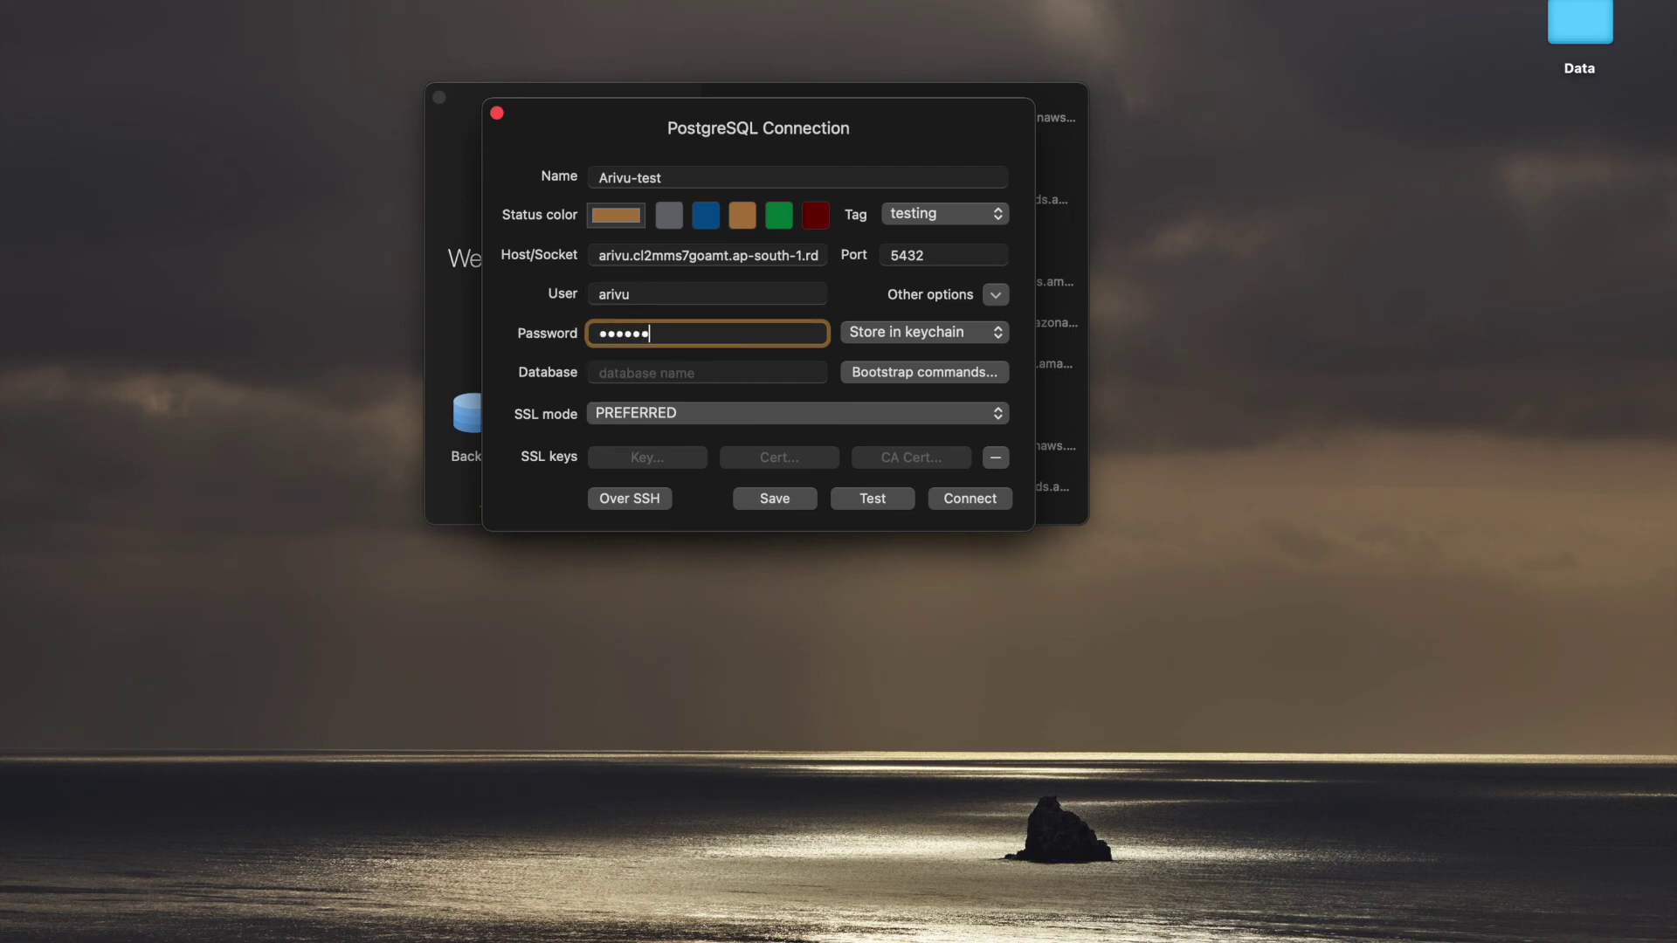
left_click(700, 374)
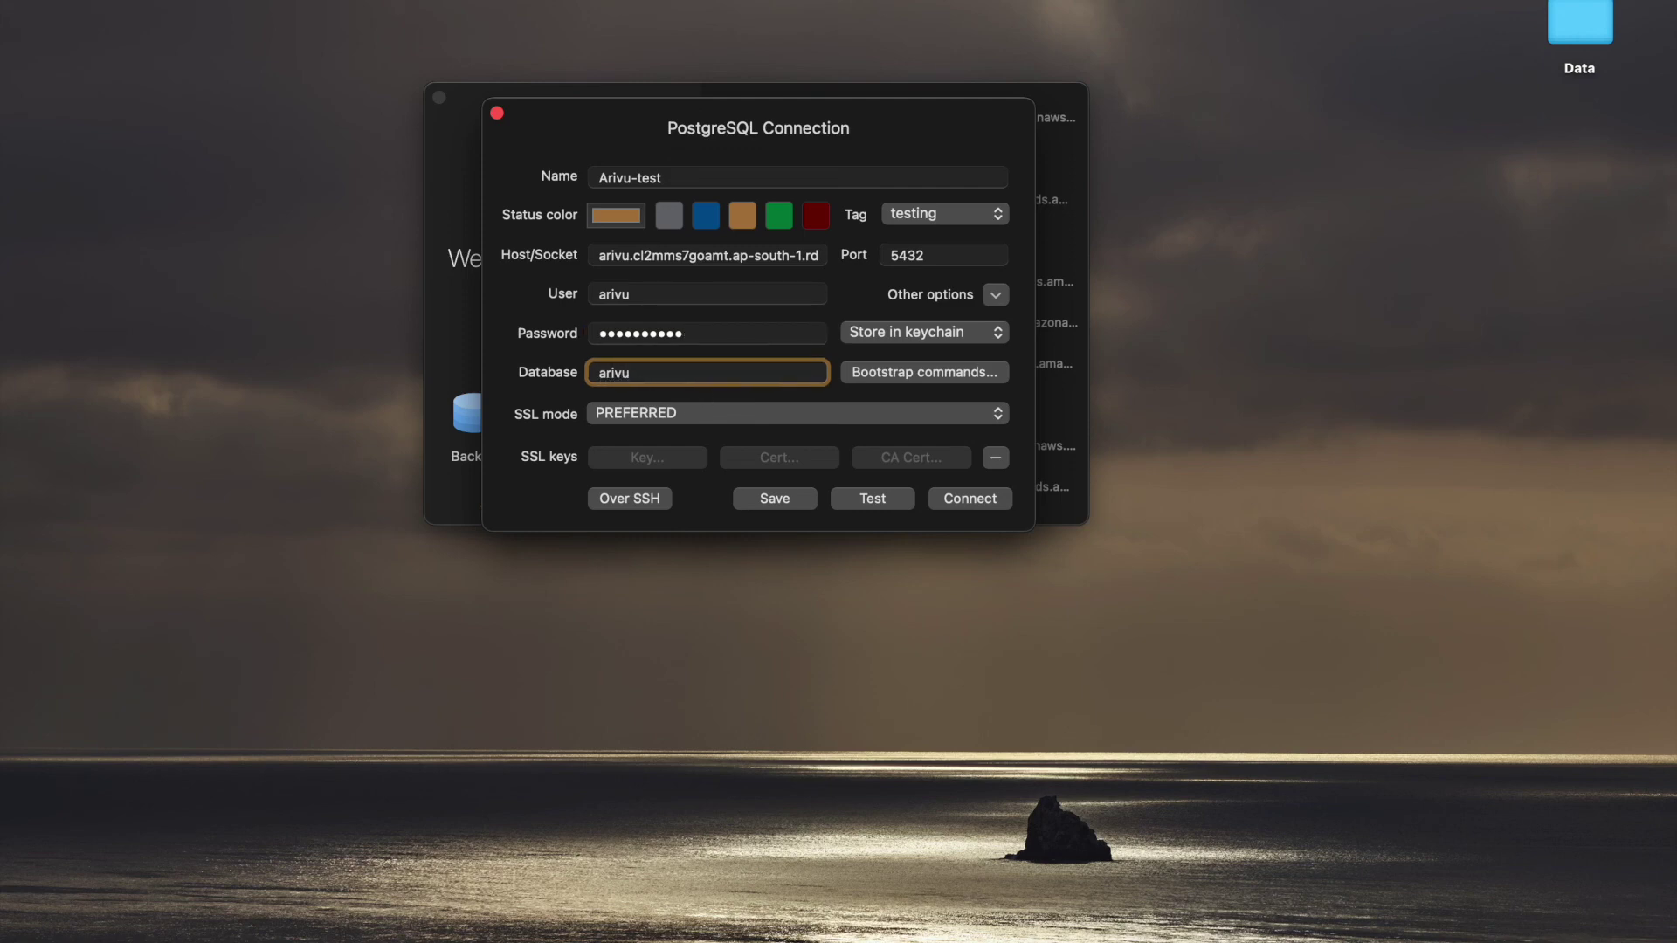
left_click(874, 500)
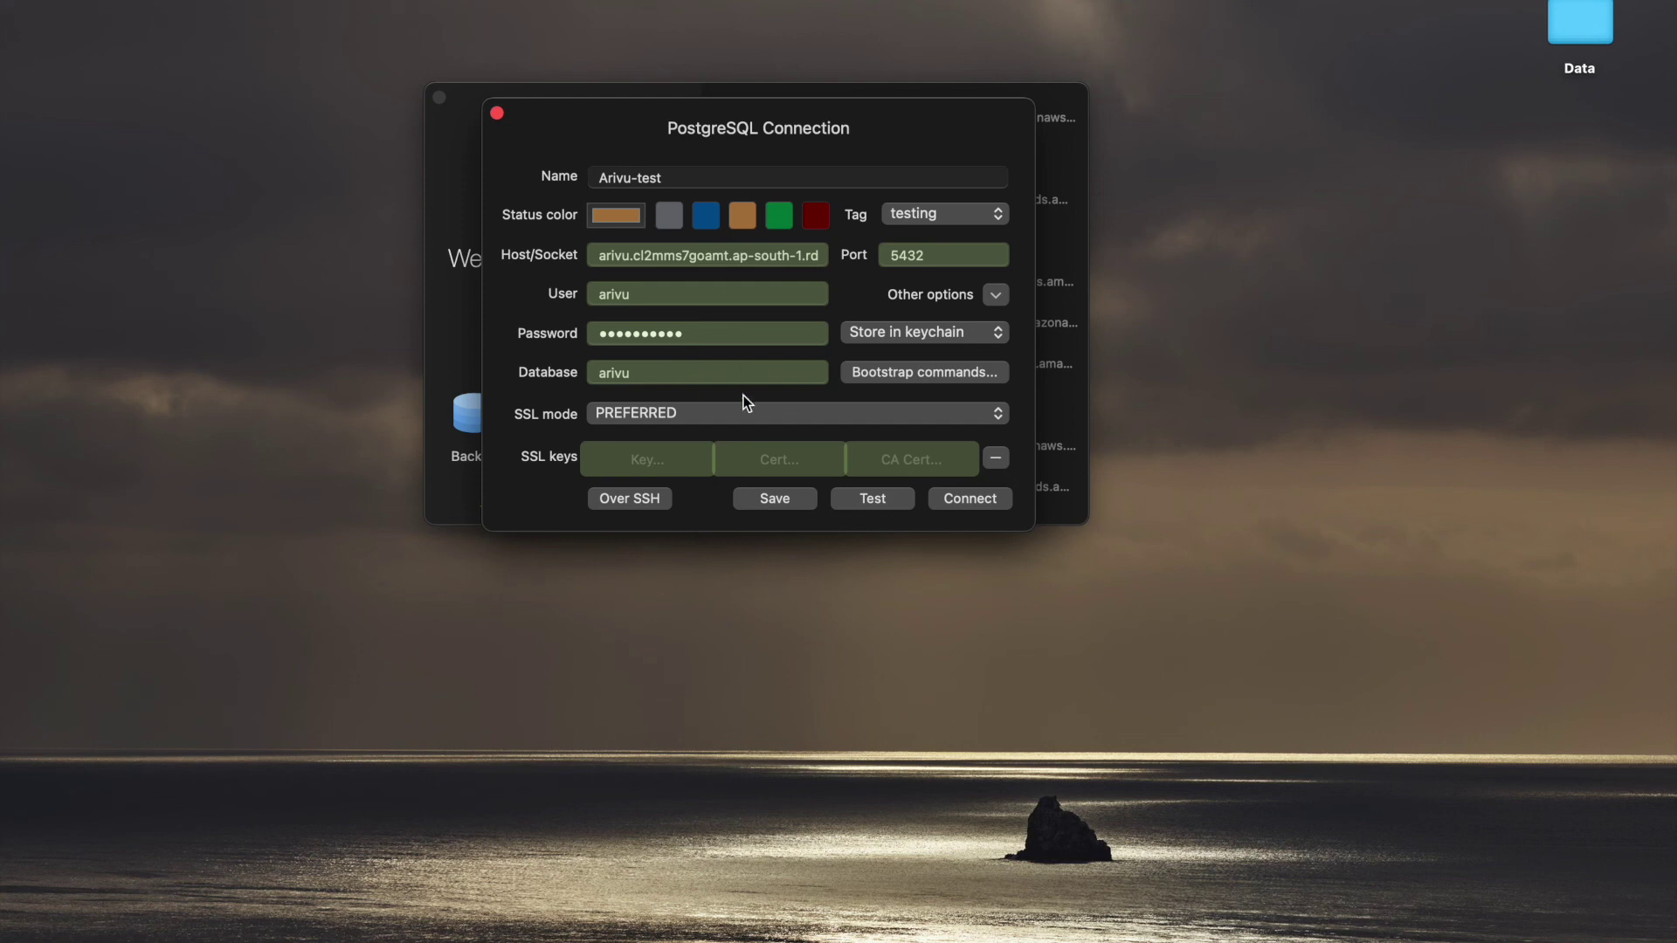
Connect to arivu, close the duplicate connection tab, view the empty public tables, then return to AWS.
left_click(973, 503)
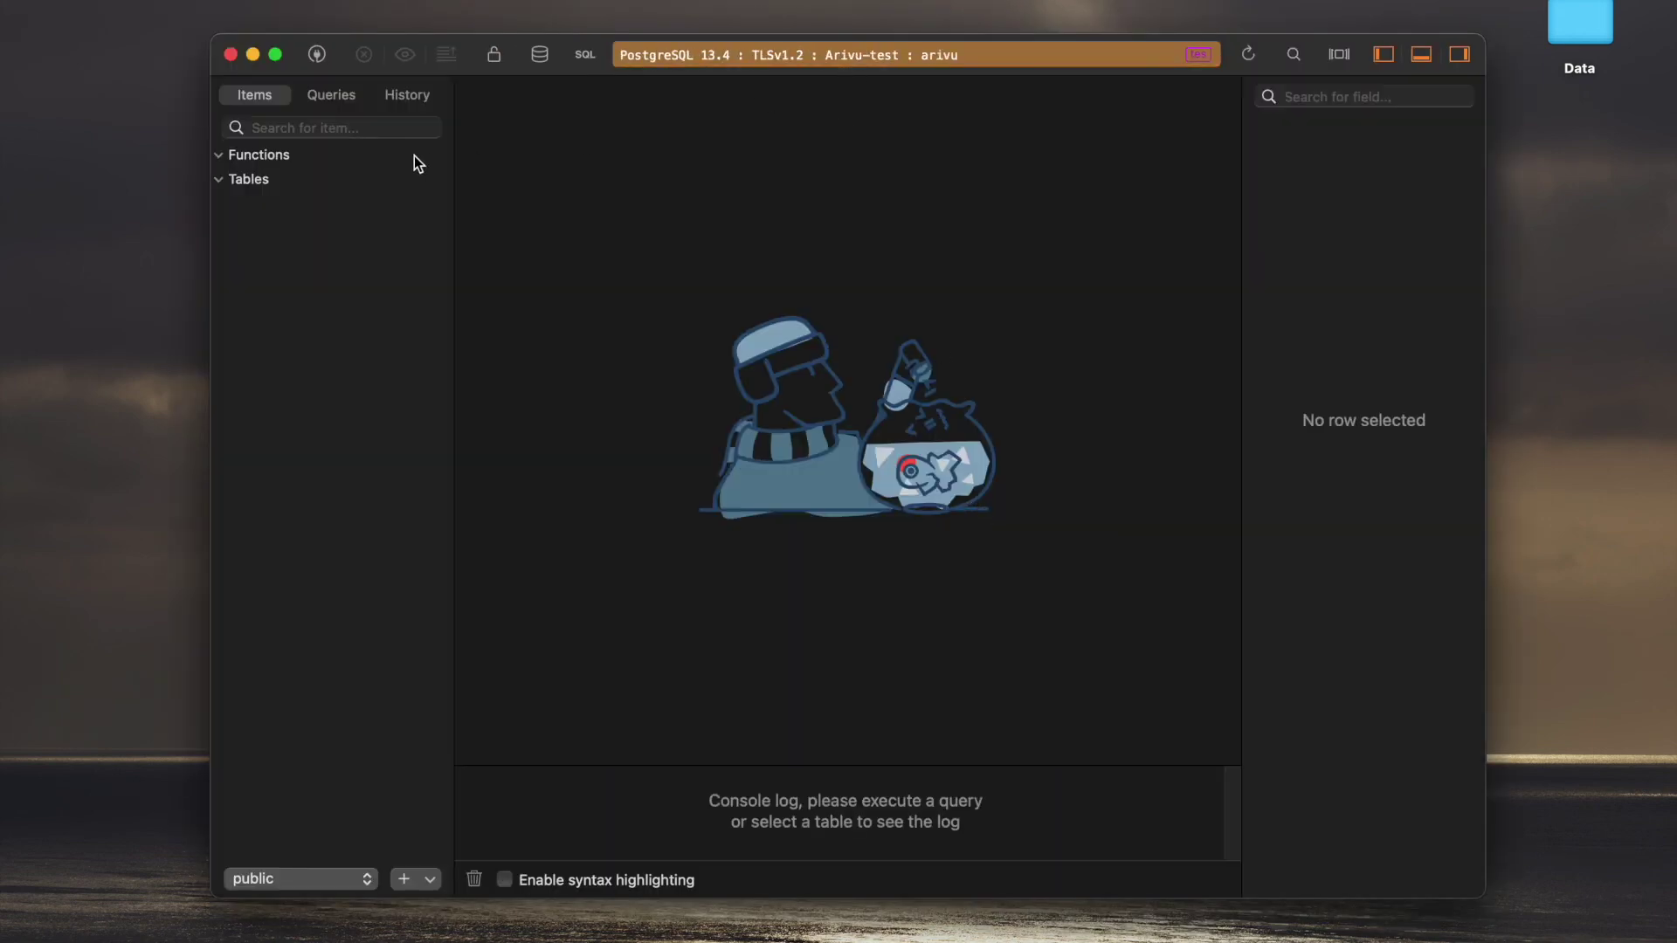
left_click(541, 56)
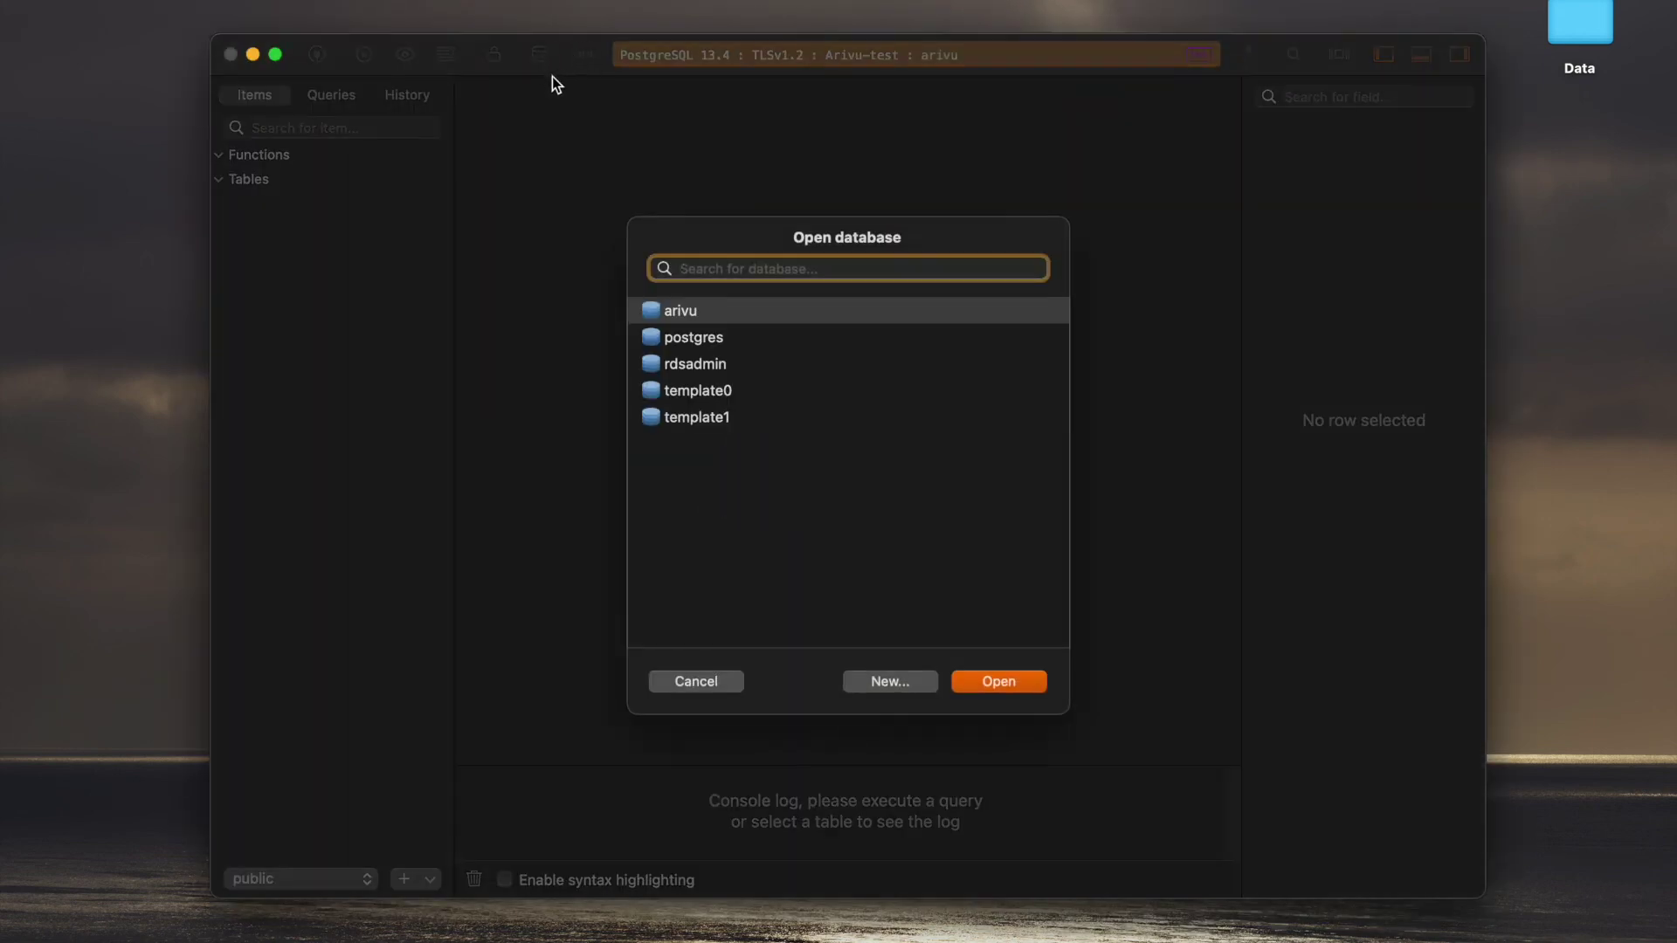
double_click(675, 307)
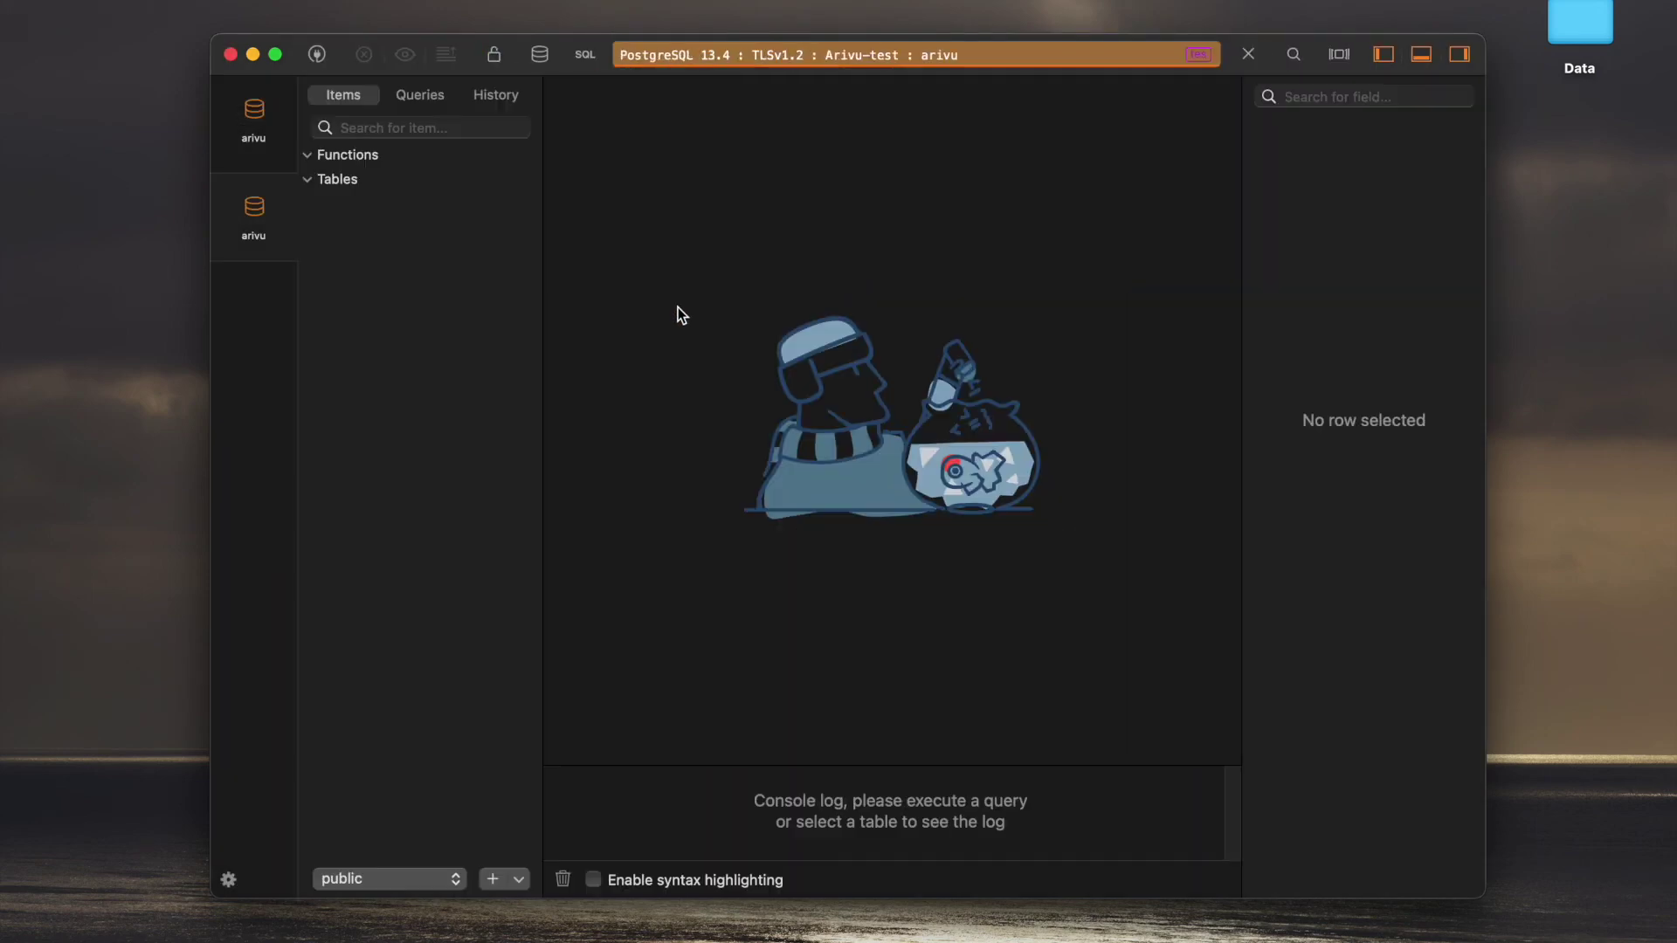
right_click(260, 220)
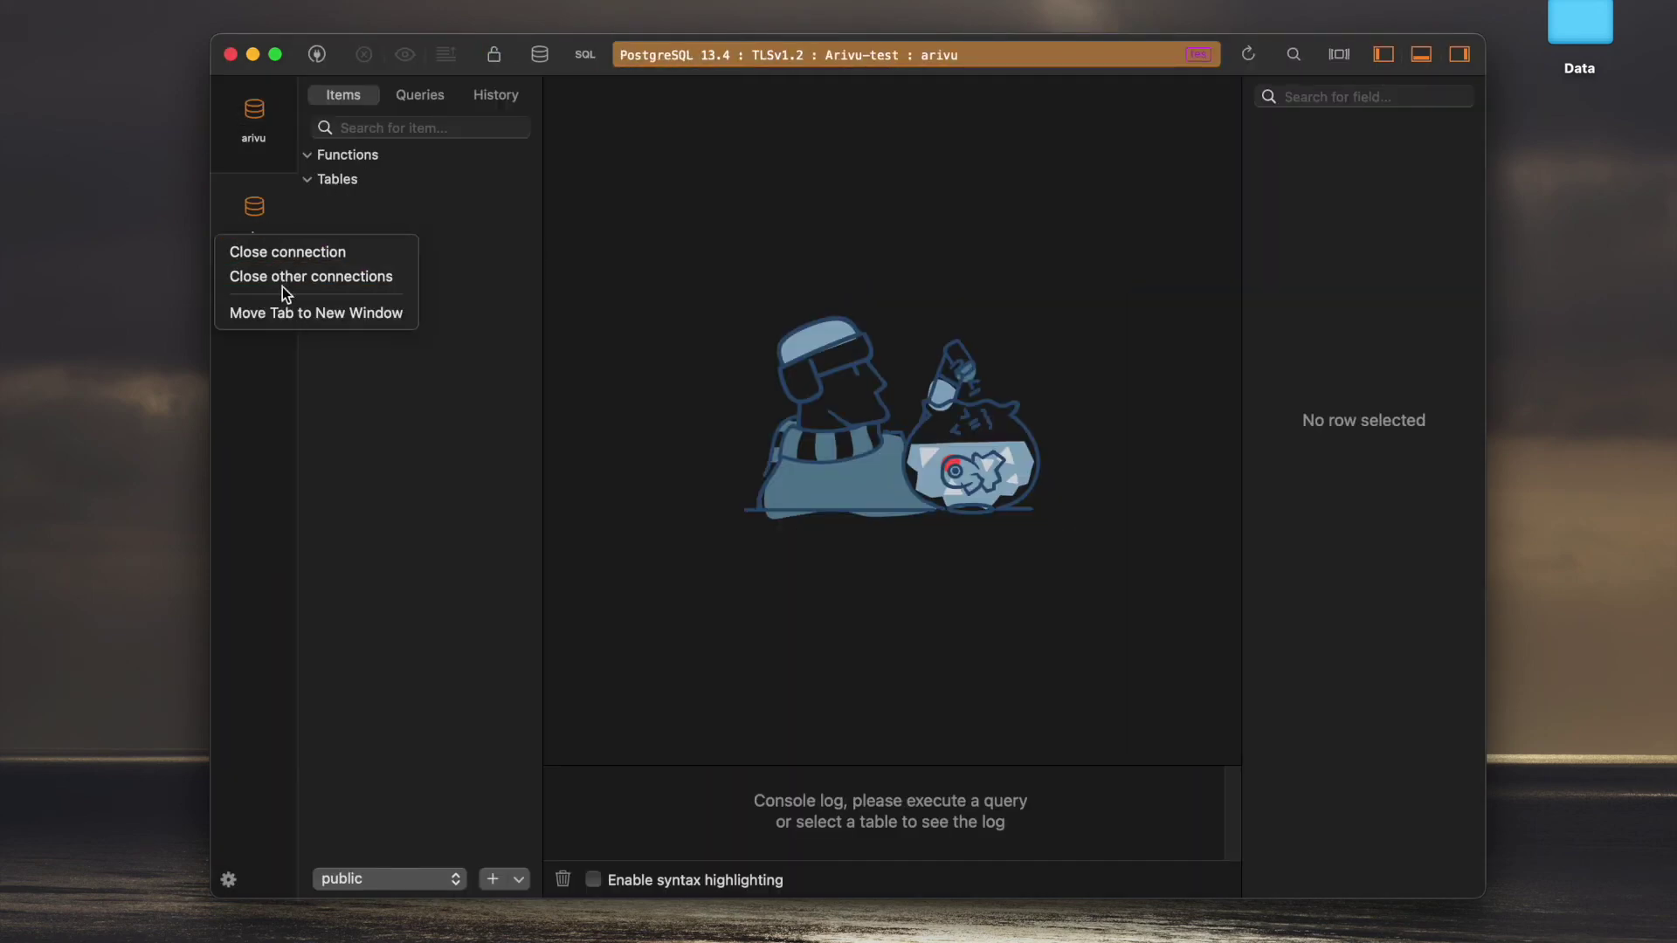
left_click(289, 250)
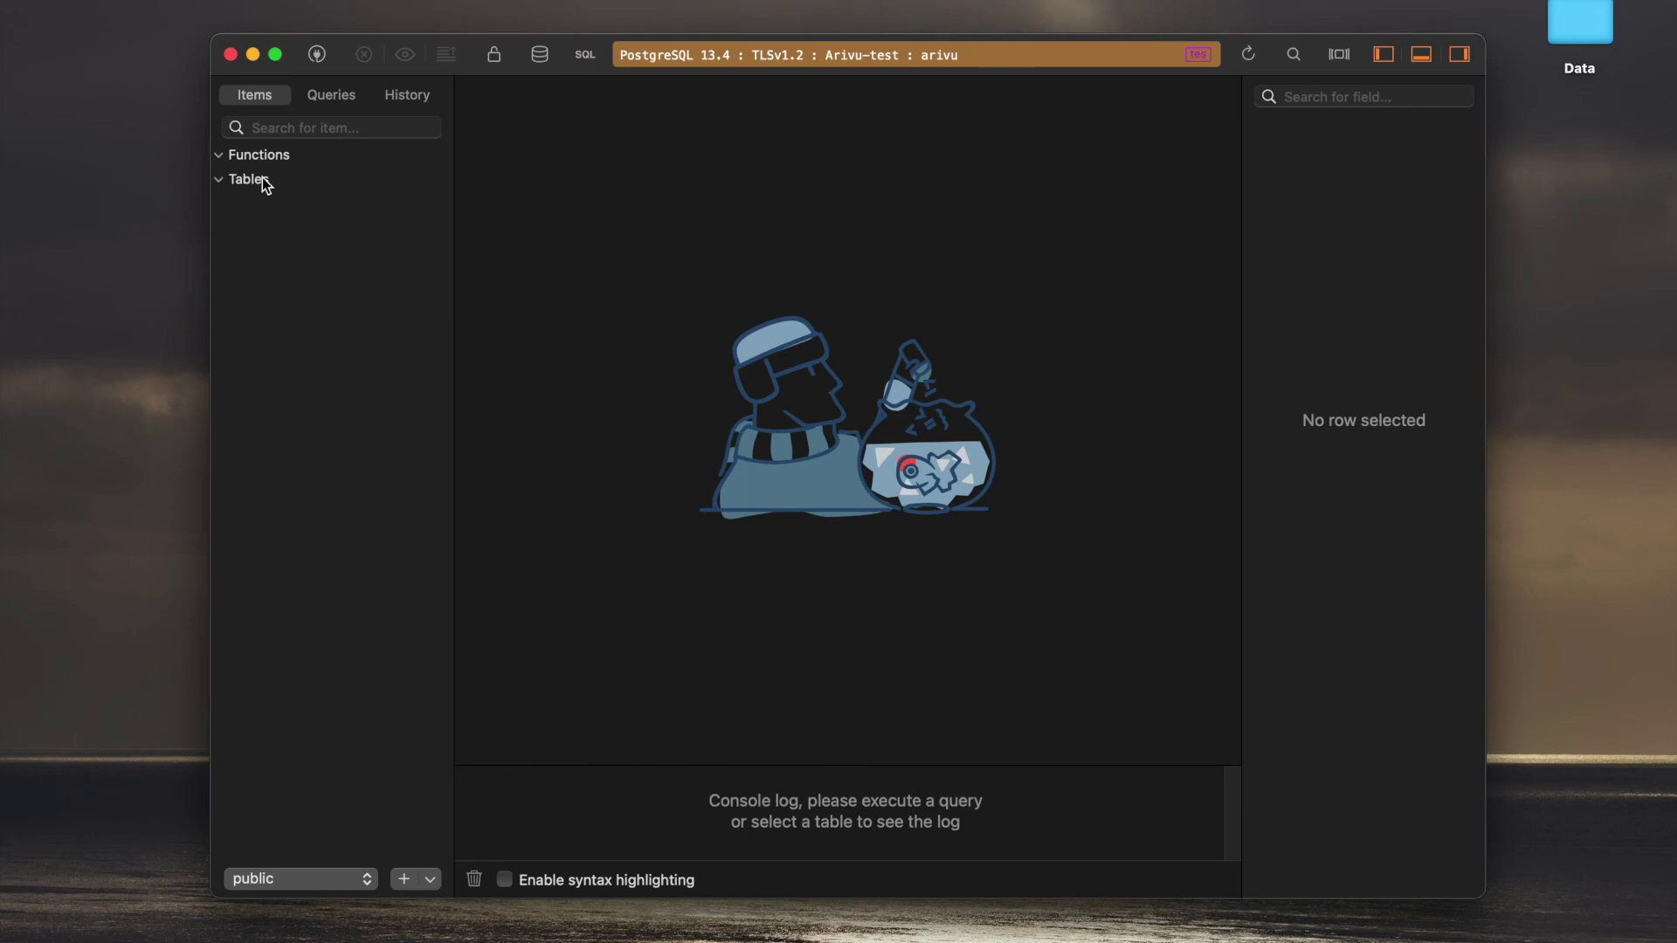
left_click(261, 177)
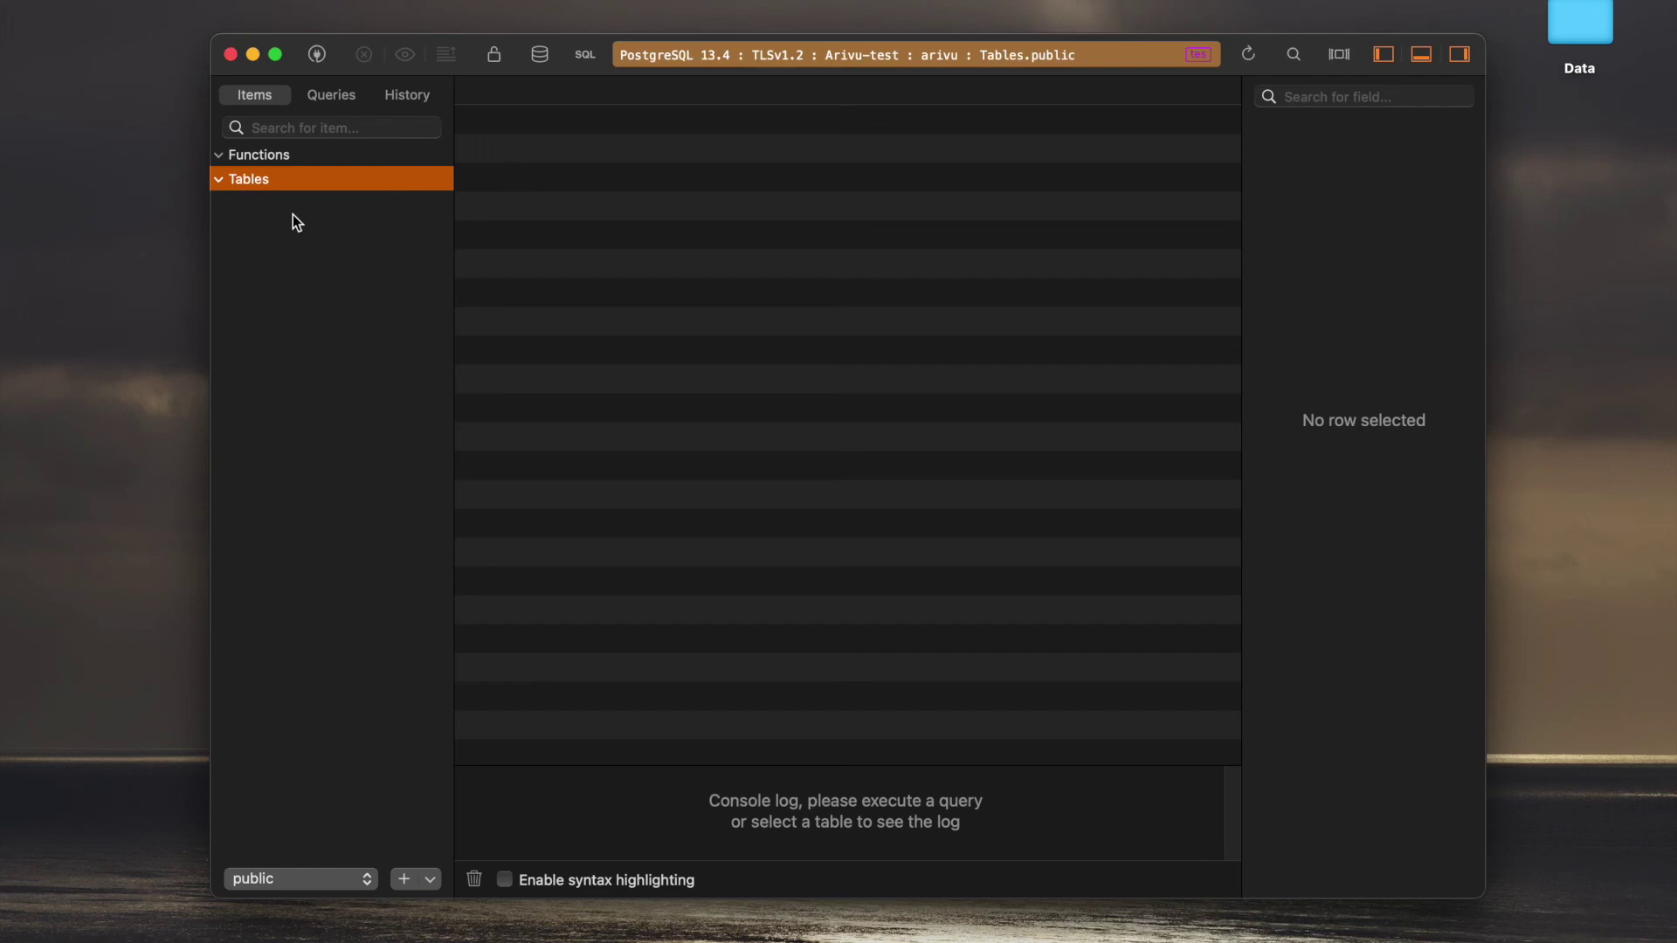
key("ctrl+Right")
Select arivu in the Databases list, open Modify and cancel it, then return to TablePlus.
left_click(98, 252)
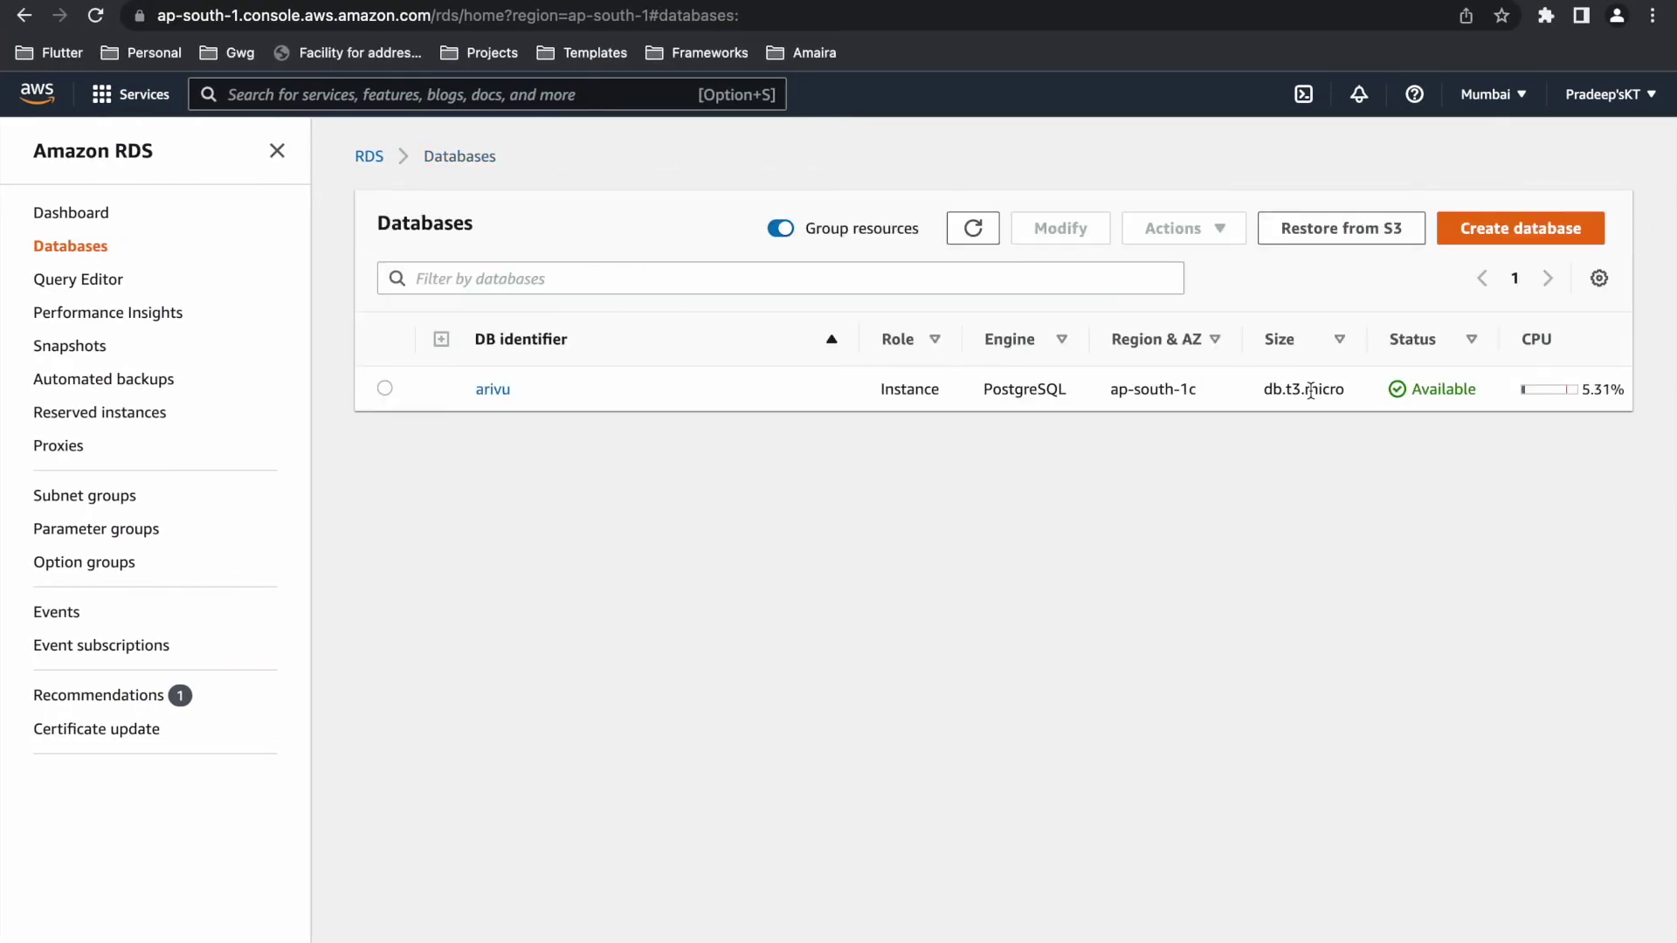
scroll(1310, 390, "right", 7)
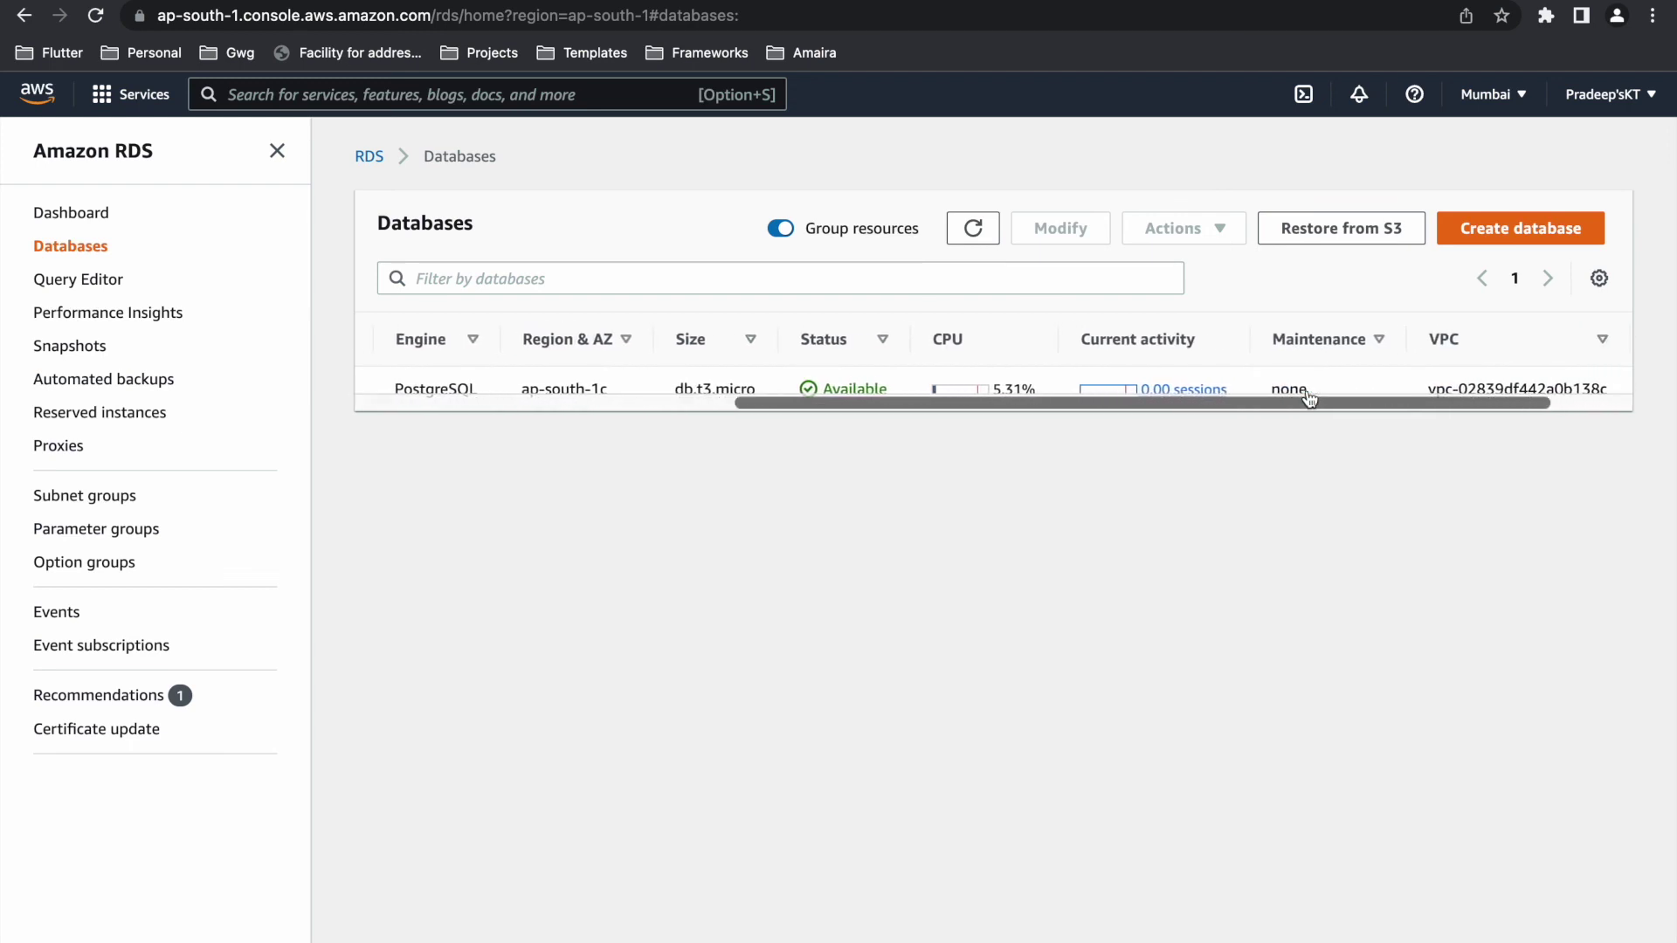
scroll(1307, 393, "left", 10)
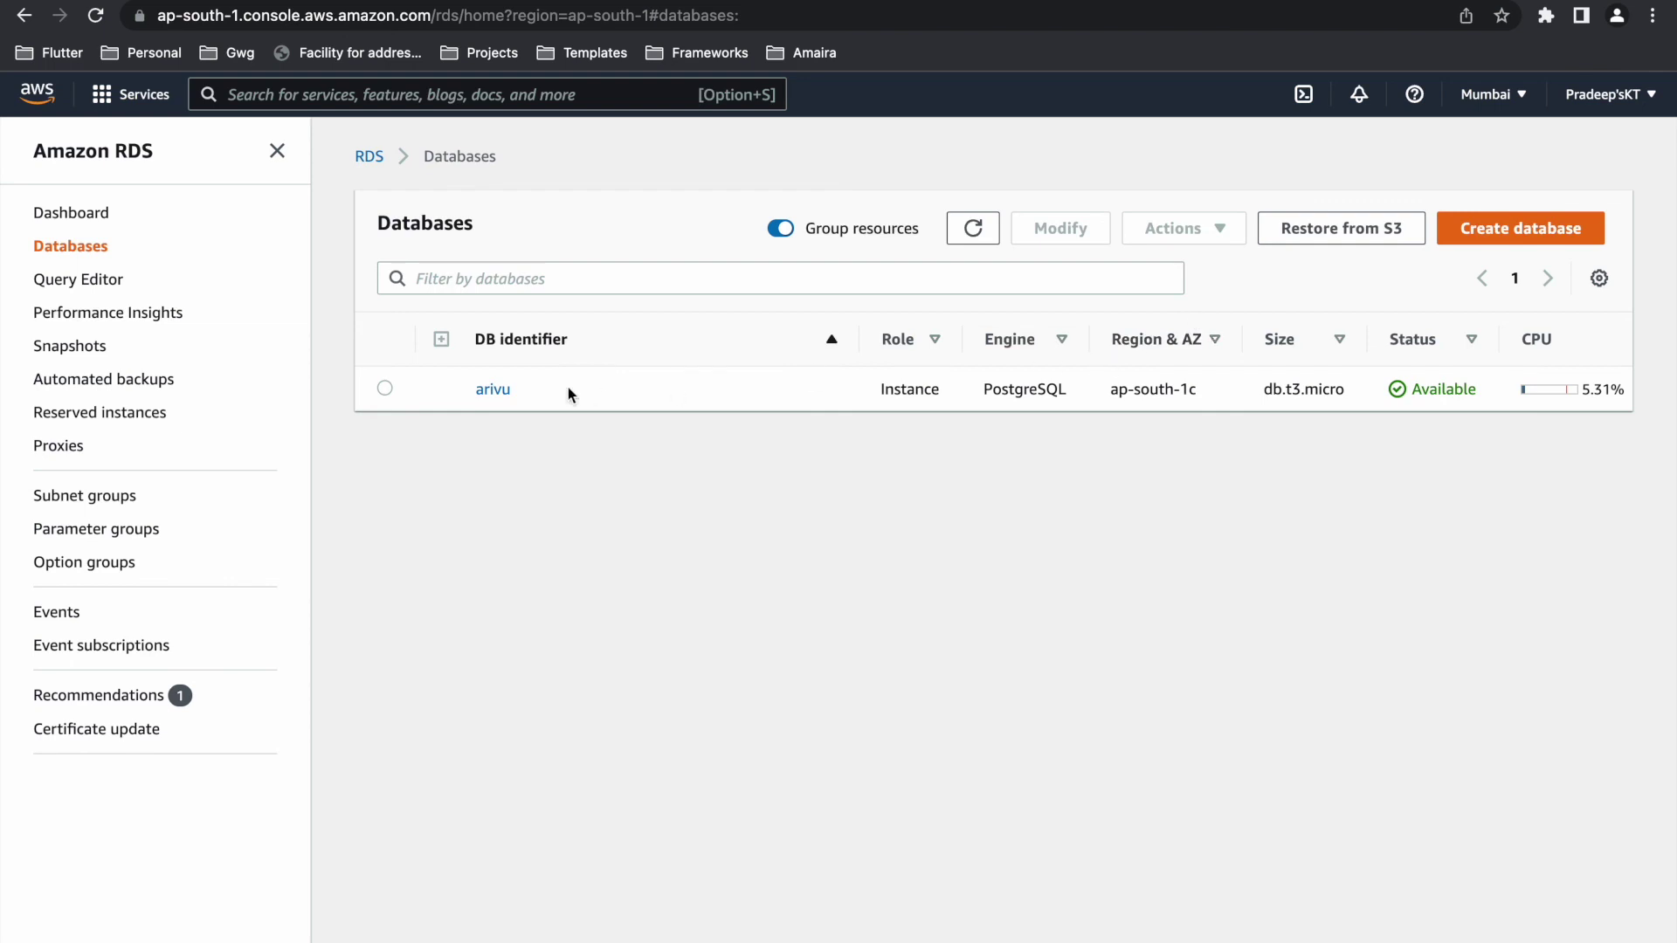
left_click(393, 392)
left_click(1071, 233)
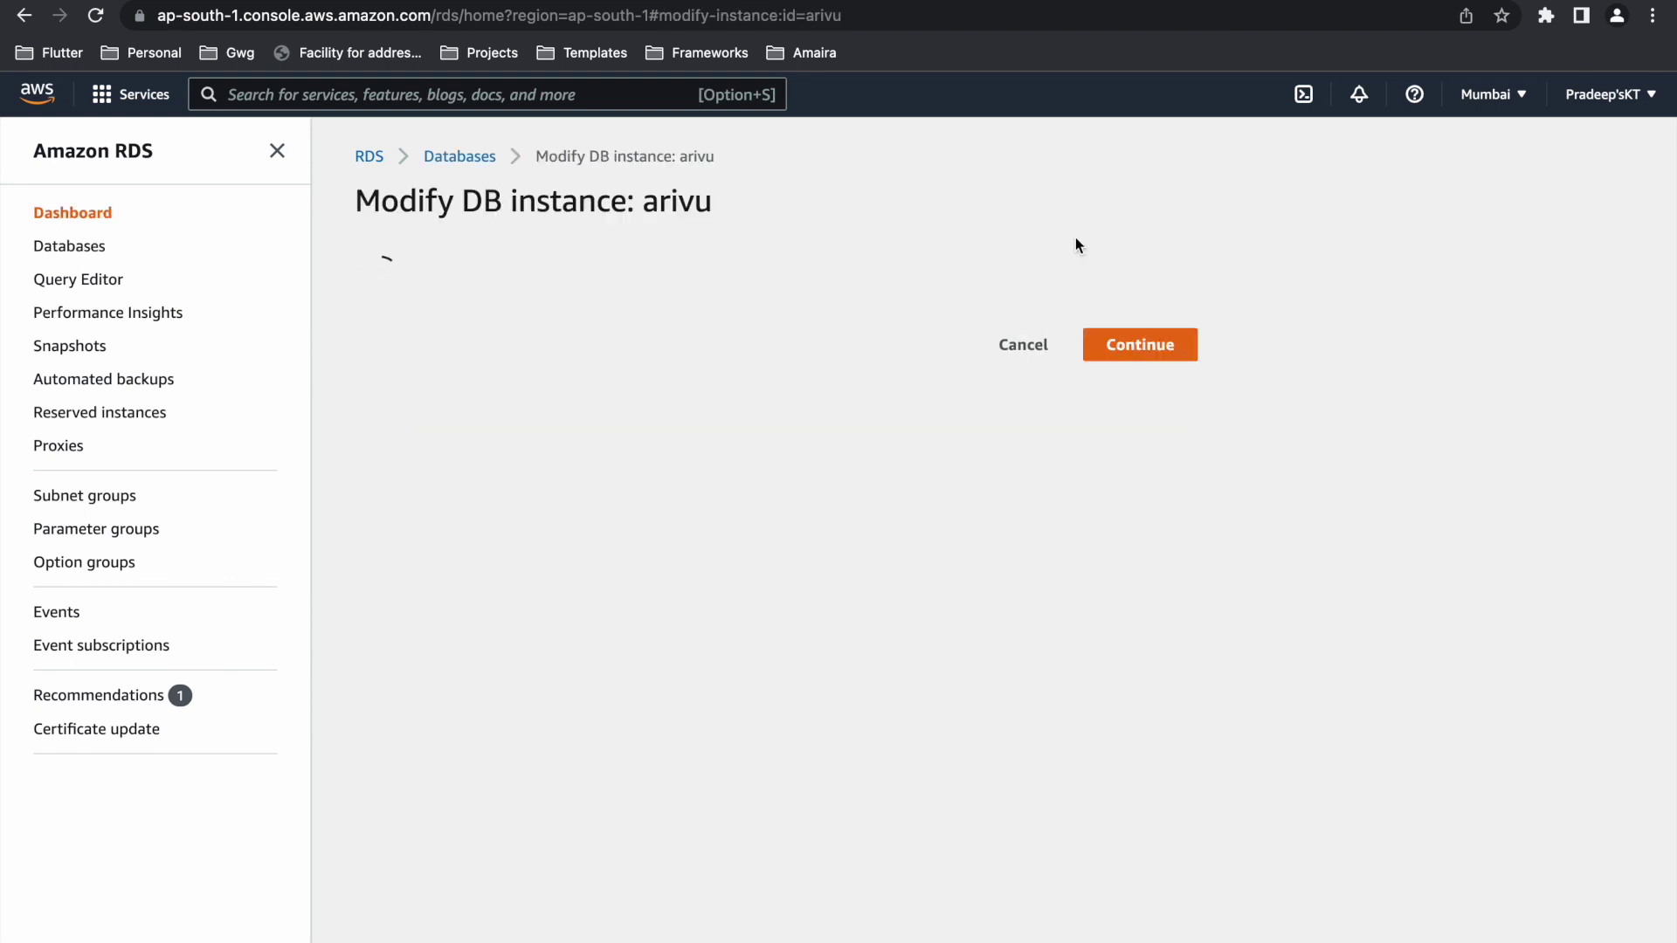
left_click(1024, 345)
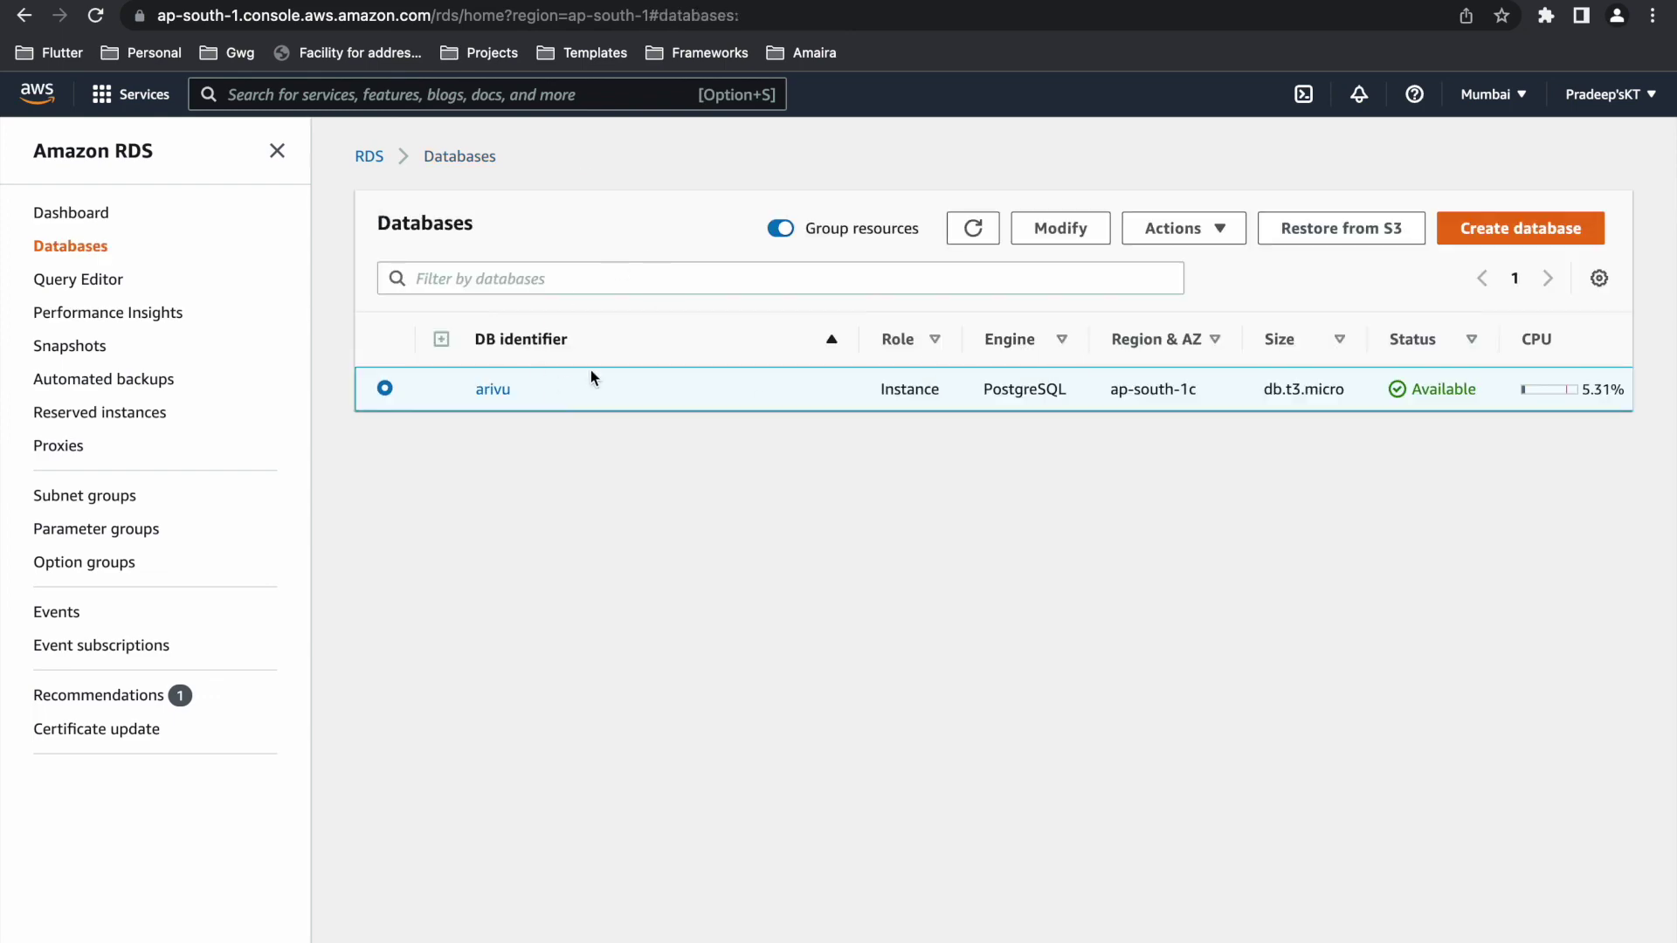
key("super+Tab")
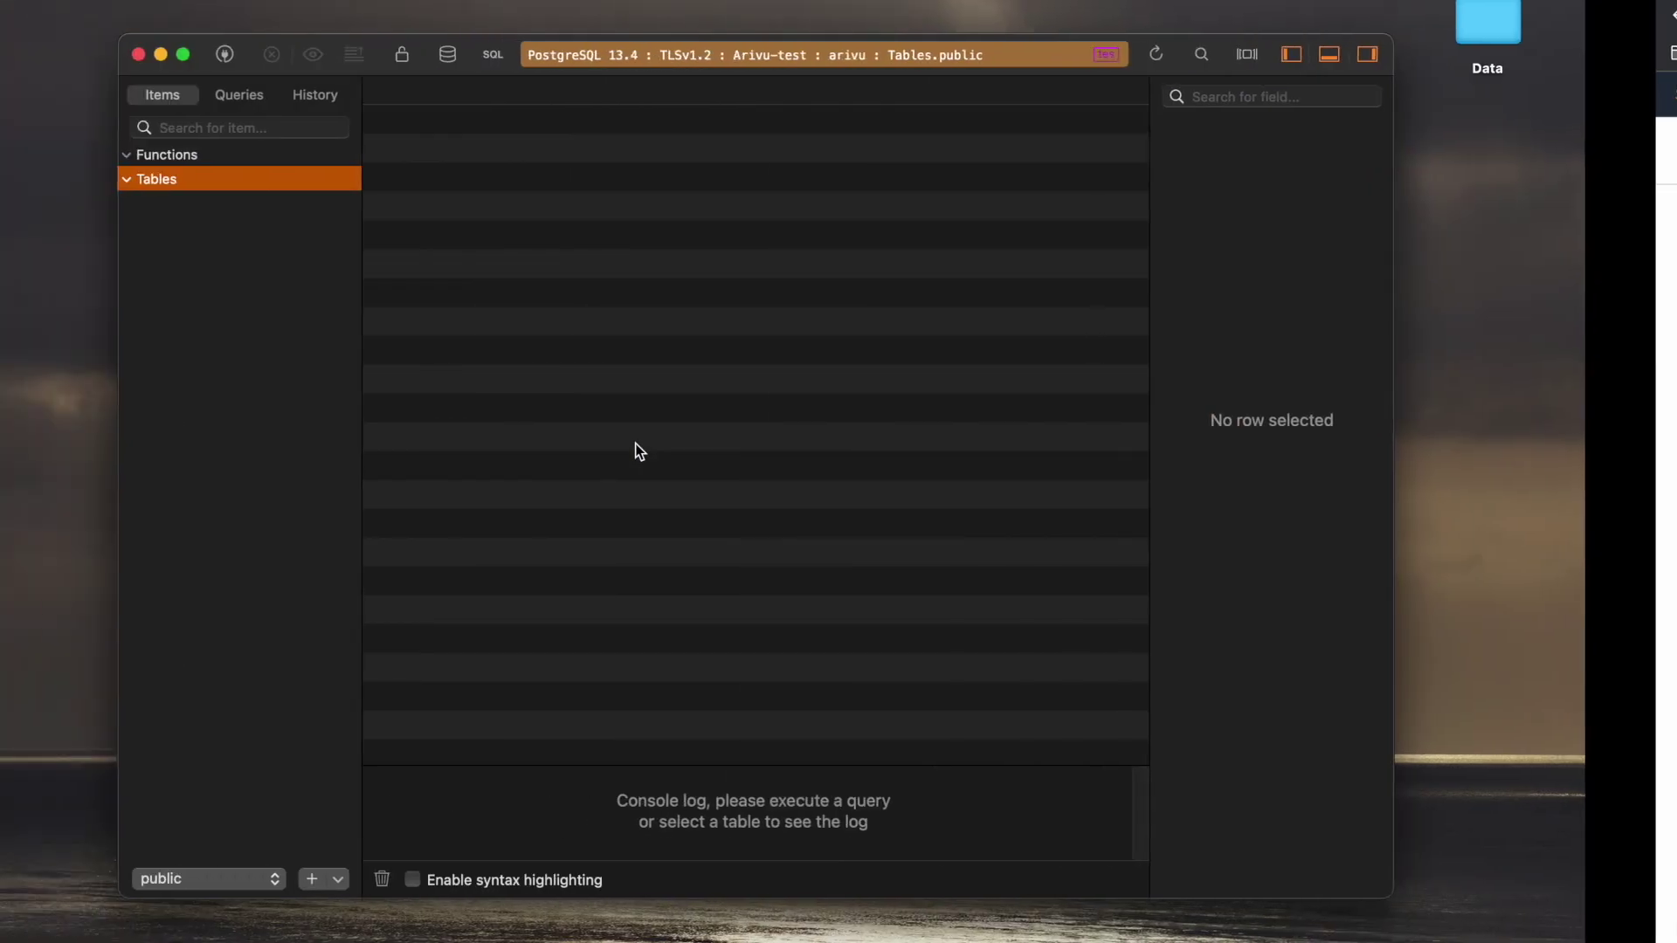